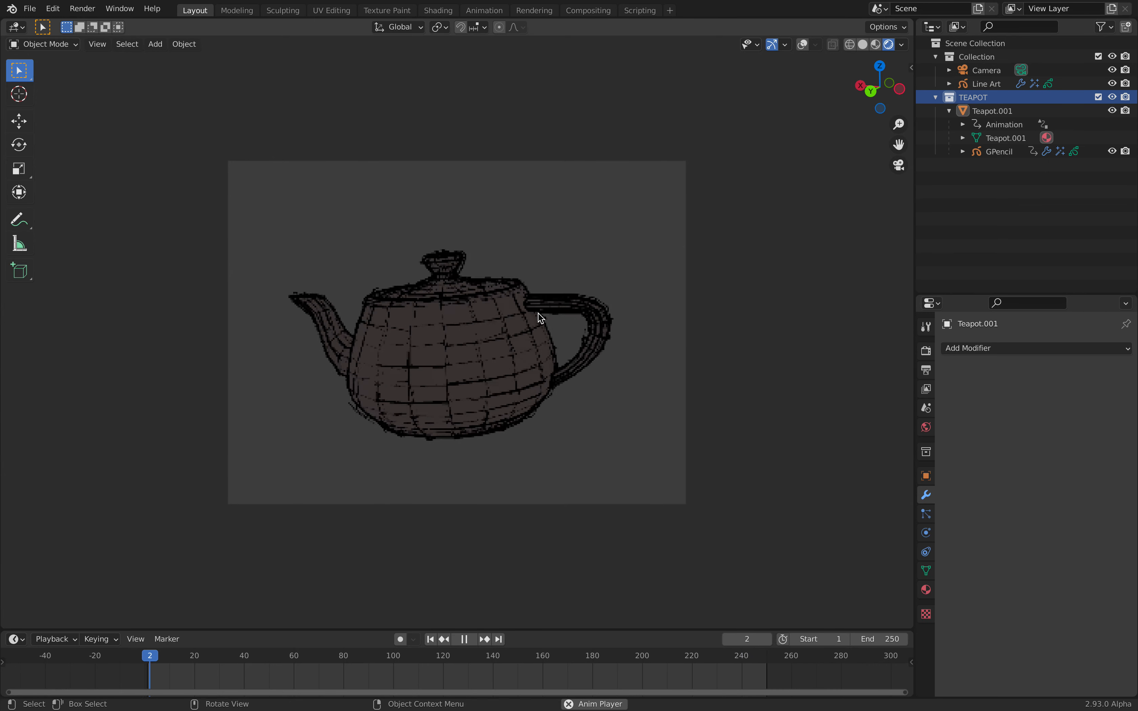
# Step: Turn off the GPencil object's Noise modifier in the viewport and play the teapot animation to inspect the clean lines
pyautogui.press('space')
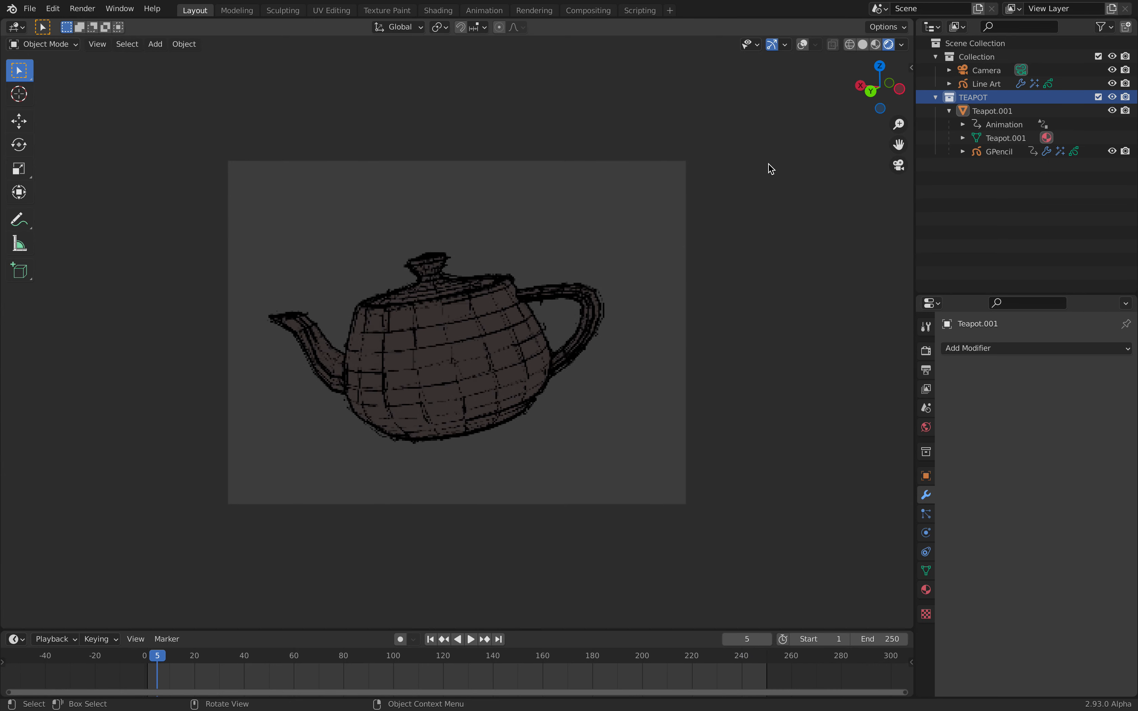
pyautogui.click(1003, 153)
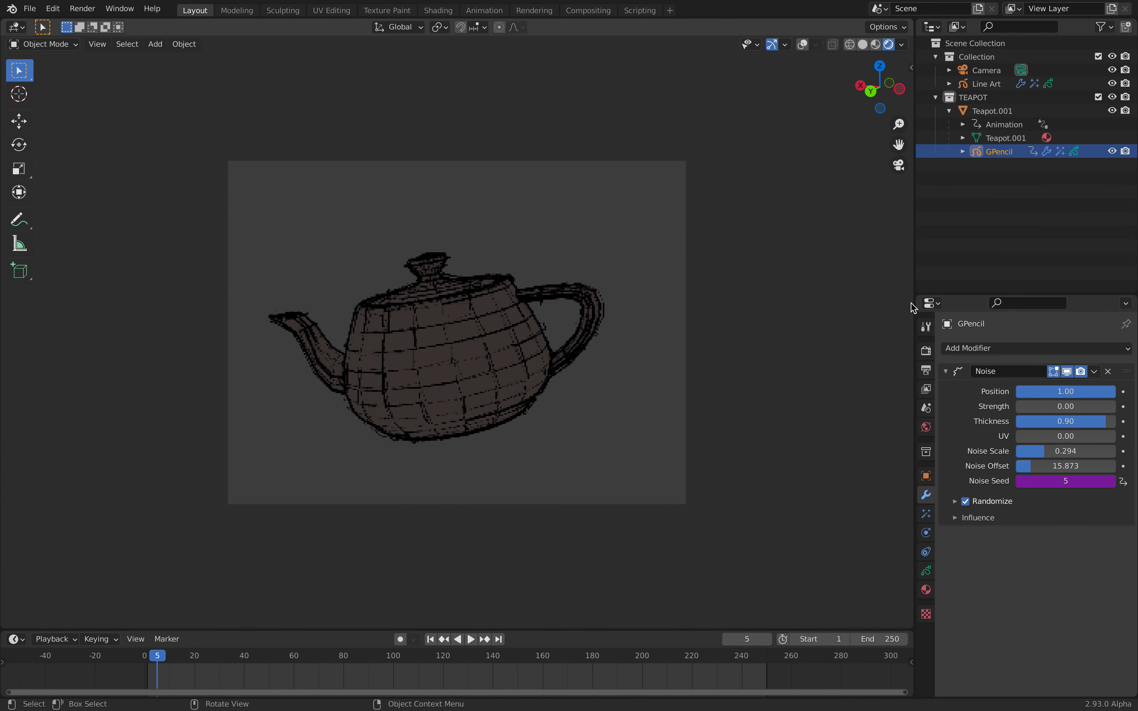
pyautogui.click(1069, 372)
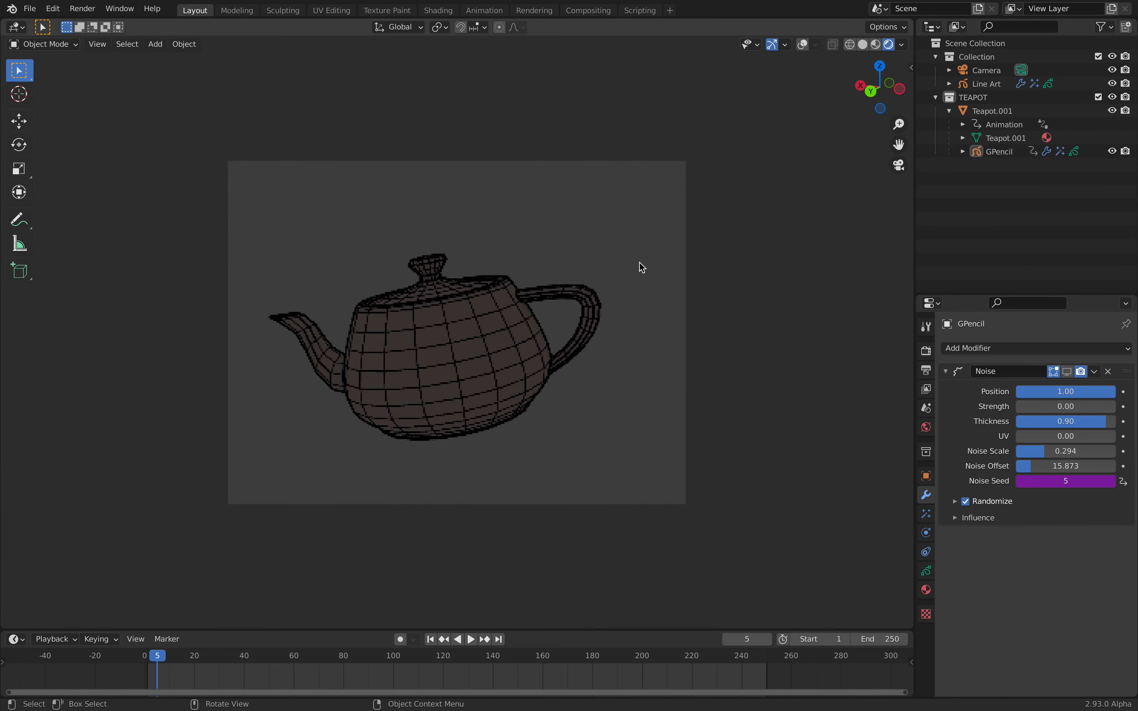
pyautogui.press('space')
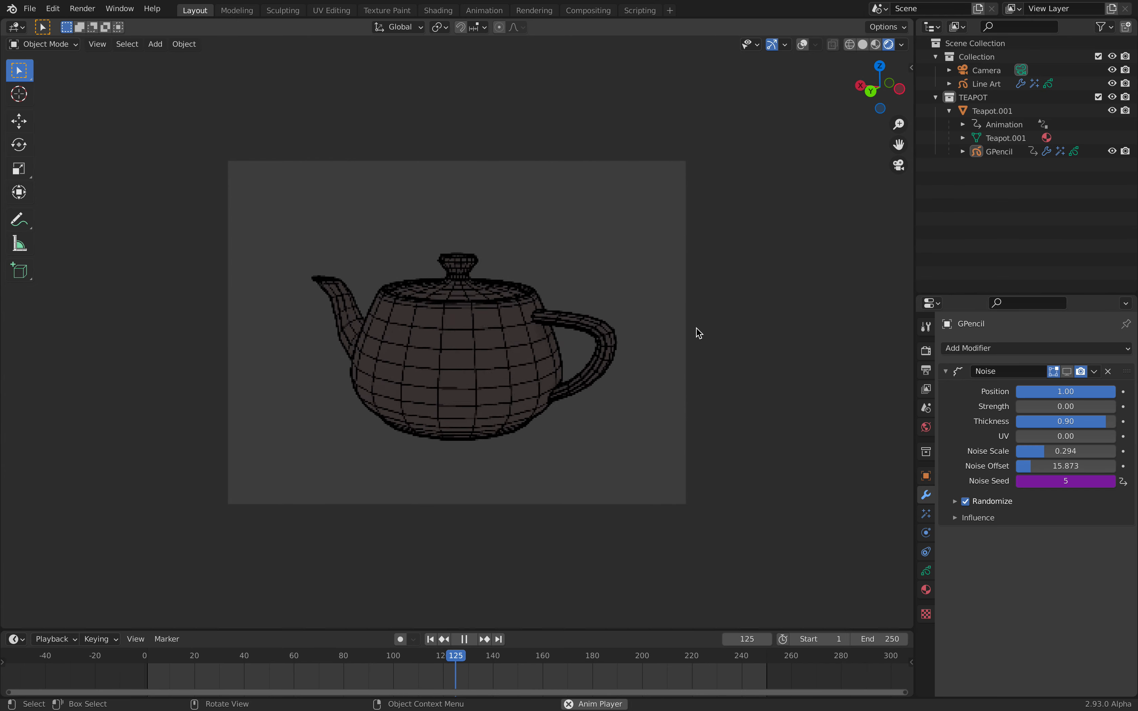
pyautogui.press('space')
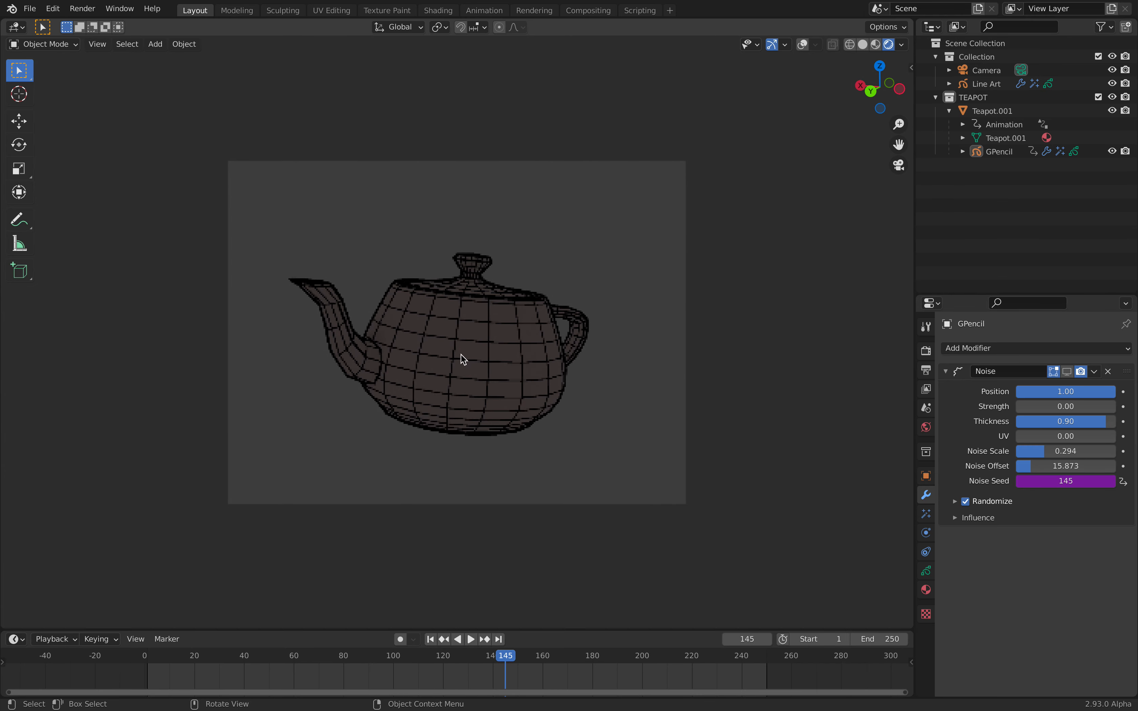
pyautogui.press('space')
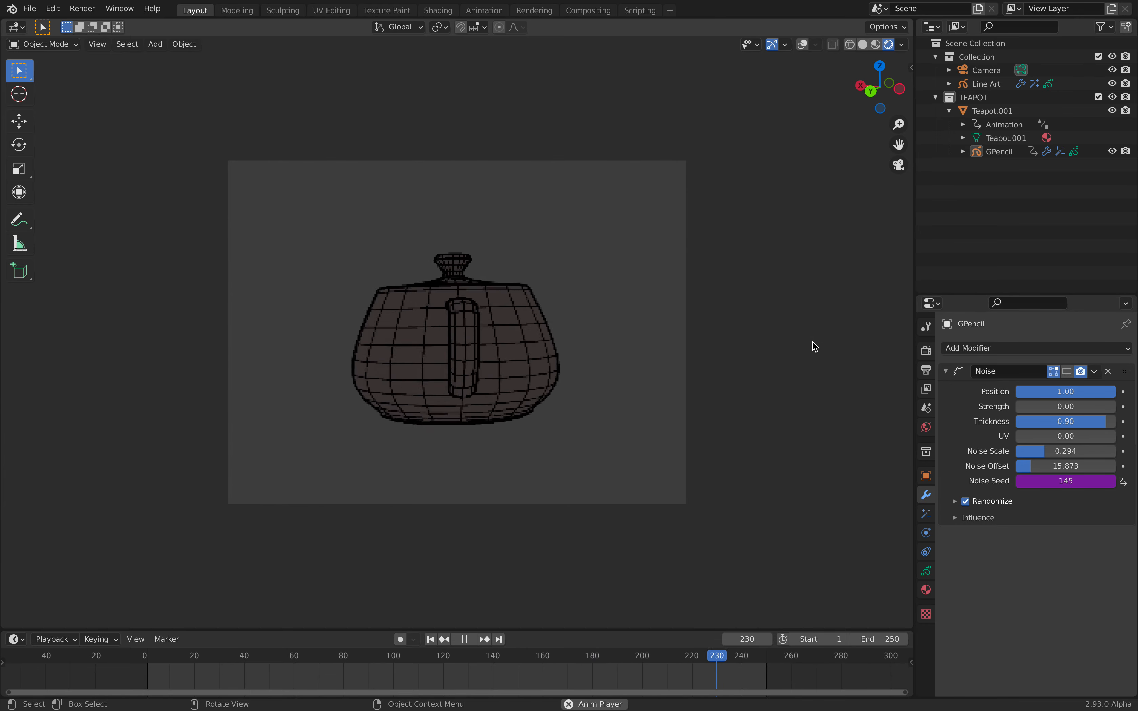
pyautogui.press('space')
# Step: Turn the GPencil Noise modifier back on in the viewport and play the animation to inspect the sketchy lines
pyautogui.click(1068, 372)
pyautogui.press('space')
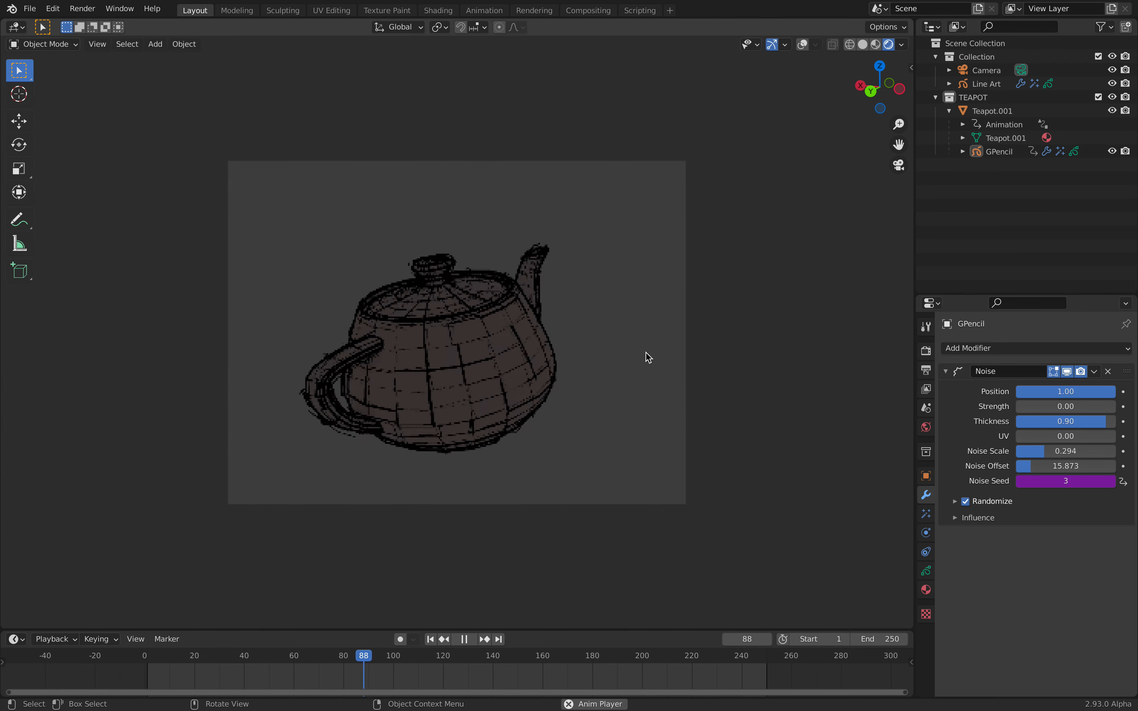
pyautogui.press('space')
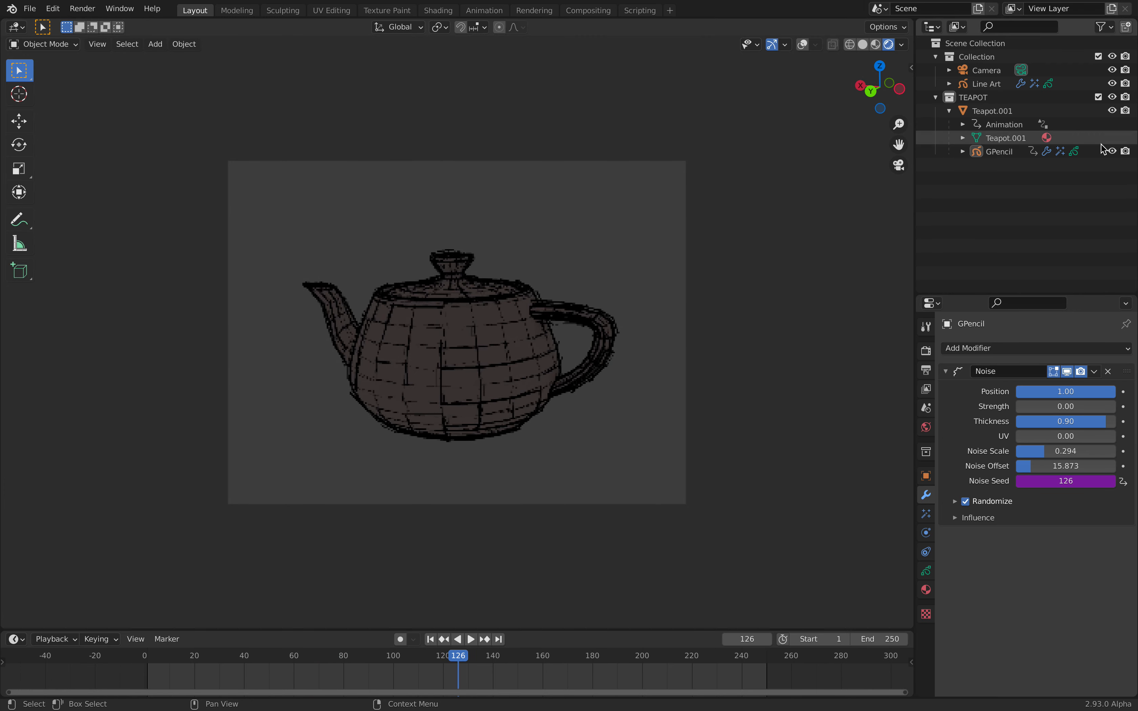
# Step: Toggle the GPencil object's viewport visibility off and on to compare the teapot with and without its wire lines
pyautogui.click(1112, 151)
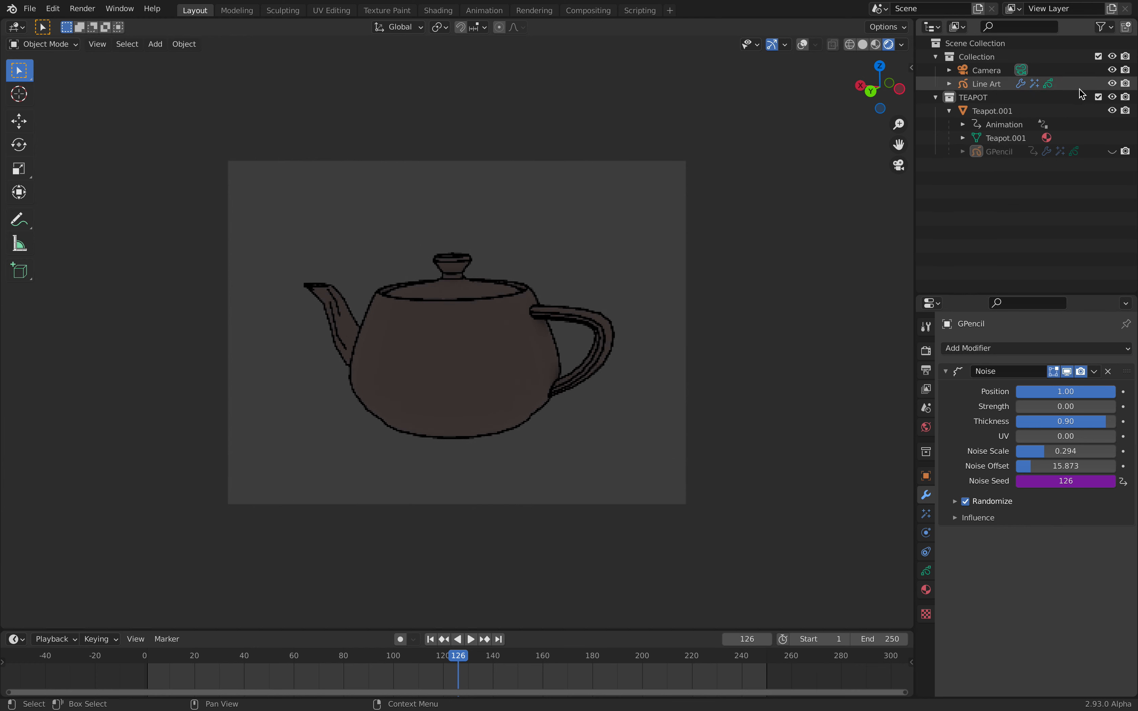
pyautogui.click(1113, 151)
pyautogui.click(1113, 151)
pyautogui.click(1112, 151)
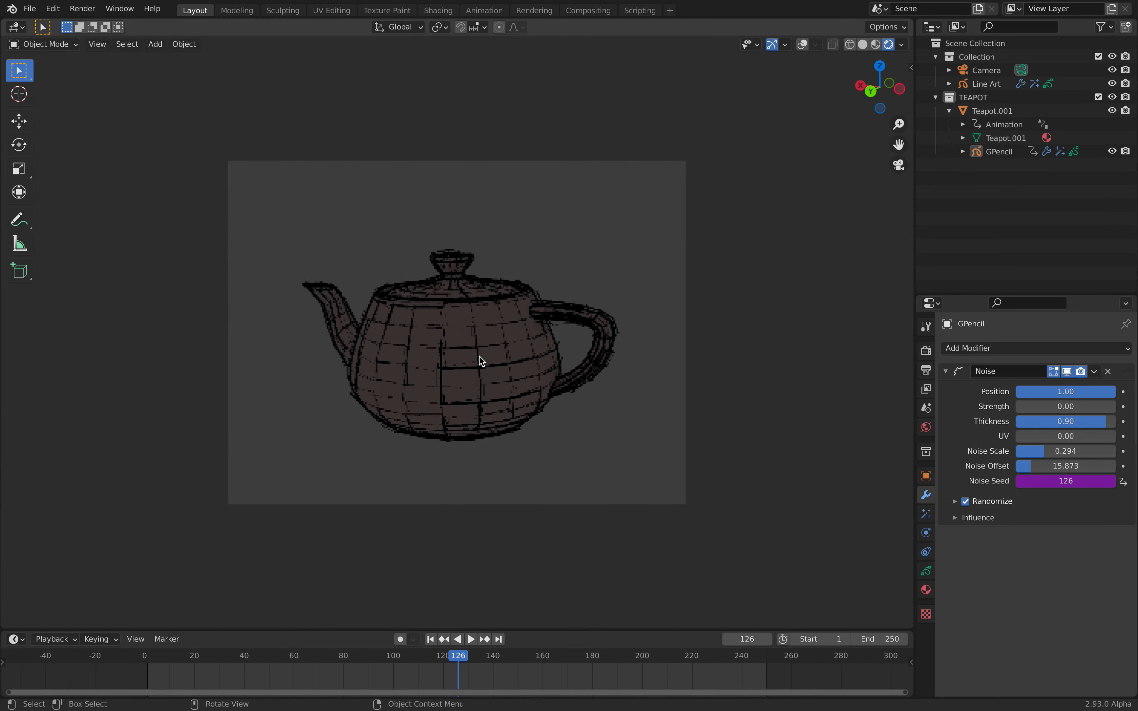
# Step: Turn off the GPencil Noise modifier in both the viewport and the render, comparing the lines during playback
pyautogui.click(1066, 373)
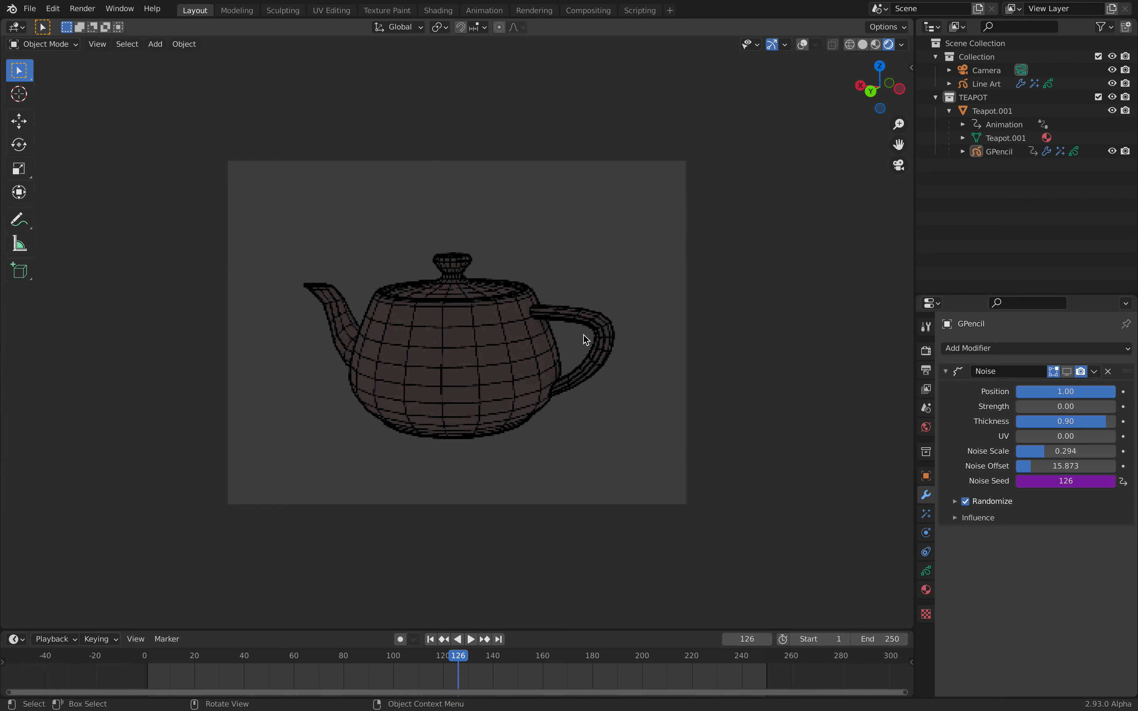
pyautogui.press('space')
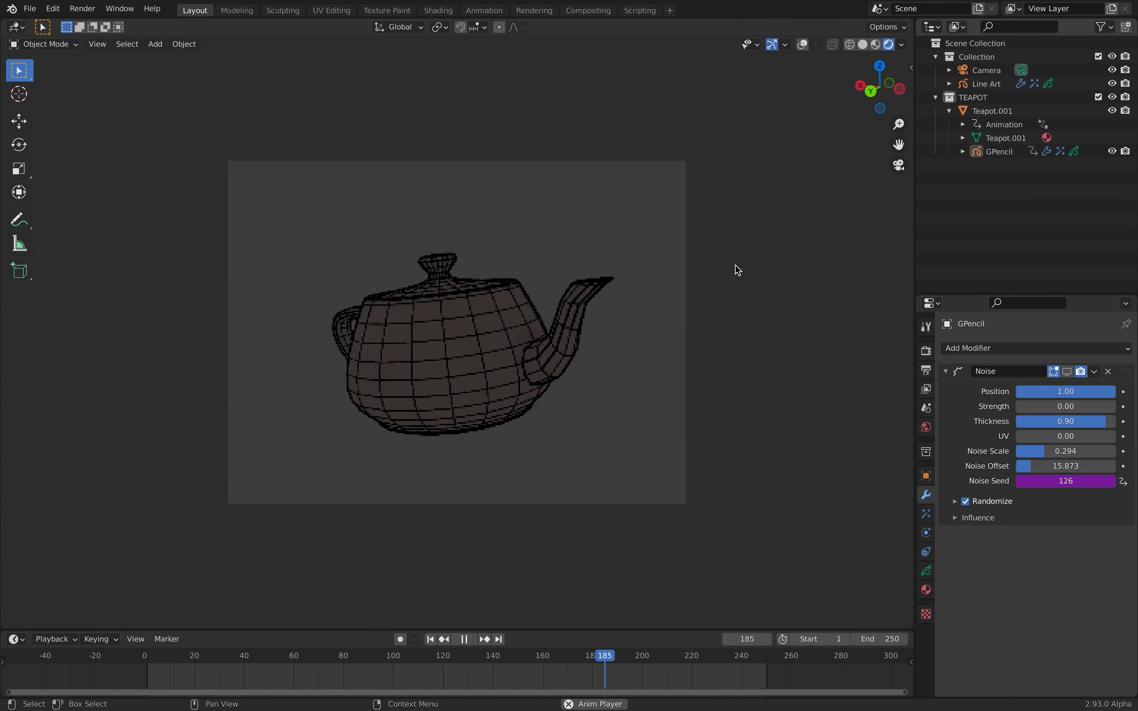
pyautogui.click(1079, 371)
pyautogui.click(1069, 372)
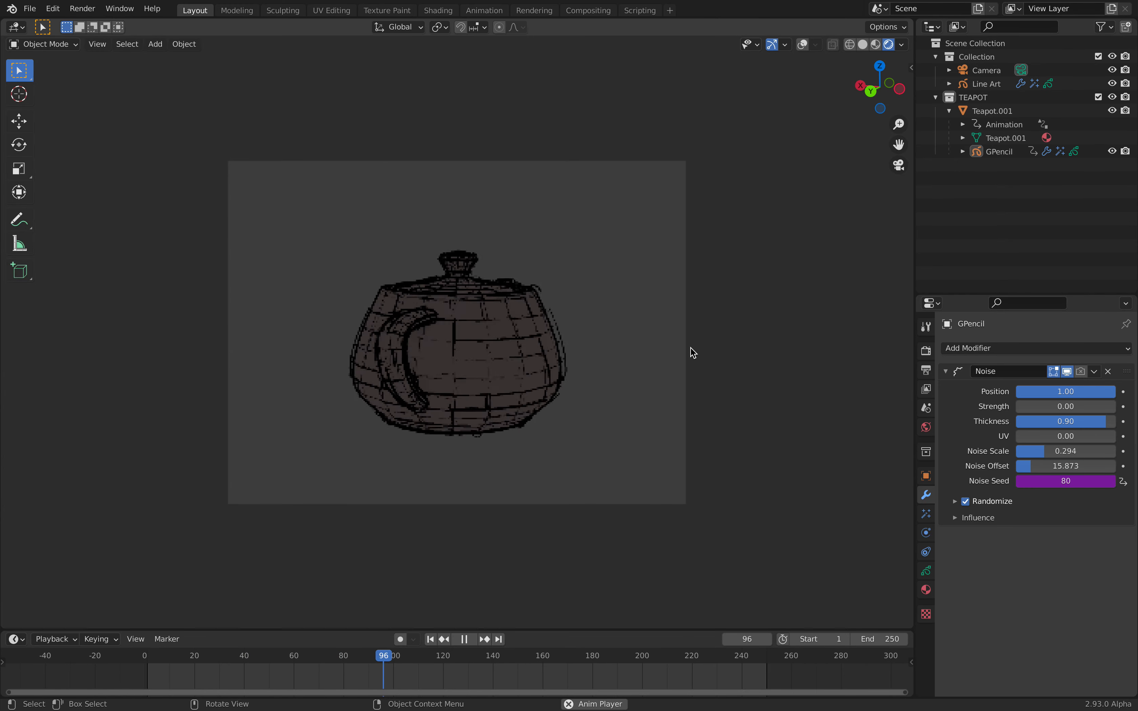
pyautogui.press('space')
pyautogui.click(1067, 372)
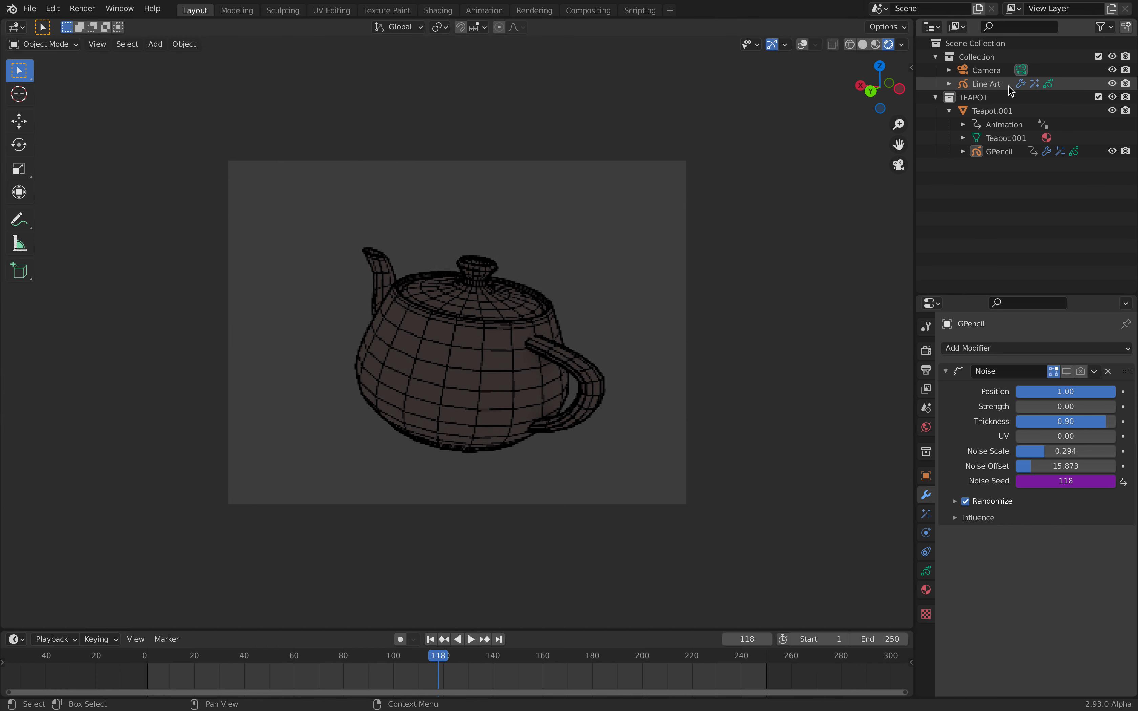
# Step: Hide the GPencil object and play the animation with only the Line Art outlines on the teapot
pyautogui.click(994, 84)
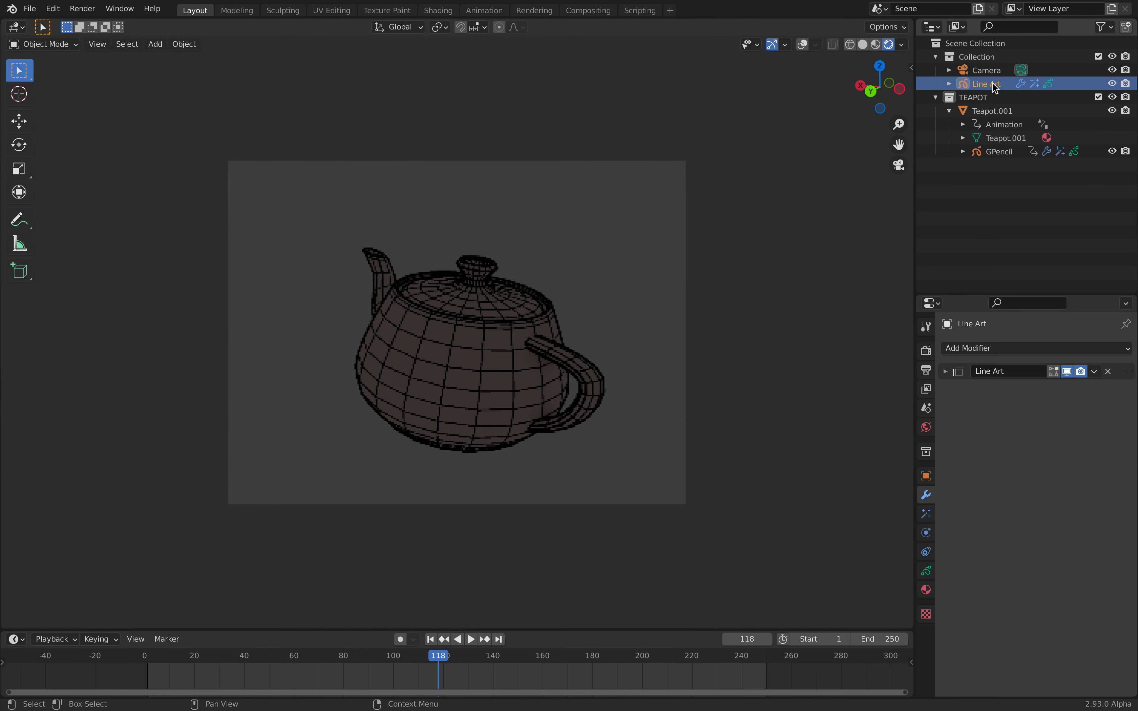
pyautogui.click(1113, 151)
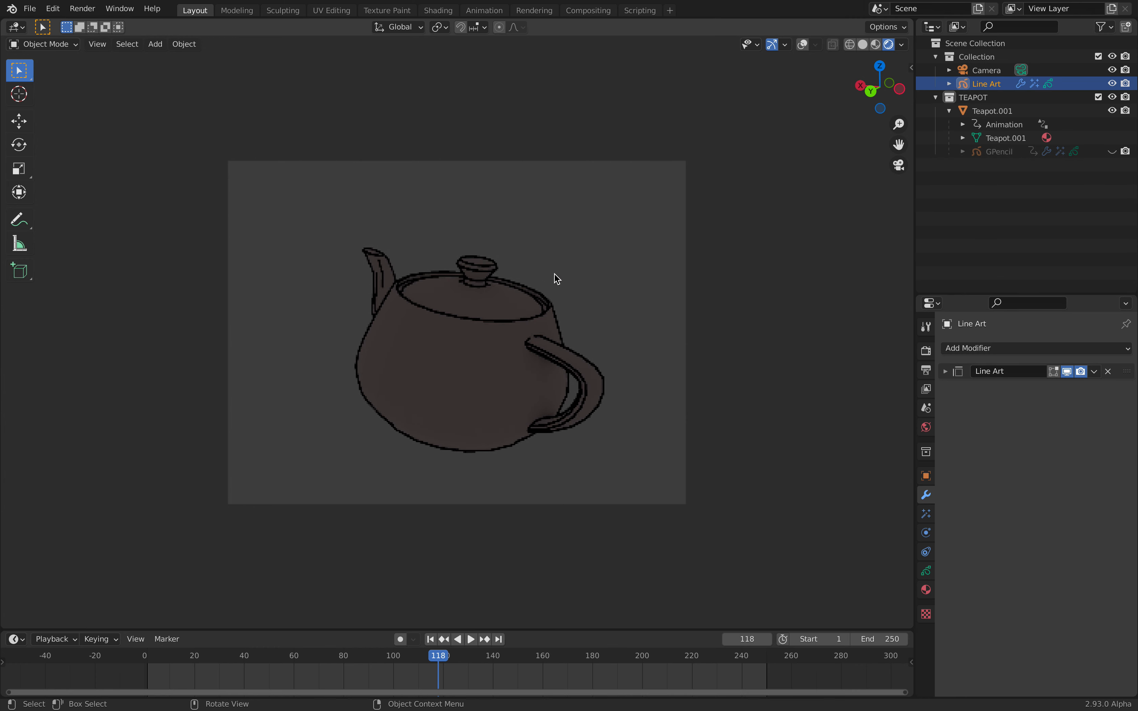
pyautogui.press('space')
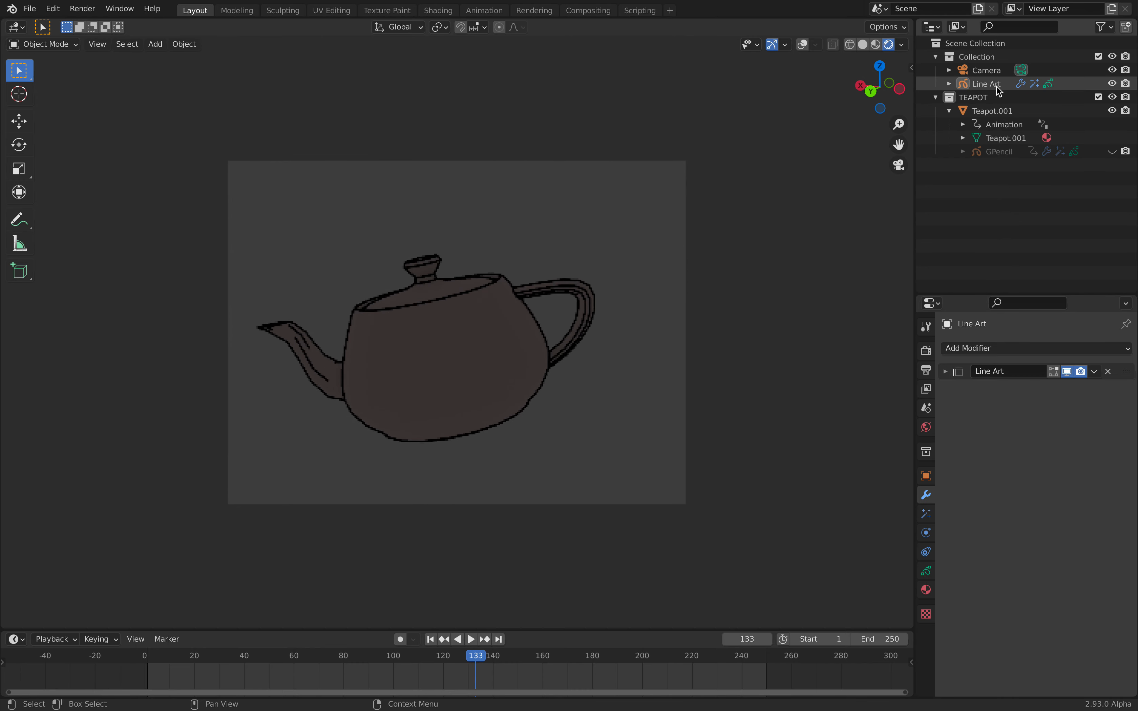
# Step: Expand the Line Art modifier's settings and play the animation to examine the outlines it generates
pyautogui.click(955, 376)
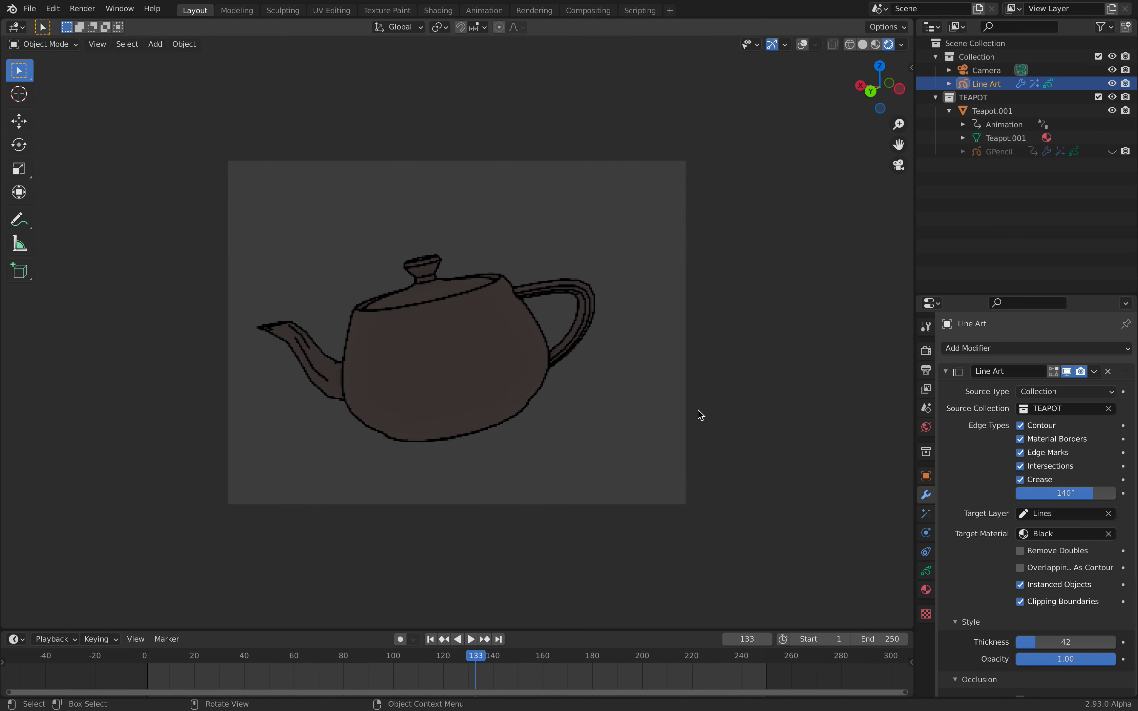
pyautogui.press('space')
pyautogui.press('space')
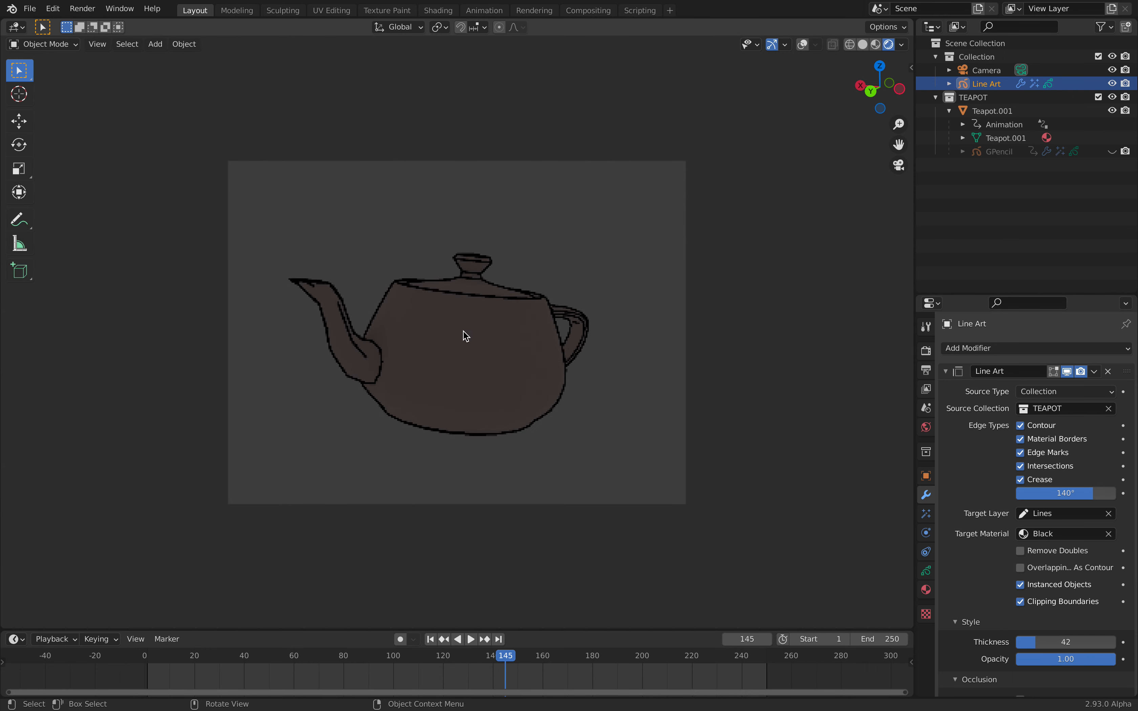
# Step: Add a Wireframe modifier to the Teapot.001 mesh and preview it in the animation
pyautogui.click(998, 139)
pyautogui.click(1006, 113)
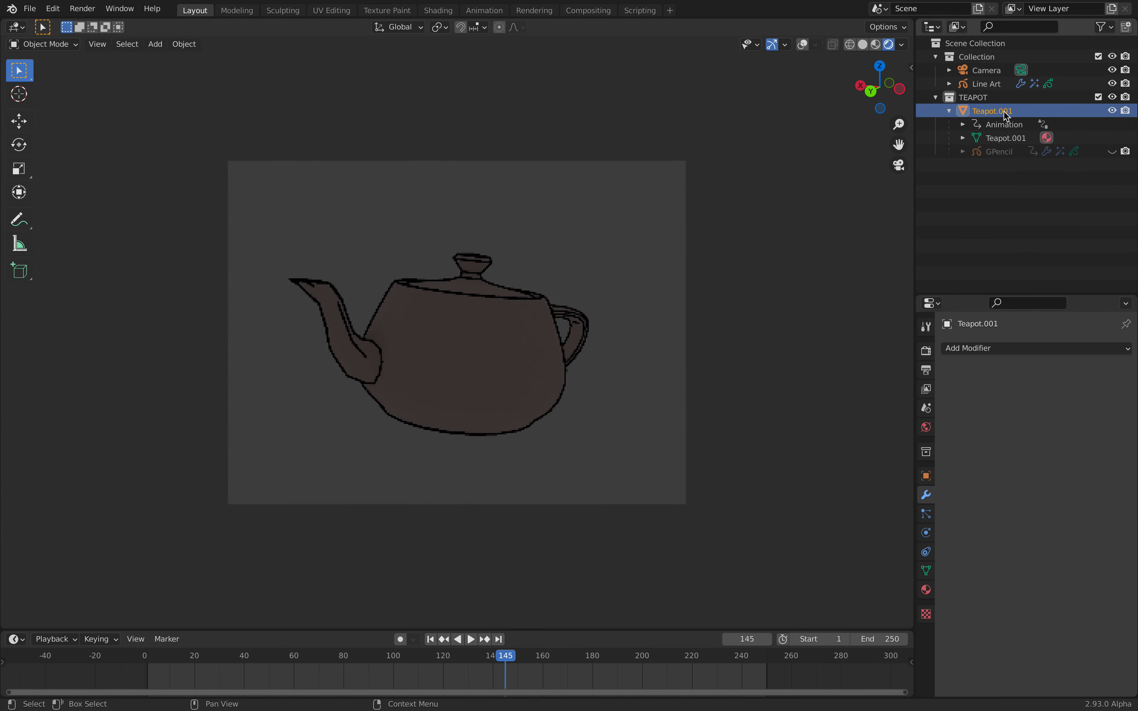
pyautogui.click(1006, 349)
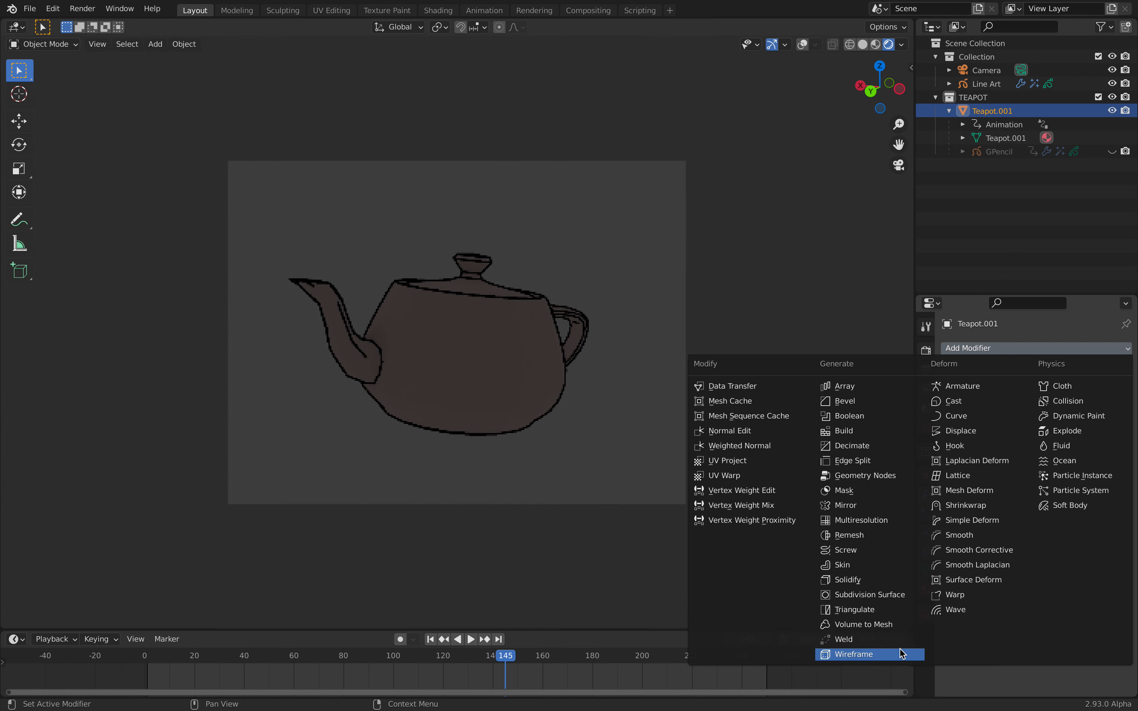
pyautogui.click(854, 655)
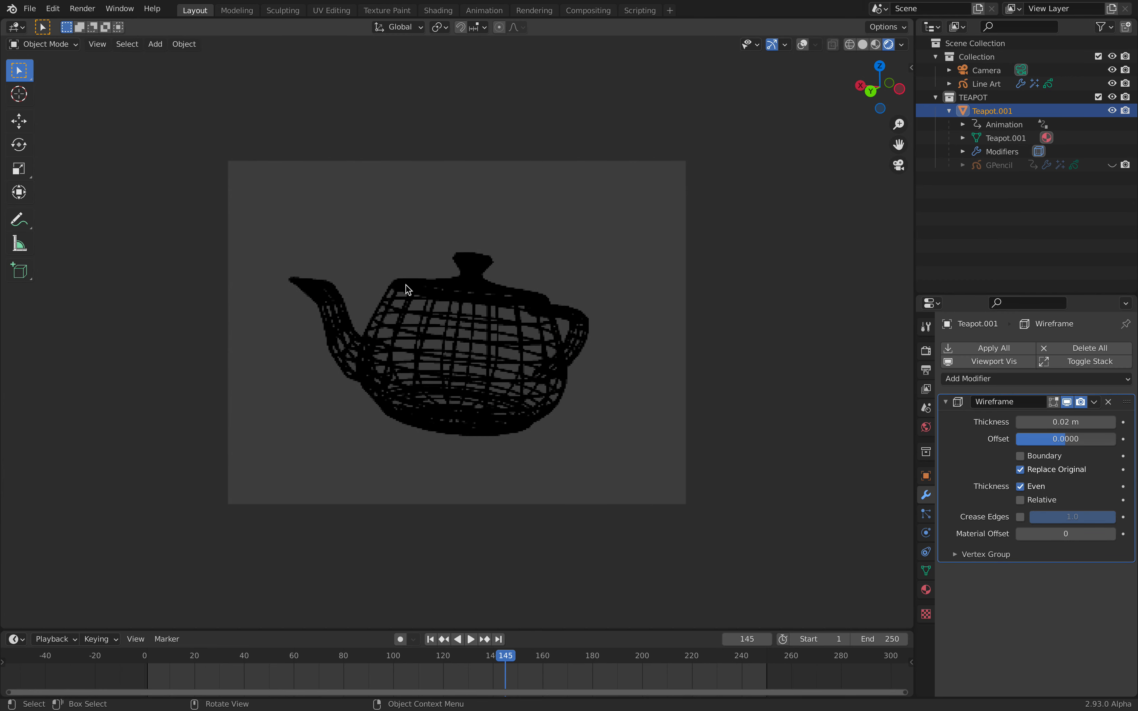
pyautogui.press('space')
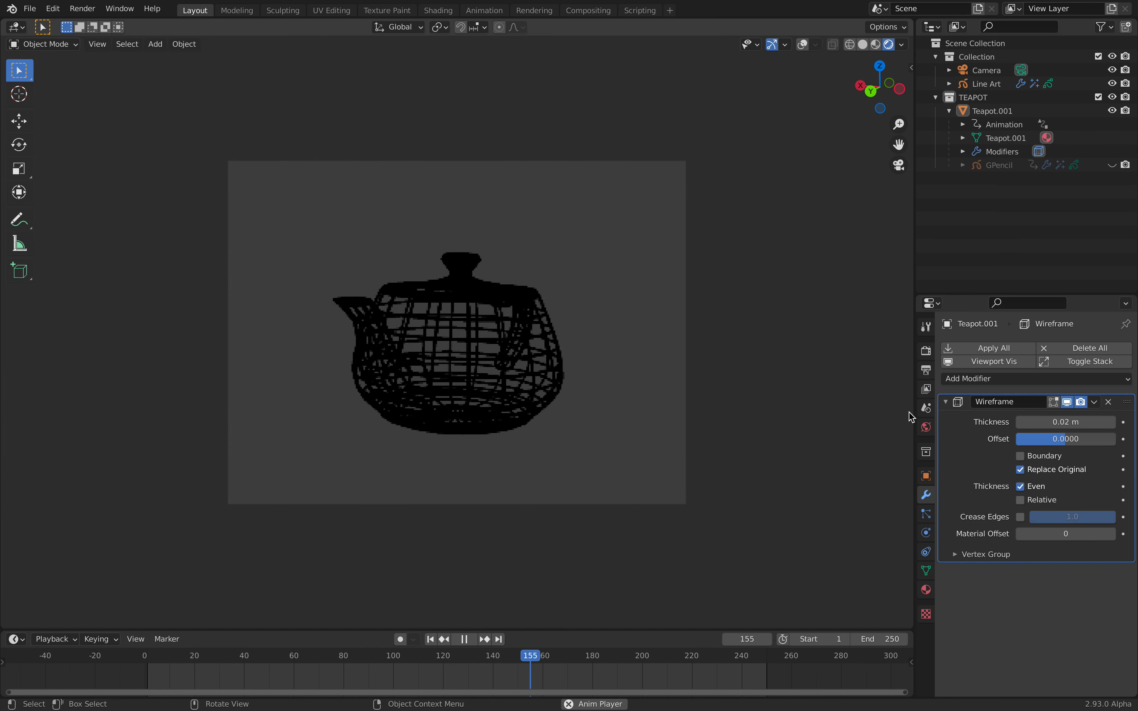
pyautogui.press('space')
# Step: Compare the Wireframe modifier with and without Replace Original, and remove the modifier from the teapot
pyautogui.click(1022, 470)
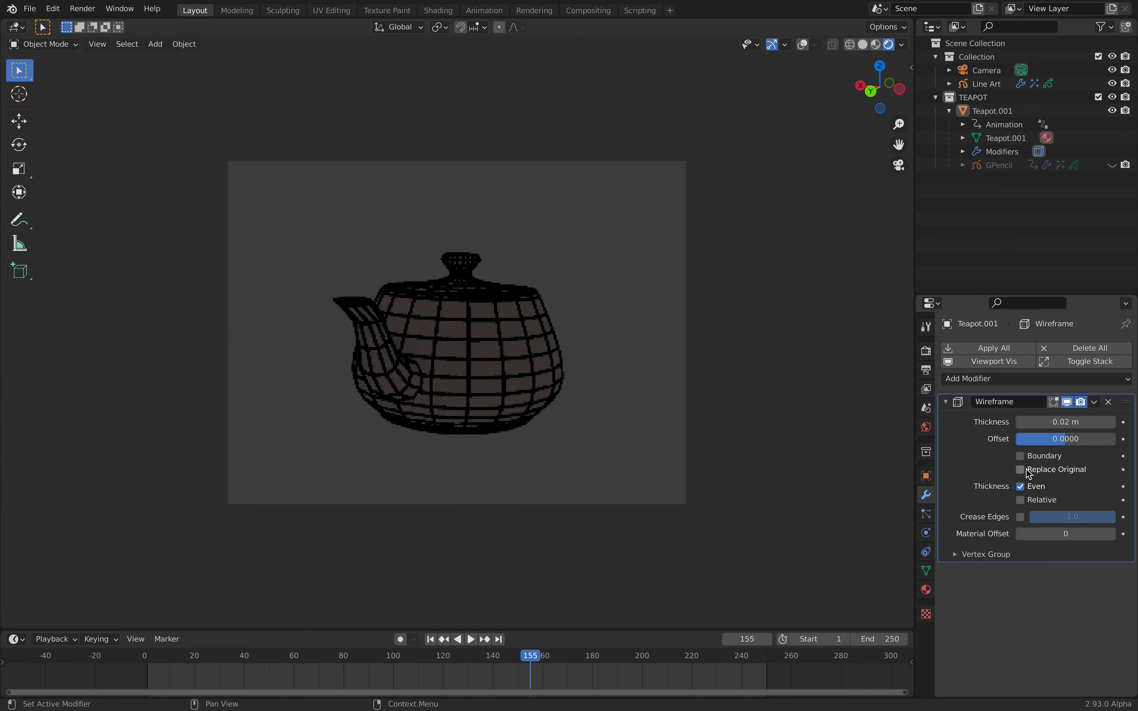
pyautogui.click(1022, 470)
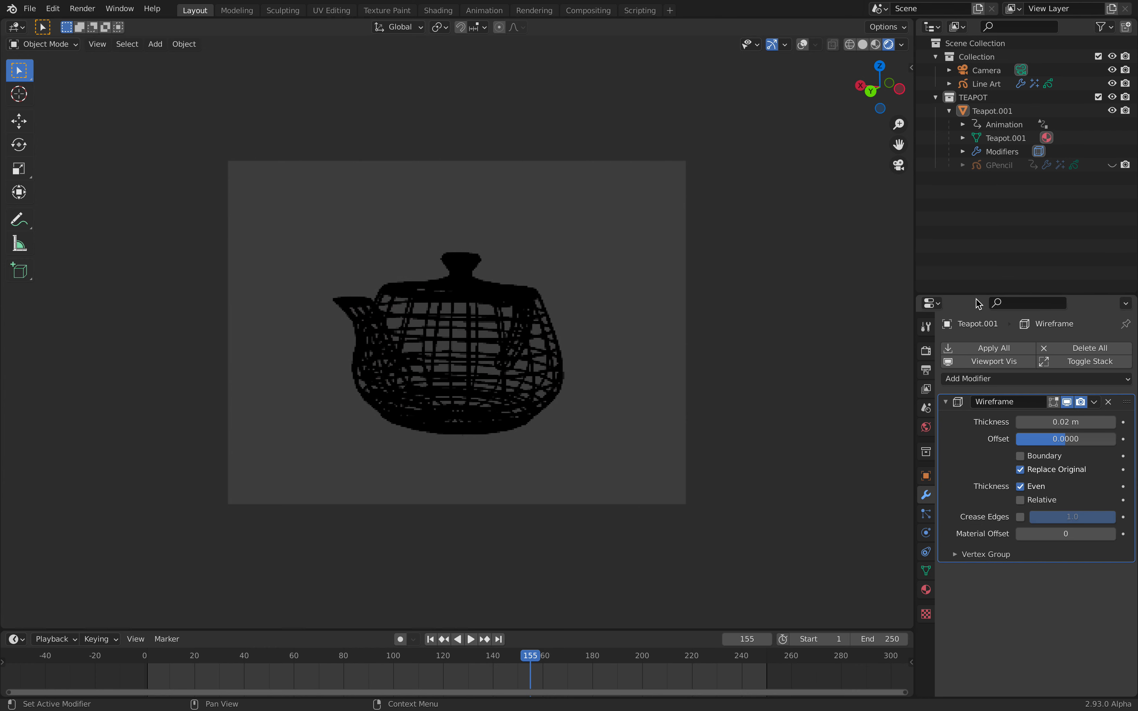
pyautogui.click(1109, 403)
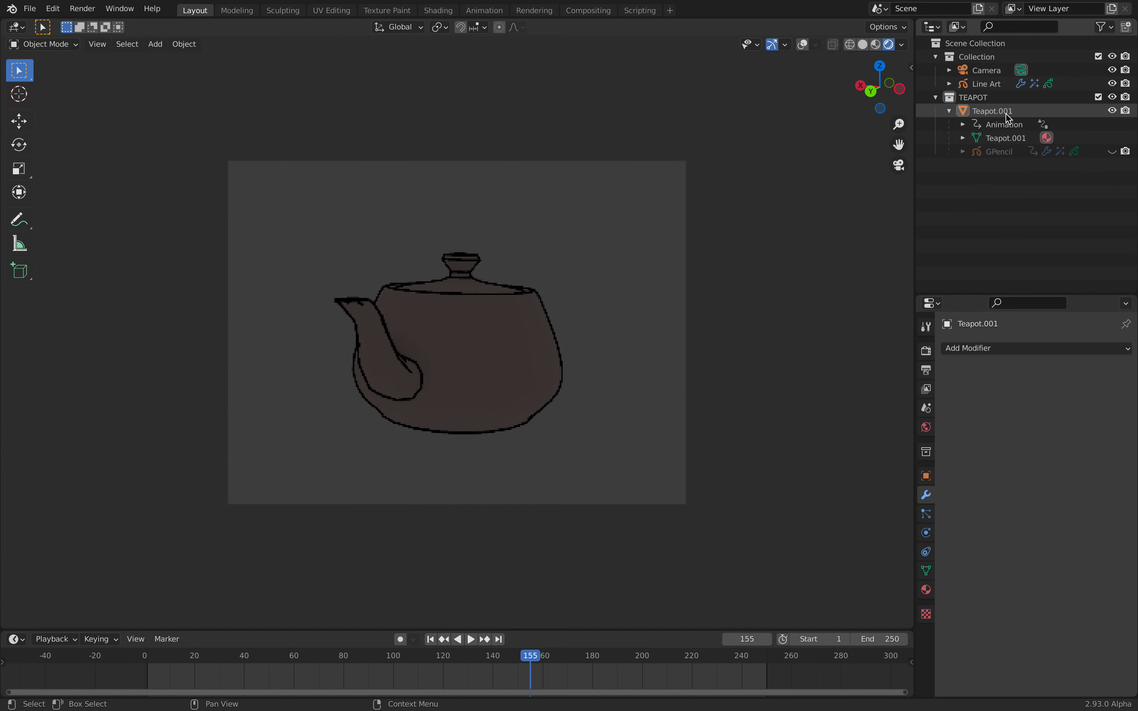
# Step: Turn off the Crease edge type in the Line Art object's modifier and check the outlines by playing the animation
pyautogui.click(987, 84)
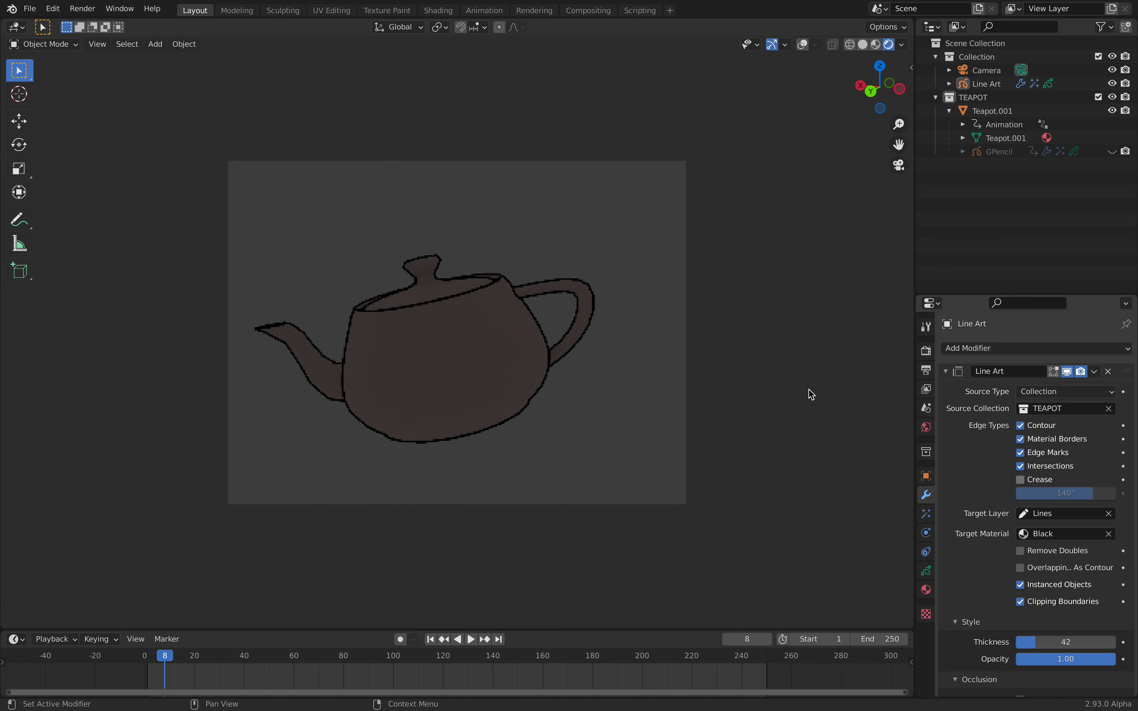
pyautogui.press('space')
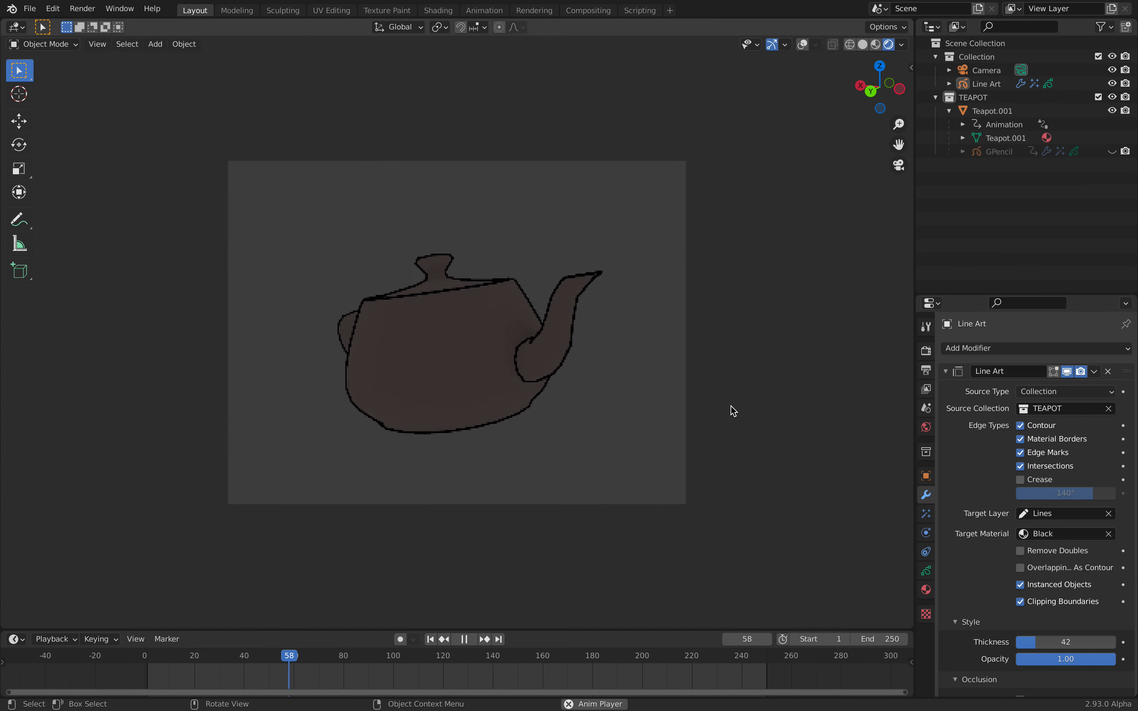
pyautogui.press('space')
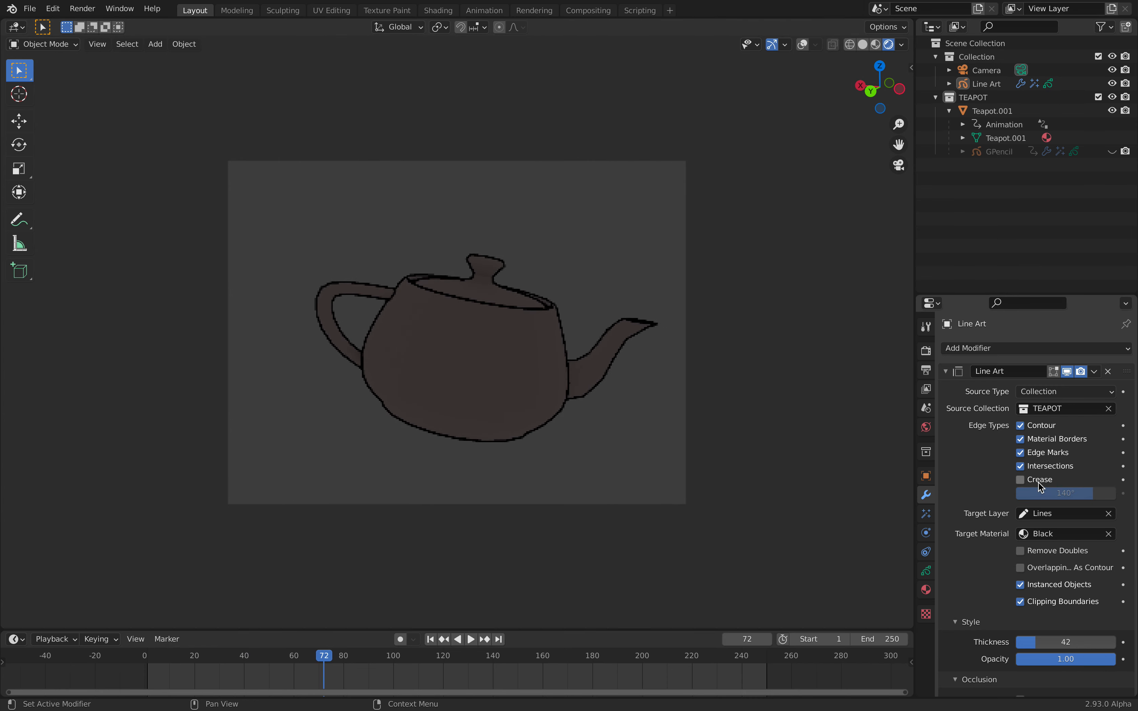
pyautogui.press('space')
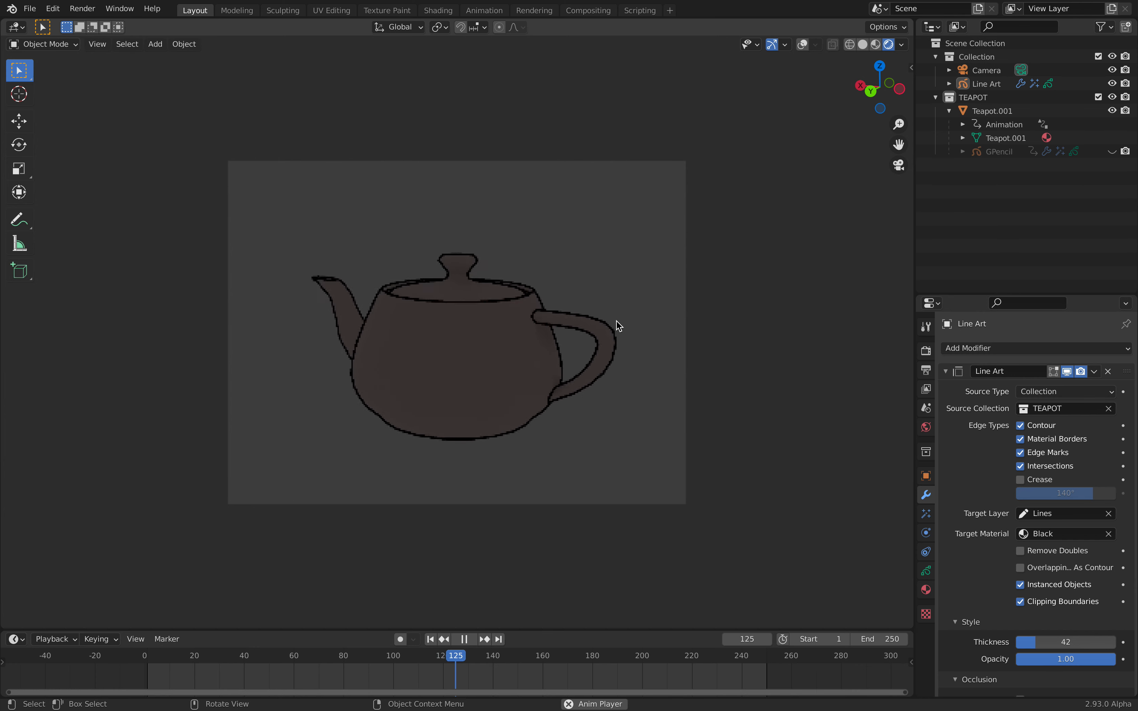
pyautogui.press('space')
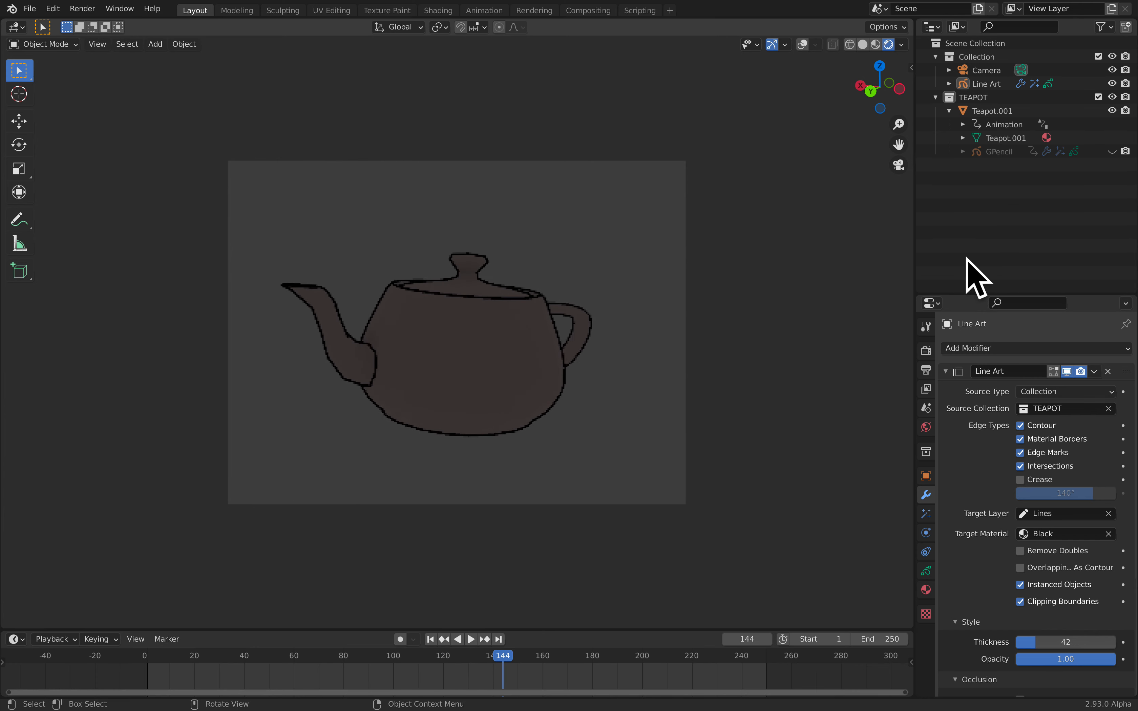
# Step: Hide the Teapot.001 mesh to preview the bare outlines, and show it again while checking the animation
pyautogui.click(1112, 112)
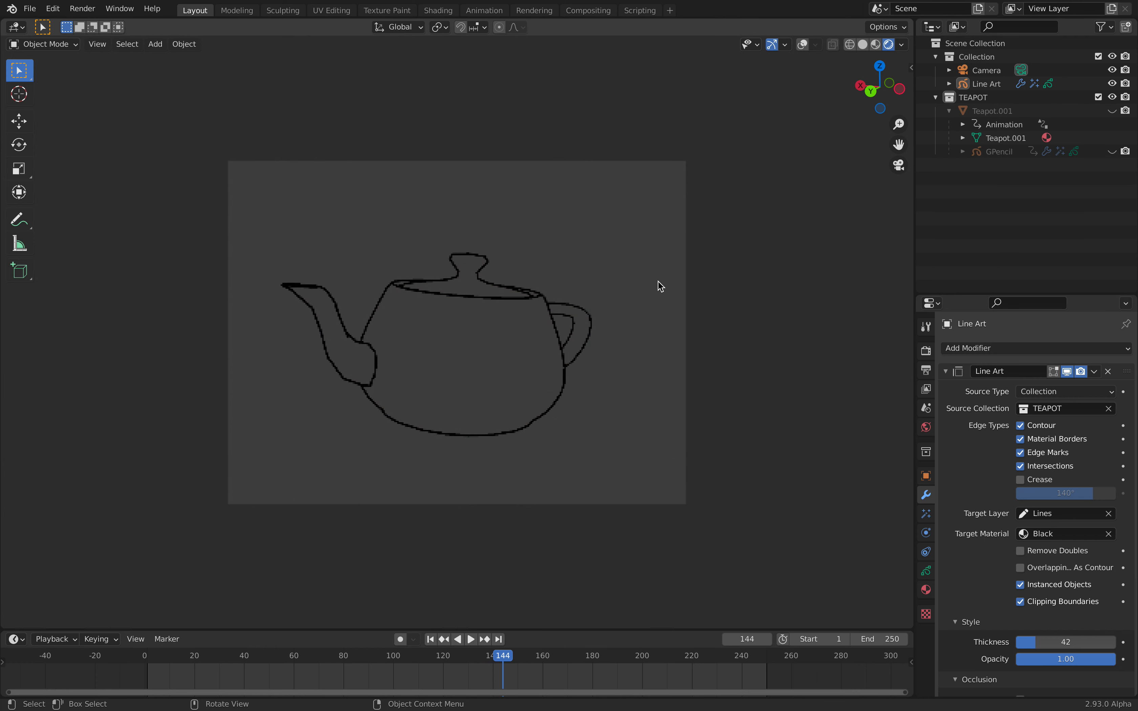
pyautogui.press('space')
pyautogui.click(1113, 111)
pyautogui.press('space')
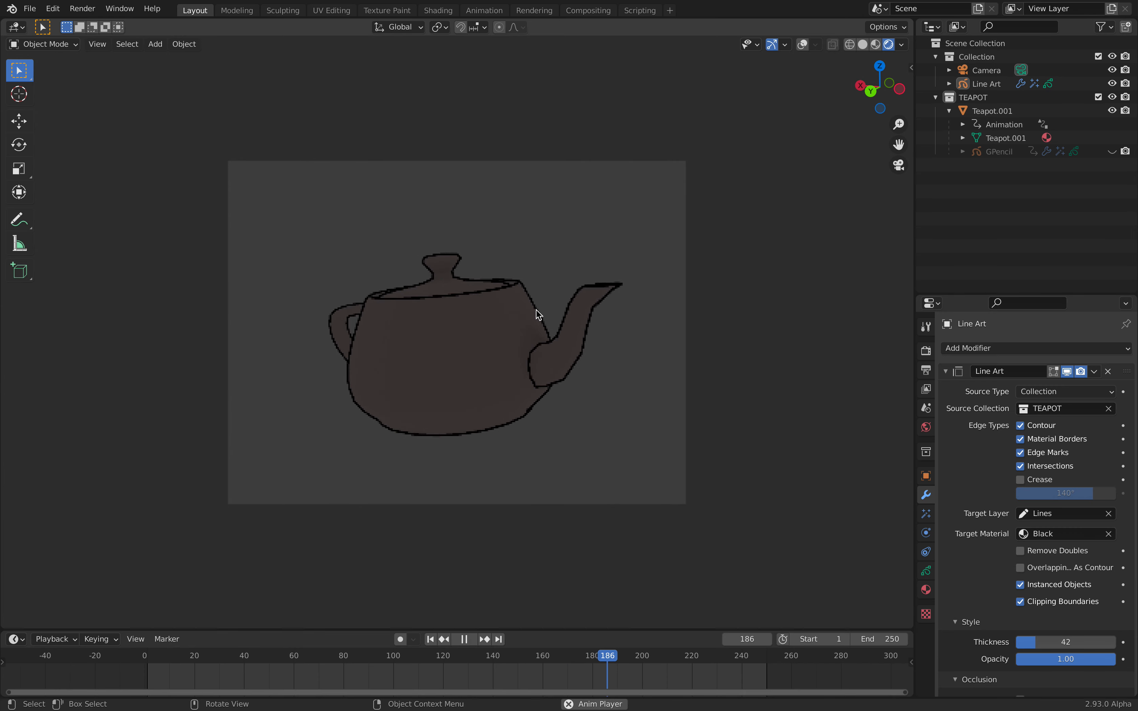
pyautogui.press('space')
# Step: Hide the TEAPOT collection in the viewport and play the animation showing only the Line Art strokes
pyautogui.click(1112, 97)
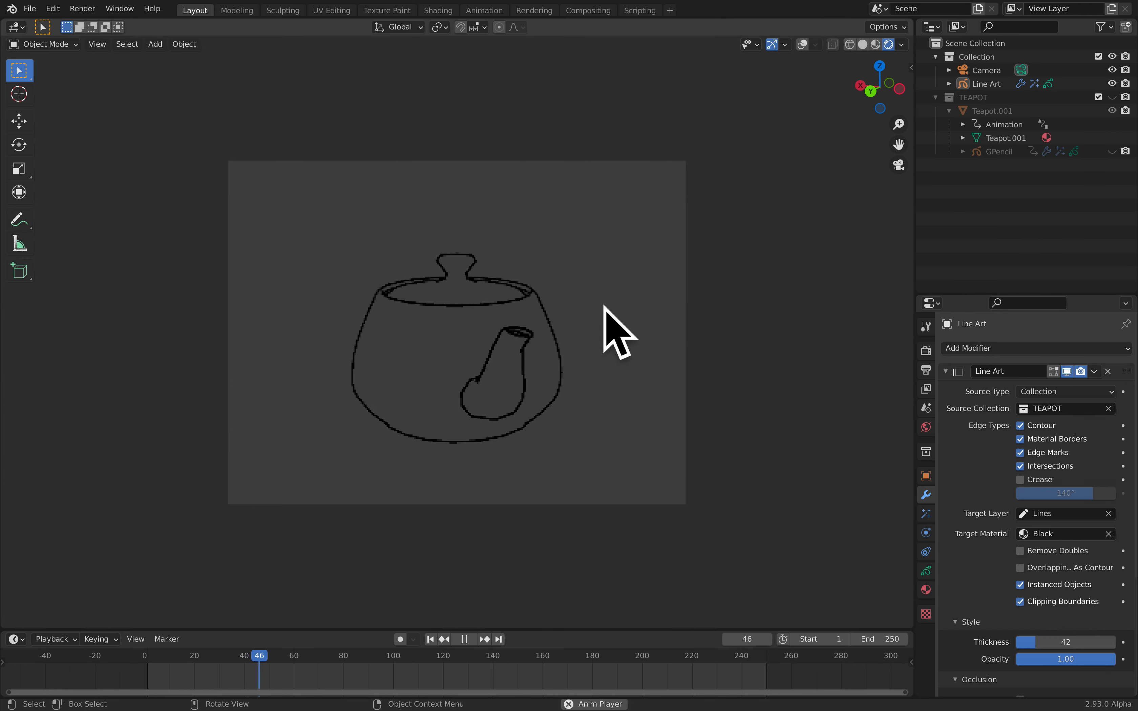
pyautogui.press('space')
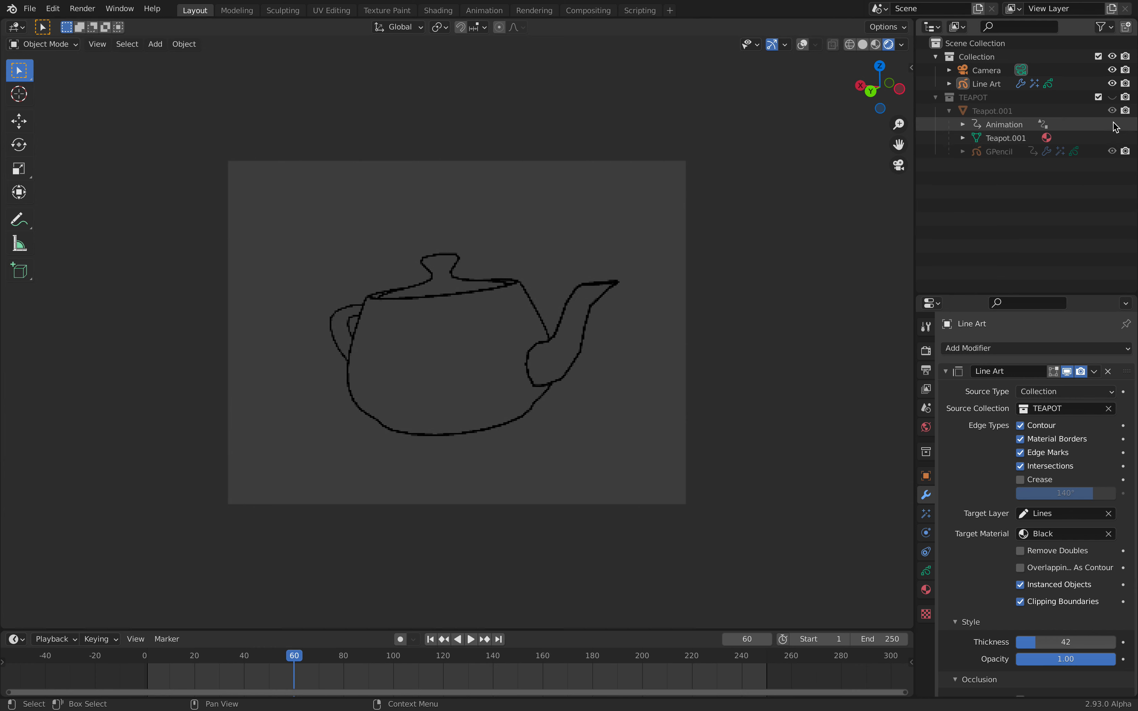
# Step: Show the TEAPOT collection again, hide the Teapot.001 mesh, and play the animation with only the line objects
pyautogui.click(1114, 97)
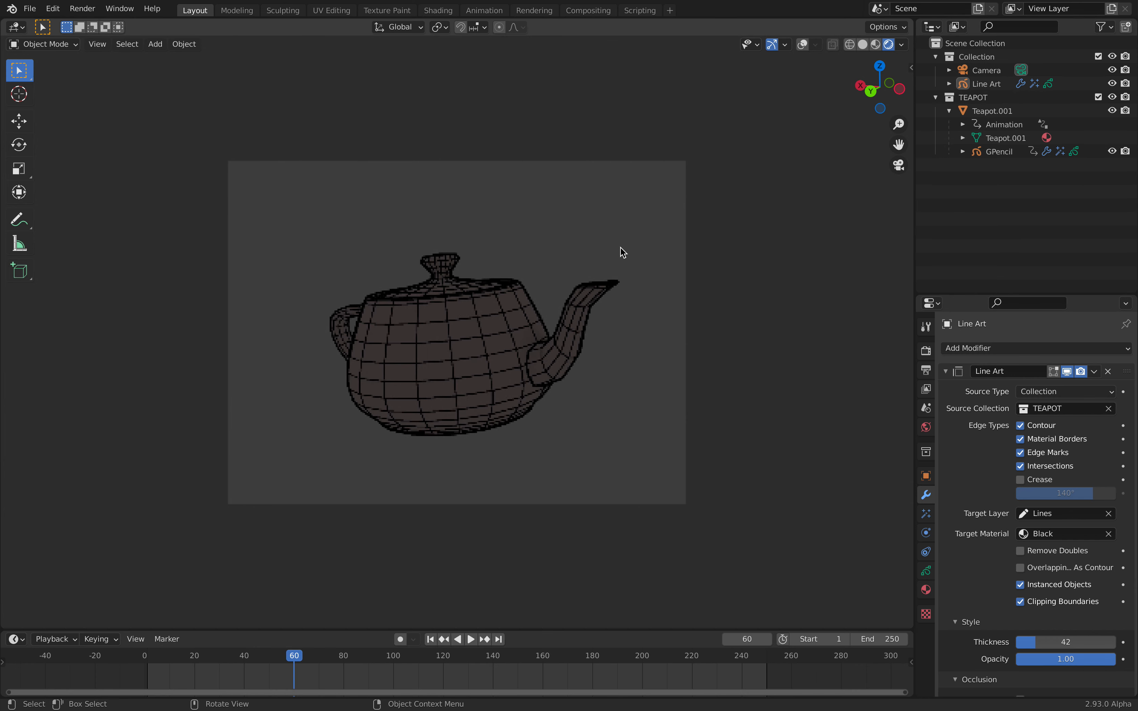
pyautogui.click(1113, 111)
pyautogui.press('space')
pyautogui.press('space')
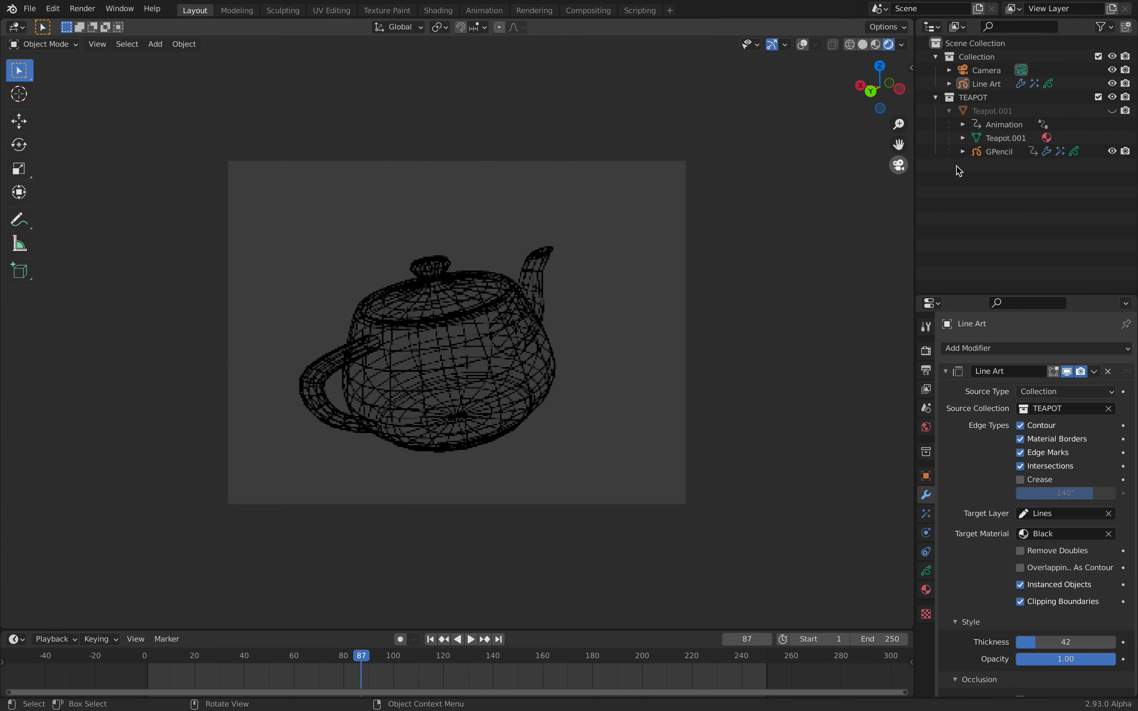
# Step: Enable the GPencil object's Noise modifier in the viewport and play the animation to check the jittering lines
pyautogui.click(998, 152)
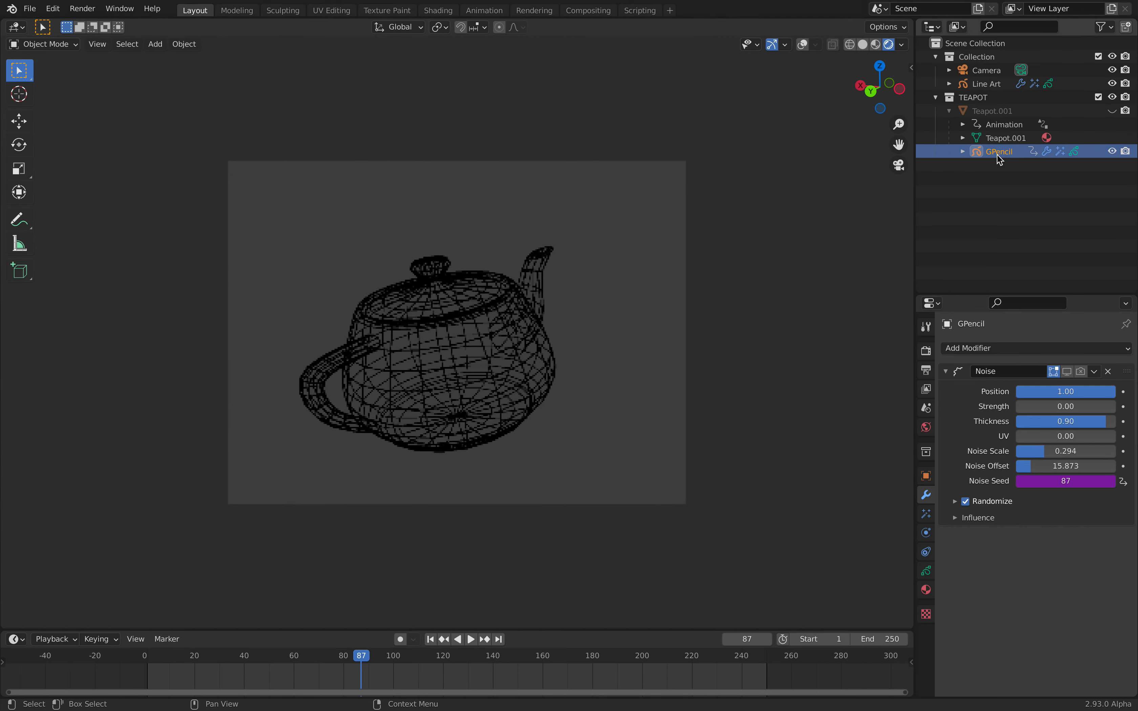
pyautogui.click(1066, 373)
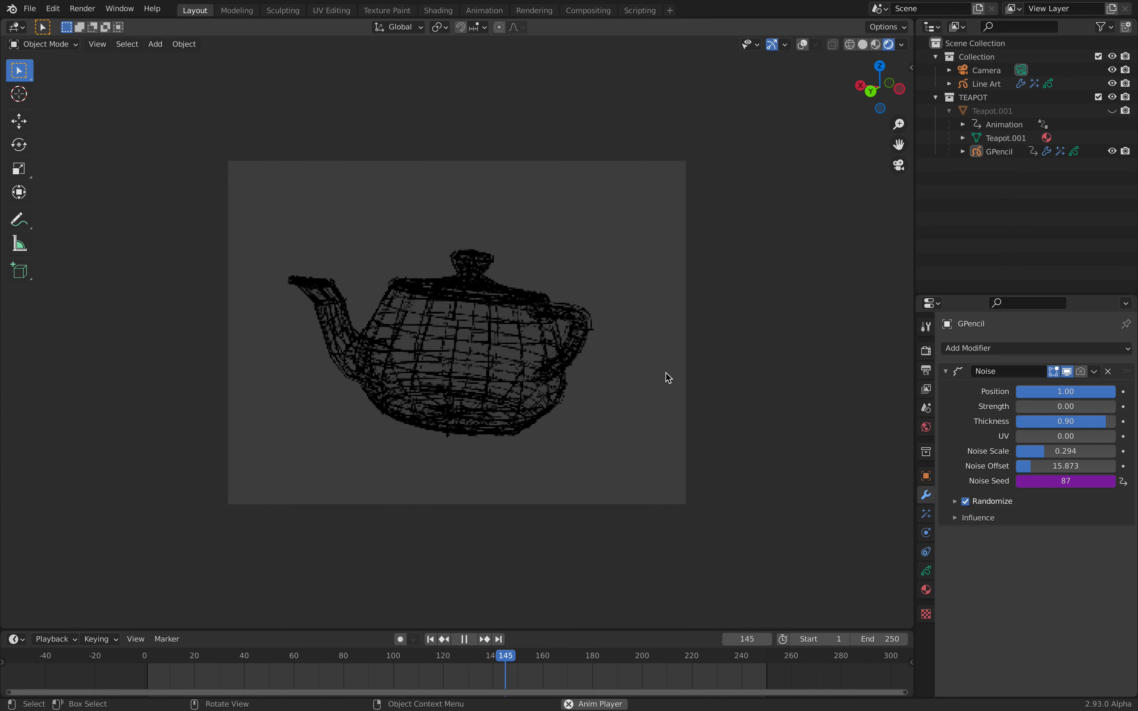
pyautogui.press('space')
# Step: Hide the GPencil object, show the Teapot.001 mesh, and play the animation with only the Line Art outlines
pyautogui.click(1113, 151)
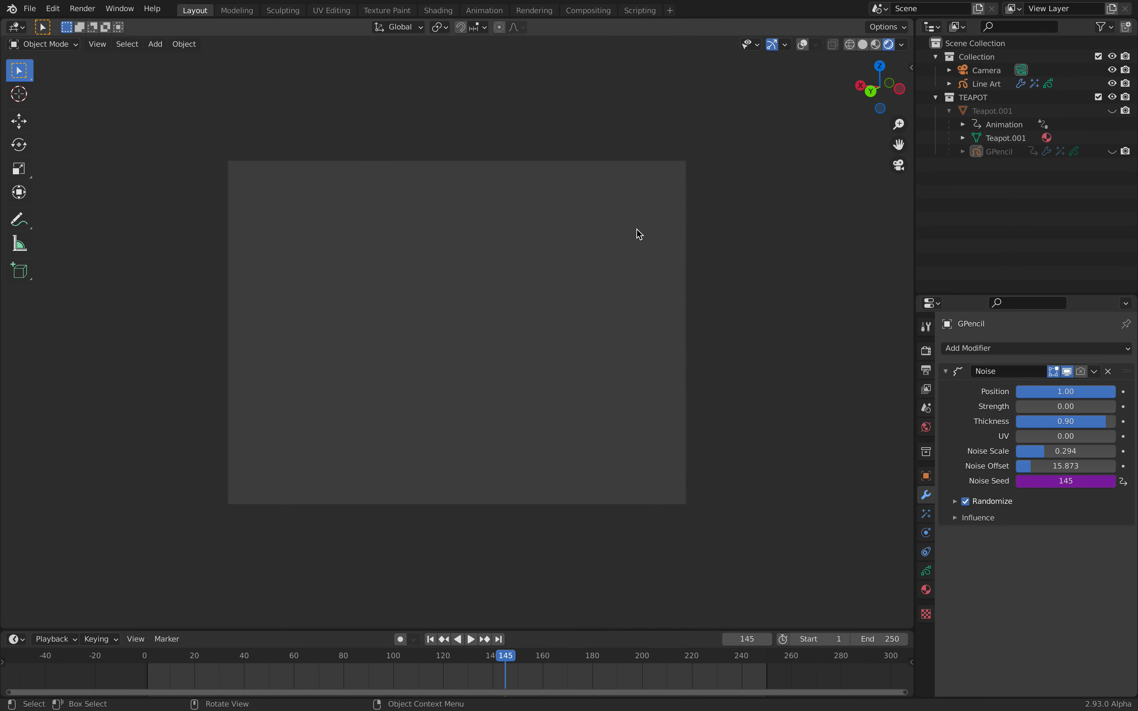
pyautogui.click(1114, 111)
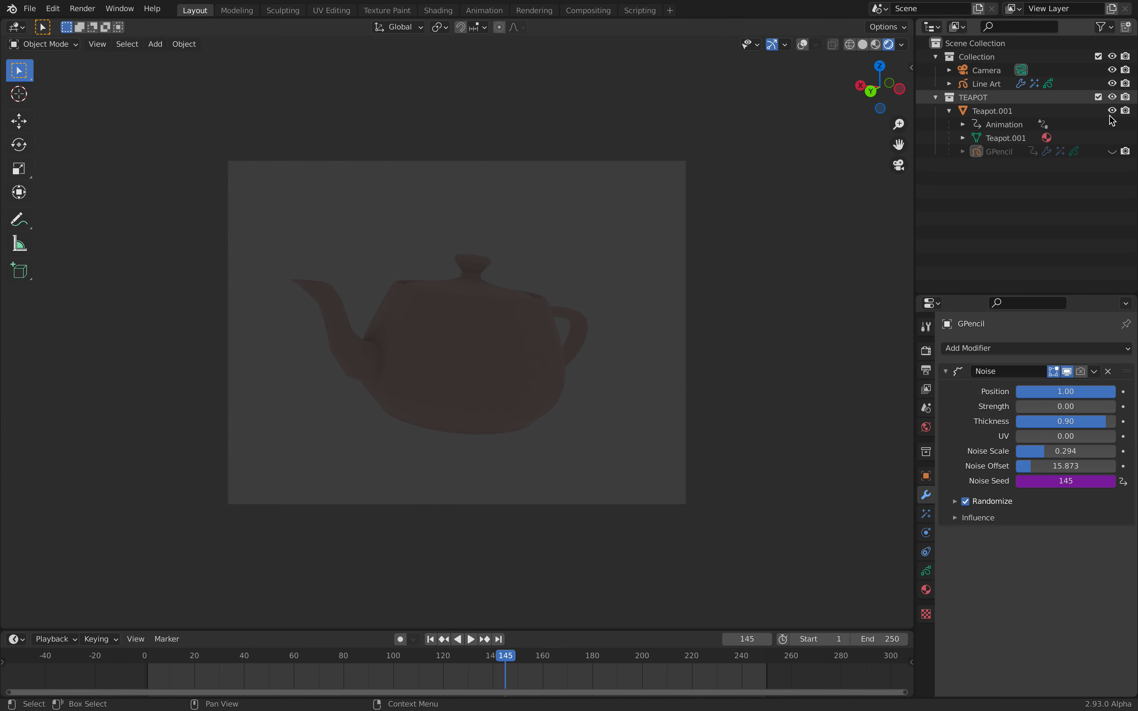
pyautogui.press('space')
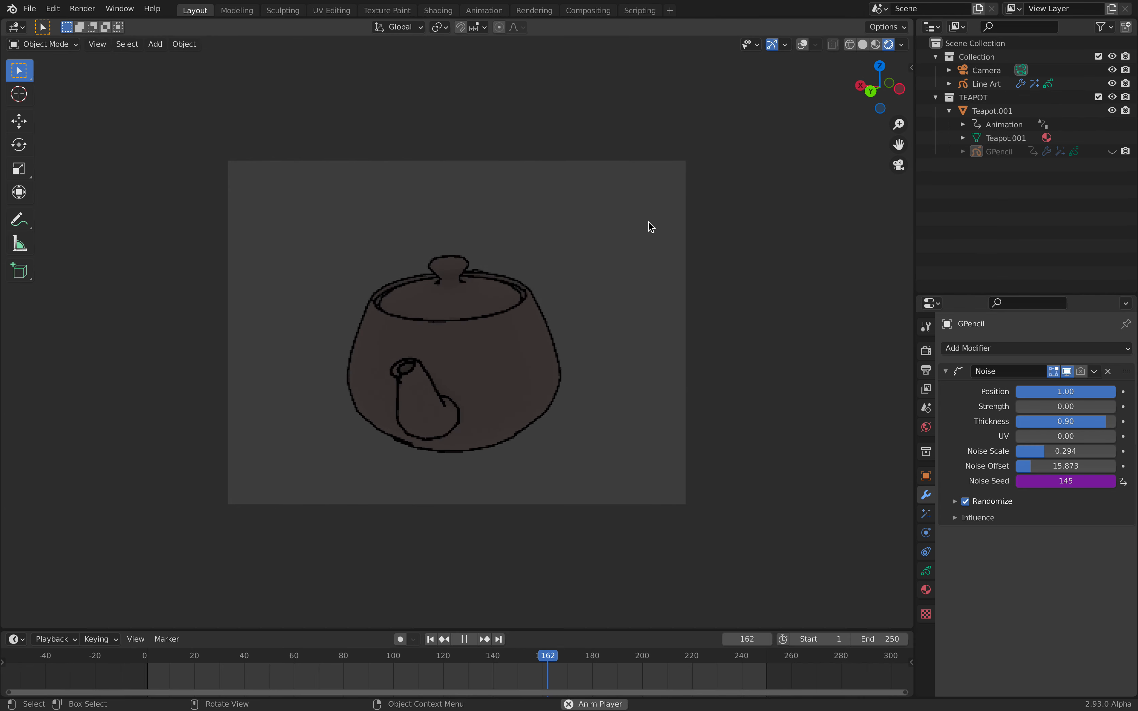
# Step: Review the Line Art object's modifier and its Pixelate effect settings while playing the animation
pyautogui.click(1073, 84)
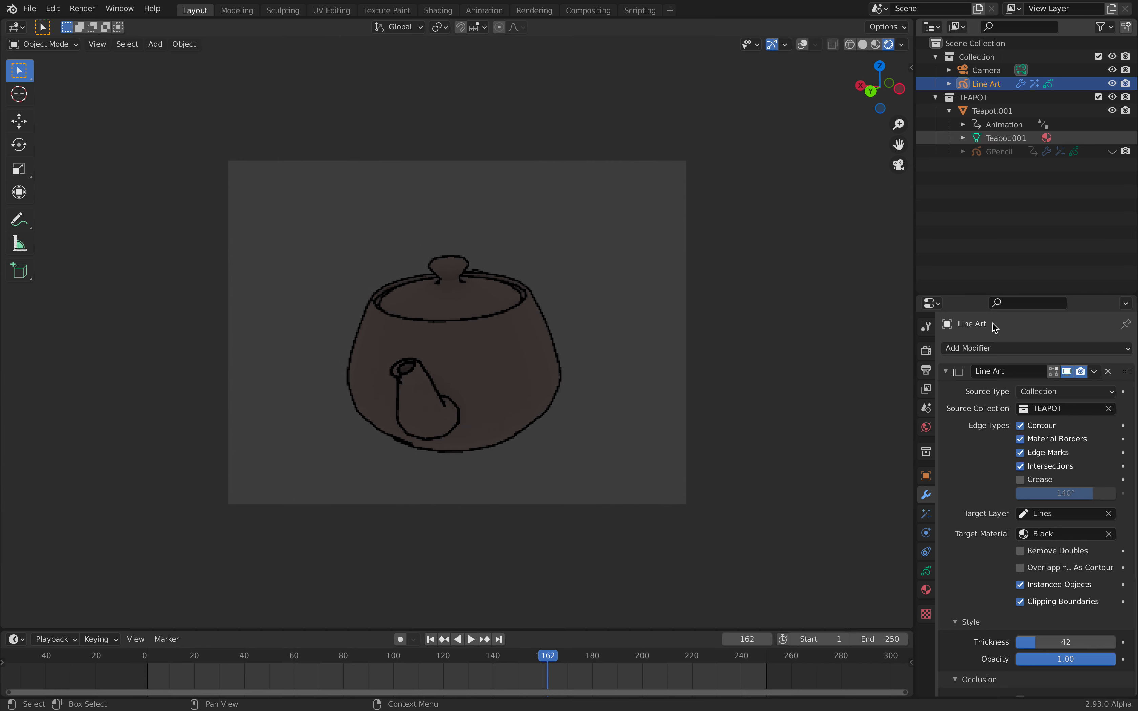
pyautogui.click(946, 371)
pyautogui.click(926, 513)
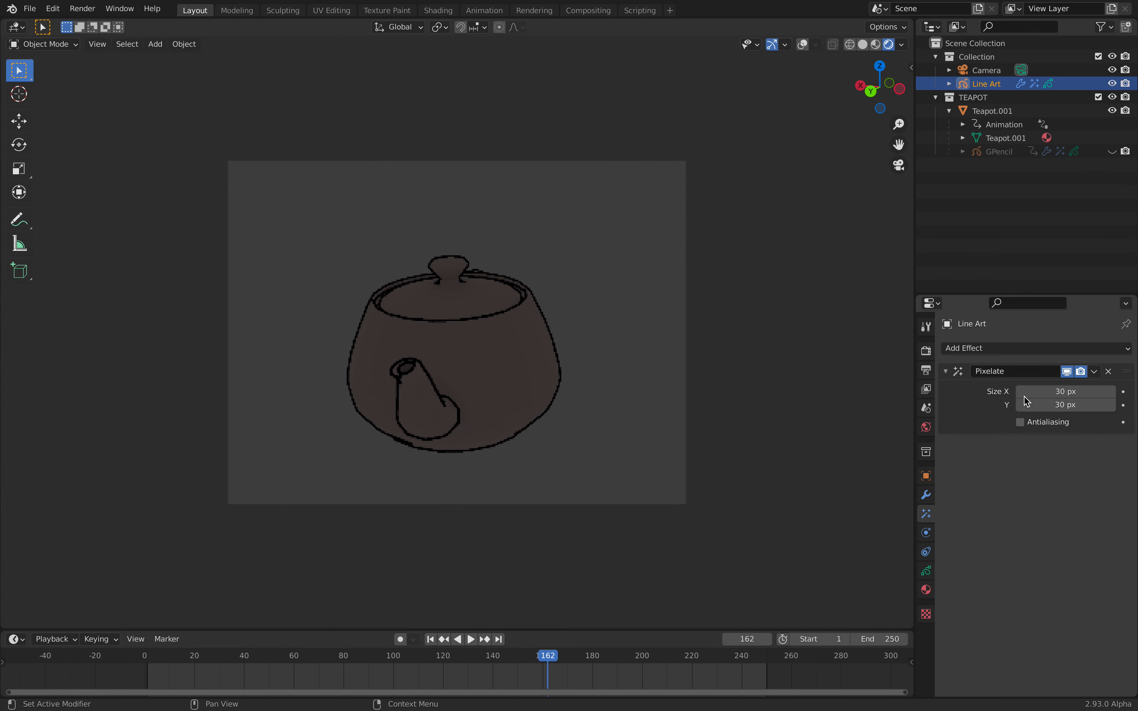
pyautogui.press('space')
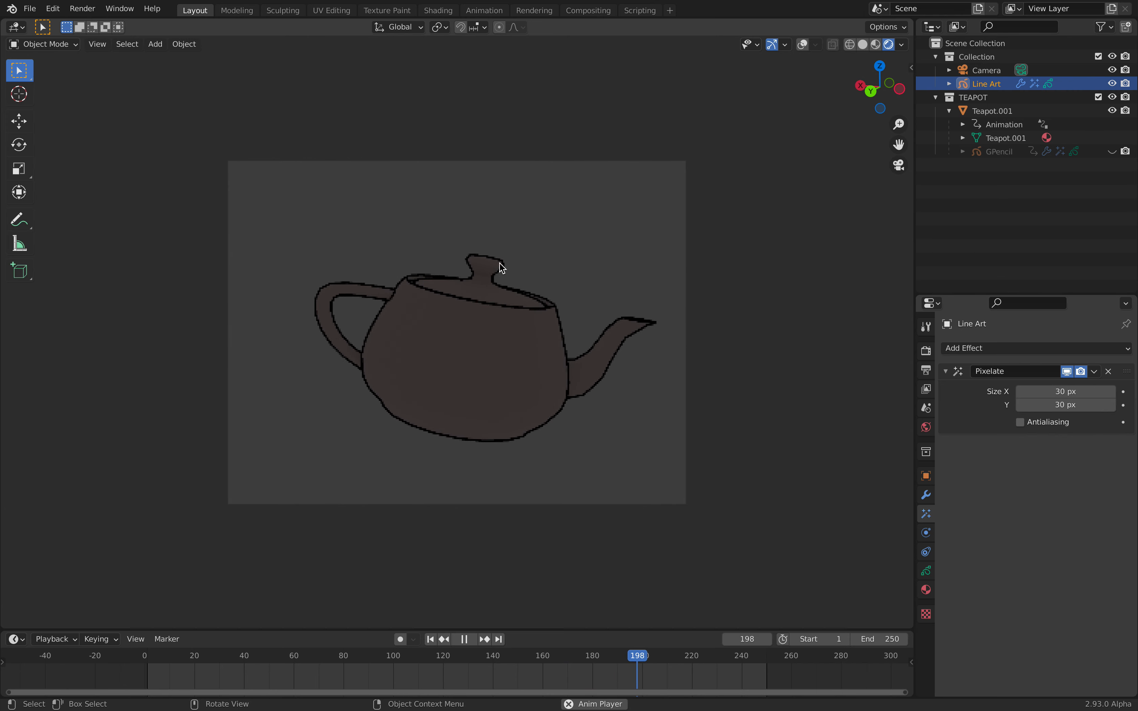
pyautogui.press('space')
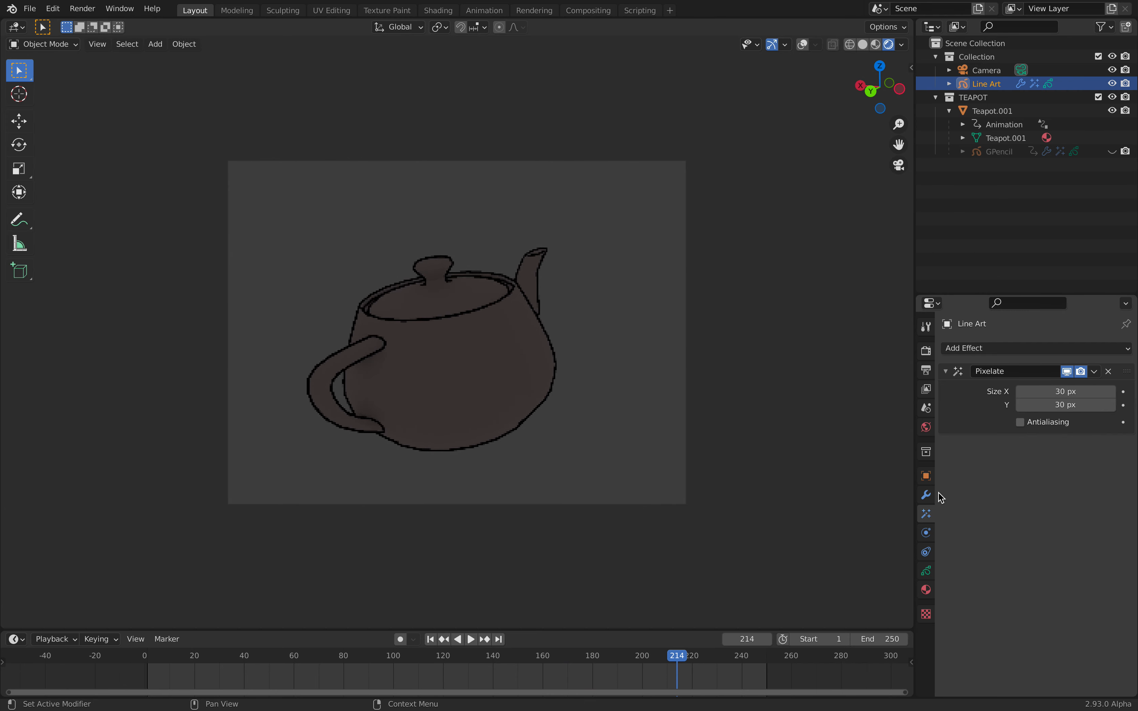
pyautogui.click(929, 498)
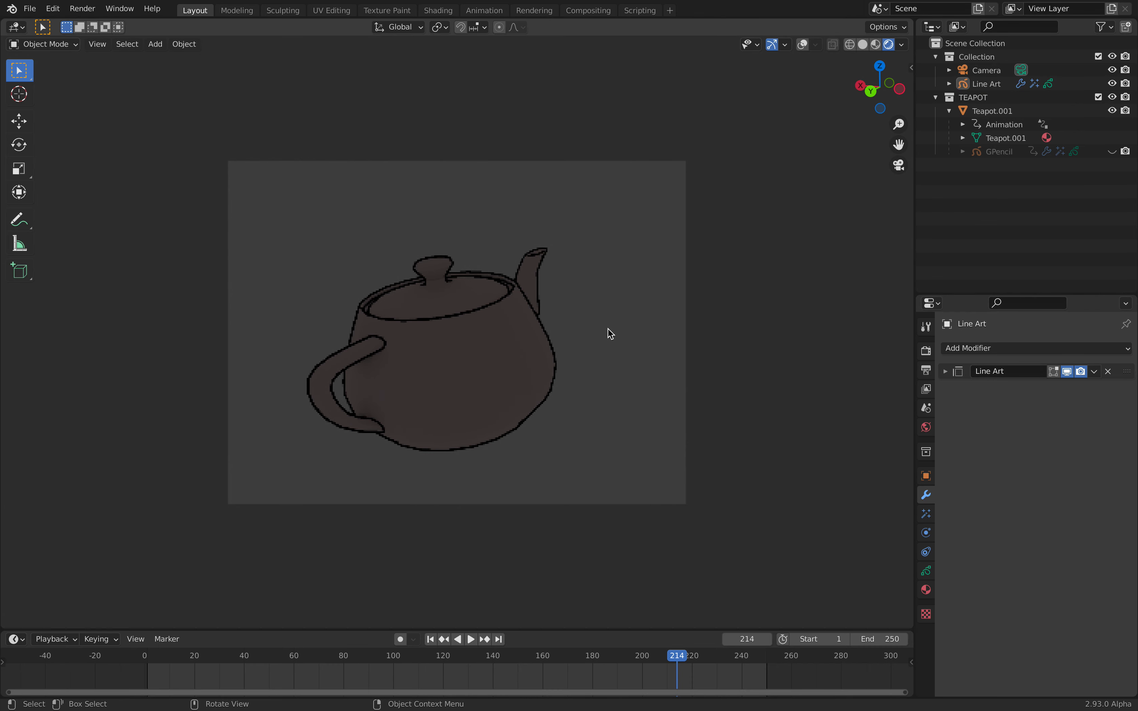
# Step: Start a new General file without saving the current one, and delete all default objects
pyautogui.click(30, 9)
pyautogui.moveTo(51, 22)
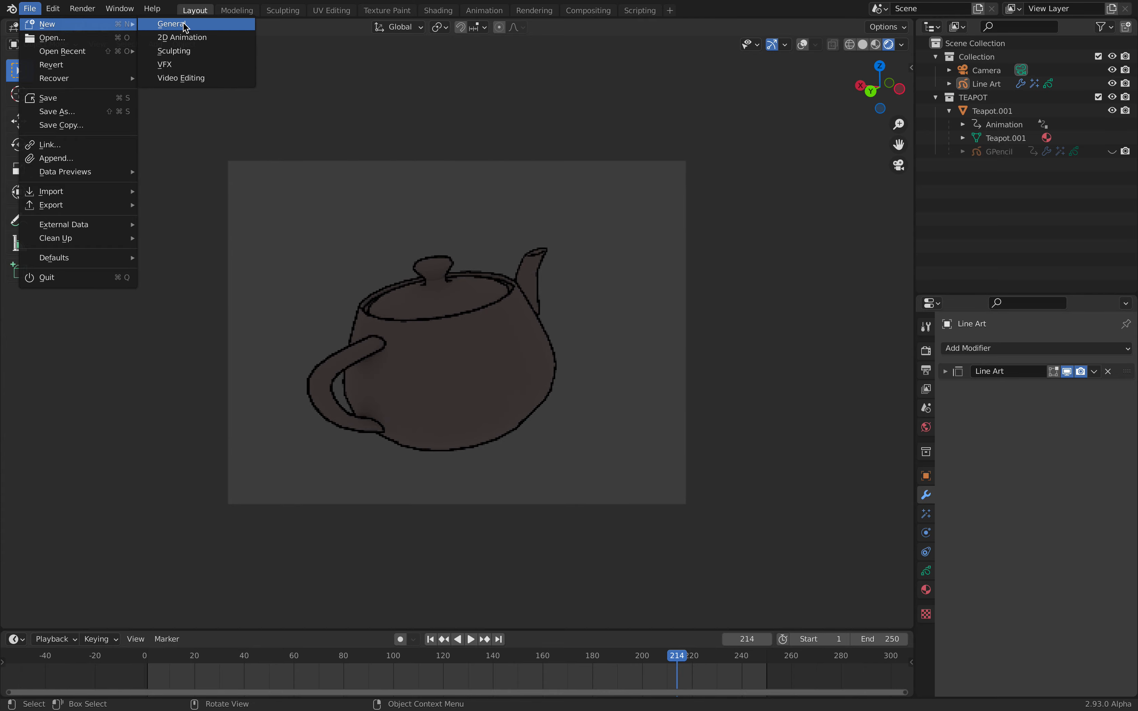
pyautogui.click(183, 23)
pyautogui.click(523, 383)
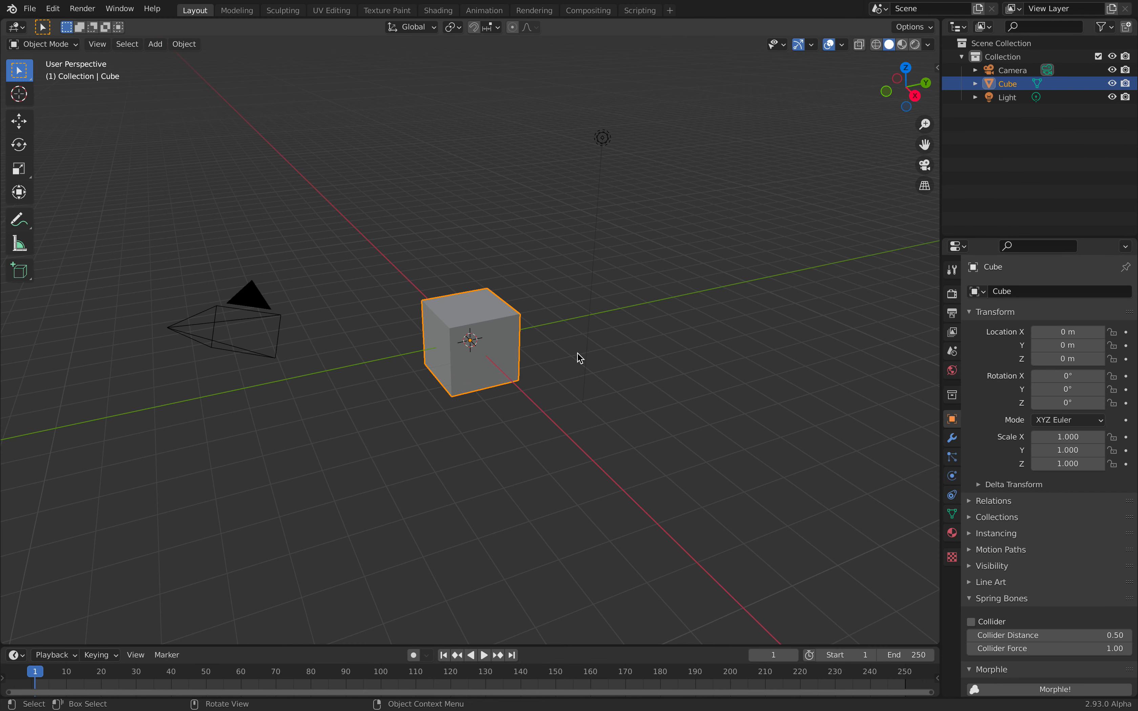
pyautogui.press('a')
pyautogui.press('x')
pyautogui.click(579, 354)
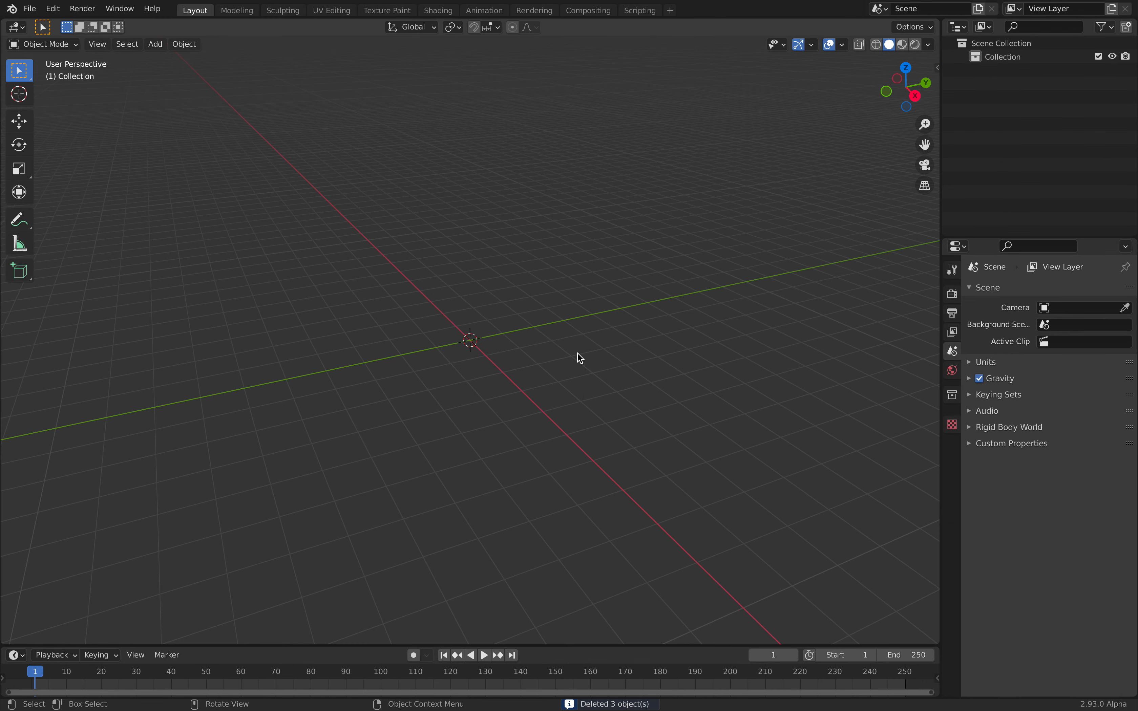
# Step: Add a Teapot+ mesh from the extra mesh objects at the scene origin and view it from the side
pyautogui.hotkey('shift', 'a')
pyautogui.moveTo(567, 289)
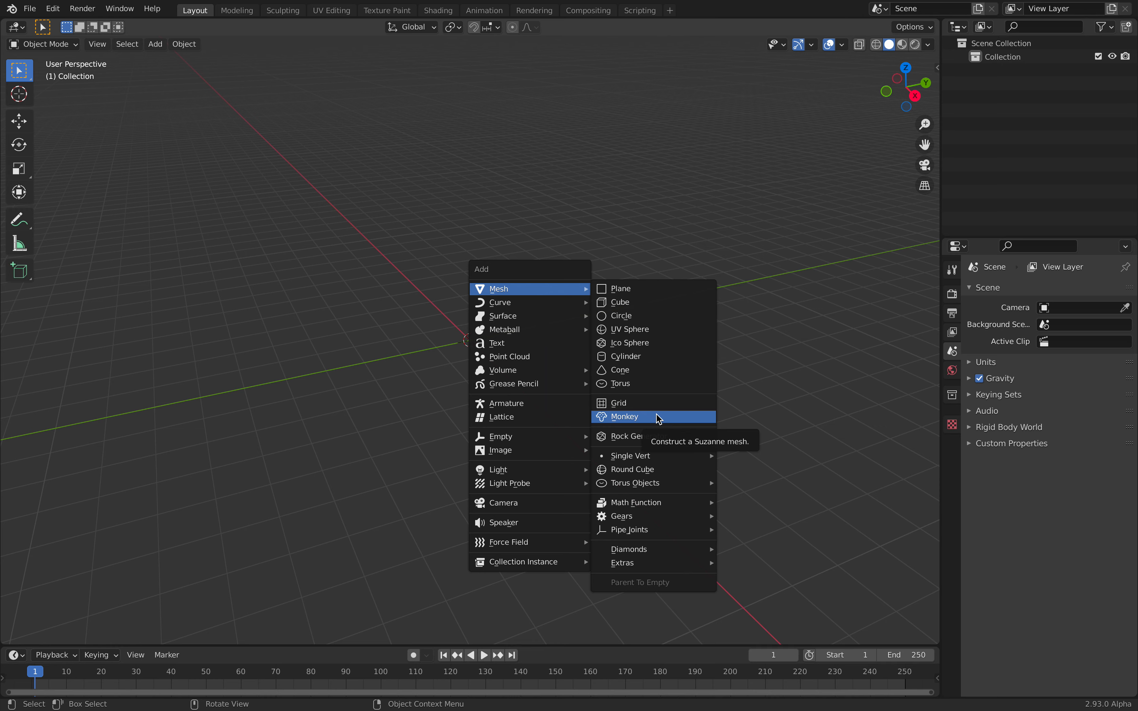
pyautogui.moveTo(669, 569)
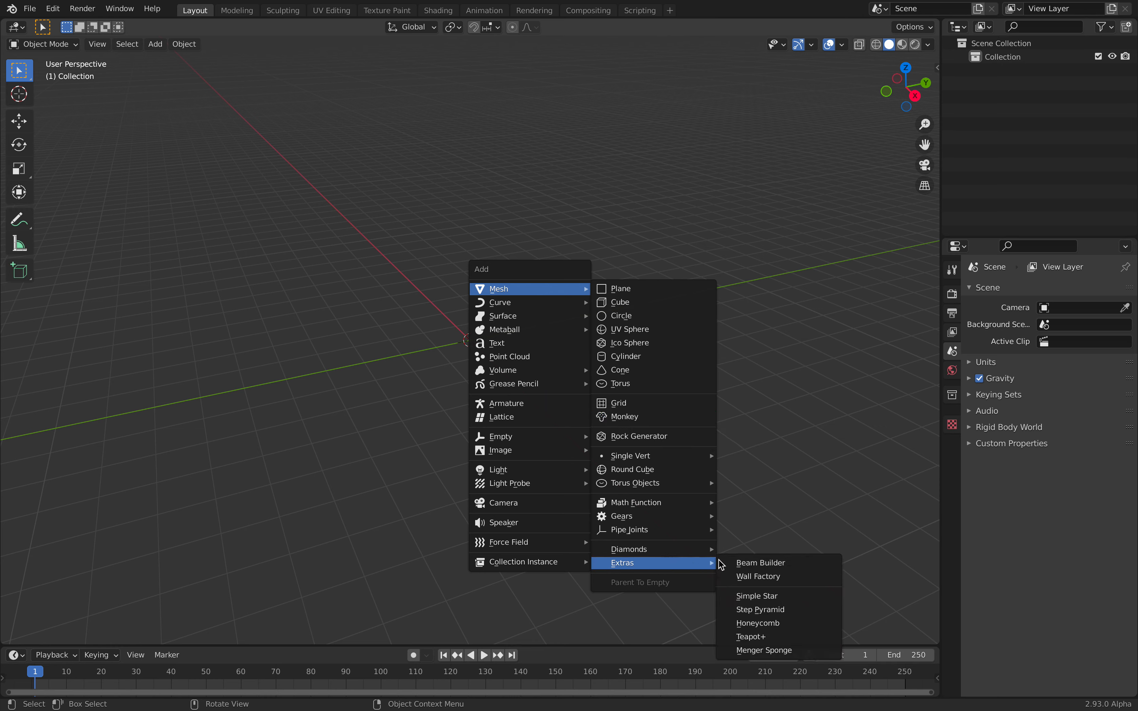
pyautogui.click(768, 637)
pyautogui.scroll(3, 579, 376)
pyautogui.moveTo(579, 376); pyautogui.dragTo(432, 355, button='middle')
pyautogui.scroll(-2, 495, 170)
pyautogui.moveTo(495, 171); pyautogui.dragTo(508, 229, button='middle')
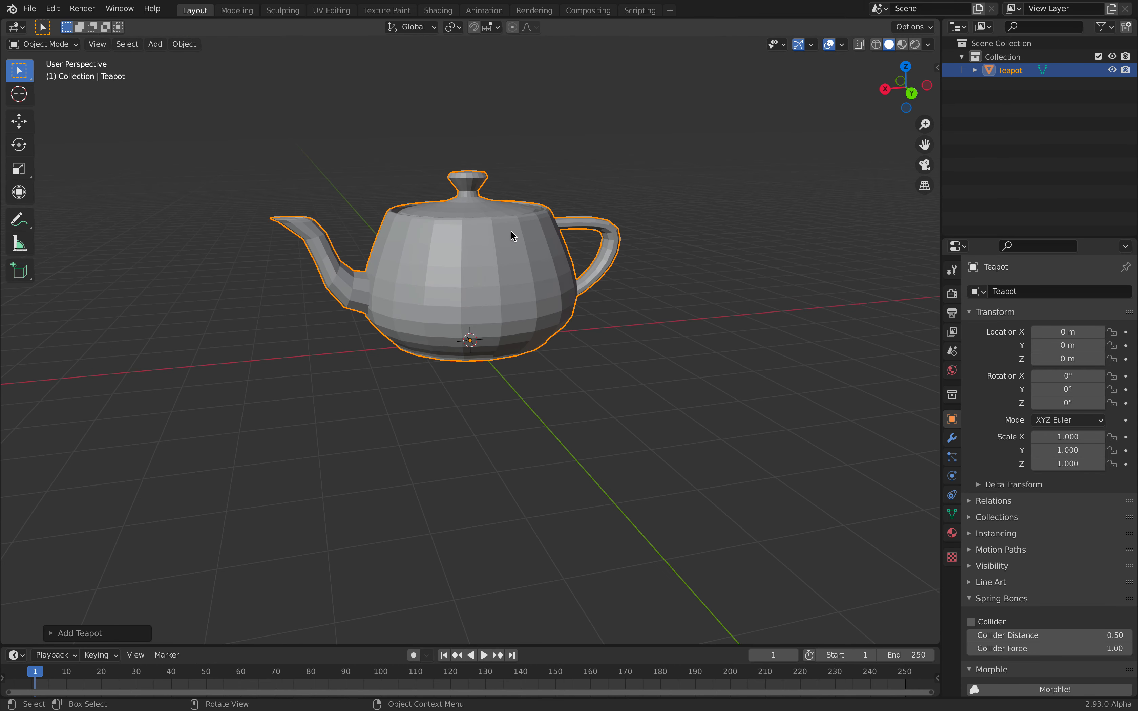
pyautogui.keyDown('shift'); pyautogui.moveTo(575, 189); pyautogui.dragTo(586, 218, button='middle'); pyautogui.keyUp('shift')
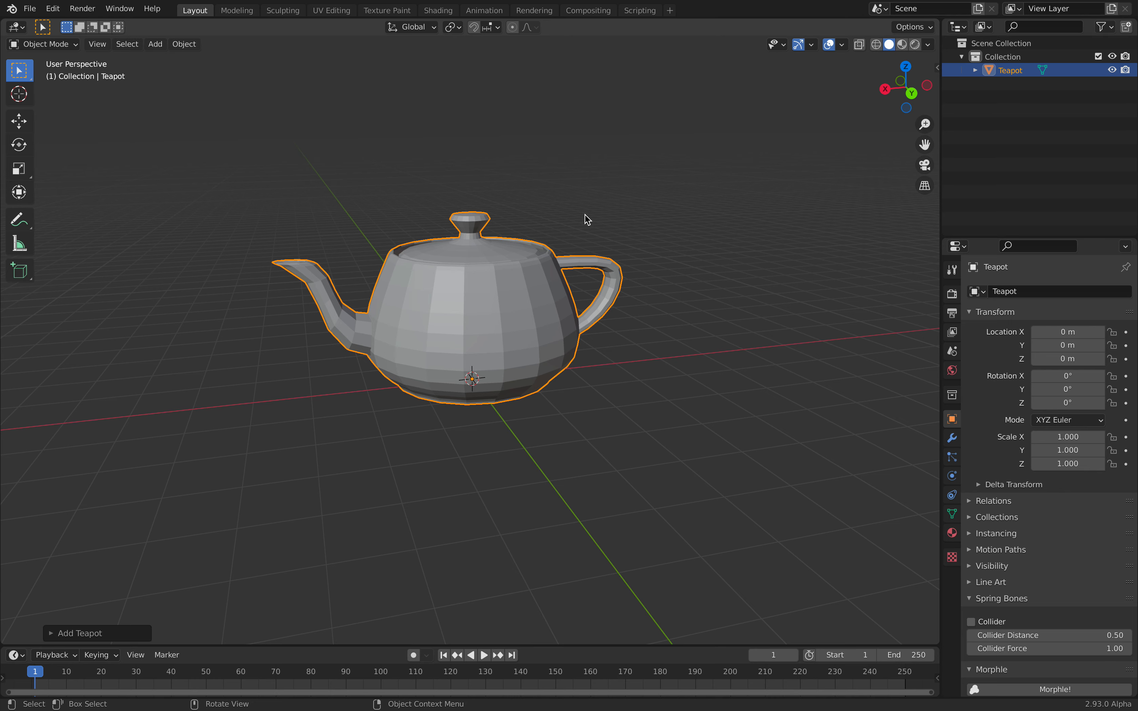
# Step: Convert the teapot mesh to a Grease Pencil object
pyautogui.rightClick(535, 265)
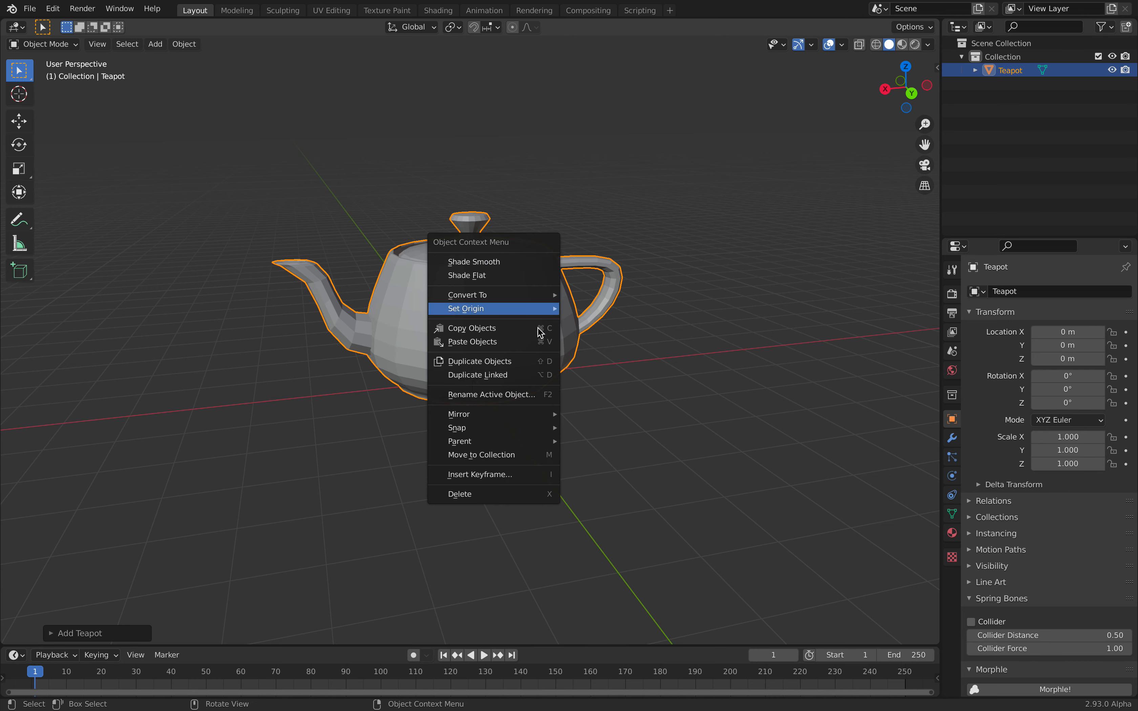
pyautogui.moveTo(537, 439)
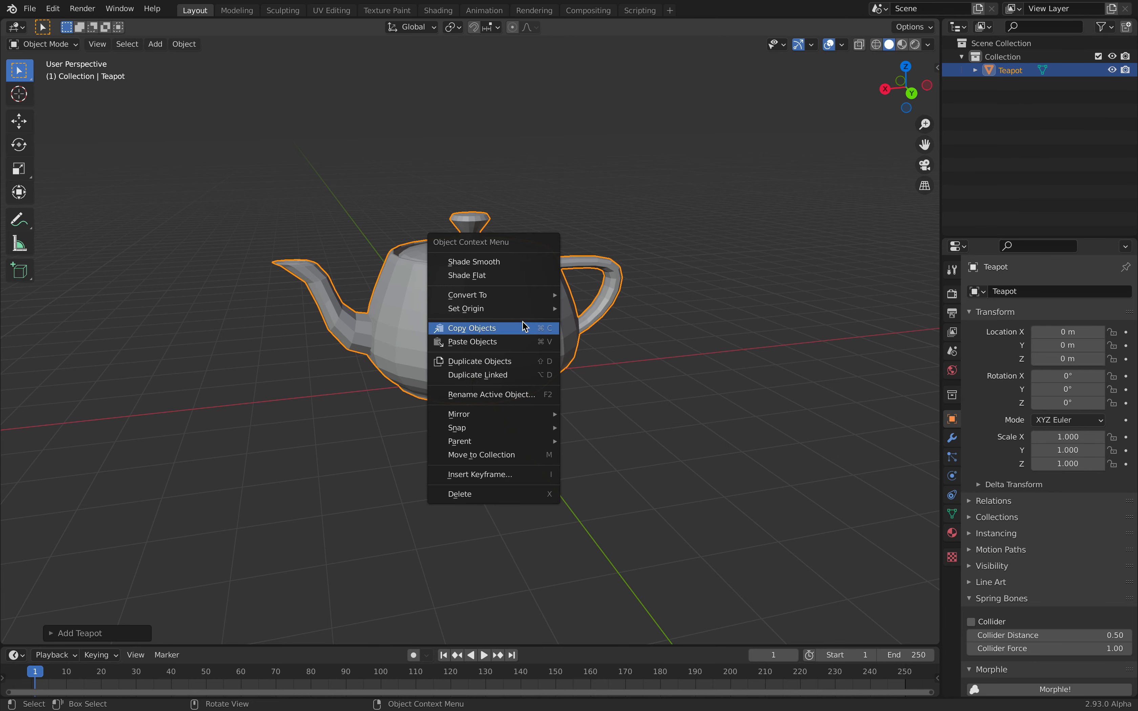
pyautogui.moveTo(519, 298)
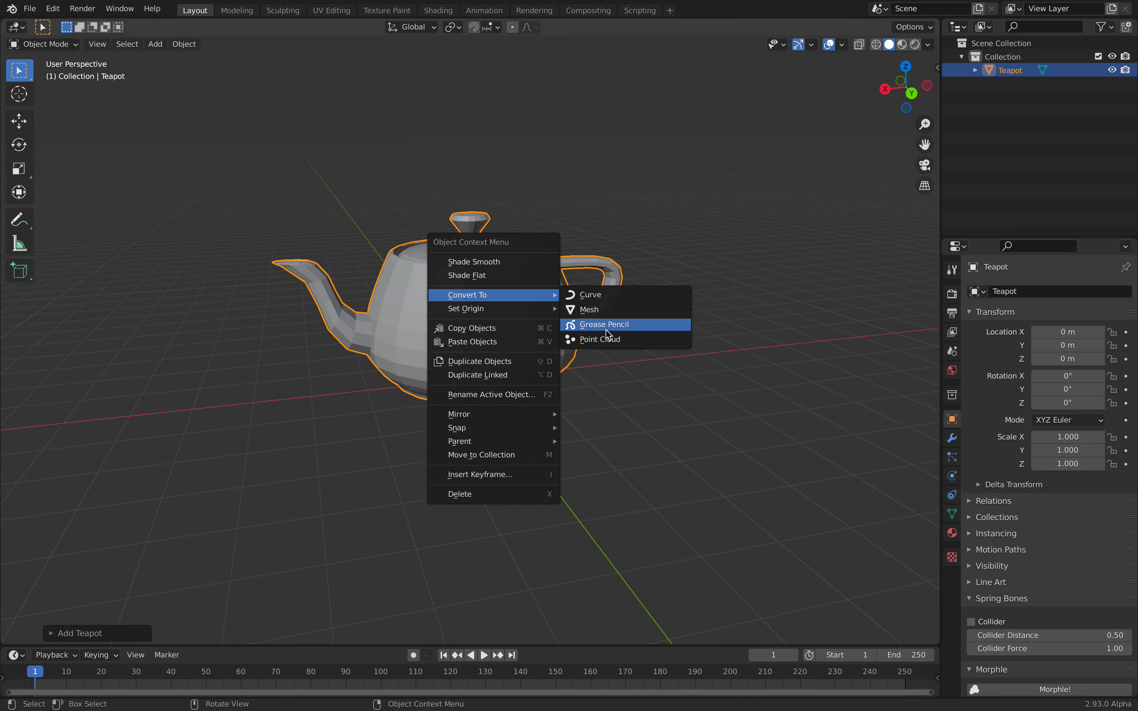
pyautogui.click(619, 332)
pyautogui.moveTo(558, 248)
pyautogui.mouseDown(button='middle')
pyautogui.moveTo(574, 222)
pyautogui.moveTo(622, 291)
pyautogui.mouseUp(button='middle')
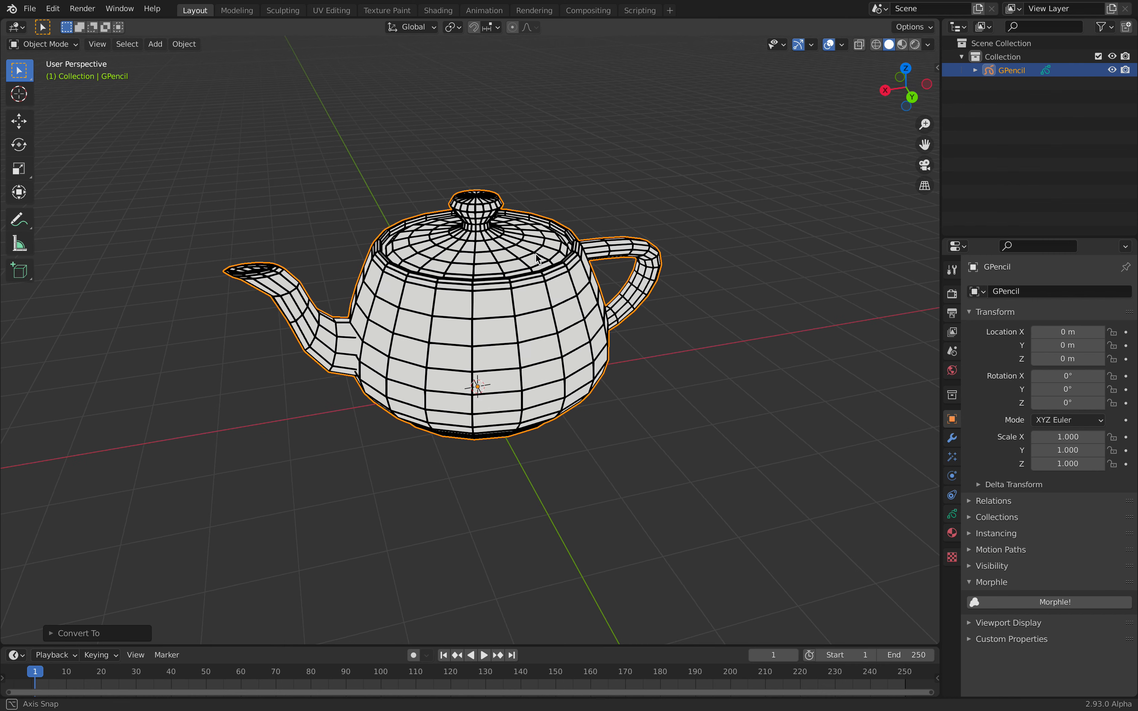
# Step: Remove the Teapot_Fill material from the GPencil object so only the Teapot_Stroke lines are left
pyautogui.click(953, 532)
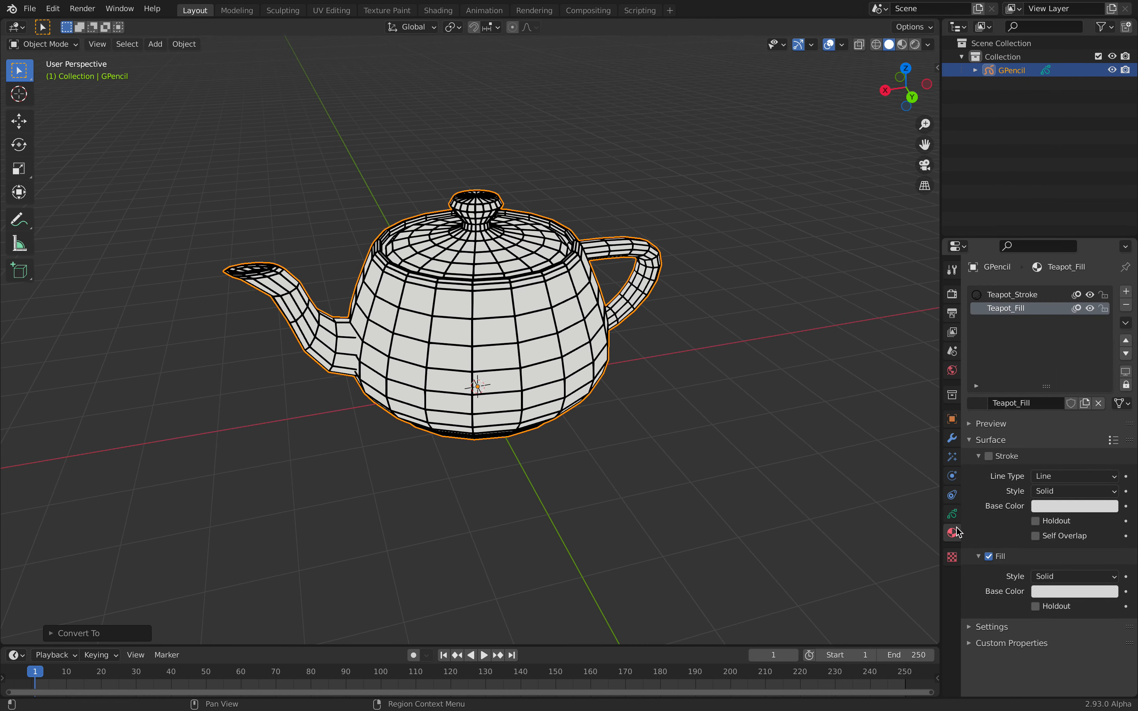
pyautogui.click(1126, 306)
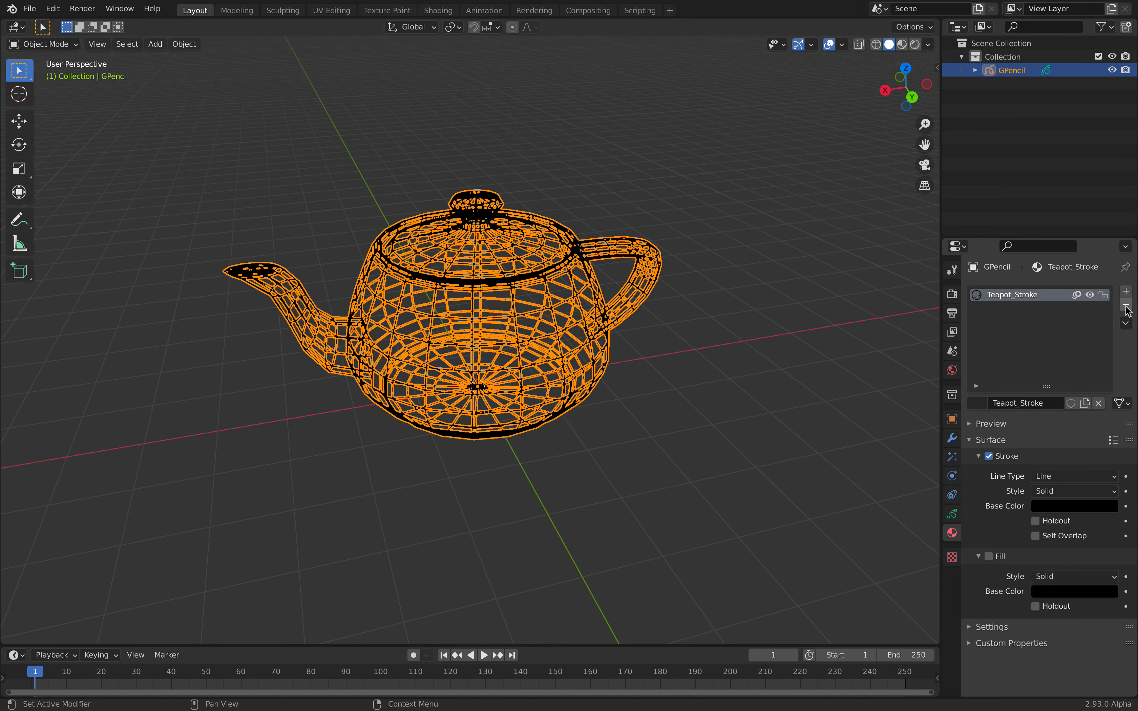
pyautogui.moveTo(829, 348); pyautogui.dragTo(803, 313, button='middle')
pyautogui.click(647, 268)
pyautogui.moveTo(647, 268); pyautogui.dragTo(585, 303, button='middle')
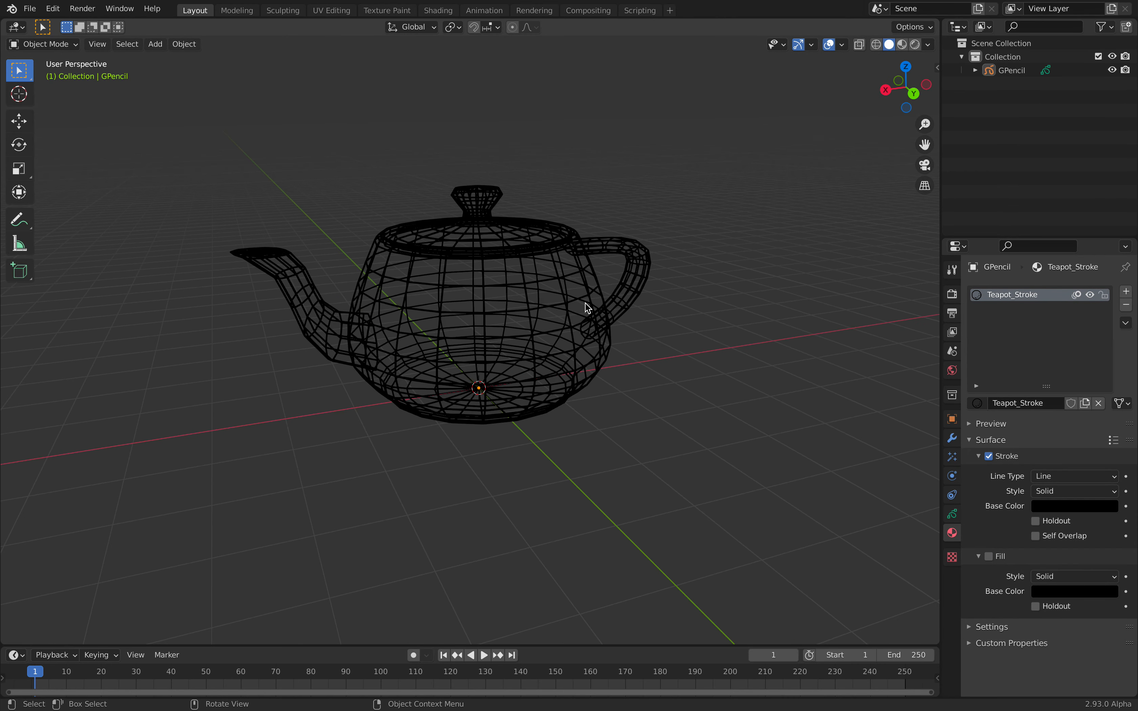
# Step: Add a second Teapot+ mesh at the origin, inside the grease pencil wireframe, and deselect it
pyautogui.click(976, 71)
pyautogui.hotkey('shift', 'a')
pyautogui.moveTo(831, 475)
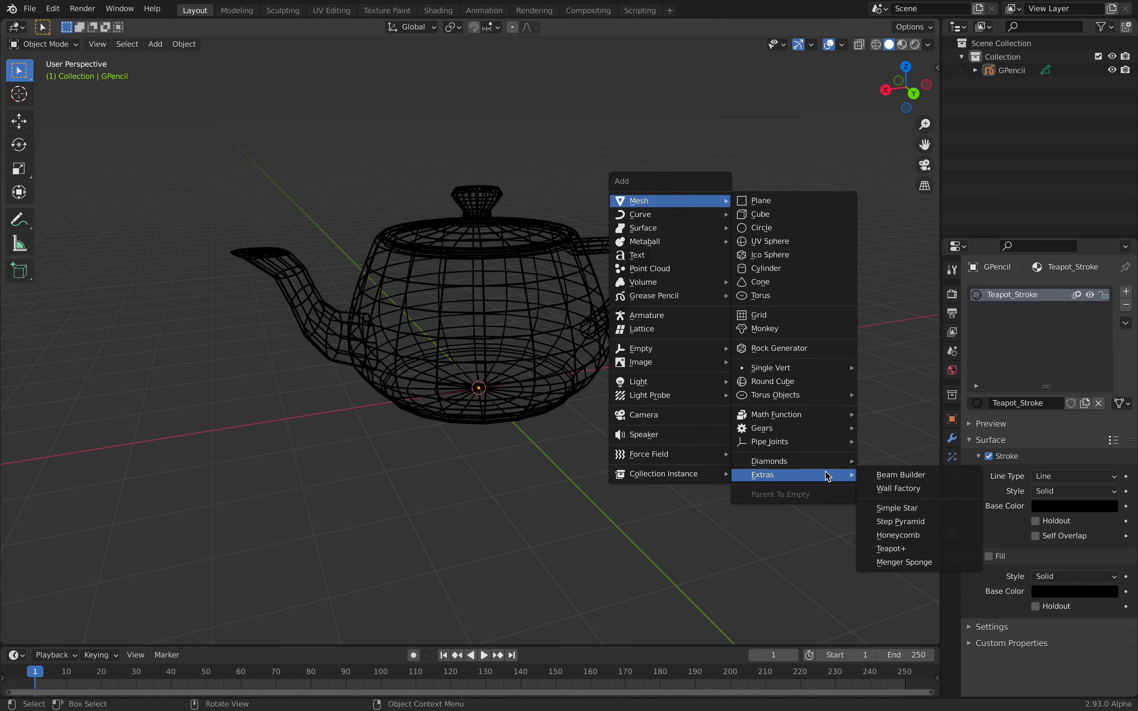
pyautogui.click(905, 552)
pyautogui.click(681, 285)
pyautogui.moveTo(680, 284); pyautogui.dragTo(799, 176, button='middle')
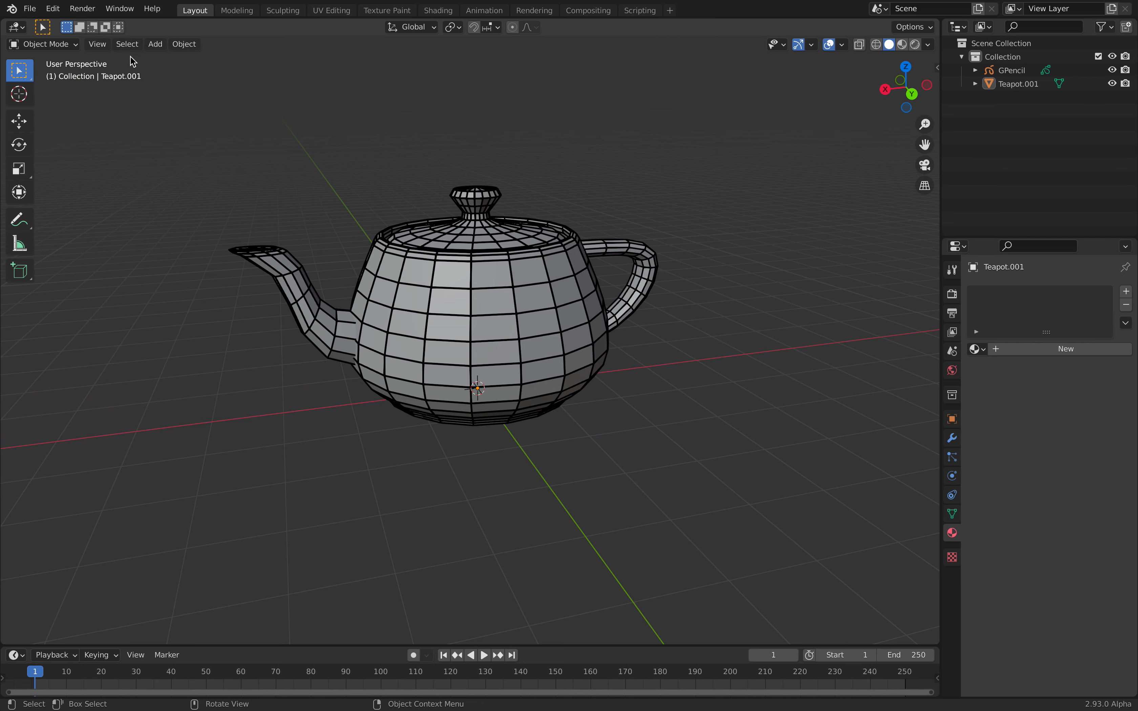
# Step: Save the file to the Desktop as oldschoolpixel_001.blend
pyautogui.click(30, 9)
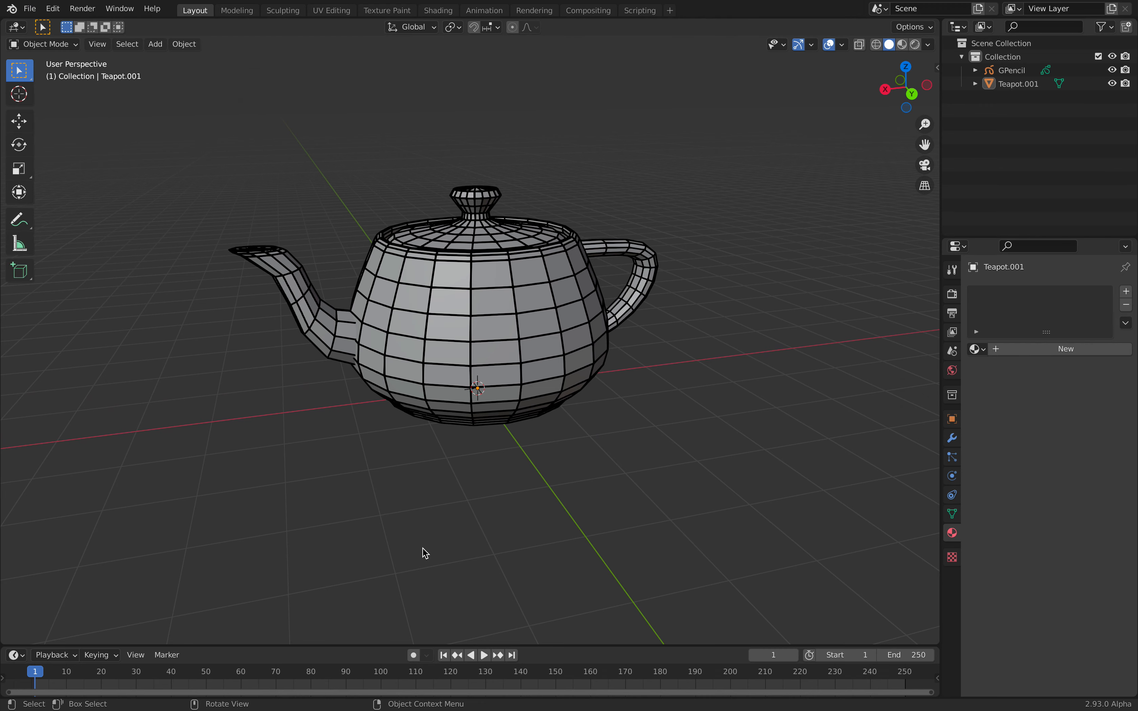
pyautogui.hotkey('ctrl', 'shift', 's')
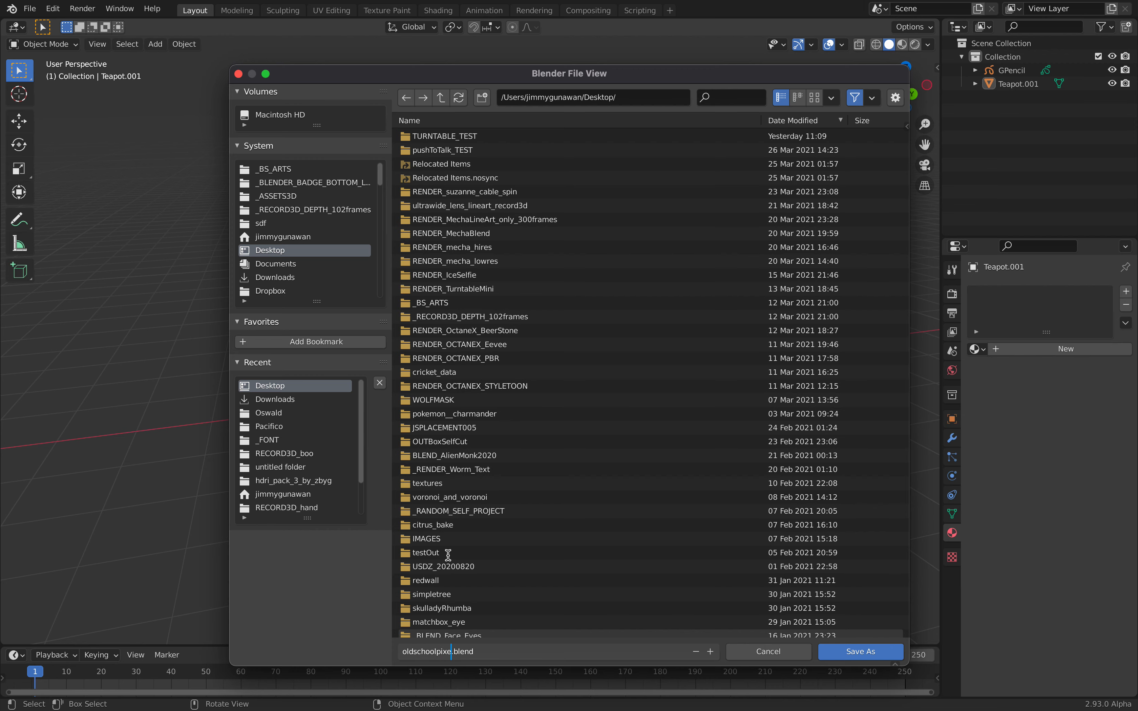
pyautogui.press('Return')
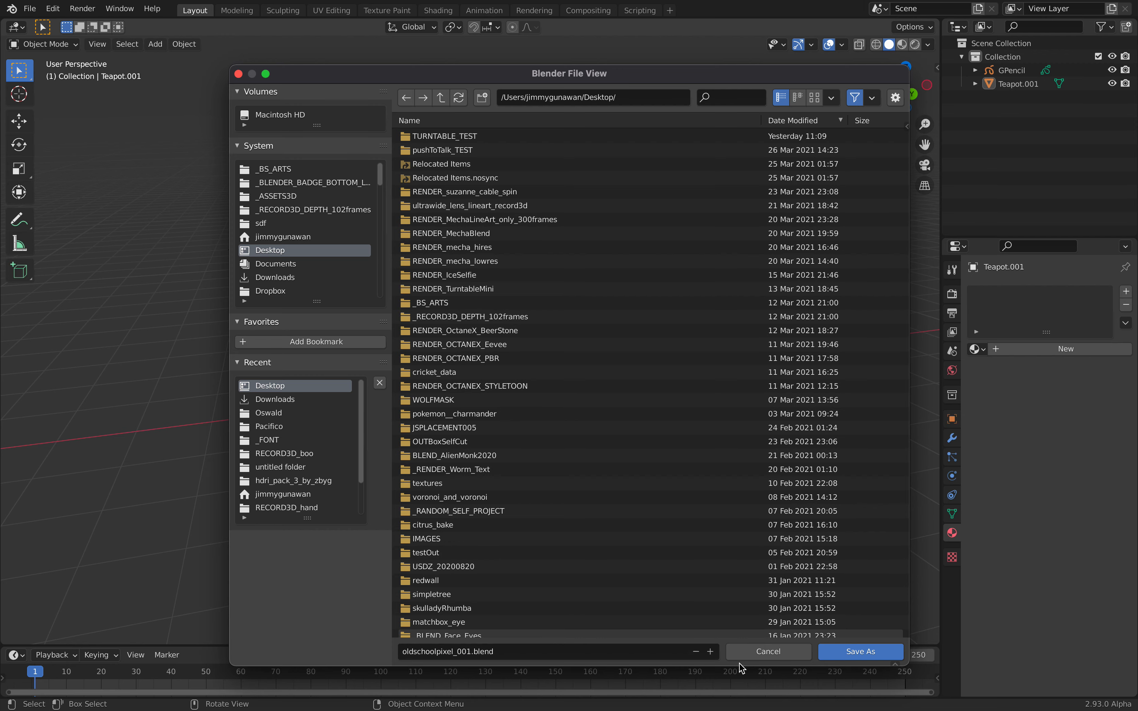
pyautogui.click(843, 651)
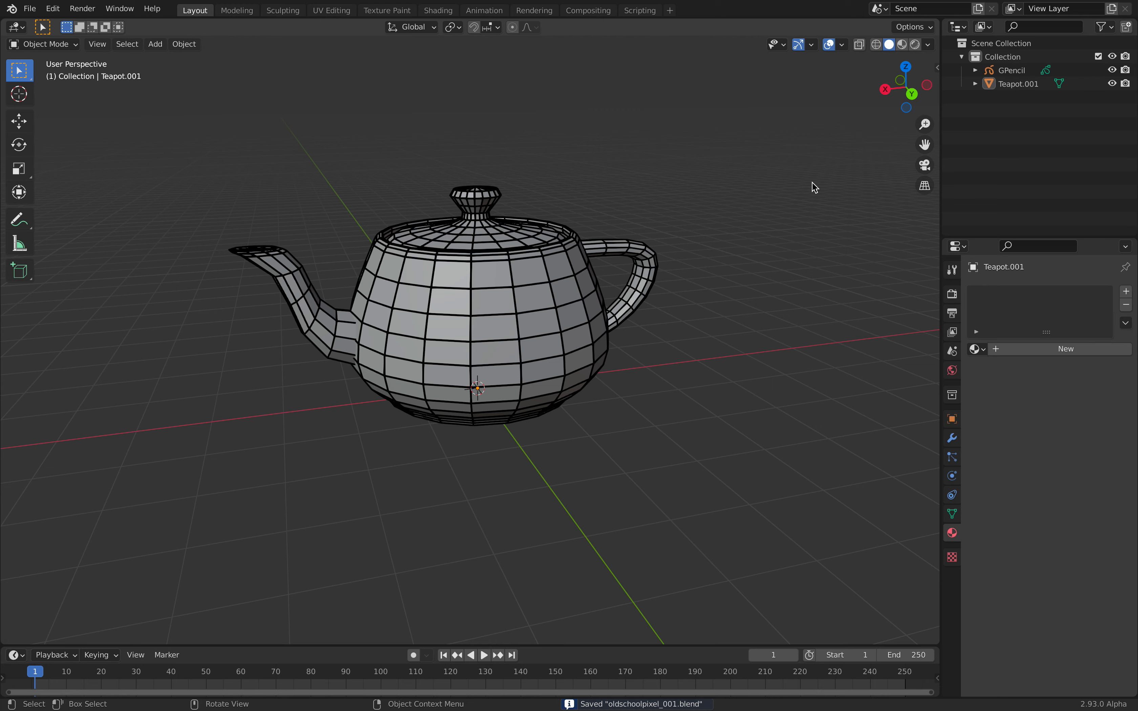
# Step: Select the GPencil object and hide the Teapot.001 mesh in the viewport to inspect the bare strokes up close
pyautogui.click(1012, 70)
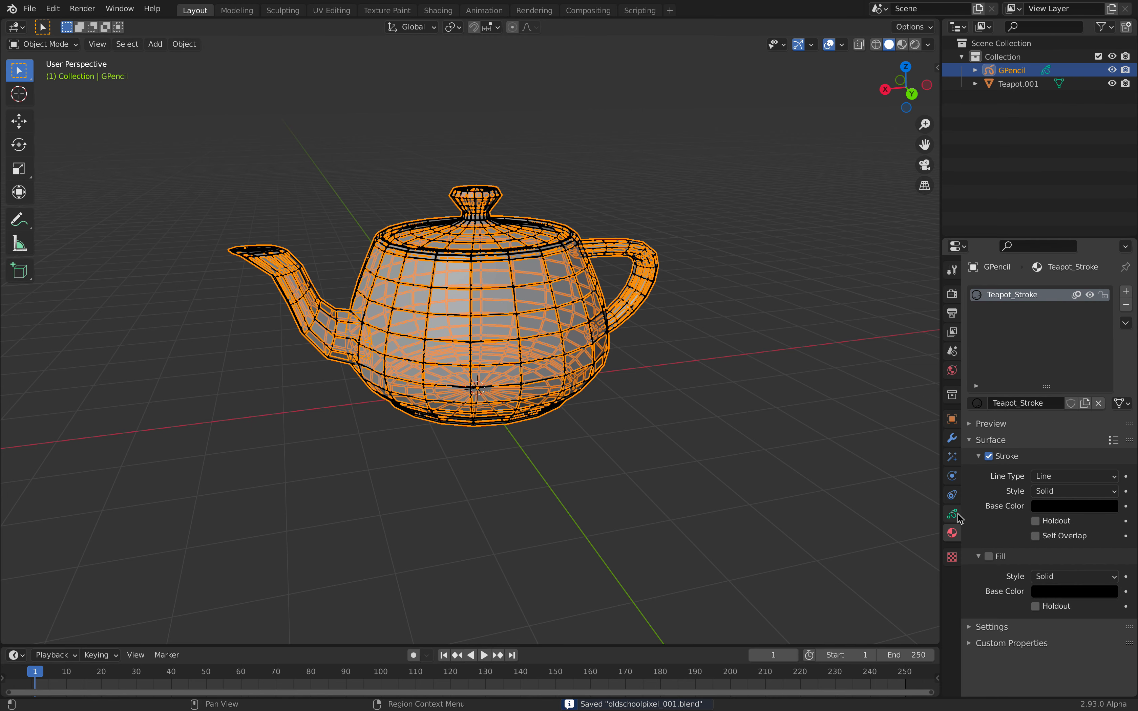
pyautogui.click(1113, 83)
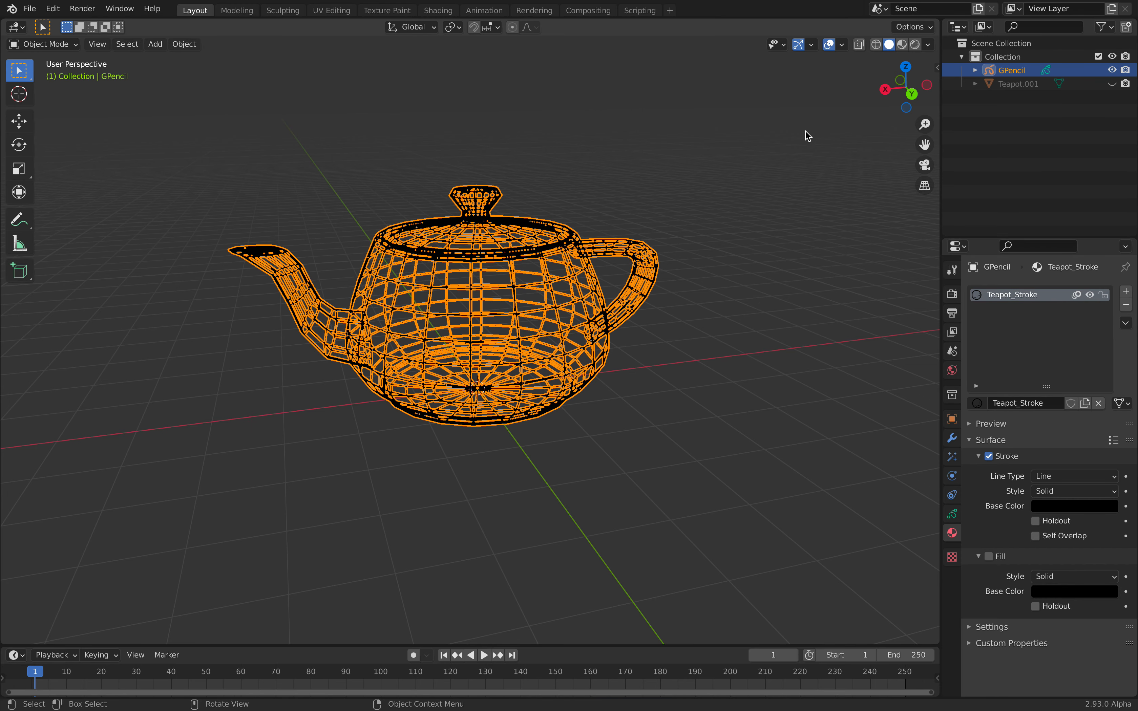
pyautogui.click(811, 127)
pyautogui.scroll(2, 693, 274)
pyautogui.click(663, 235)
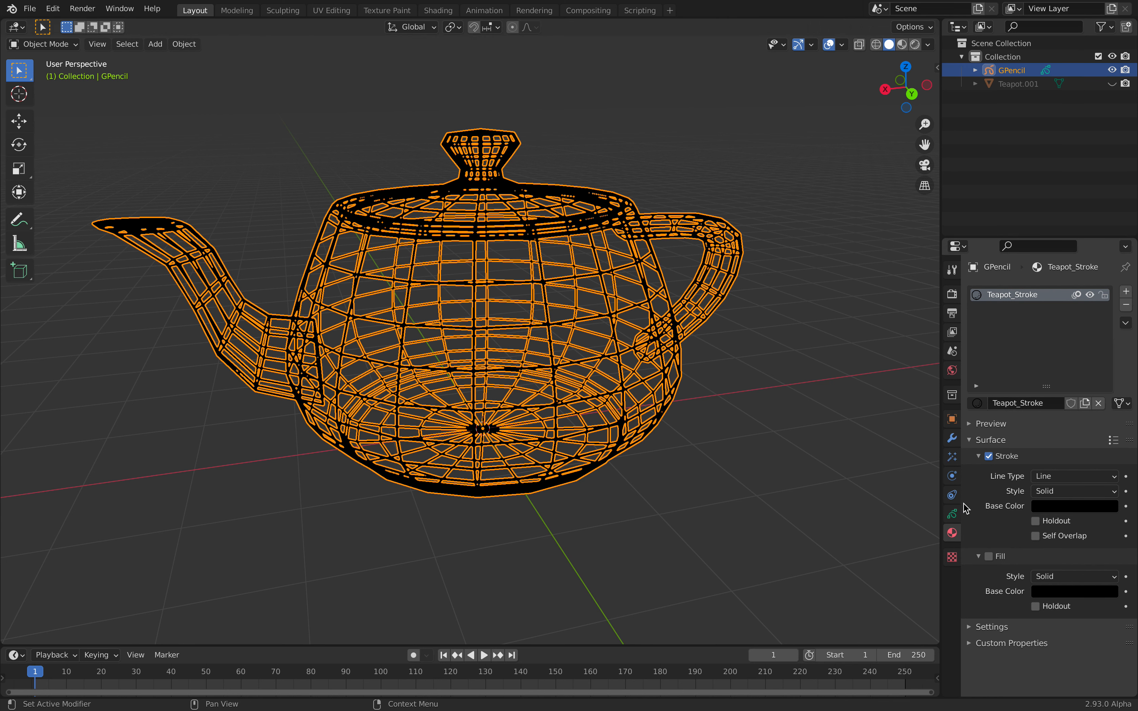
# Step: Add a Pixelate visual effect to the GPencil object with Size X and Y at 35 px and antialiasing off
pyautogui.click(953, 457)
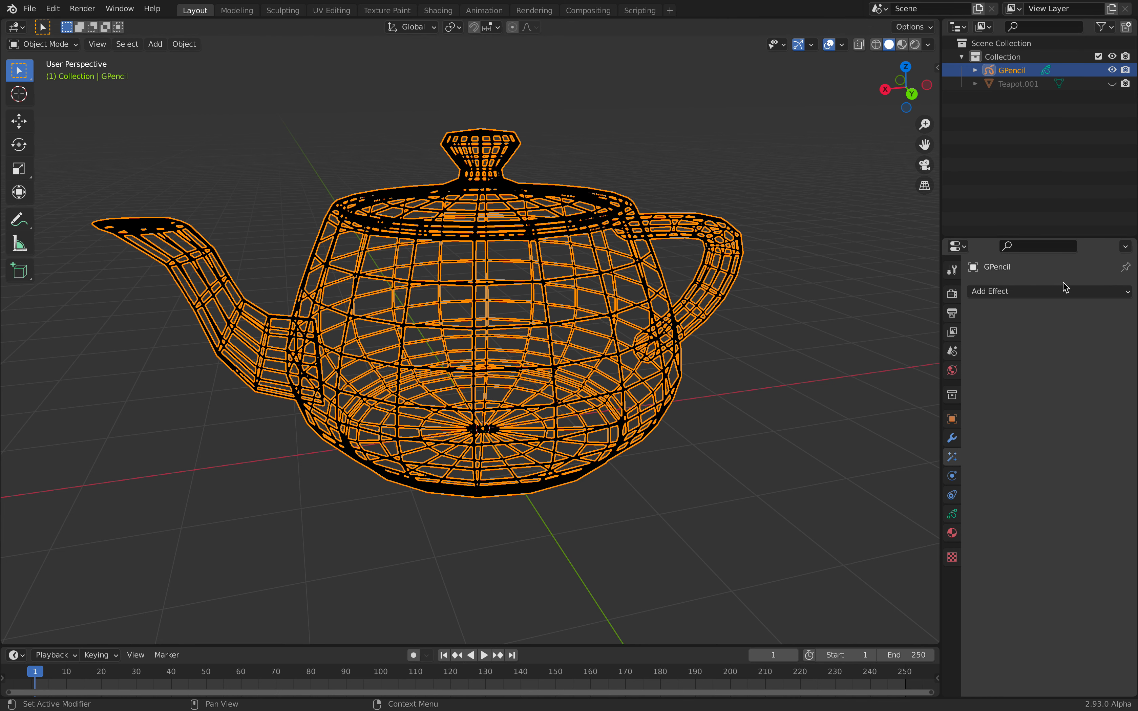
pyautogui.click(1059, 292)
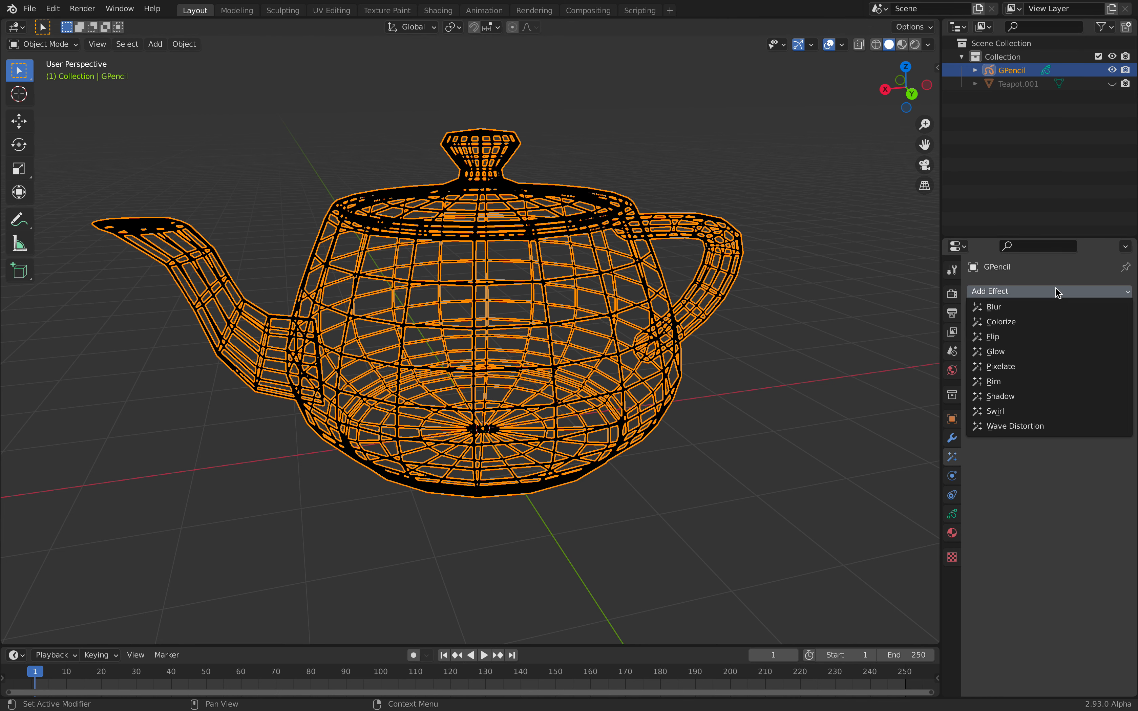
pyautogui.click(1030, 368)
pyautogui.click(1057, 339)
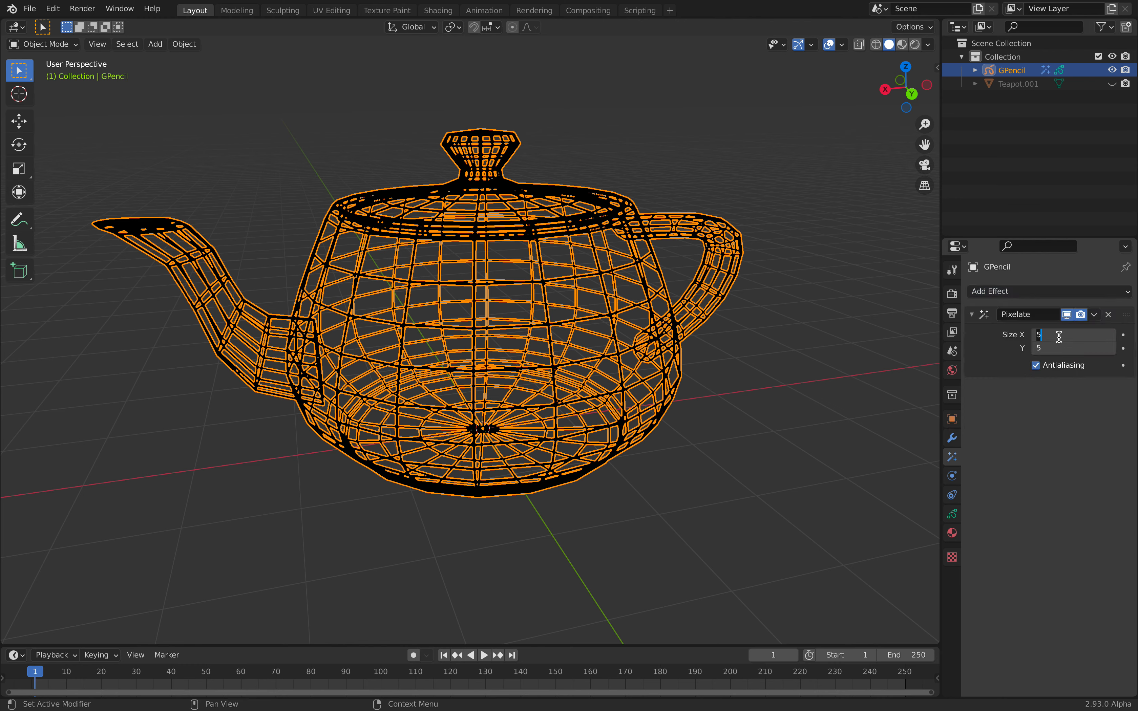
pyautogui.write('35')
pyautogui.press('Return')
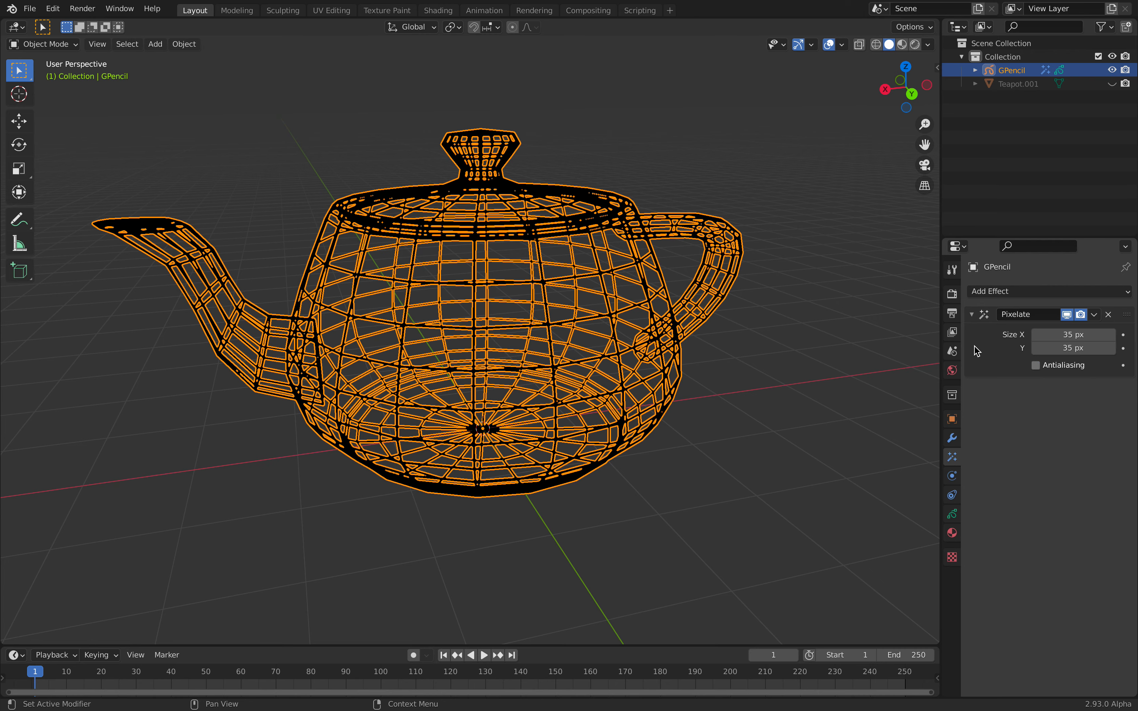
# Step: Deselect the strokes, set the viewport to Rendered shading, and play the animation while inspecting the pixelated wireframe from several angles
pyautogui.click(785, 180)
pyautogui.press('space')
pyautogui.press('space')
pyautogui.moveTo(851, 354); pyautogui.dragTo(873, 40, button='middle')
pyautogui.click(915, 45)
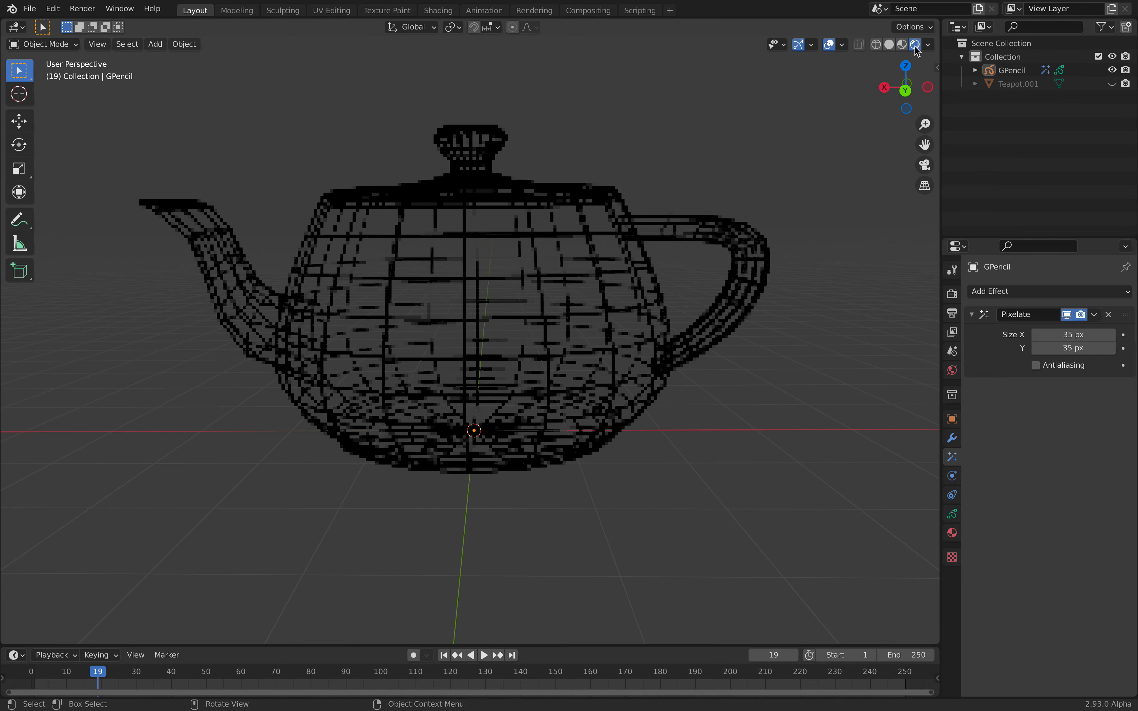
pyautogui.press('space')
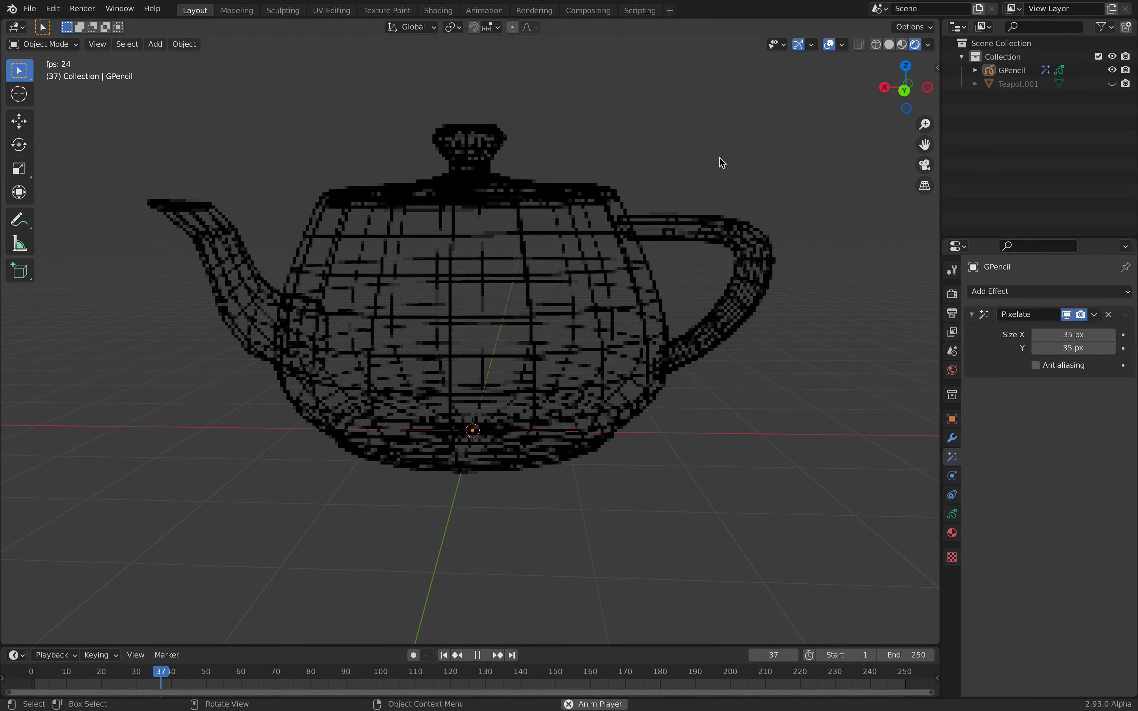
pyautogui.press('space')
pyautogui.scroll(-4, 694, 199)
pyautogui.moveTo(695, 199); pyautogui.dragTo(732, 258, button='middle')
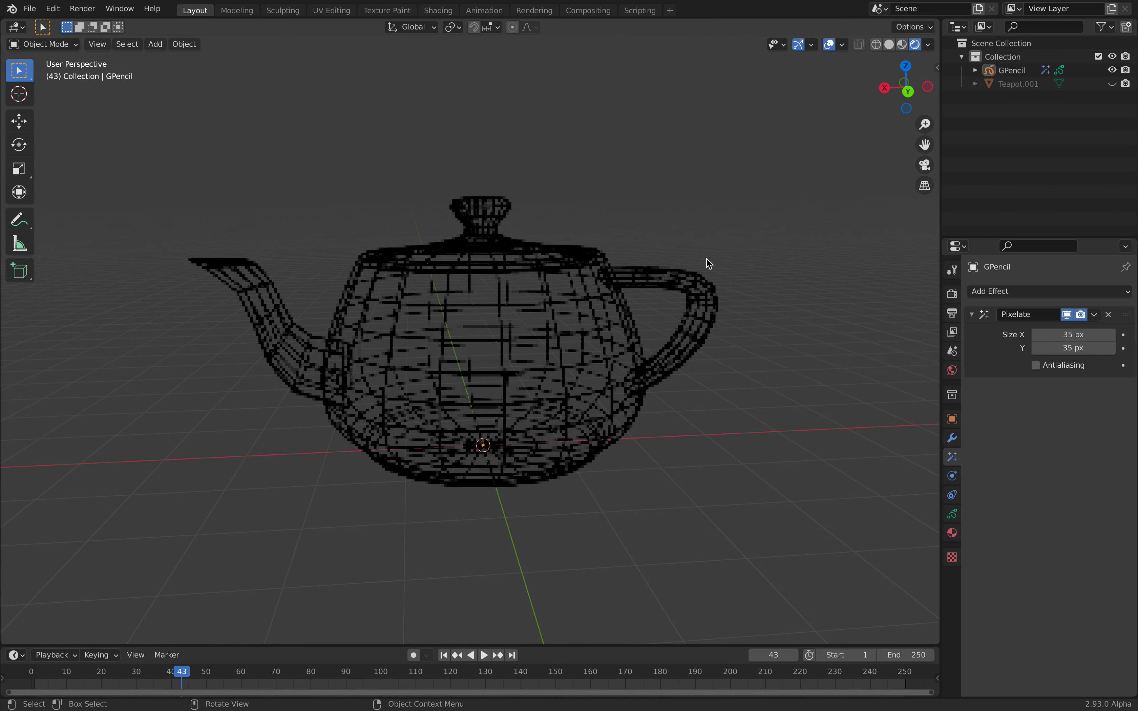
pyautogui.moveTo(706, 258); pyautogui.dragTo(861, 191, button='middle')
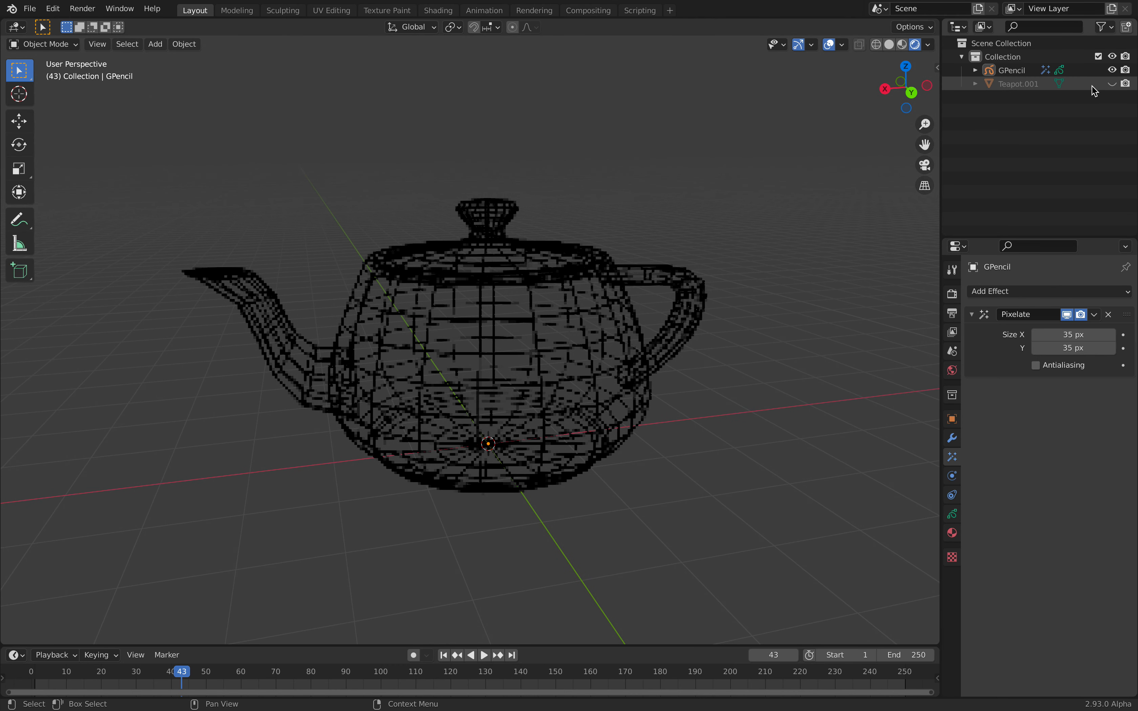
# Step: Unhide the Teapot.001 mesh and parent the GPencil object to it, expanding its hierarchy in the outliner
pyautogui.click(1112, 83)
pyautogui.click(1021, 71)
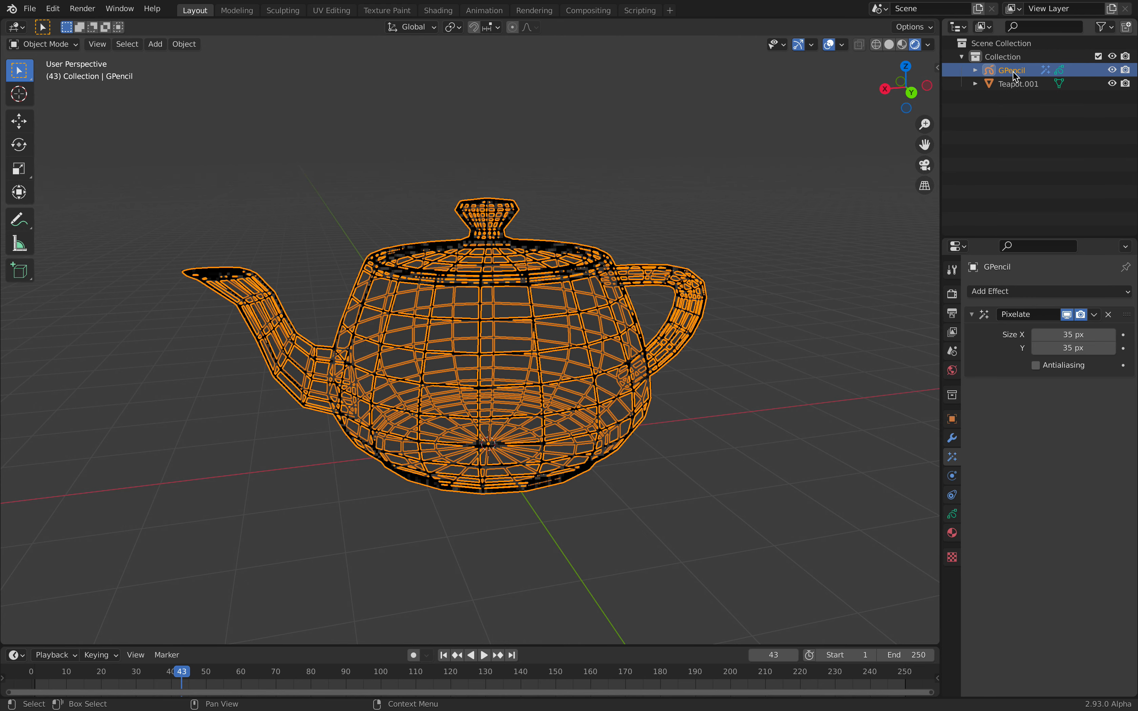
pyautogui.moveTo(1016, 72)
pyautogui.mouseDown()
pyautogui.moveTo(1006, 113)
pyautogui.moveTo(1010, 72)
pyautogui.moveTo(1016, 83)
pyautogui.mouseUp()
pyautogui.click(1016, 87)
pyautogui.click(975, 70)
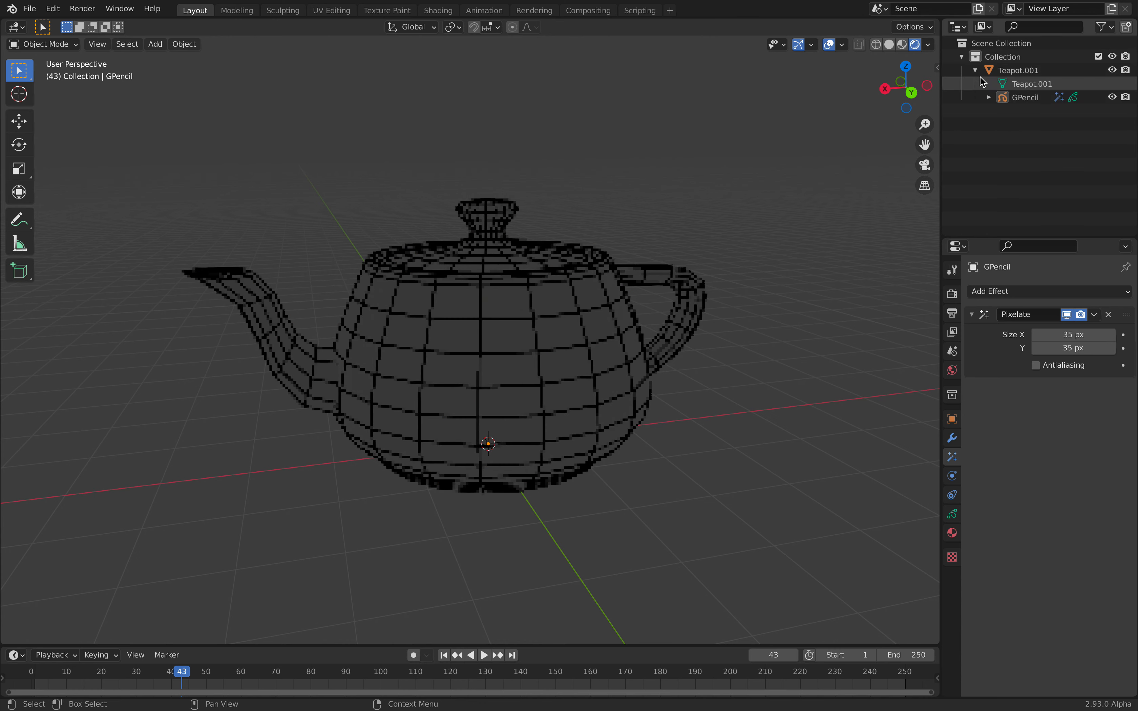
# Step: Play the animation briefly to check the occluded strokes, select Teapot.001, and save the file
pyautogui.press('space')
pyautogui.press('space')
pyautogui.click(1032, 71)
pyautogui.moveTo(812, 229); pyautogui.dragTo(774, 238, button='middle')
pyautogui.hotkey('ctrl', 's')
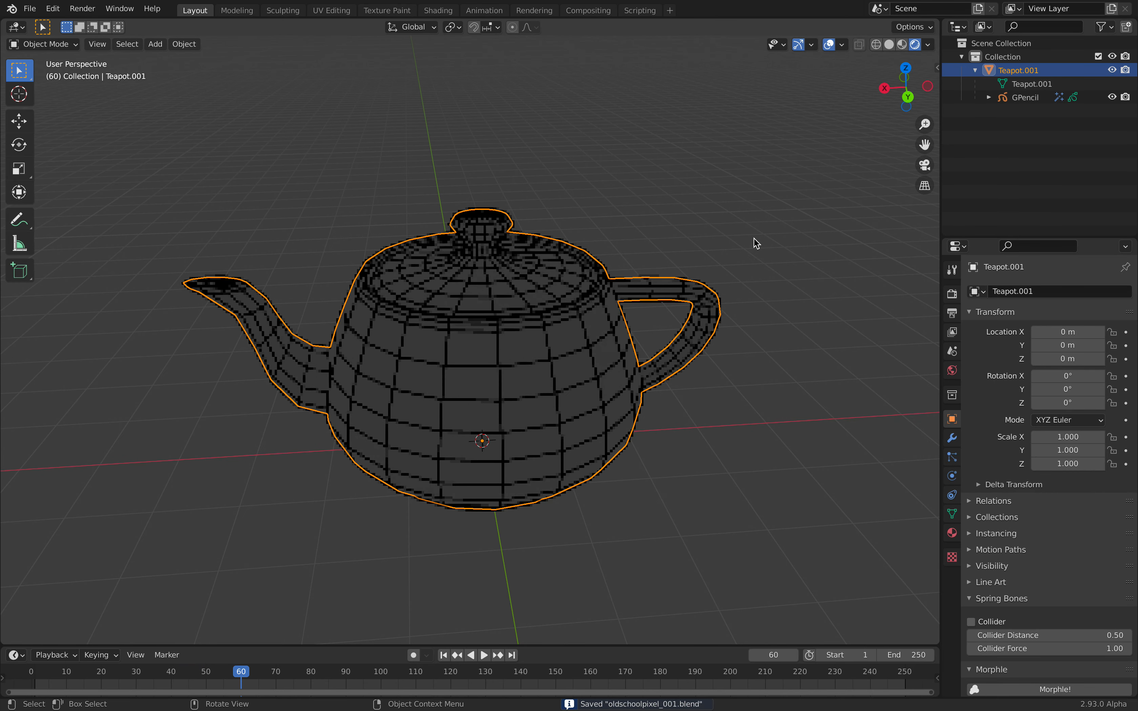
# Step: Try rotating Teapot.001 through its transform values and reset the X, Y and Z rotation to 0°
pyautogui.click(937, 67)
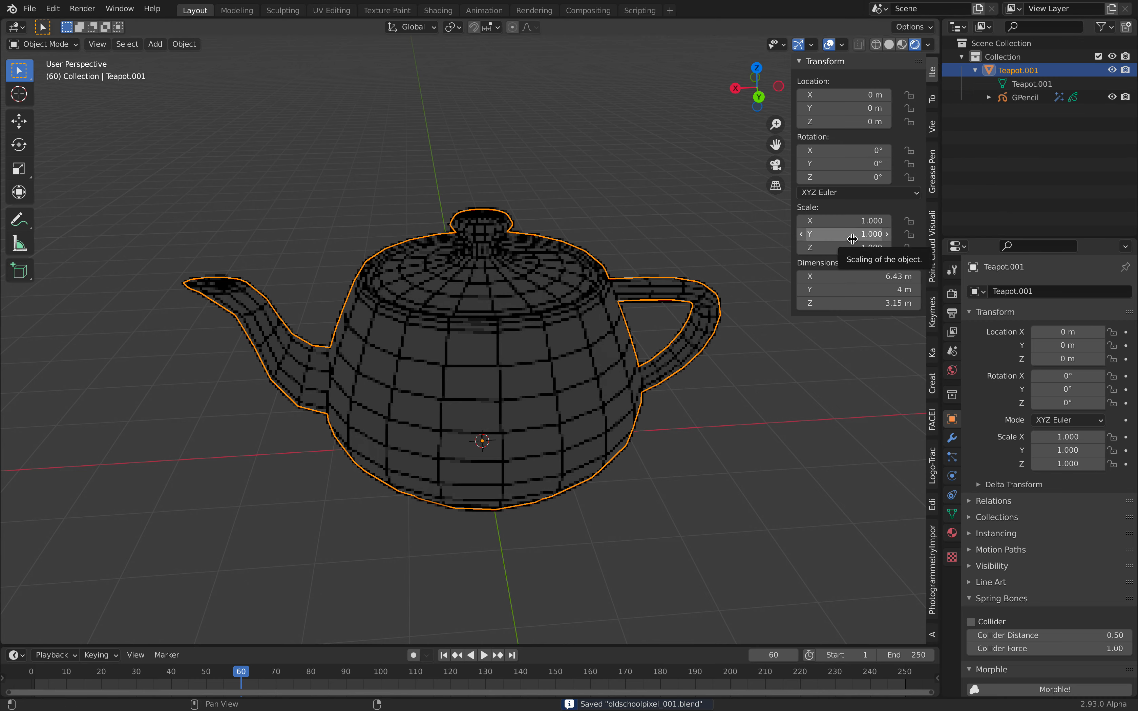
pyautogui.moveTo(844, 163); pyautogui.dragTo(820, 177)
pyautogui.click(857, 154)
pyautogui.write('0')
pyautogui.press('Tab')
pyautogui.write('0')
pyautogui.press('Tab')
pyautogui.write('0')
pyautogui.press('Return')
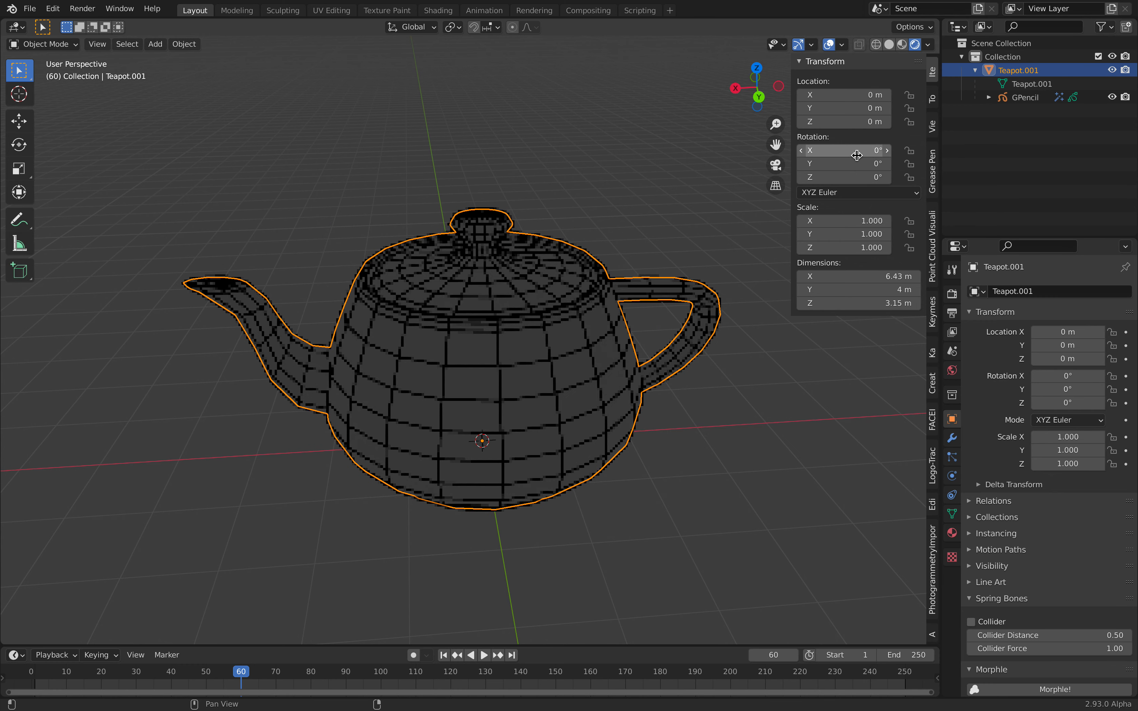
# Step: Deselect the teapot and save the file again
pyautogui.click(618, 241)
pyautogui.moveTo(617, 241); pyautogui.dragTo(635, 269, button='middle')
pyautogui.hotkey('ctrl', 's')
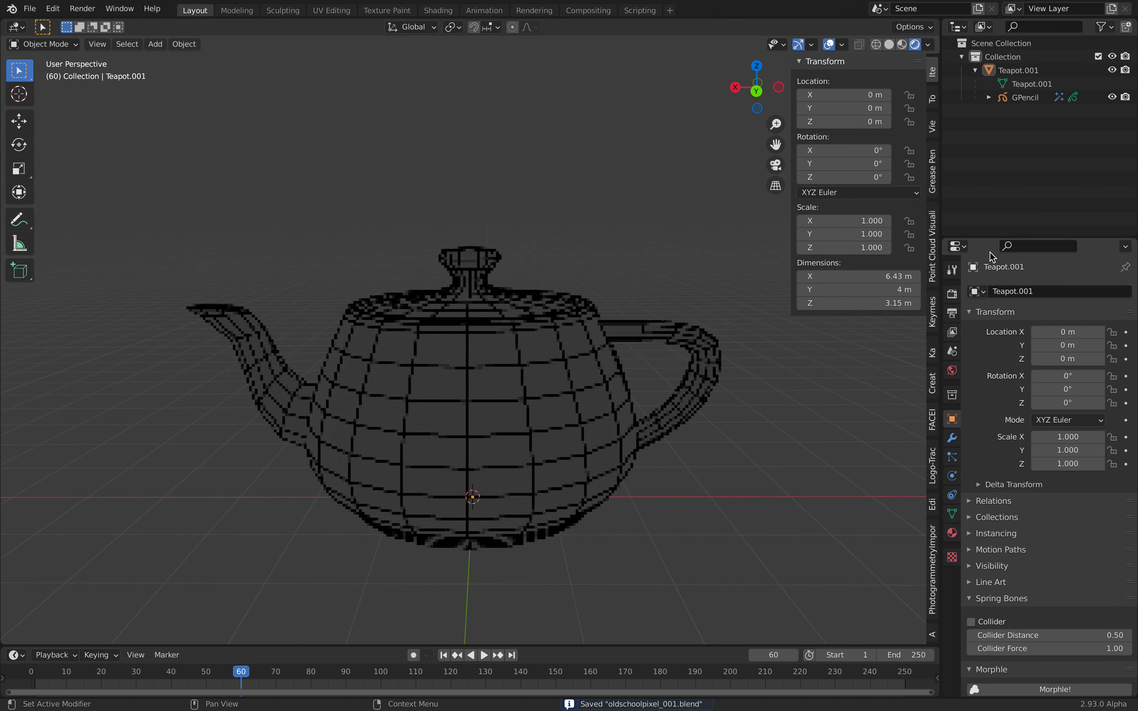
# Step: View the splash screen and dismiss it
pyautogui.click(12, 8)
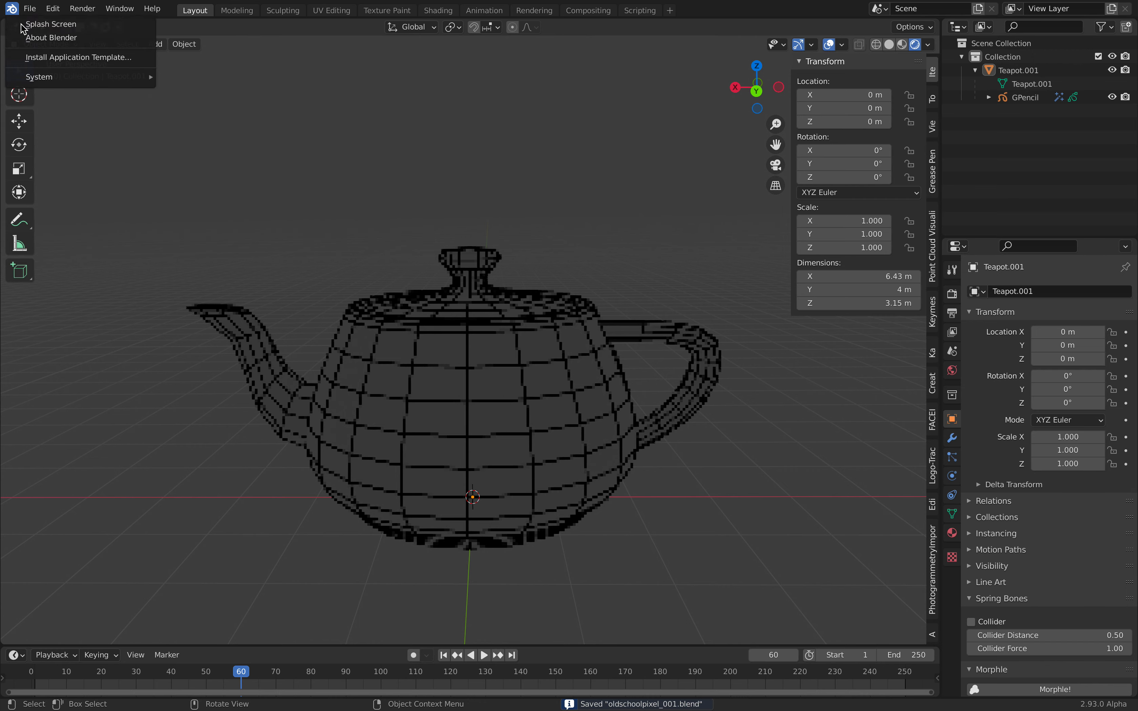
pyautogui.click(24, 23)
pyautogui.click(645, 148)
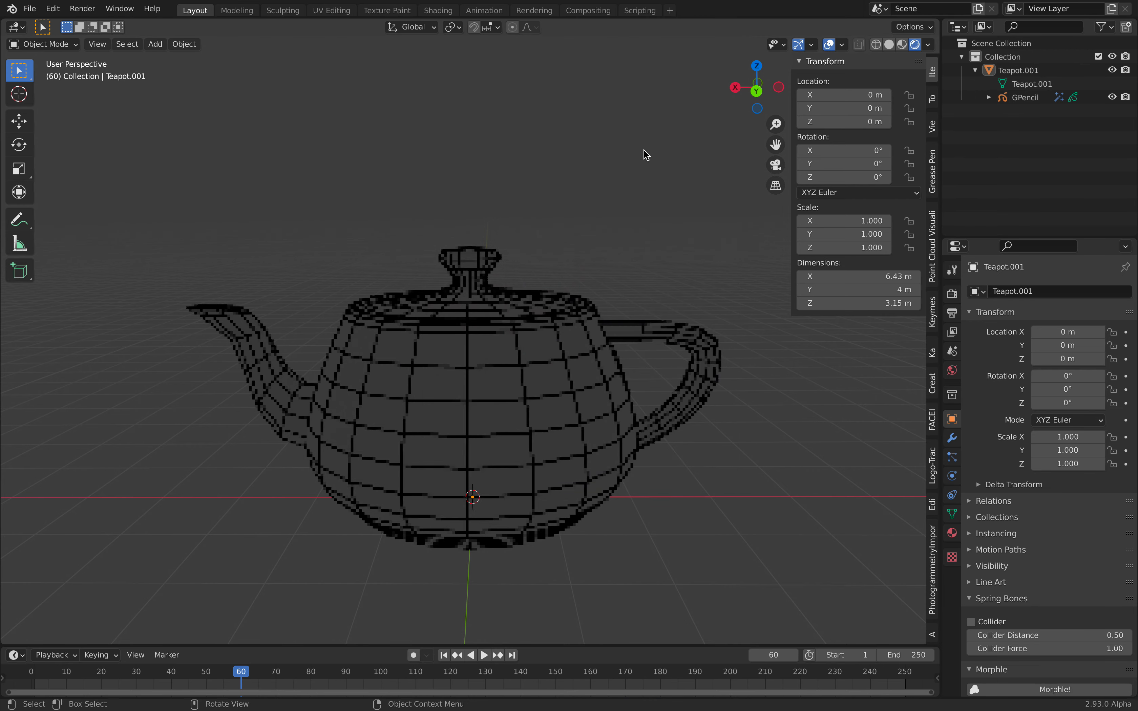
# Step: Select Teapot.001 and give it a Geometry Nodes modifier
pyautogui.moveTo(645, 149); pyautogui.dragTo(659, 133, button='middle')
pyautogui.click(1007, 73)
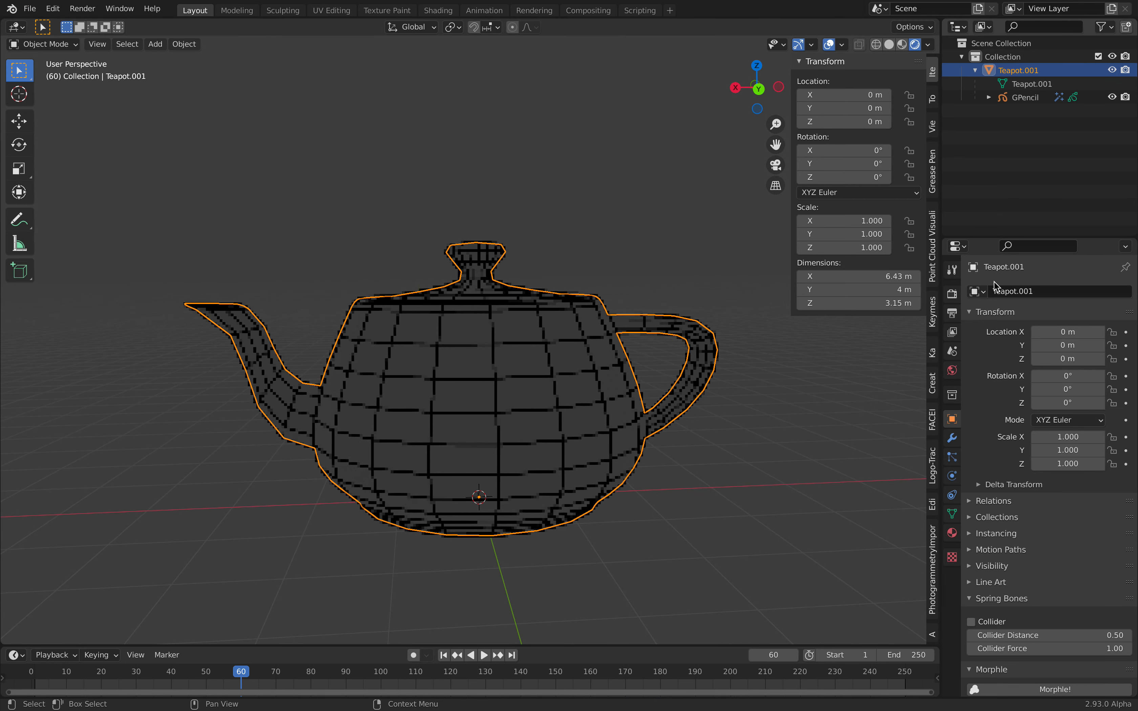
pyautogui.click(952, 439)
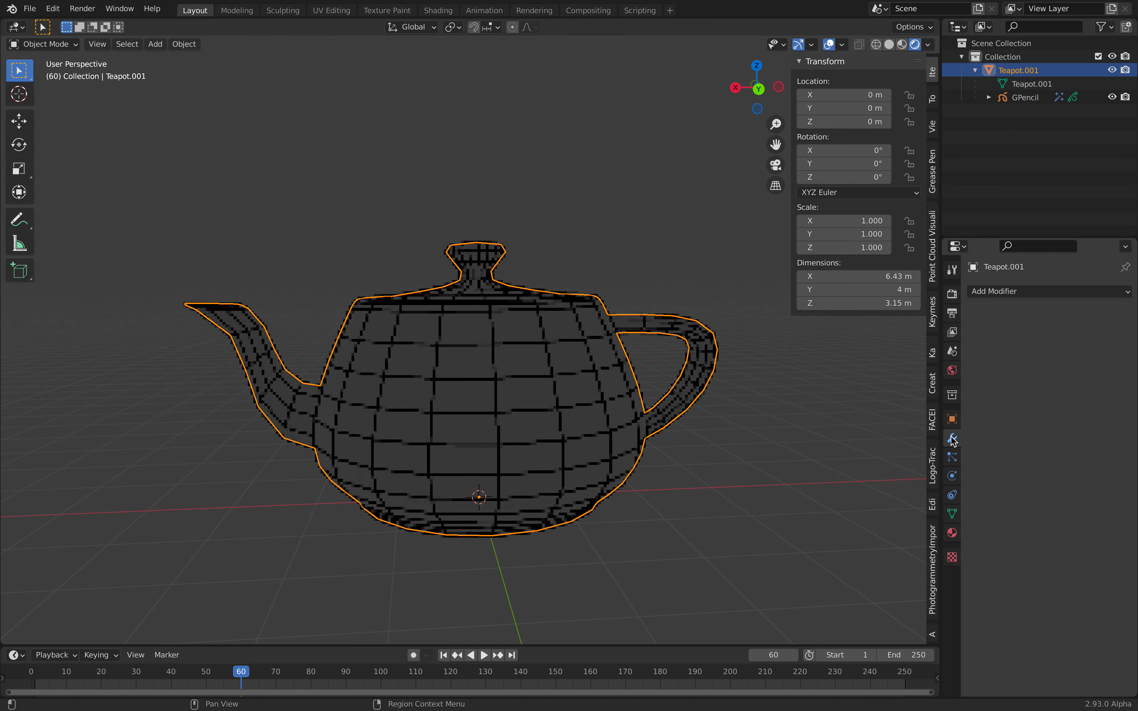
pyautogui.click(1015, 295)
pyautogui.click(878, 419)
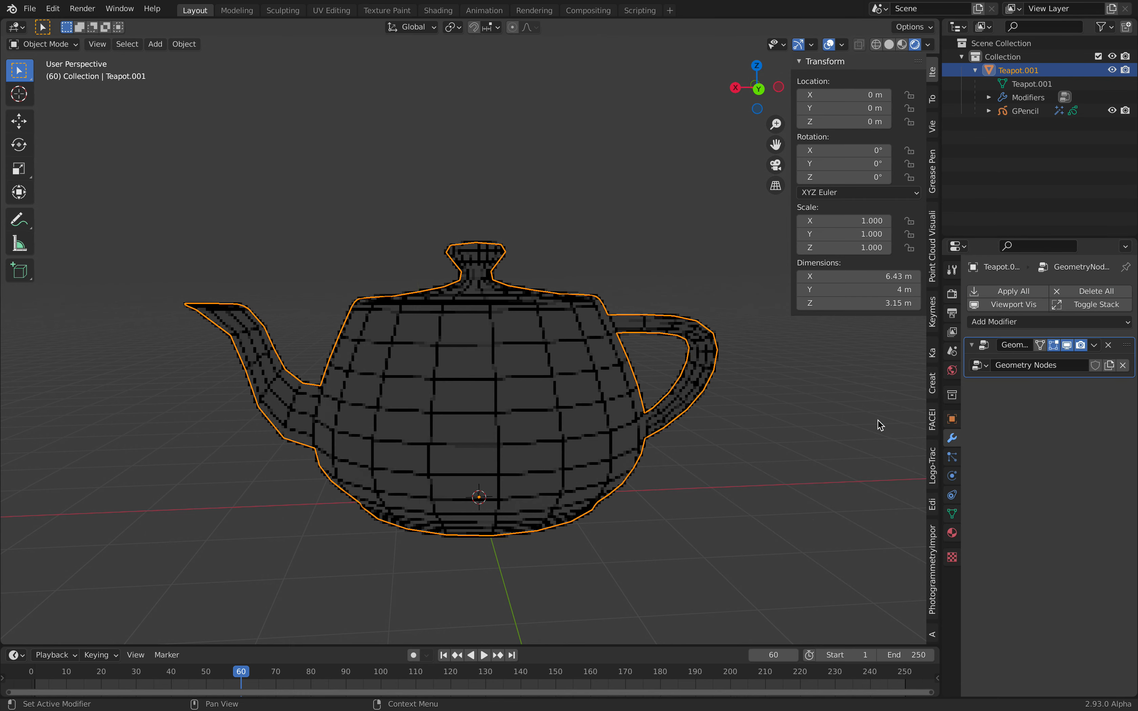
# Step: Split the viewport in two, make the upper area a Geometry Node Editor, and hide the node editor's sidebar
pyautogui.moveTo(938, 21); pyautogui.dragTo(921, 310)
pyautogui.click(21, 29)
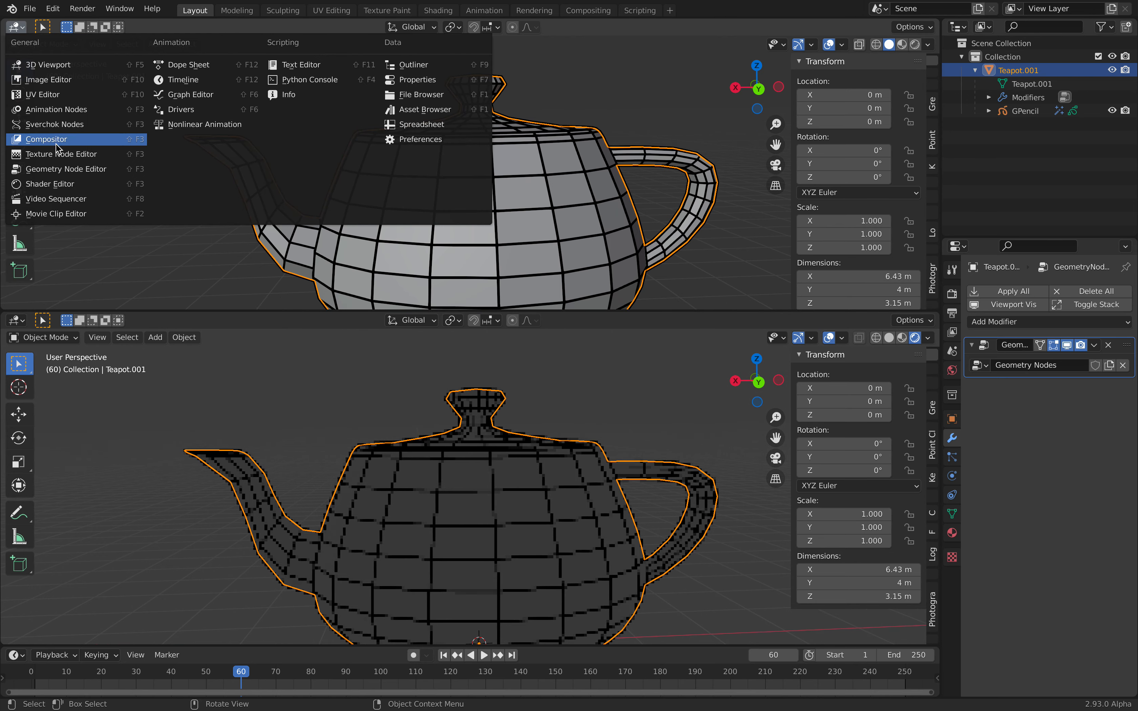
pyautogui.click(65, 184)
pyautogui.keyDown('shift'); pyautogui.moveTo(458, 413); pyautogui.dragTo(451, 391, button='middle'); pyautogui.keyUp('shift')
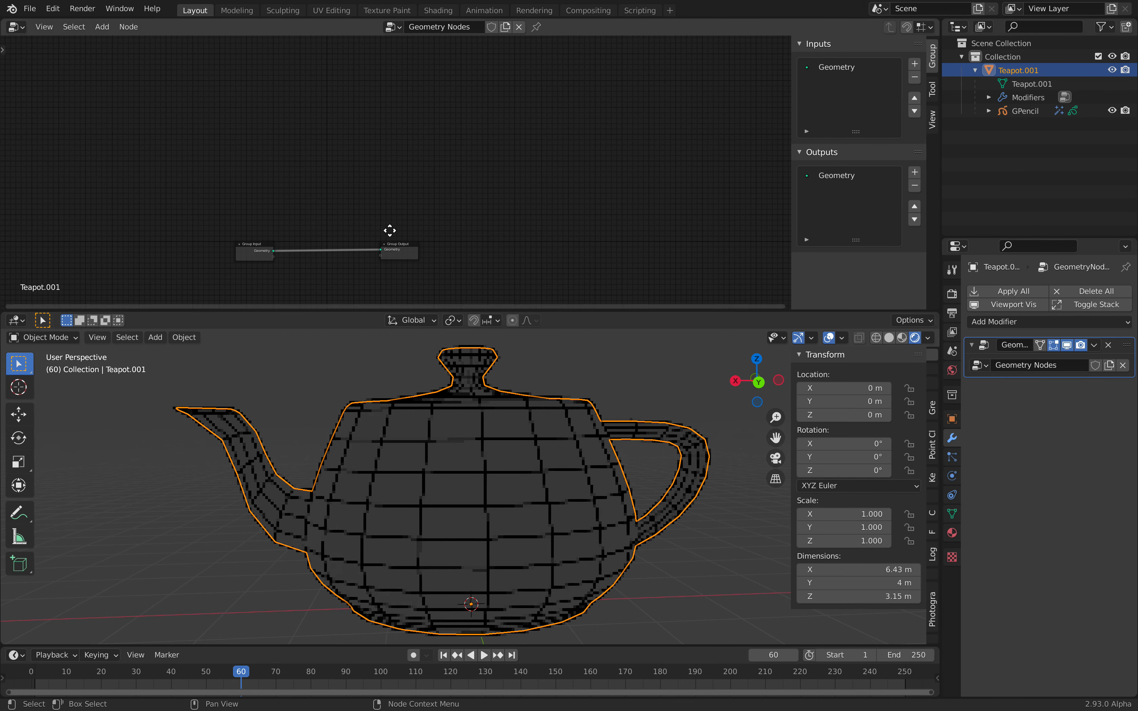
pyautogui.moveTo(388, 233); pyautogui.dragTo(427, 155, button='middle')
pyautogui.scroll(12, 433, 192)
pyautogui.moveTo(481, 208); pyautogui.dragTo(511, 220, button='middle')
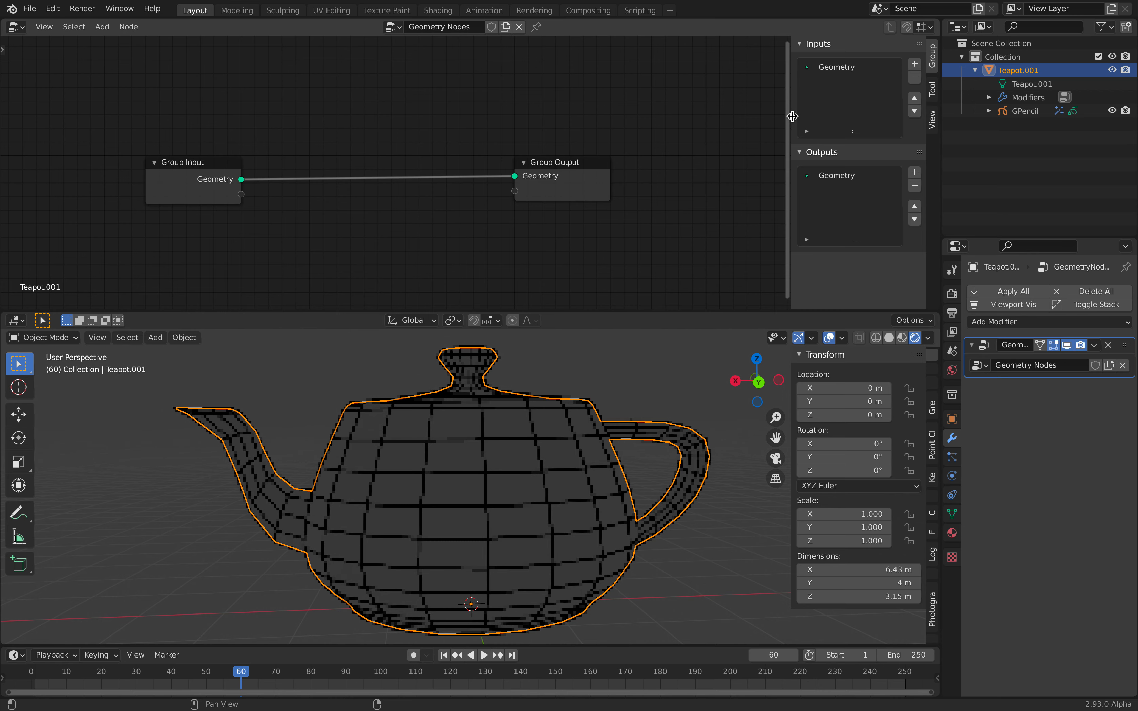
pyautogui.moveTo(792, 117); pyautogui.dragTo(1022, 117)
pyautogui.moveTo(408, 87); pyautogui.dragTo(402, 118, button='middle')
# Step: Insert a Transform node between Group Input and Group Output
pyautogui.hotkey('shift', 'a')
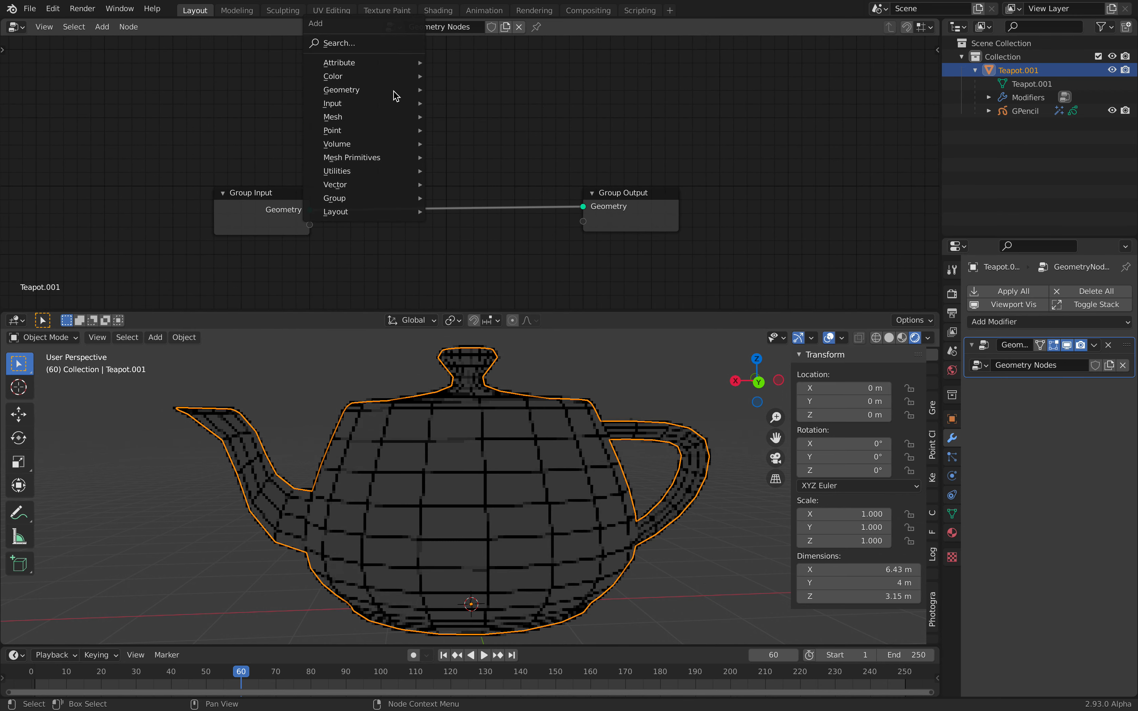
pyautogui.click(389, 43)
pyautogui.write('tra')
pyautogui.press('Return')
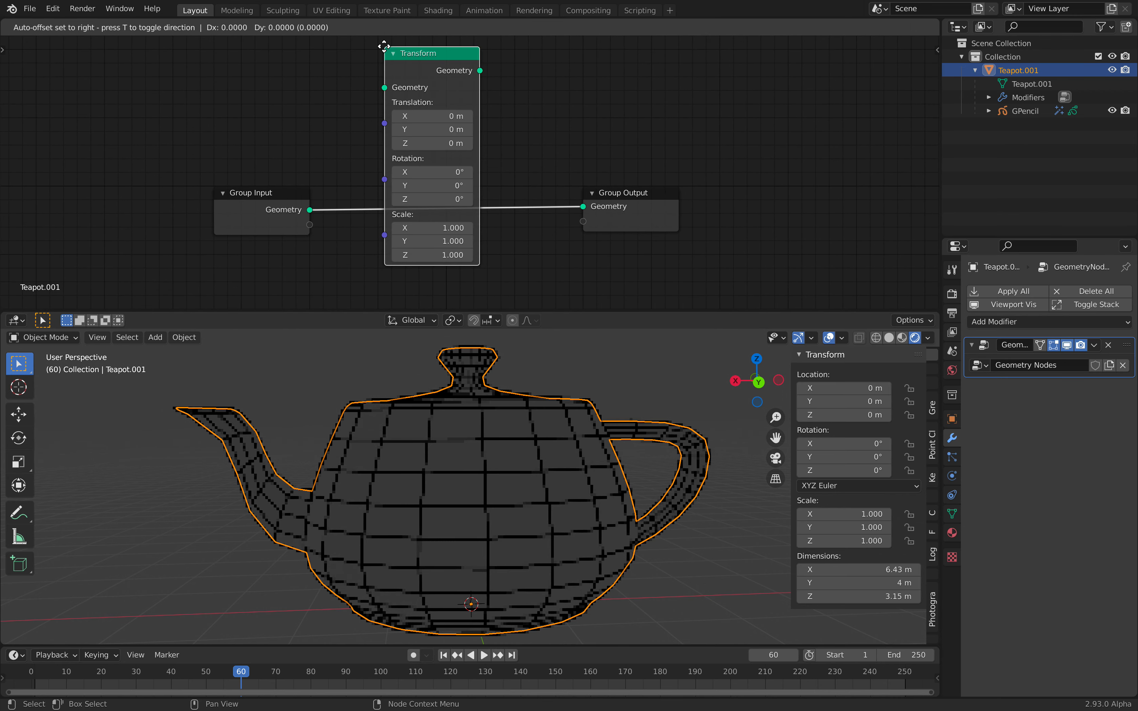
pyautogui.click(318, 104)
# Step: Try an X translation and an X rotation of about -1.4° in the Transform node, undoing each
pyautogui.moveTo(406, 126); pyautogui.dragTo(425, 69, button='middle')
pyautogui.moveTo(410, 118); pyautogui.dragTo(452, 118)
pyautogui.hotkey('ctrl', 'z')
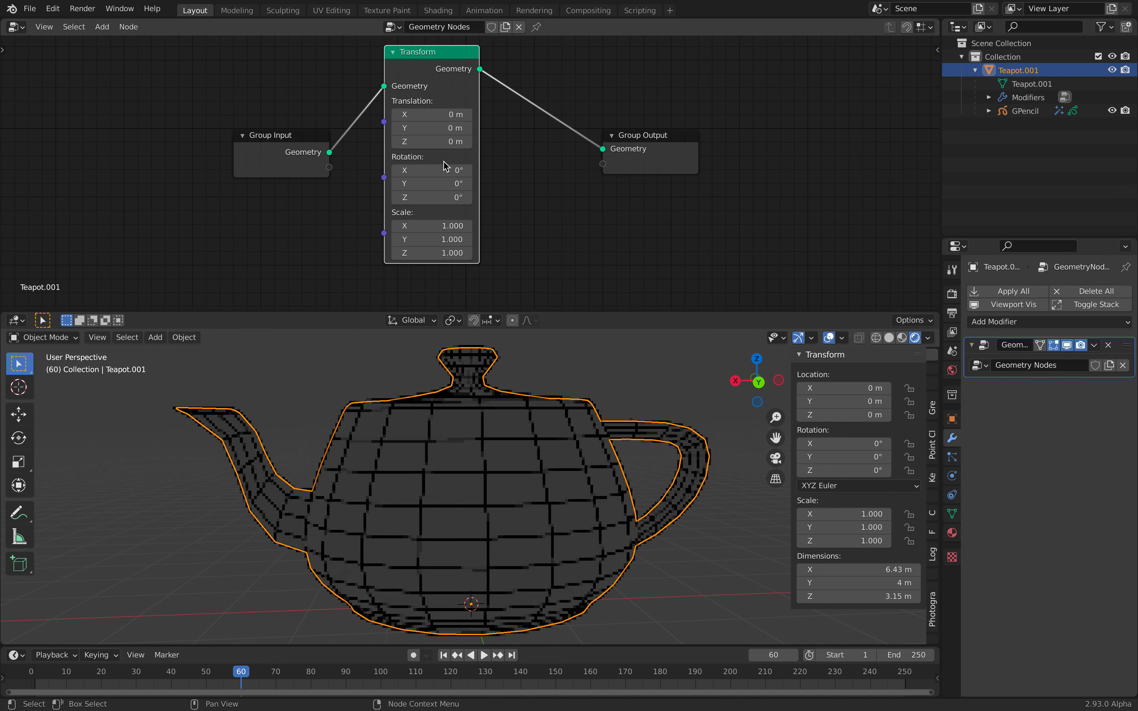
pyautogui.moveTo(430, 170); pyautogui.dragTo(417, 171)
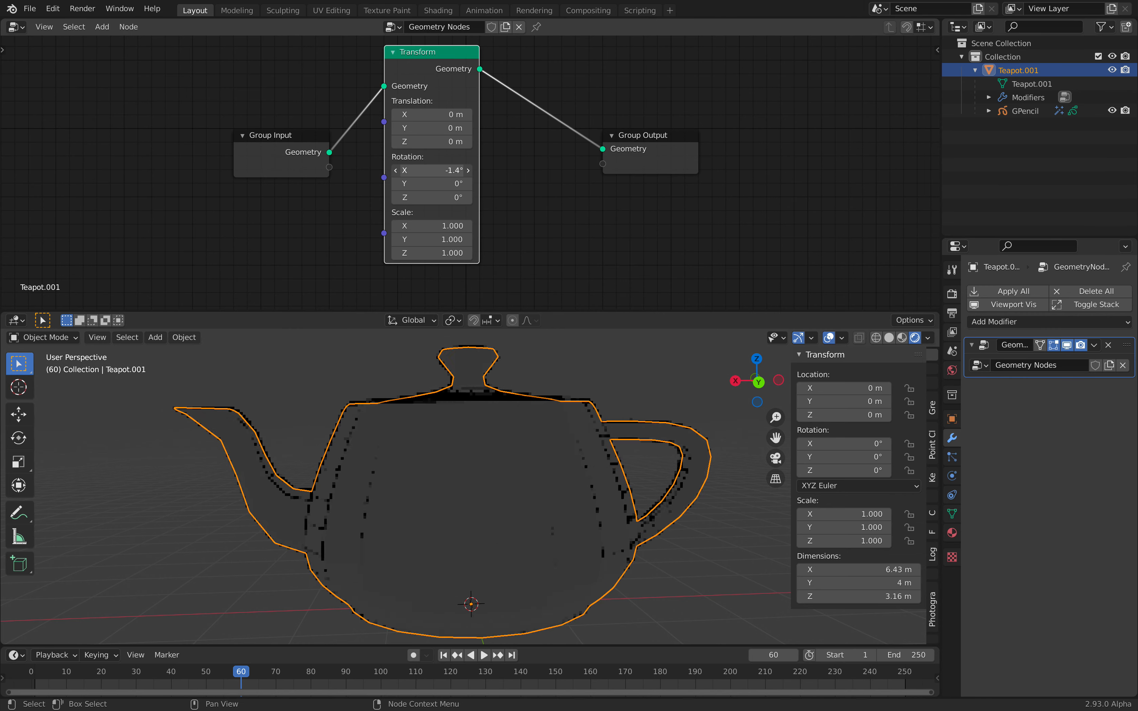
pyautogui.hotkey('ctrl', 'z')
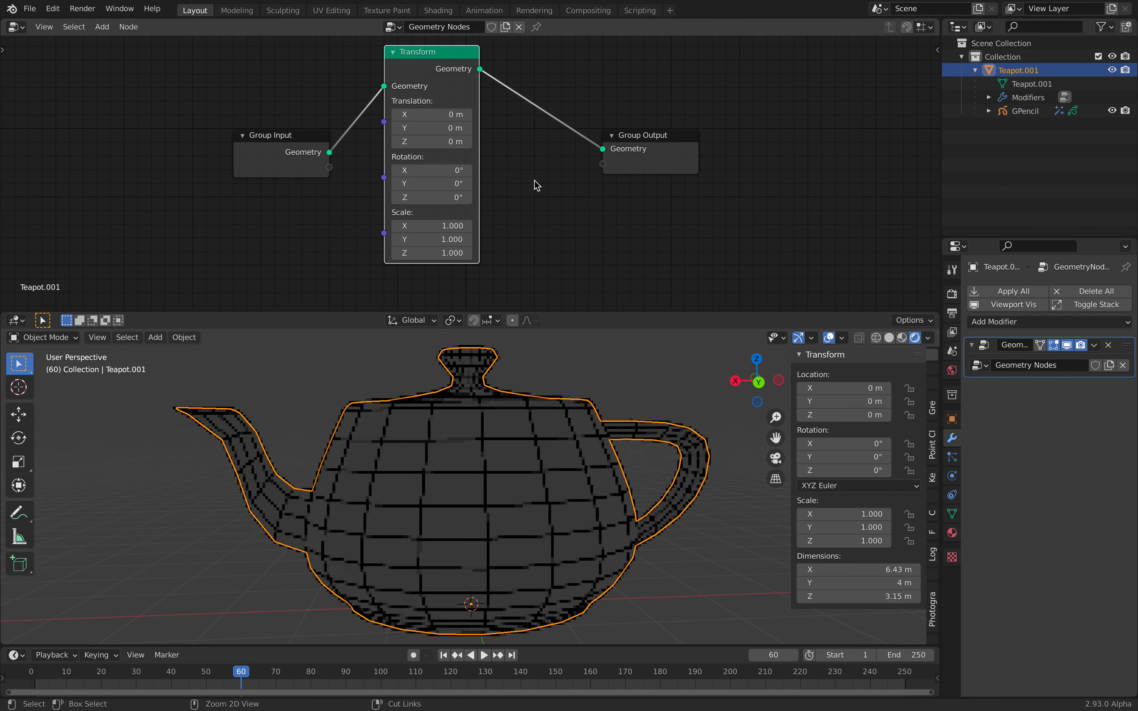
pyautogui.scroll(-1, 609, 195)
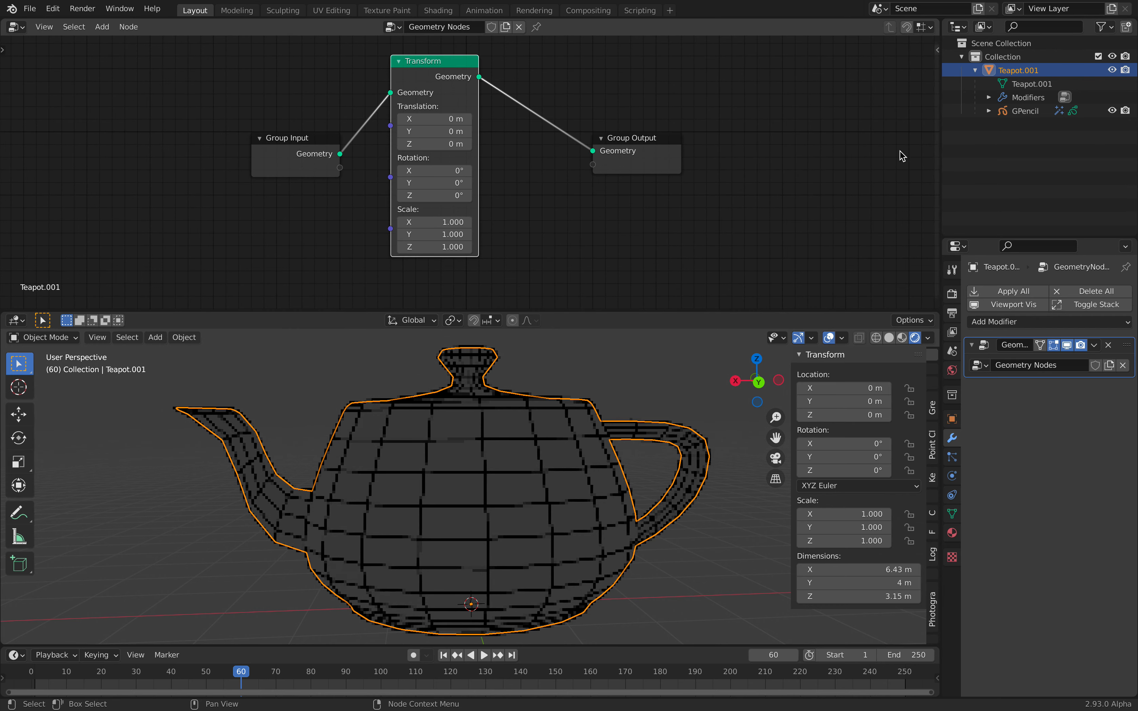
# Step: Unparent the GPencil object from Teapot.001 so both sit directly in the collection
pyautogui.click(1039, 112)
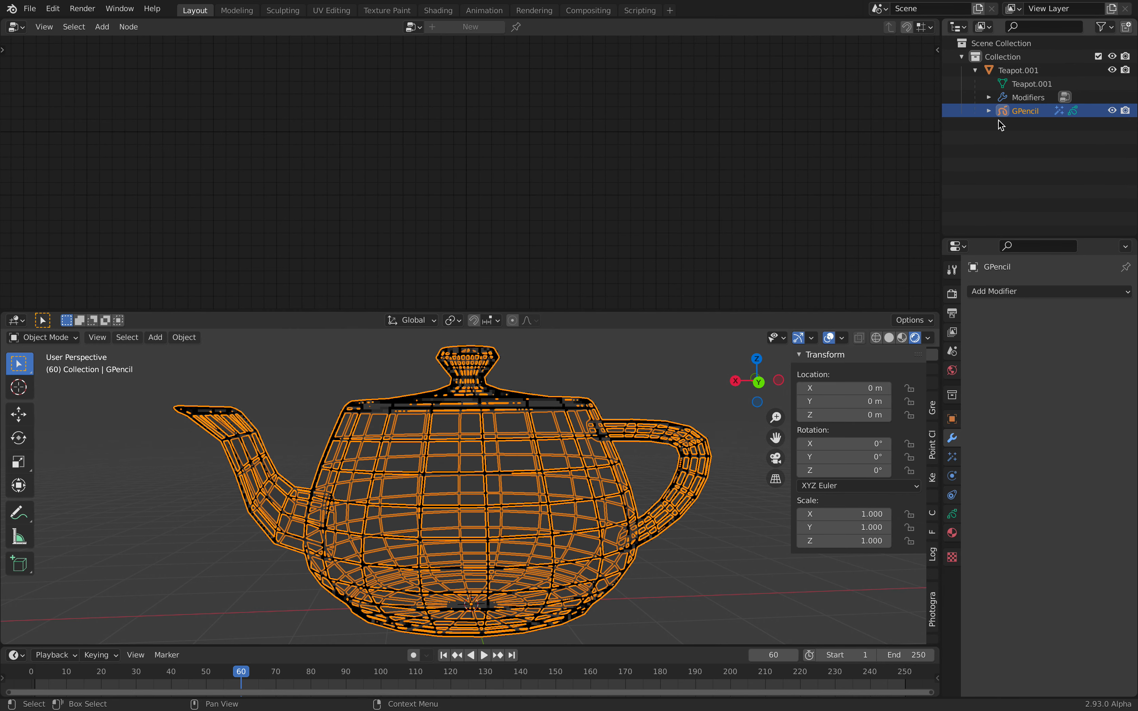
pyautogui.click(1027, 74)
pyautogui.click(1030, 113)
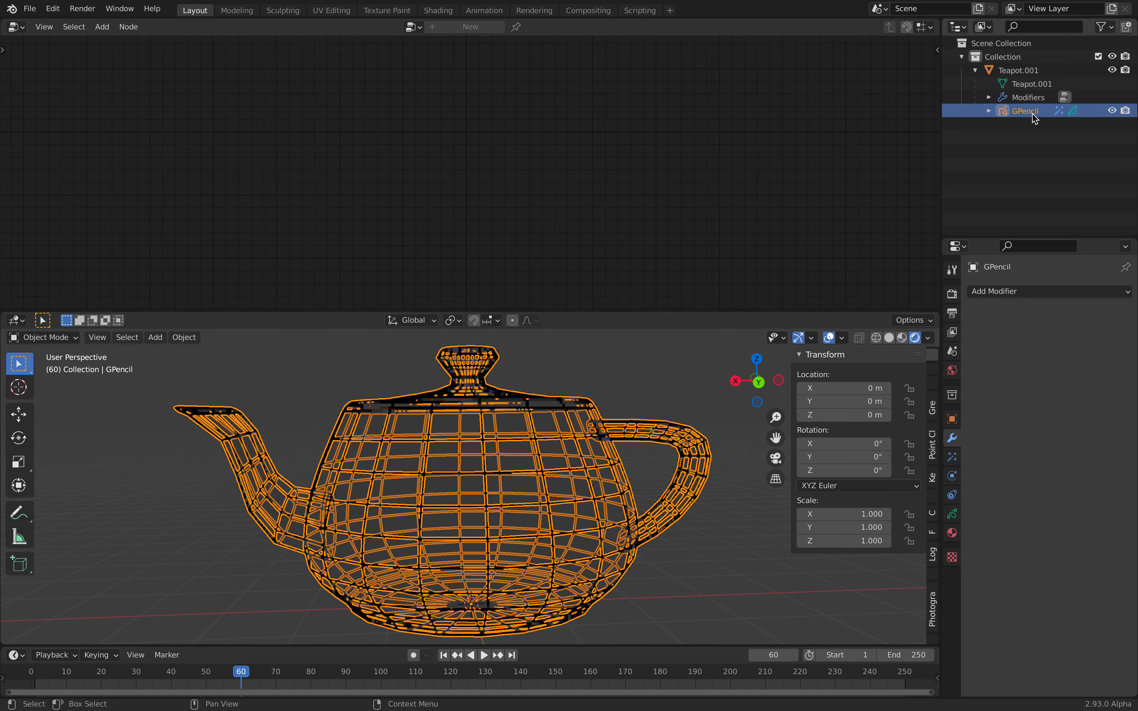
pyautogui.moveTo(1024, 114); pyautogui.dragTo(1020, 170)
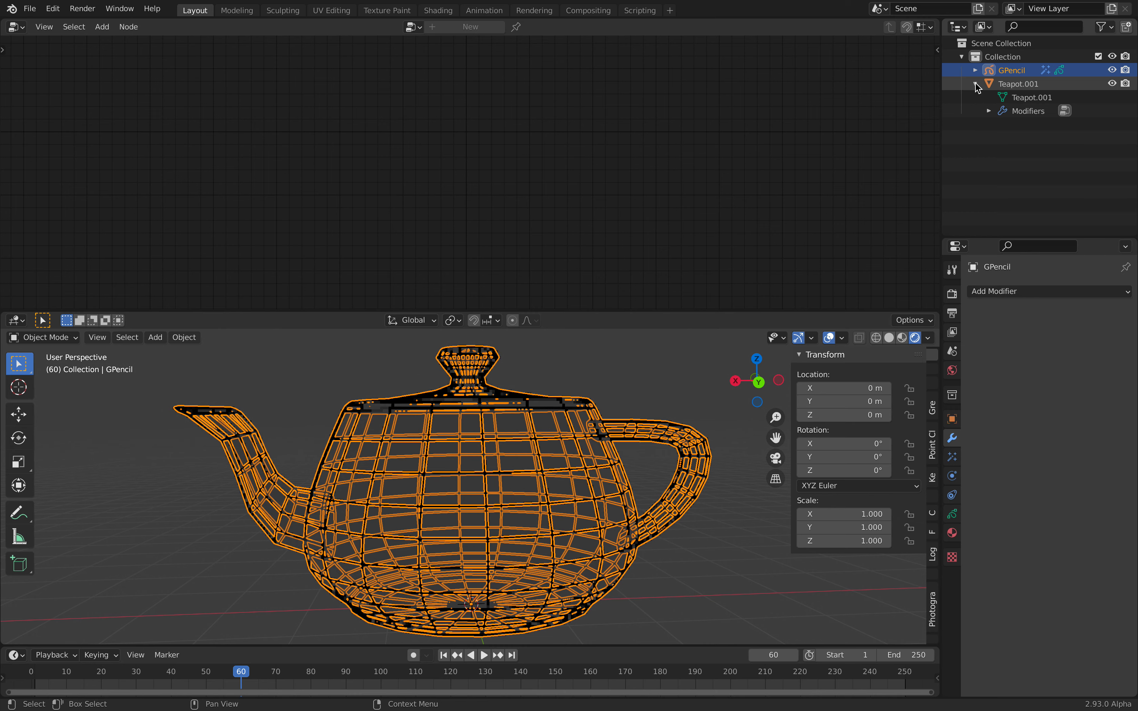
# Step: Select Teapot.001 and spread the Group Input and Group Output nodes away from the Transform node
pyautogui.click(1008, 84)
pyautogui.moveTo(598, 146); pyautogui.dragTo(653, 141)
pyautogui.moveTo(335, 162); pyautogui.dragTo(220, 147)
# Step: Try changing the Transform node's values, including a Z rotation, and undo the changes
pyautogui.moveTo(433, 145); pyautogui.dragTo(437, 197)
pyautogui.hotkey('ctrl', 'z')
pyautogui.hotkey('ctrl', 'z')
pyautogui.hotkey('ctrl', 'z')
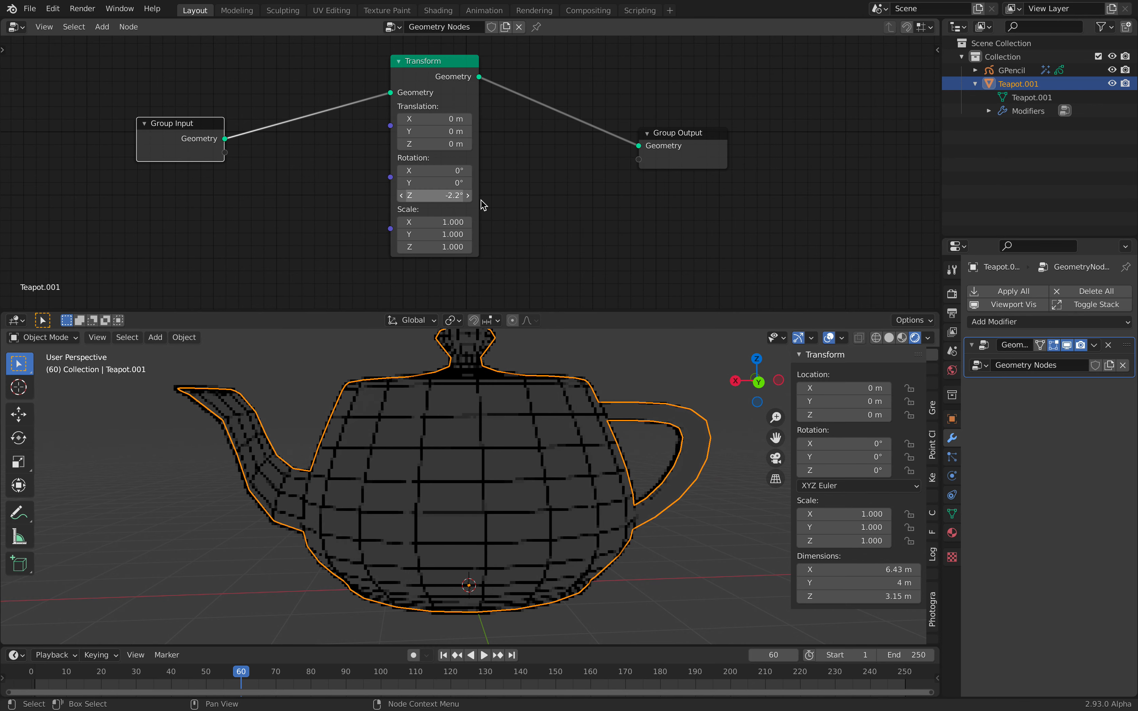
pyautogui.hotkey('ctrl', 'z')
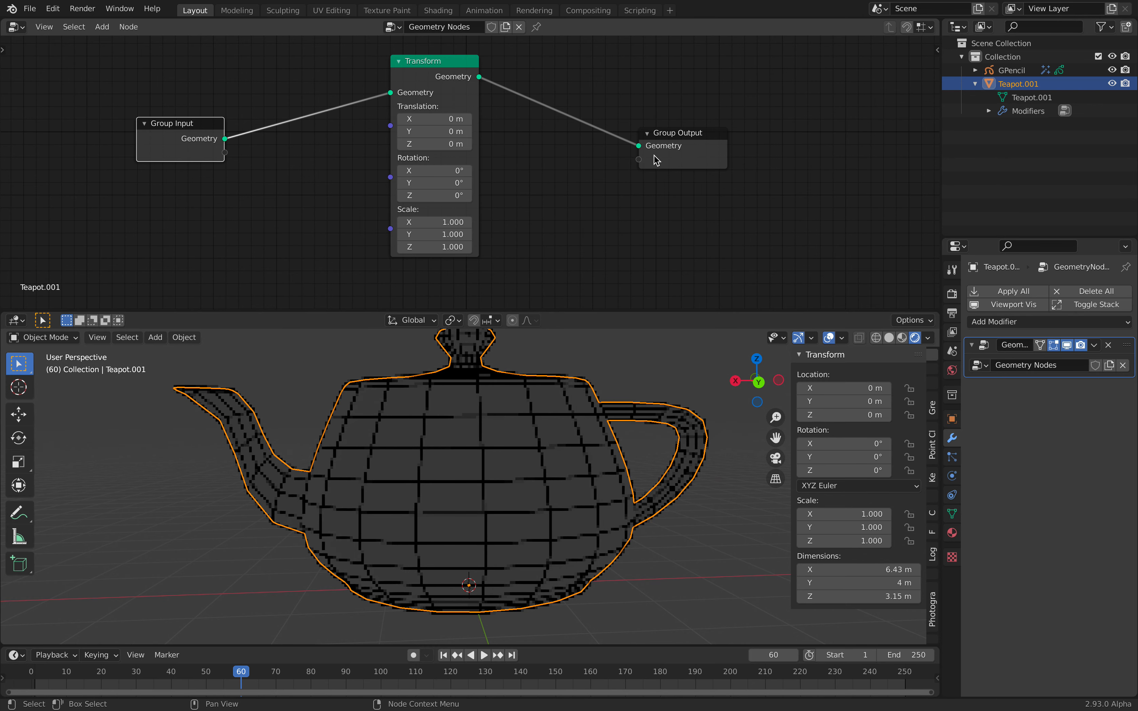
# Step: Hide the GPencil object and set the viewport to Material Preview shading to show only the solid teapot
pyautogui.click(1113, 70)
pyautogui.moveTo(676, 407); pyautogui.dragTo(643, 444, button='middle')
pyautogui.click(903, 338)
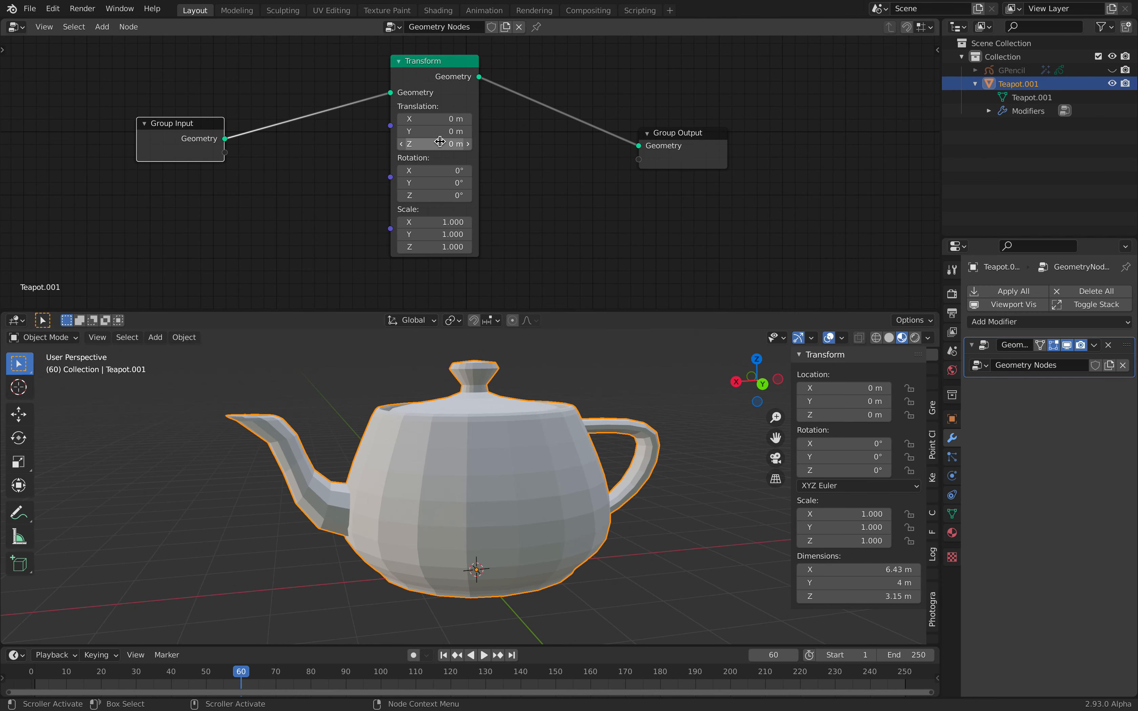
# Step: Undo a trial Z translation in the Transform node and set its Z rotation to about 8°
pyautogui.moveTo(444, 143)
pyautogui.mouseDown()
pyautogui.moveTo(541, 144)
pyautogui.moveTo(470, 145)
pyautogui.mouseUp()
pyautogui.hotkey('ctrl', 'z')
pyautogui.moveTo(438, 195); pyautogui.dragTo(476, 194)
pyautogui.moveTo(332, 183); pyautogui.dragTo(396, 160, button='middle')
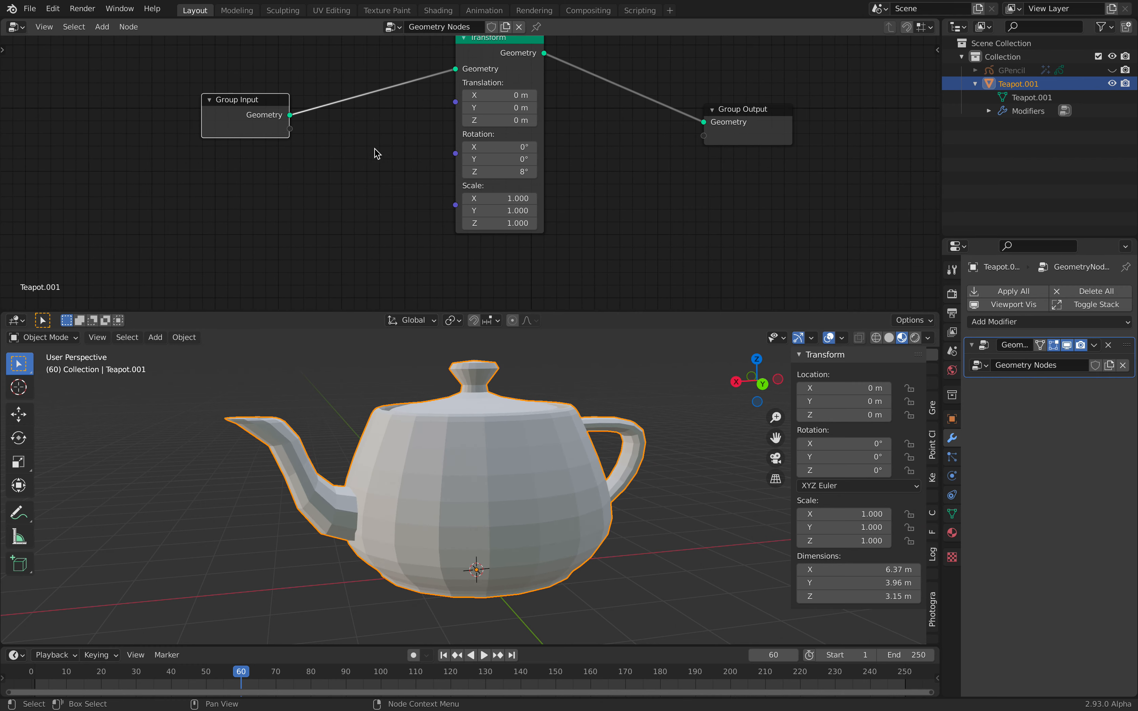
# Step: Try rotating the teapot about Z by setting the Transform node's Z rotation to 63.4°
pyautogui.moveTo(501, 175); pyautogui.dragTo(563, 176)
pyautogui.moveTo(499, 172); pyautogui.dragTo(345, 173)
pyautogui.moveTo(345, 173); pyautogui.dragTo(289, 136, button='middle')
# Step: Add a Value node driven by the current frame number, play the animation, and place the node below Group Input
pyautogui.hotkey('shift', 'a')
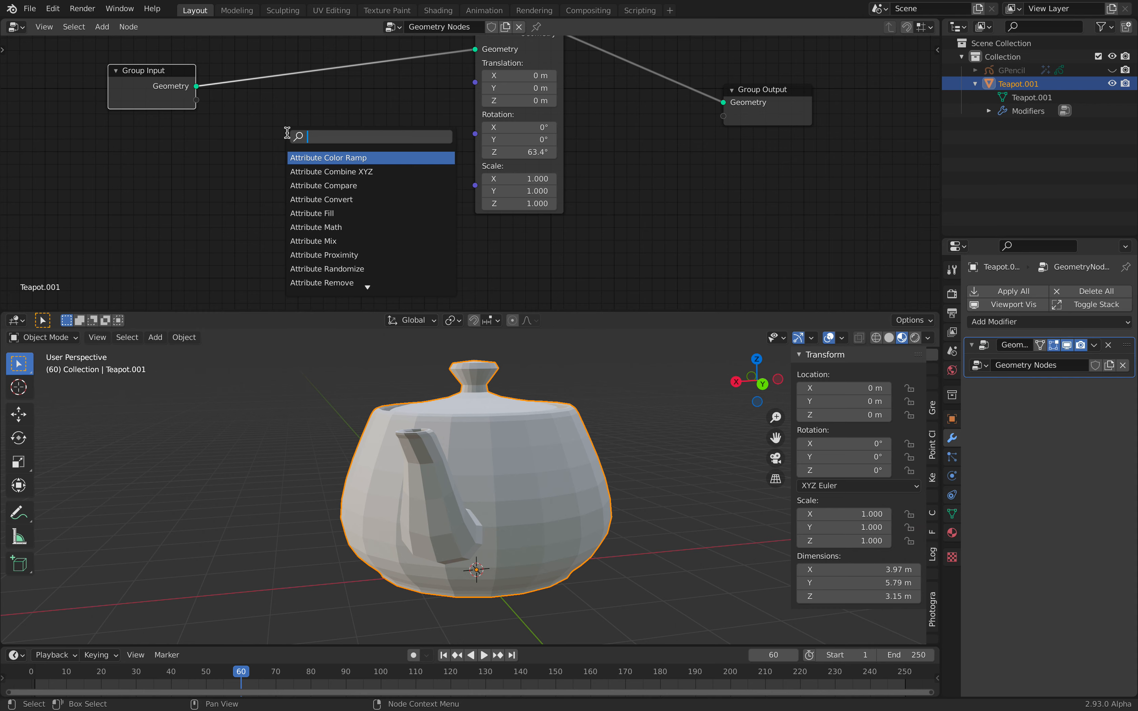
pyautogui.press('Return')
pyautogui.click(158, 156)
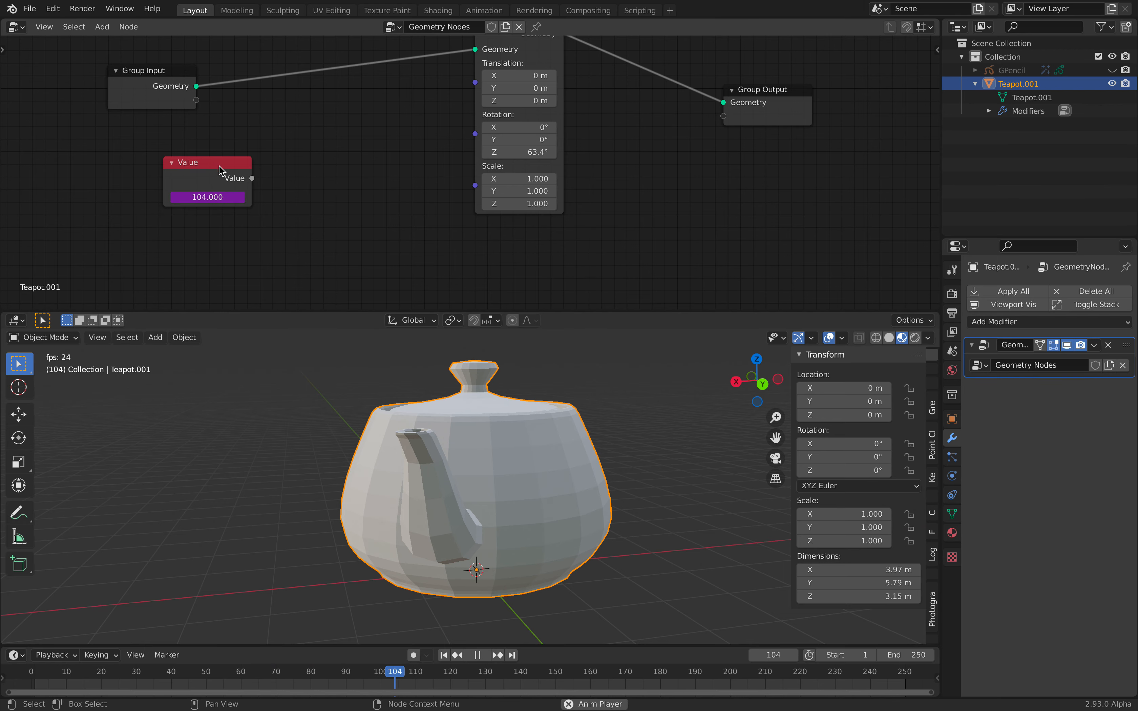
pyautogui.press('space')
pyautogui.moveTo(219, 168); pyautogui.dragTo(132, 189)
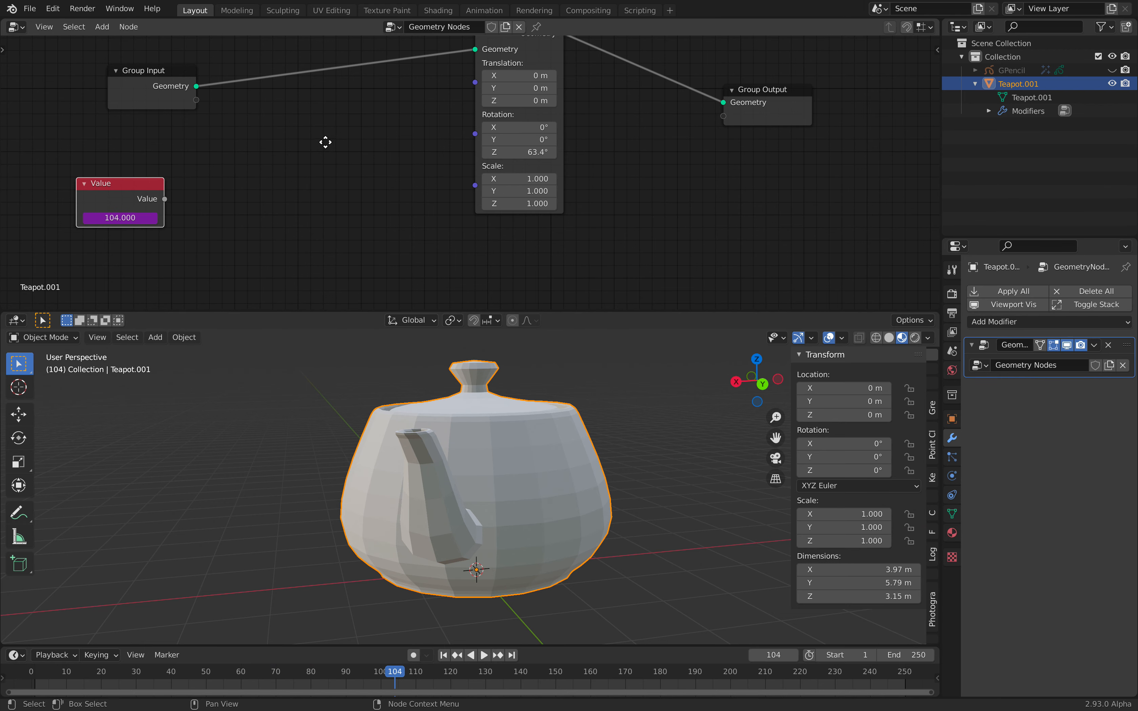
# Step: Add a Math node fed by the Value node, set it to Multiply, and enter a factor of 0.01
pyautogui.moveTo(324, 142); pyautogui.dragTo(329, 141, button='middle')
pyautogui.hotkey('shift', 'a')
pyautogui.press('s')
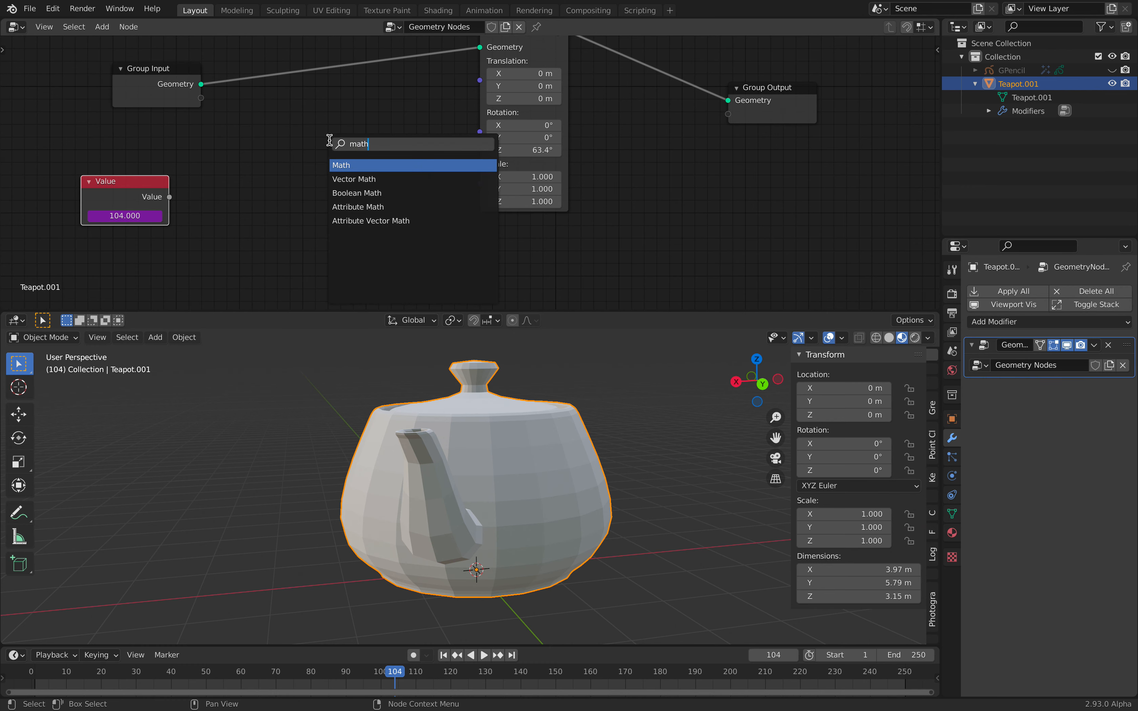
pyautogui.press('Return')
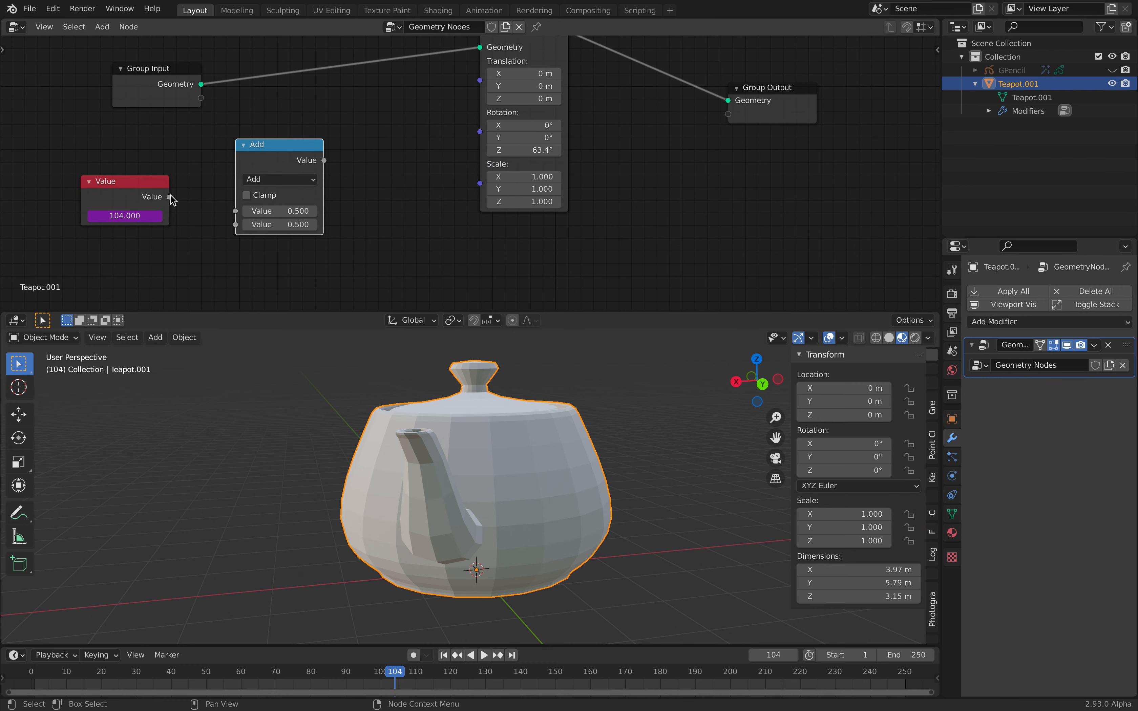
pyautogui.moveTo(243, 214); pyautogui.dragTo(242, 213)
pyautogui.click(256, 180)
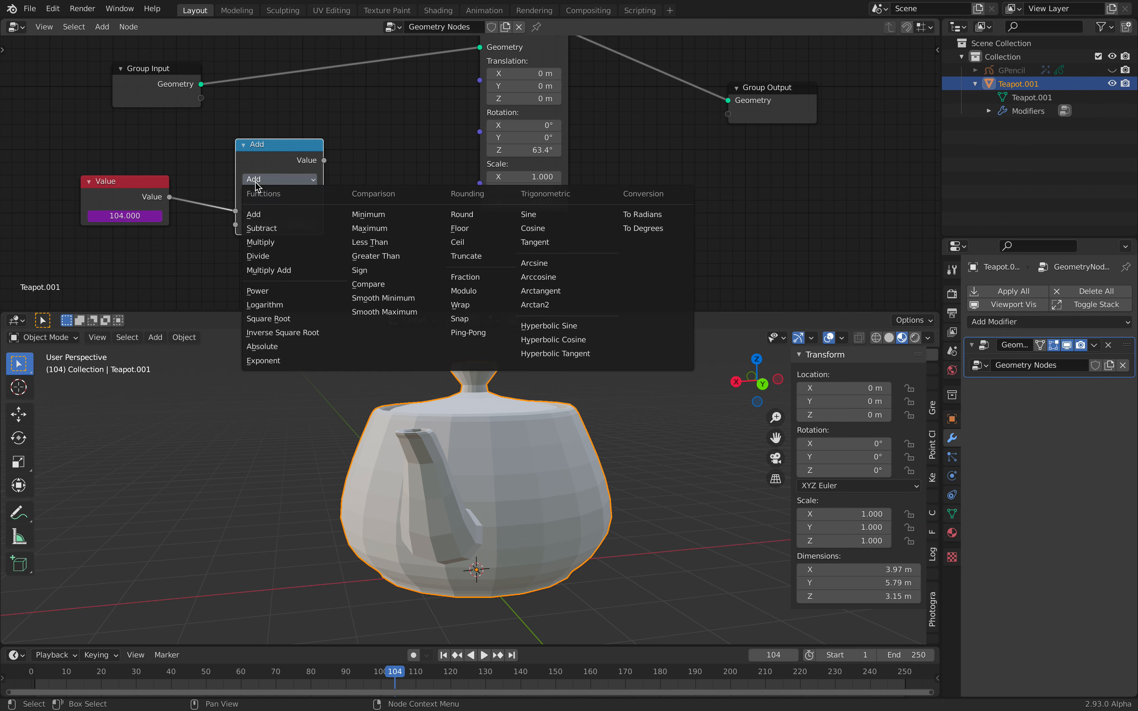
pyautogui.click(275, 243)
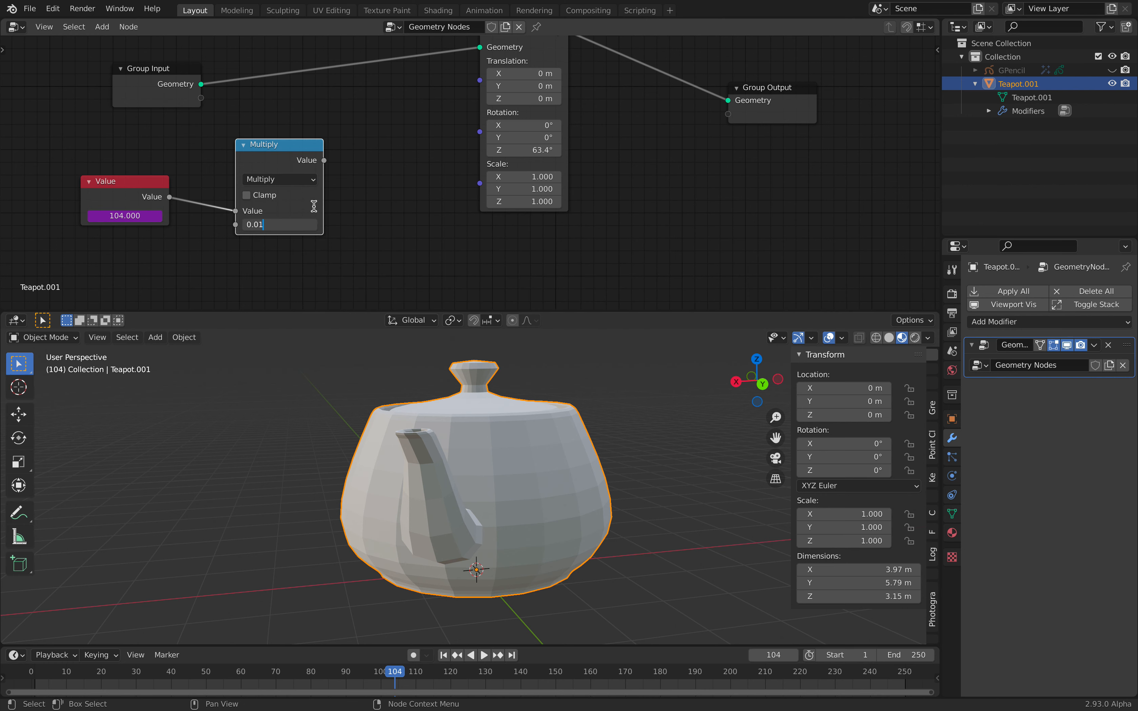
pyautogui.moveTo(305, 168); pyautogui.dragTo(294, 156)
# Step: Drive the Transform node's Z rotation from the Multiply node through a new Combine XYZ node, and set the multiply factor to 0.11
pyautogui.hotkey('shift', 'a')
pyautogui.click(389, 134)
pyautogui.press('Down')
pyautogui.press('Return')
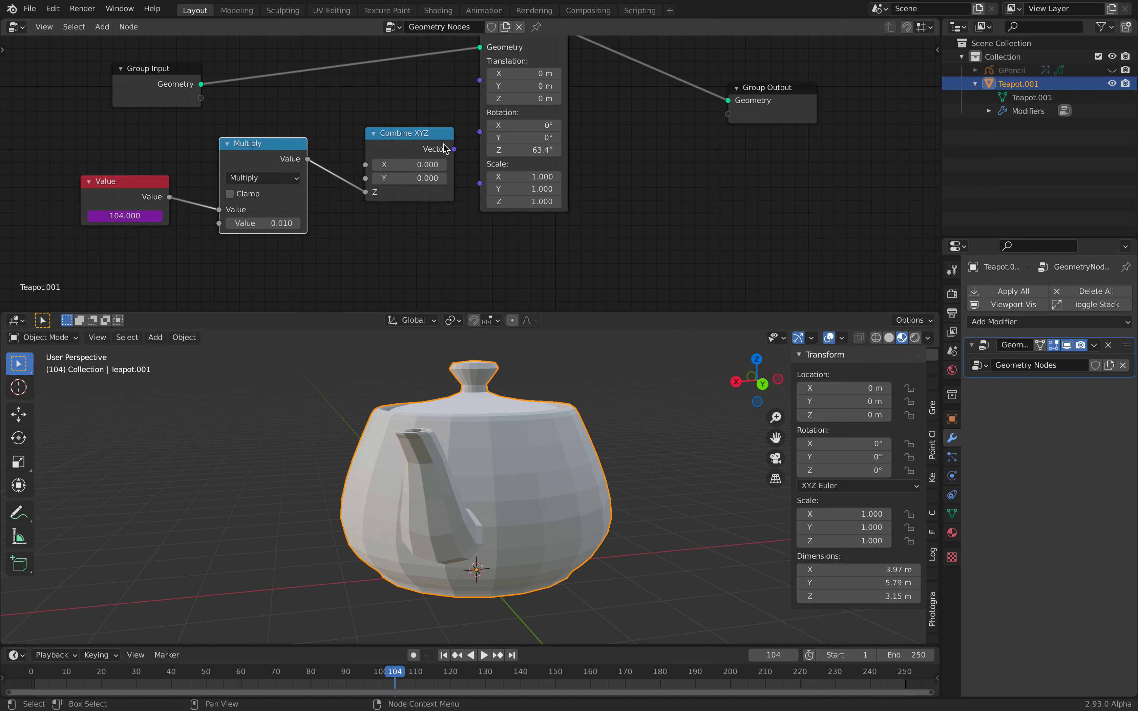
pyautogui.moveTo(481, 136); pyautogui.dragTo(481, 132)
pyautogui.press('space')
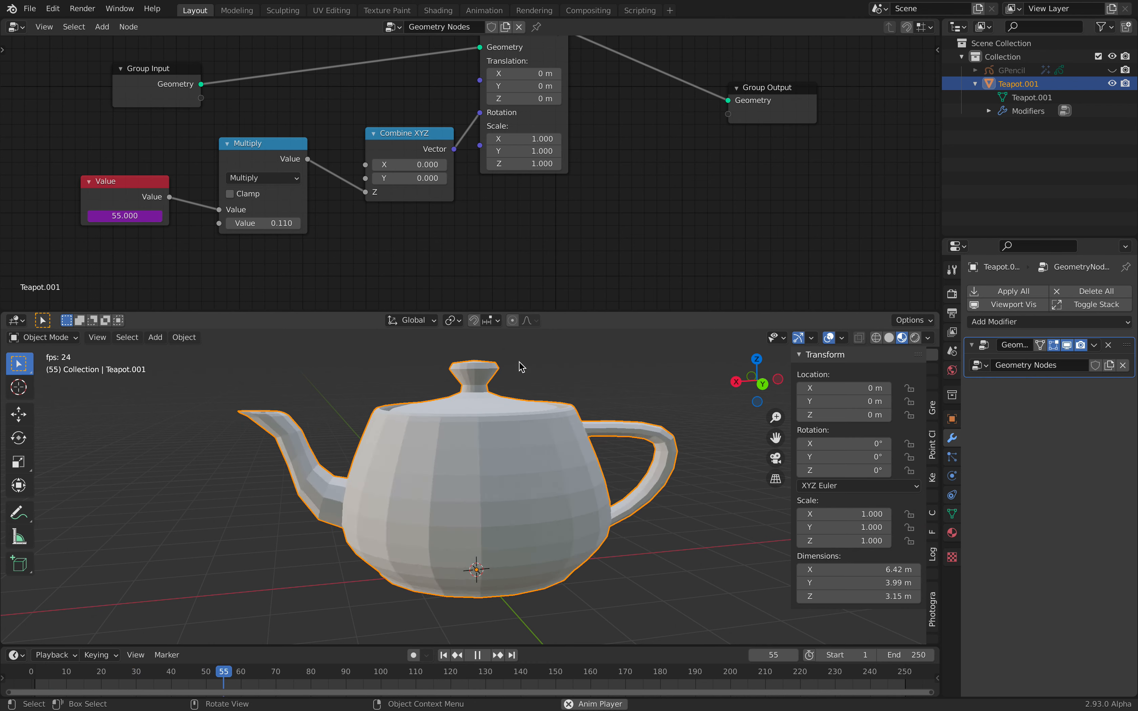
pyautogui.press('space')
# Step: Duplicate the Transform node and insert the copy between the first Transform and the Group Output, spreading the nodes apart
pyautogui.scroll(-3, 470, 233)
pyautogui.moveTo(615, 122); pyautogui.dragTo(703, 121)
pyautogui.moveTo(449, 71); pyautogui.dragTo(458, 66)
pyautogui.moveTo(352, 169); pyautogui.dragTo(345, 164)
pyautogui.hotkey('shift', 'd')
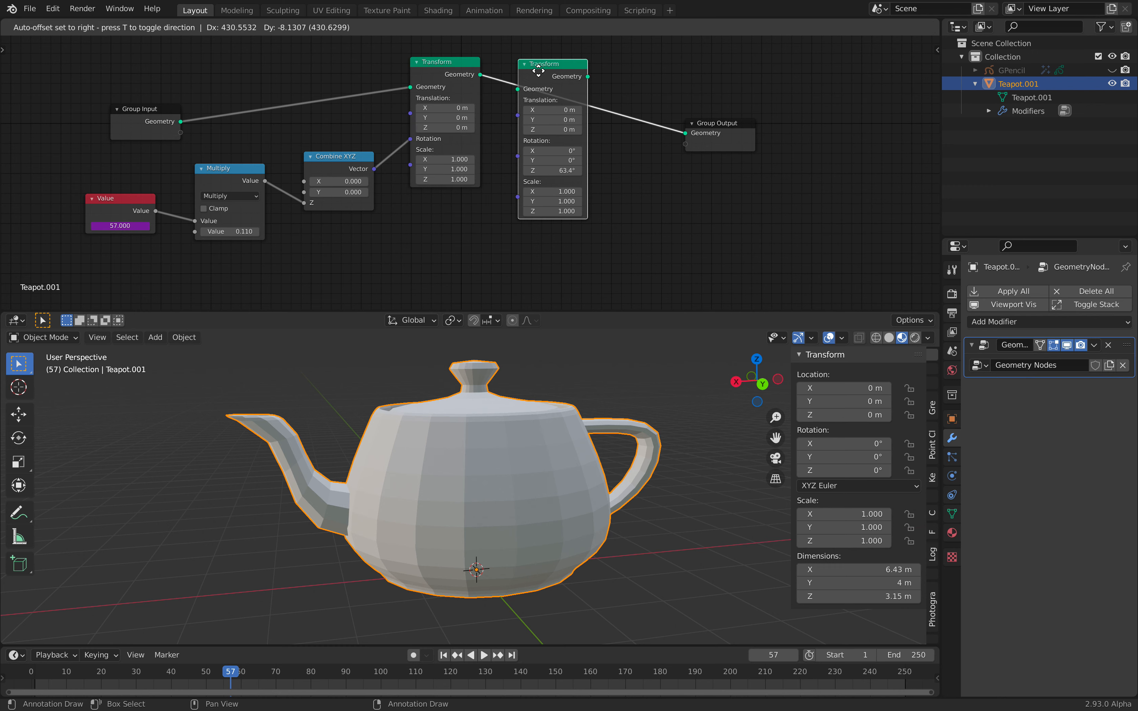
pyautogui.click(544, 76)
pyautogui.moveTo(557, 78); pyautogui.dragTo(620, 78)
pyautogui.moveTo(711, 123); pyautogui.dragTo(769, 123)
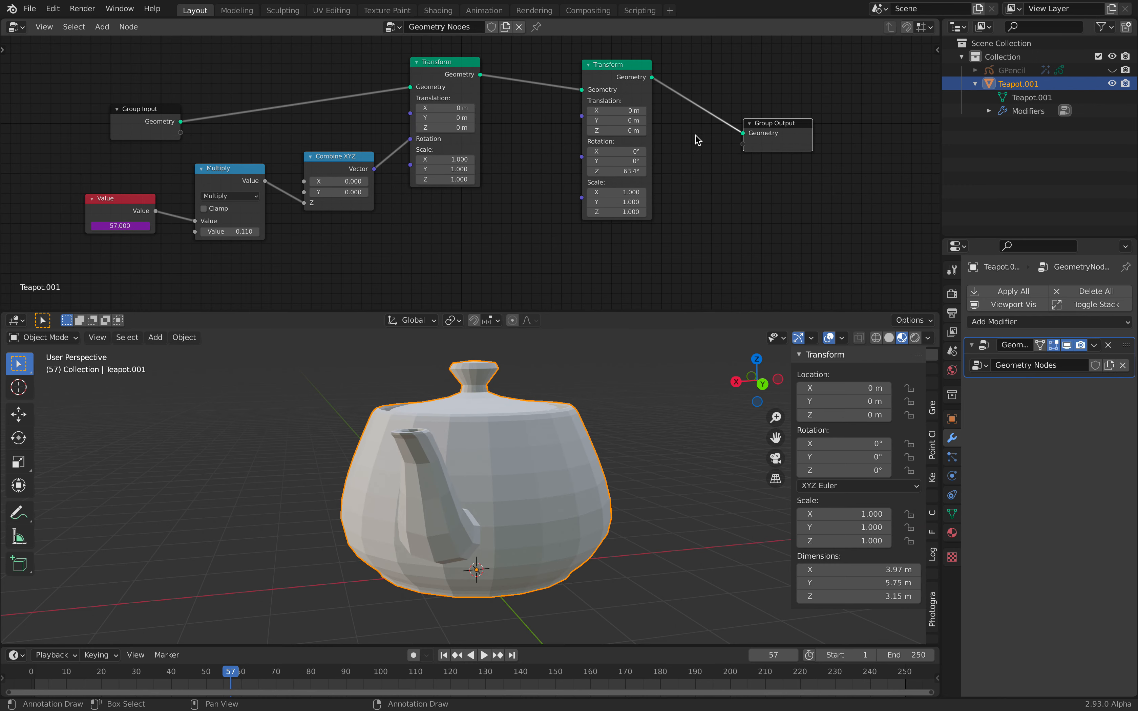
pyautogui.moveTo(623, 61); pyautogui.dragTo(643, 55)
# Step: Rearrange the Value, Multiply and Combine XYZ nodes to free space below the Combine XYZ node
pyautogui.moveTo(253, 169); pyautogui.dragTo(241, 168)
pyautogui.moveTo(141, 198); pyautogui.dragTo(137, 187)
pyautogui.moveTo(206, 177); pyautogui.dragTo(204, 177)
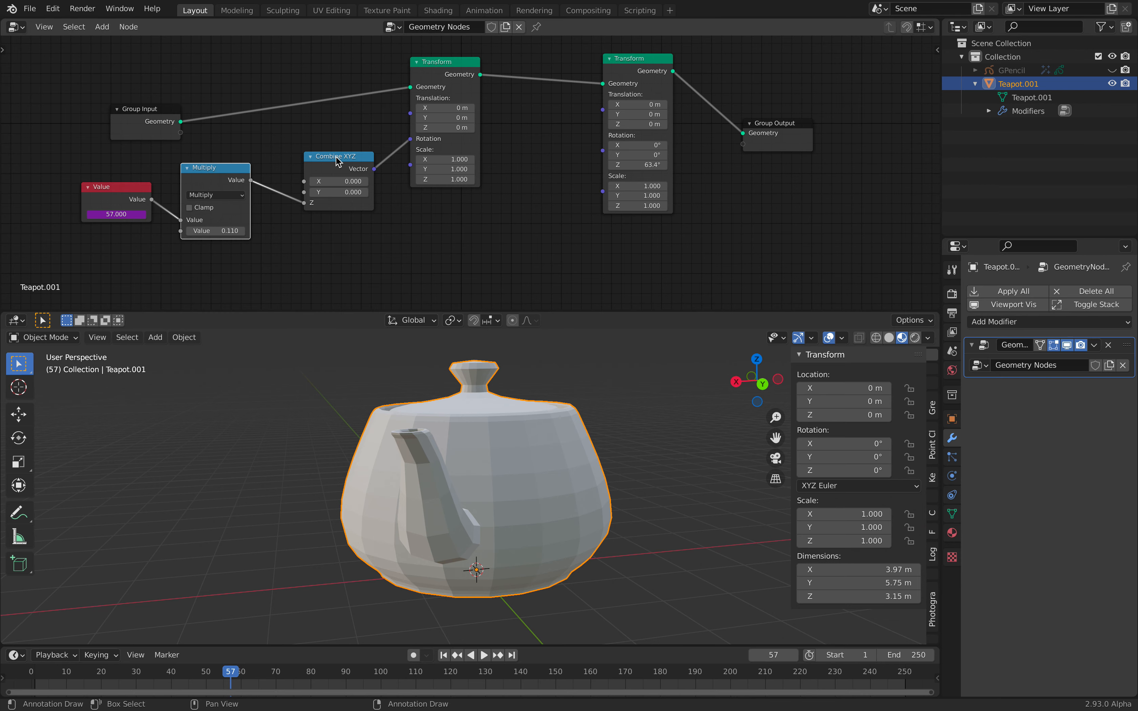
pyautogui.moveTo(337, 159); pyautogui.dragTo(319, 141)
# Step: Duplicate the Multiply node, change the copy's operation to Sine, and feed it the original Multiply output
pyautogui.moveTo(219, 177); pyautogui.dragTo(220, 176)
pyautogui.click(387, 250)
pyautogui.moveTo(333, 208); pyautogui.dragTo(340, 181, button='middle')
pyautogui.scroll(1, 351, 199)
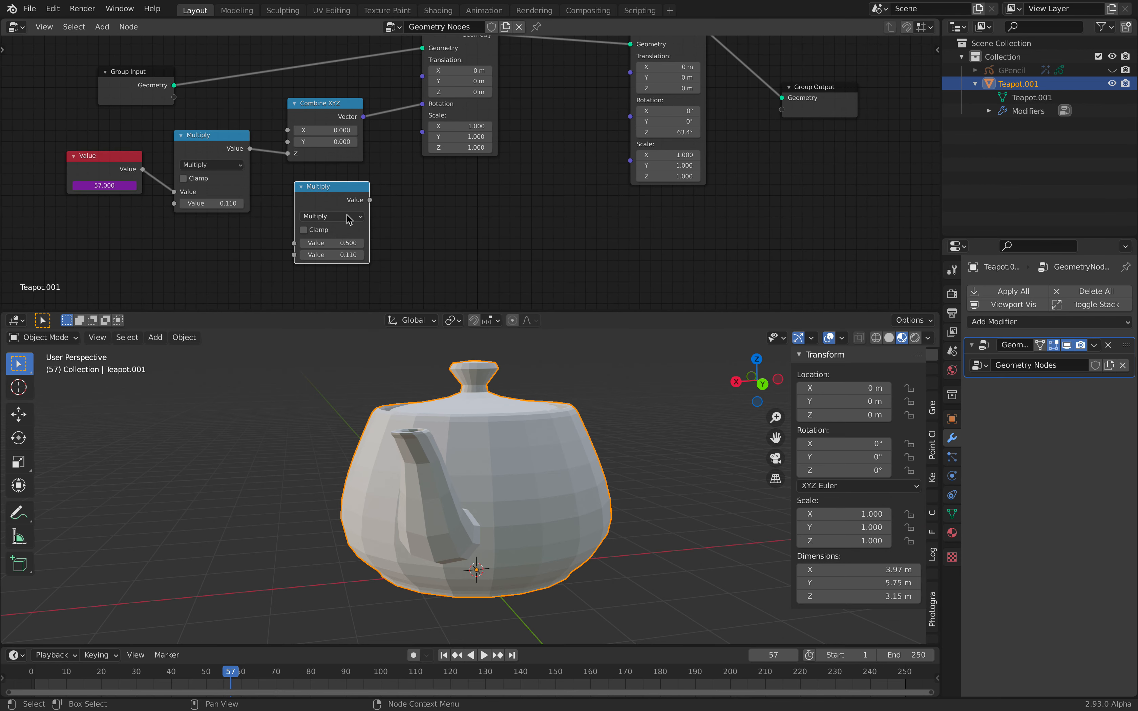
pyautogui.click(347, 215)
pyautogui.click(545, 246)
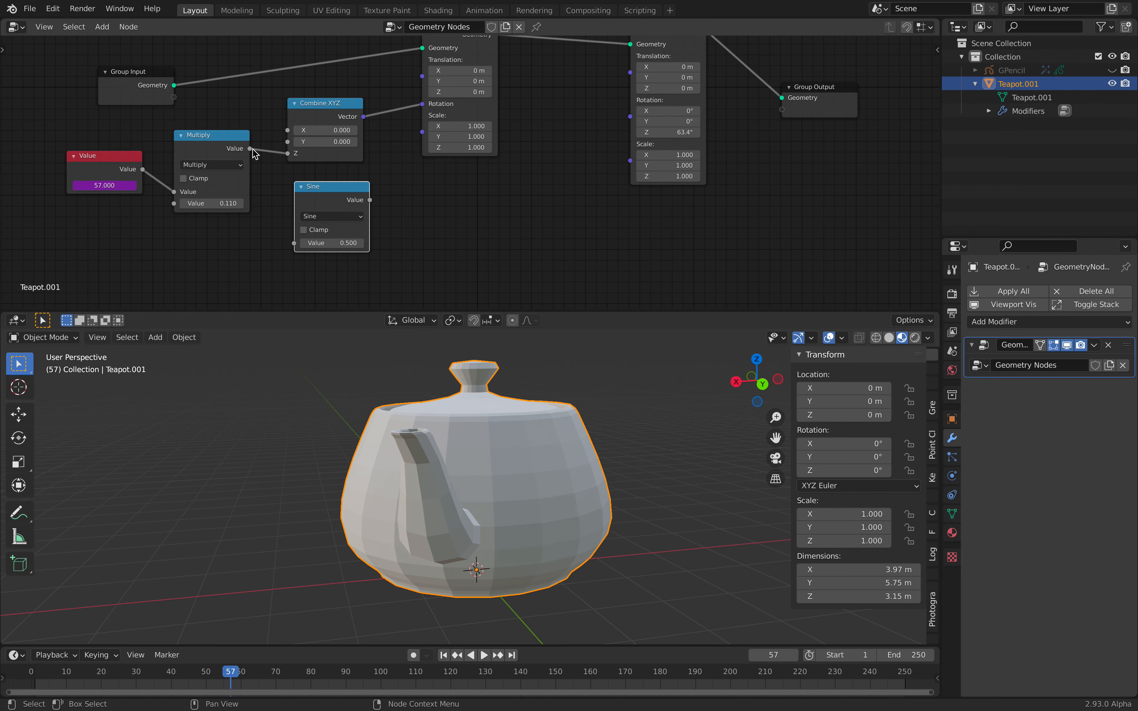
pyautogui.moveTo(350, 200); pyautogui.dragTo(372, 218)
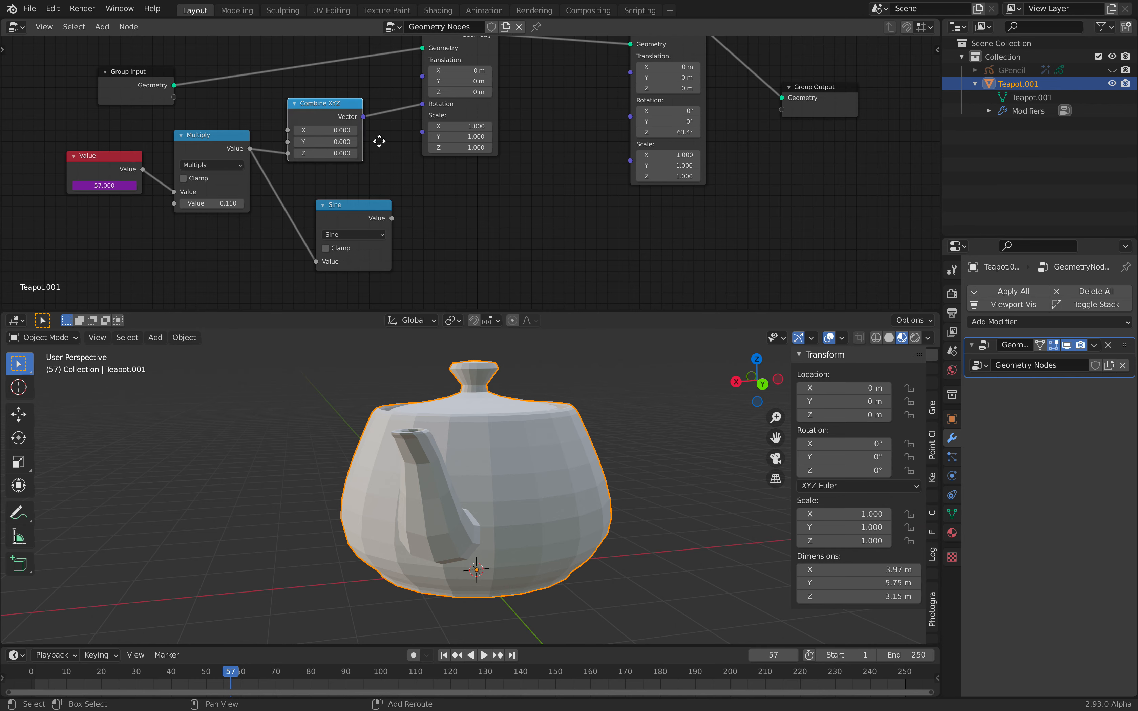
# Step: Duplicate the Combine XYZ node, feed the Sine result into its Y, and connect it to the second Transform's Rotation
pyautogui.hotkey('shift', 'd')
pyautogui.click(503, 198)
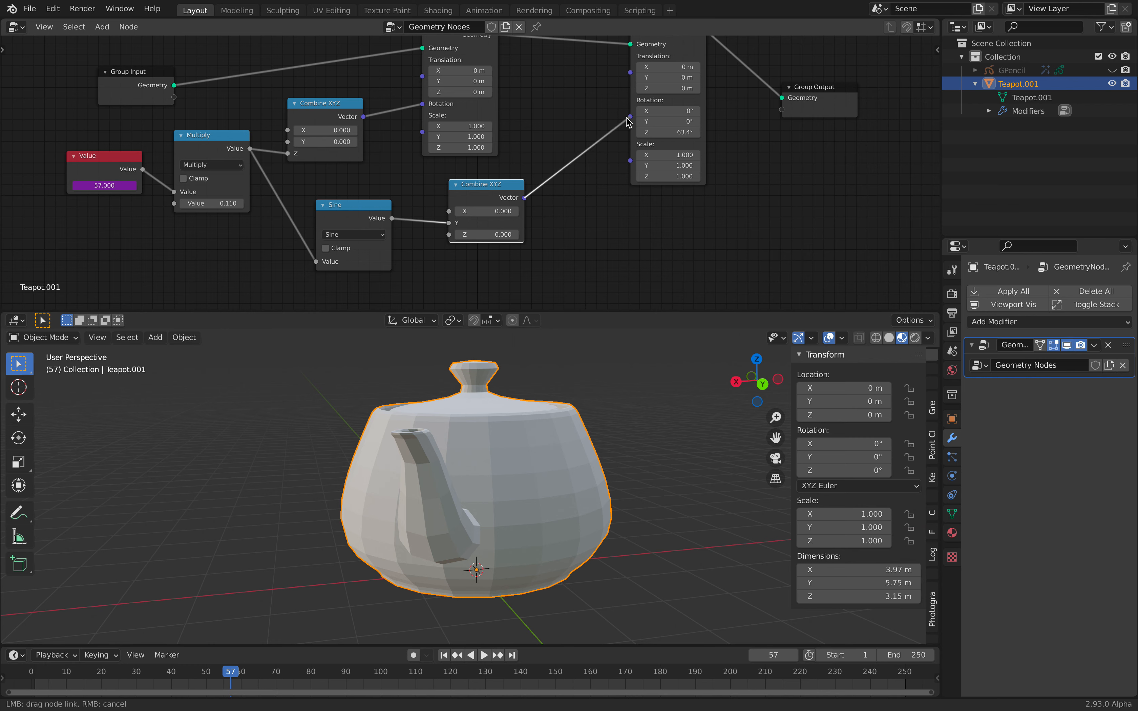
pyautogui.moveTo(627, 121); pyautogui.dragTo(629, 117)
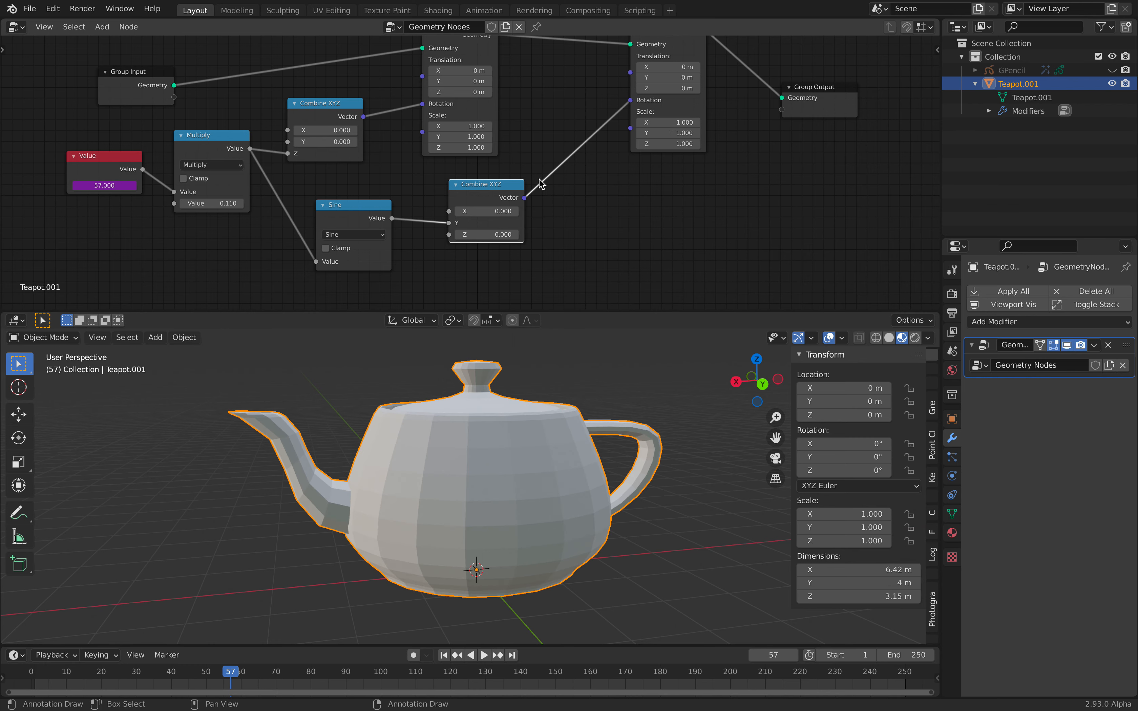
# Step: Cut the second Transform's rotation link, reset its Z rotation to 0°, and reconnect the Combine XYZ vector
pyautogui.keyDown('ctrl'); pyautogui.moveTo(614, 110); pyautogui.dragTo(665, 121, button='right'); pyautogui.keyUp('ctrl')
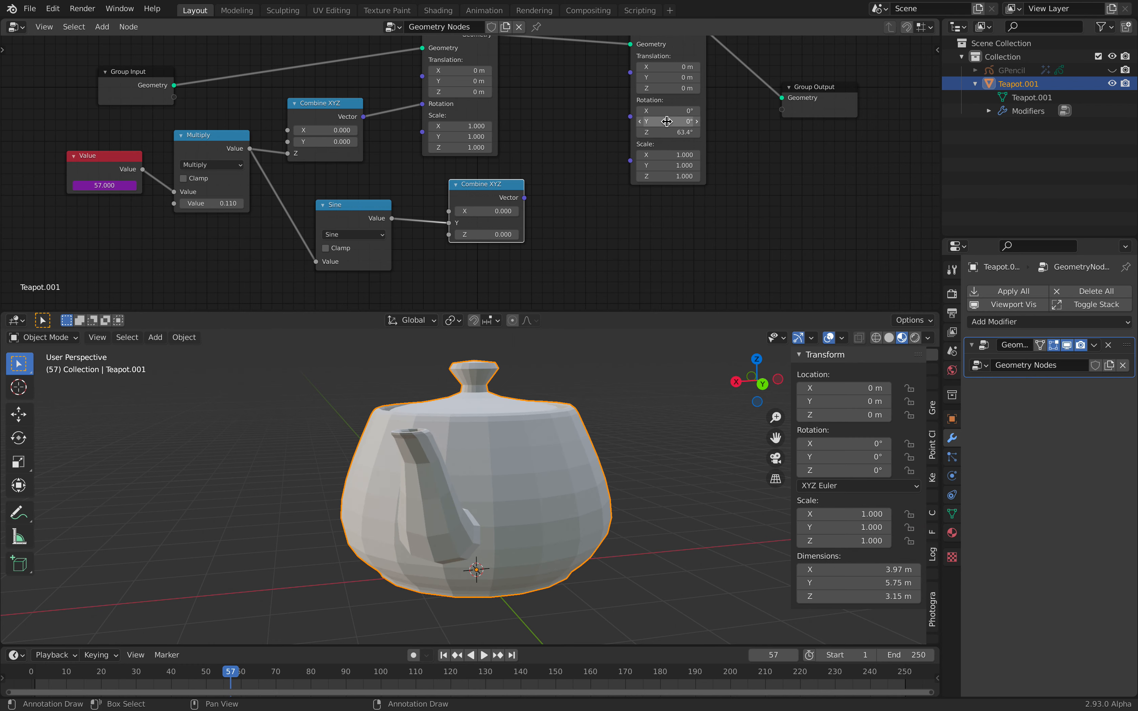
pyautogui.write('0')
pyautogui.press('Return')
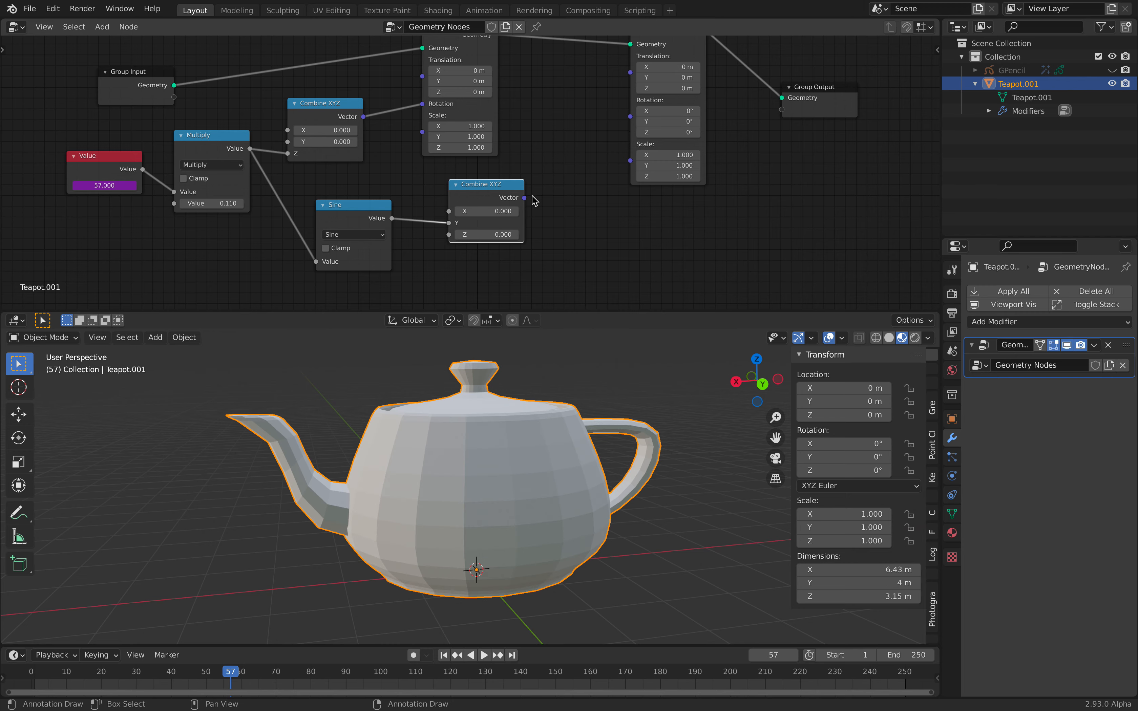
pyautogui.moveTo(634, 119); pyautogui.dragTo(630, 116)
# Step: Play back the teapot's combined spin and tilt, and spread out the second Transform and Group Output nodes
pyautogui.press('space')
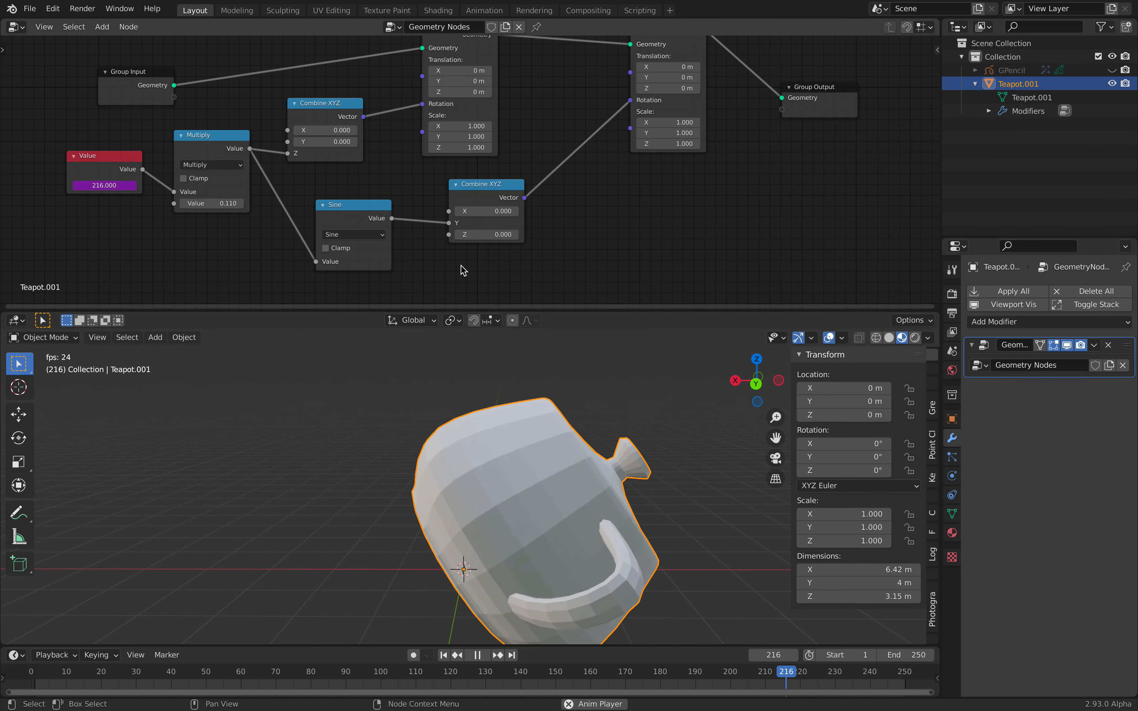
pyautogui.press('space')
pyautogui.press('Home')
pyautogui.moveTo(651, 57); pyautogui.dragTo(637, 53)
pyautogui.moveTo(800, 104); pyautogui.dragTo(798, 89)
pyautogui.press('space')
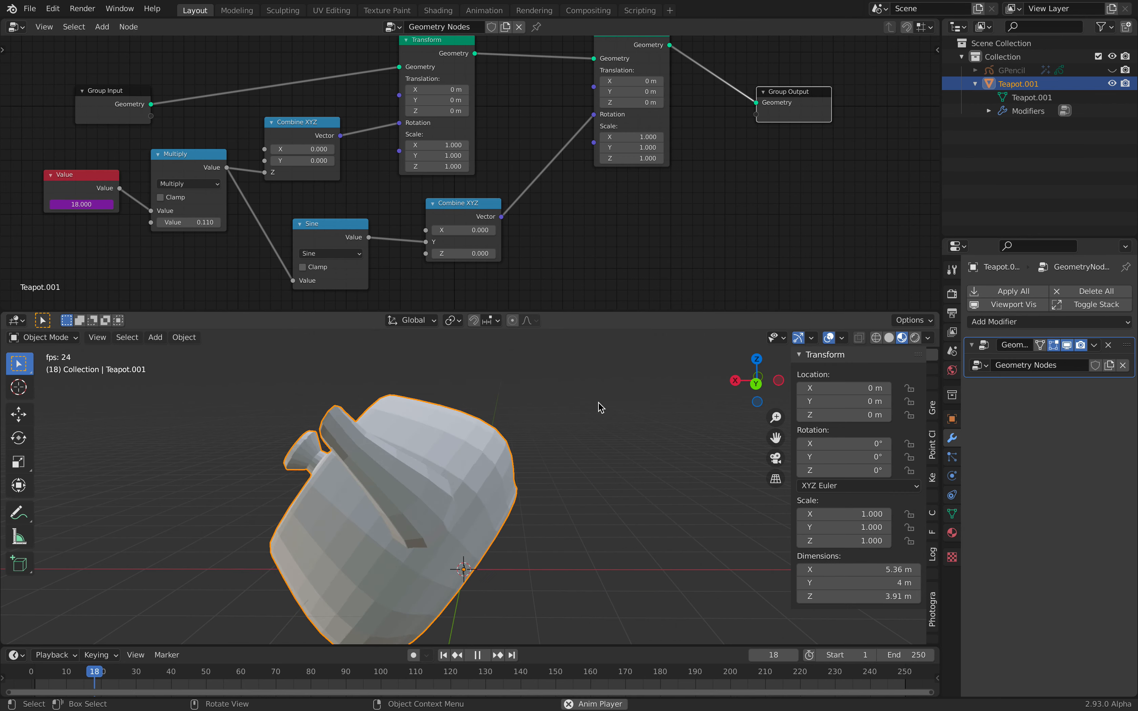
pyautogui.press('space')
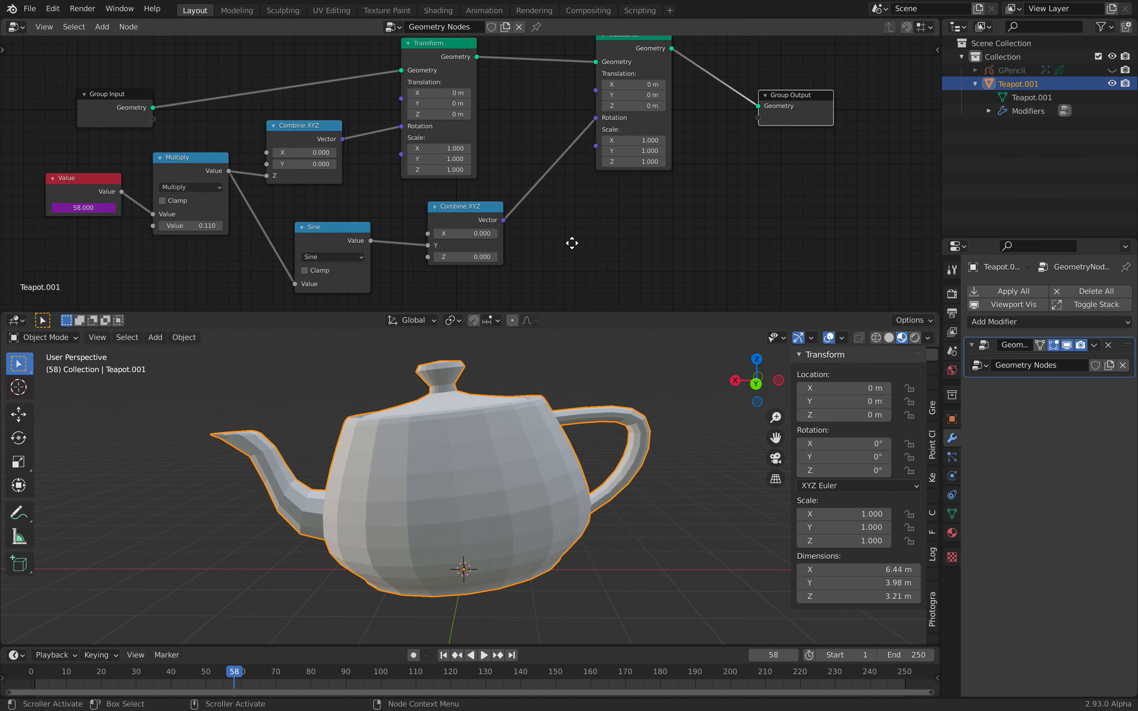
pyautogui.press('Home')
pyautogui.moveTo(599, 166); pyautogui.dragTo(580, 148, button='middle')
pyautogui.moveTo(728, 118); pyautogui.dragTo(759, 123)
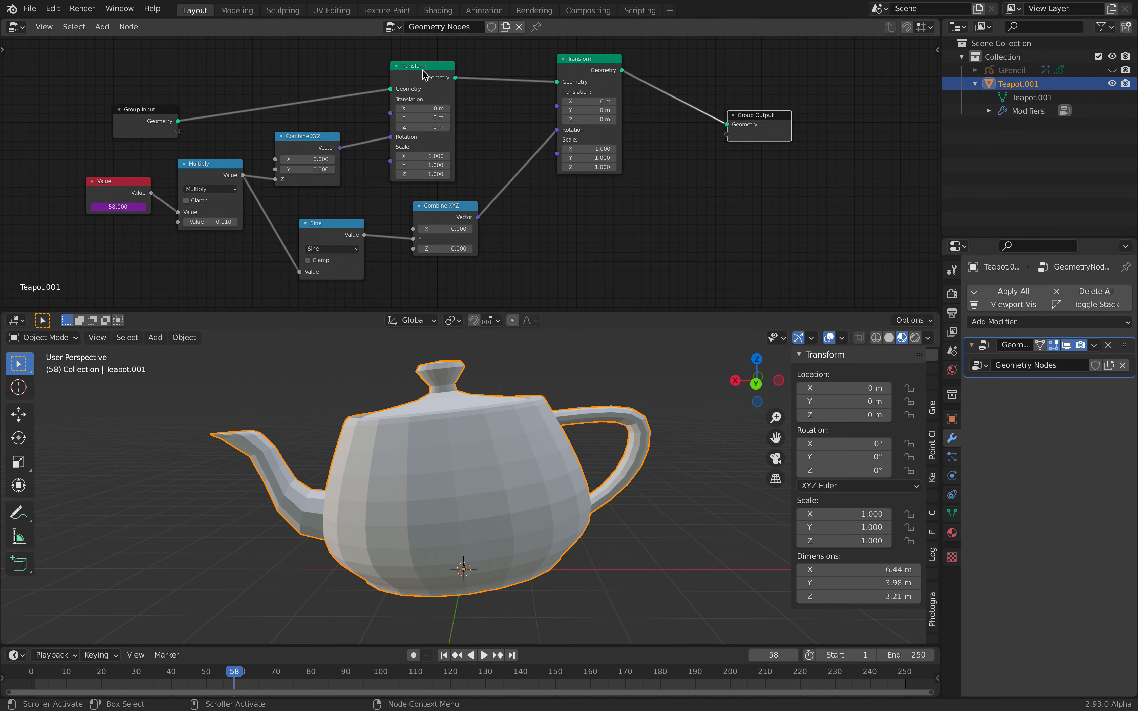
pyautogui.moveTo(783, 112); pyautogui.dragTo(841, 134)
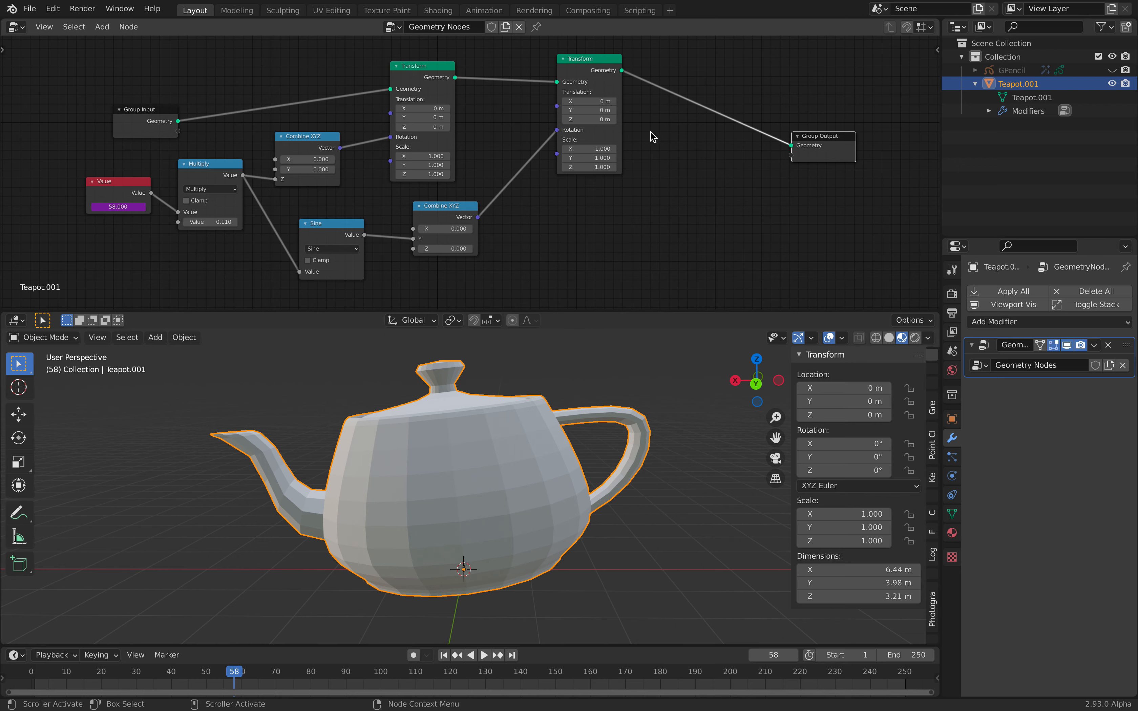
# Step: Try swapping the Combine XYZ rotation inputs between the two Transform nodes and play back the animation
pyautogui.moveTo(561, 132); pyautogui.dragTo(501, 140)
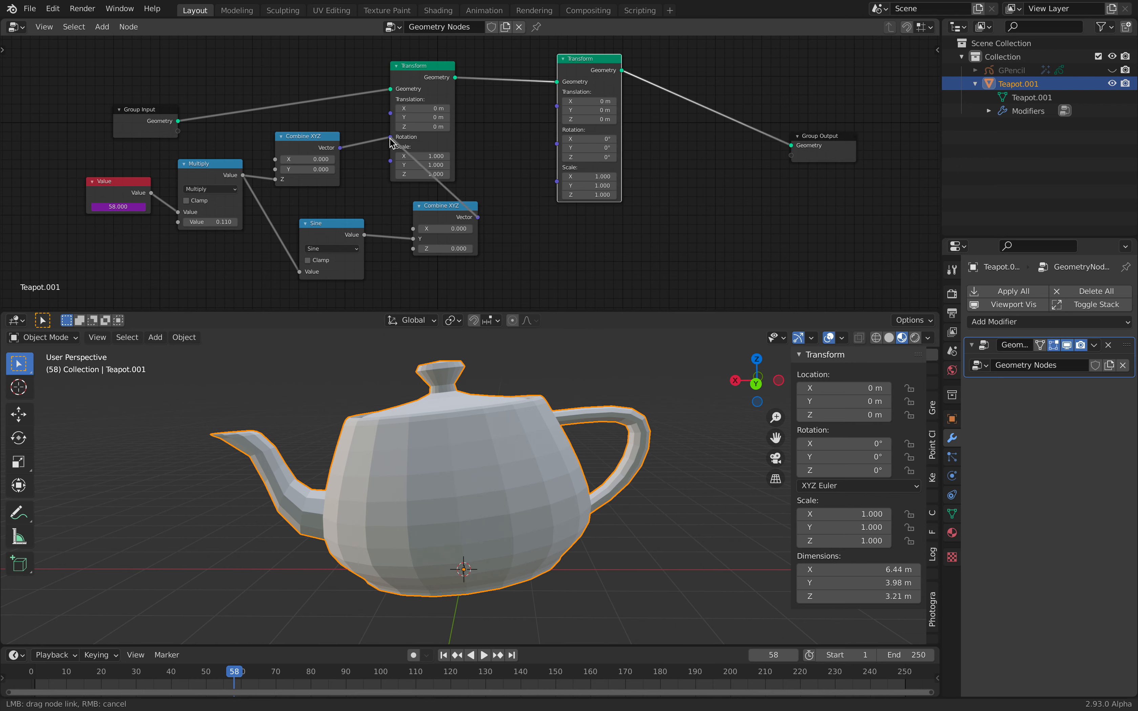
pyautogui.moveTo(390, 142); pyautogui.dragTo(391, 136)
pyautogui.moveTo(567, 147); pyautogui.dragTo(562, 145)
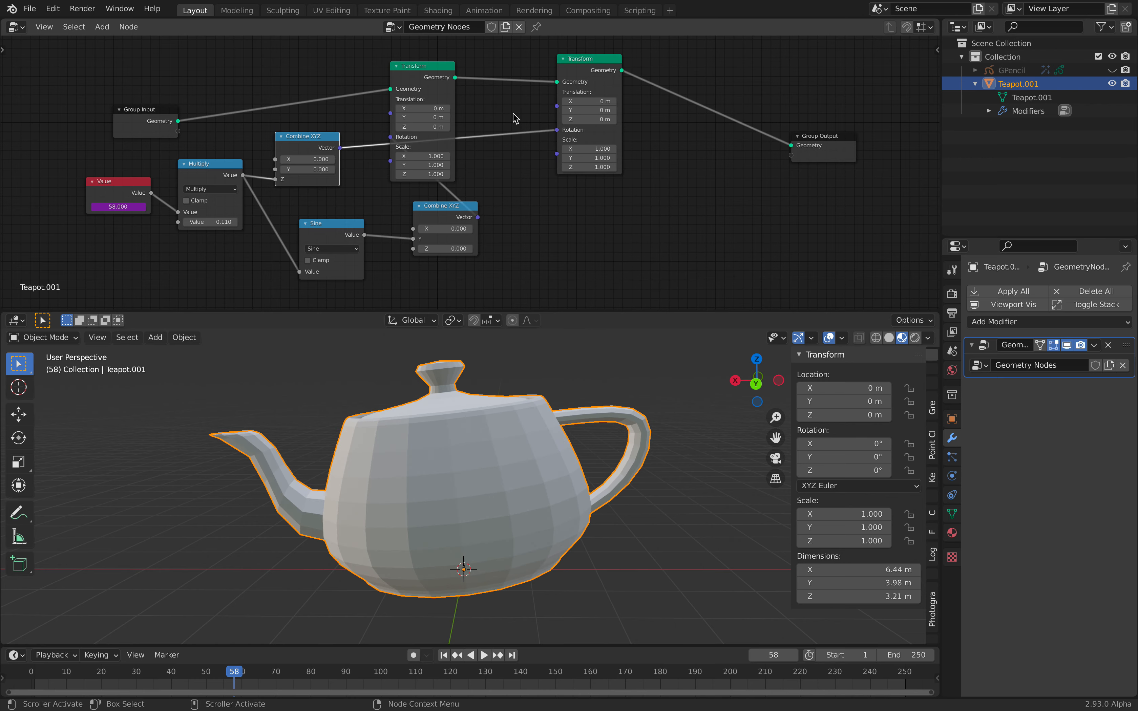
pyautogui.press('space')
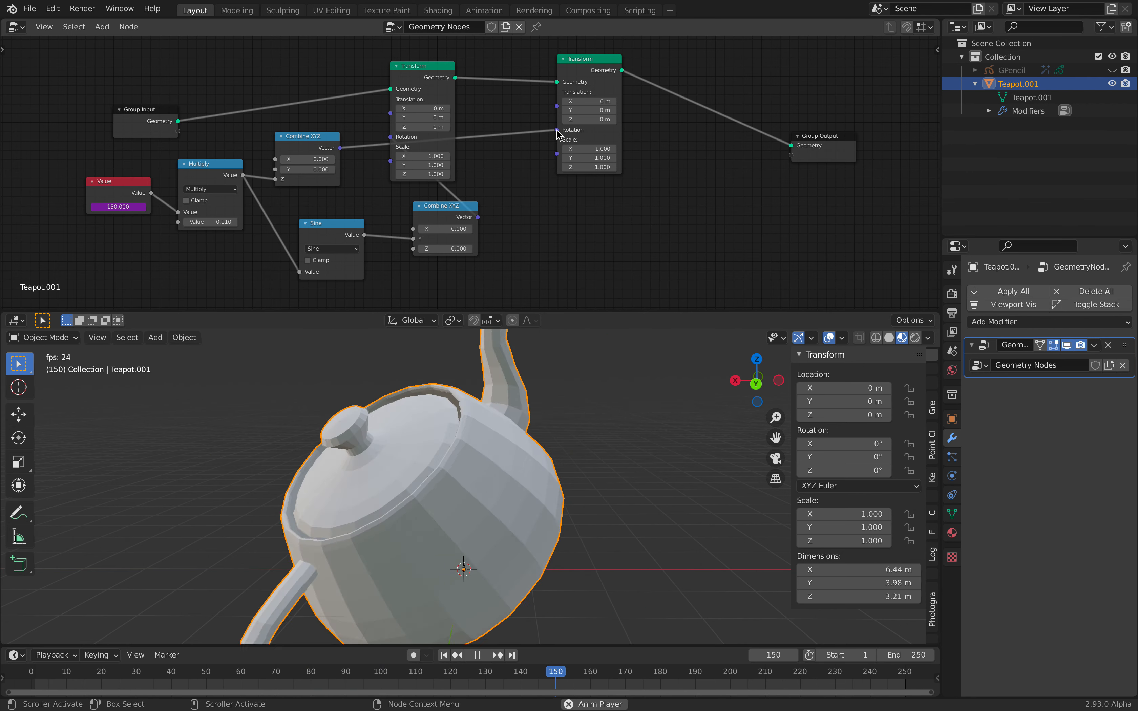
pyautogui.press('space')
# Step: Disconnect the swapped rotation links and connect the Multiply-driven Combine XYZ to the first Transform's Rotation, repositioning the nodes
pyautogui.moveTo(557, 131); pyautogui.dragTo(394, 129)
pyautogui.moveTo(463, 207); pyautogui.dragTo(442, 218)
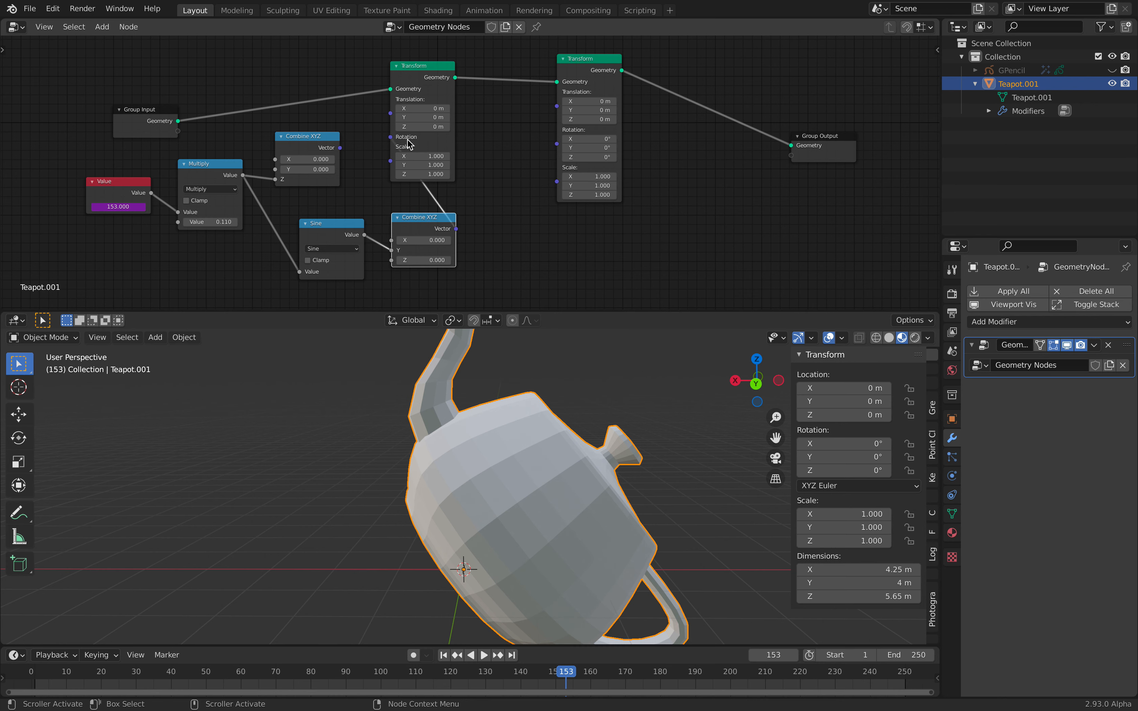
pyautogui.moveTo(426, 80); pyautogui.dragTo(472, 79)
pyautogui.moveTo(445, 134); pyautogui.dragTo(377, 158)
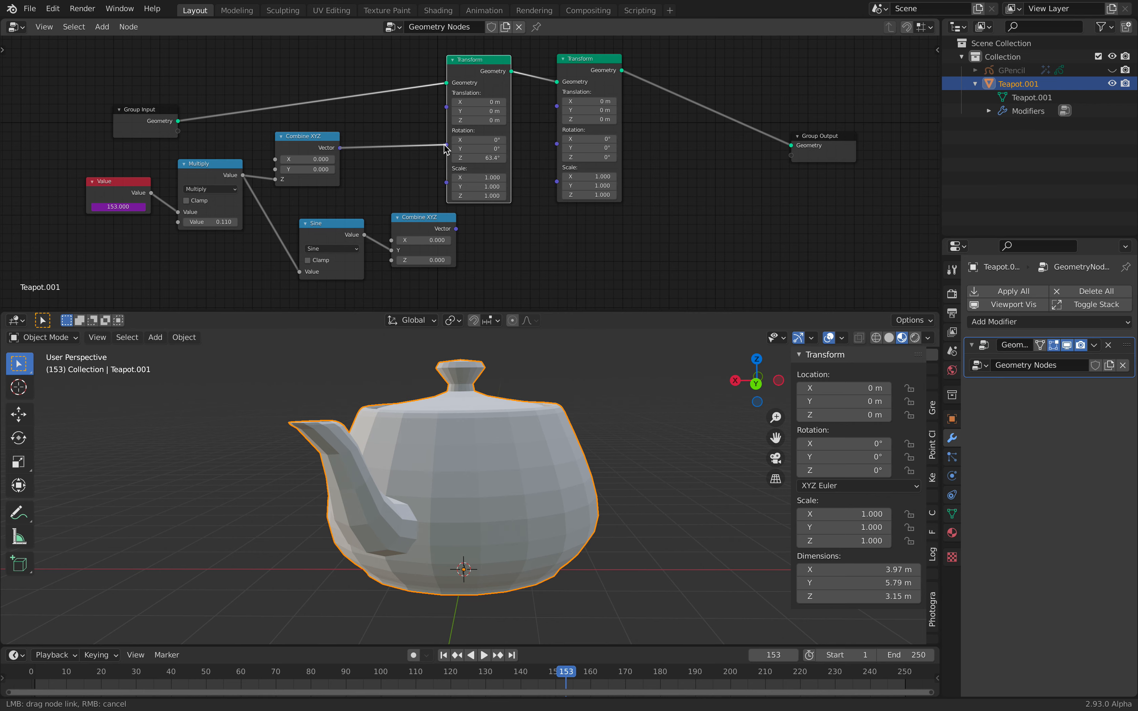
pyautogui.moveTo(446, 149); pyautogui.dragTo(460, 146)
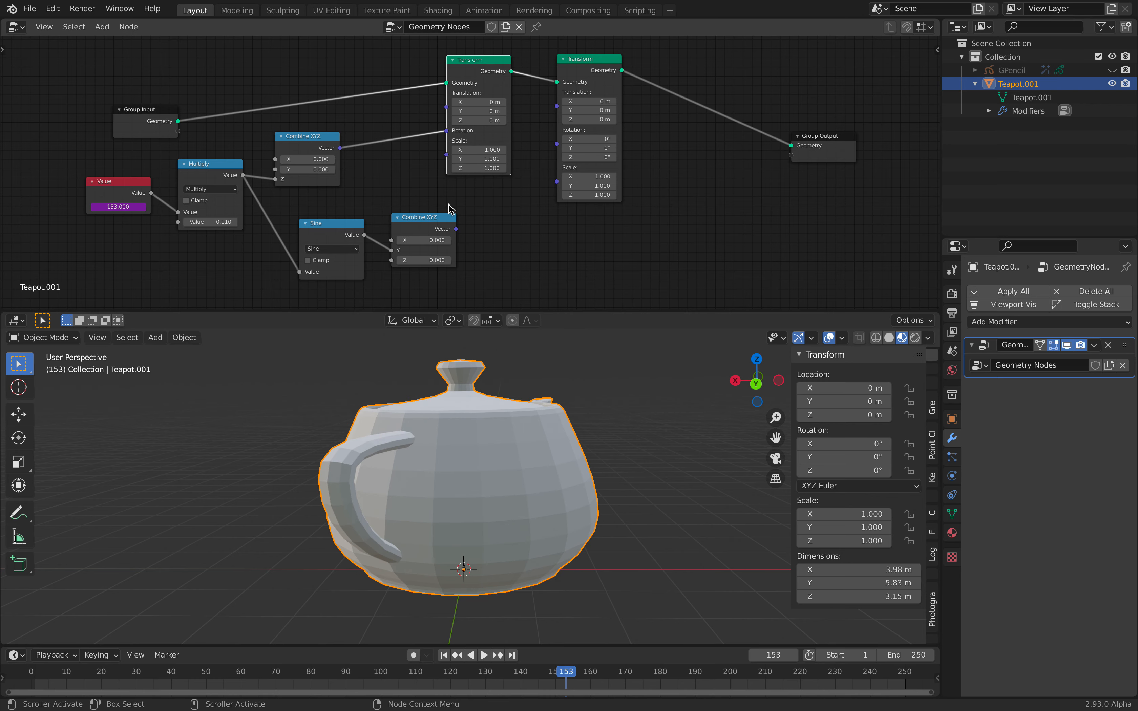
# Step: Link the sine-driven Combine XYZ vector into the other Combine XYZ's Y input and play back the animation
pyautogui.moveTo(283, 173); pyautogui.dragTo(276, 170)
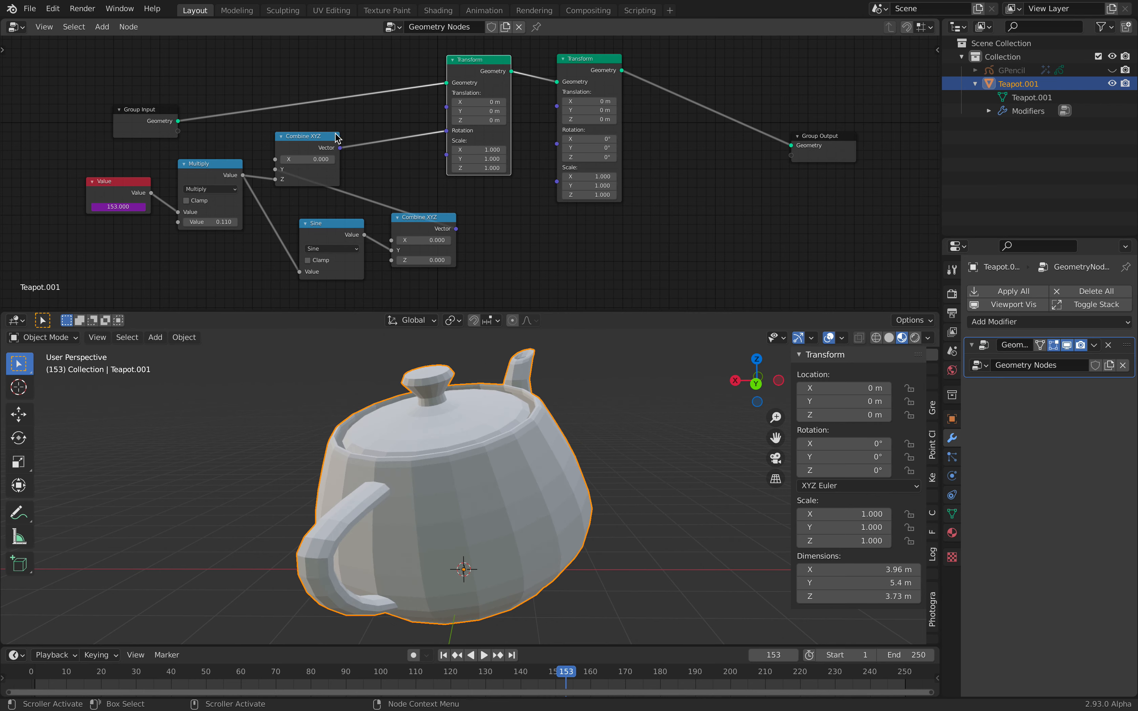
pyautogui.press('space')
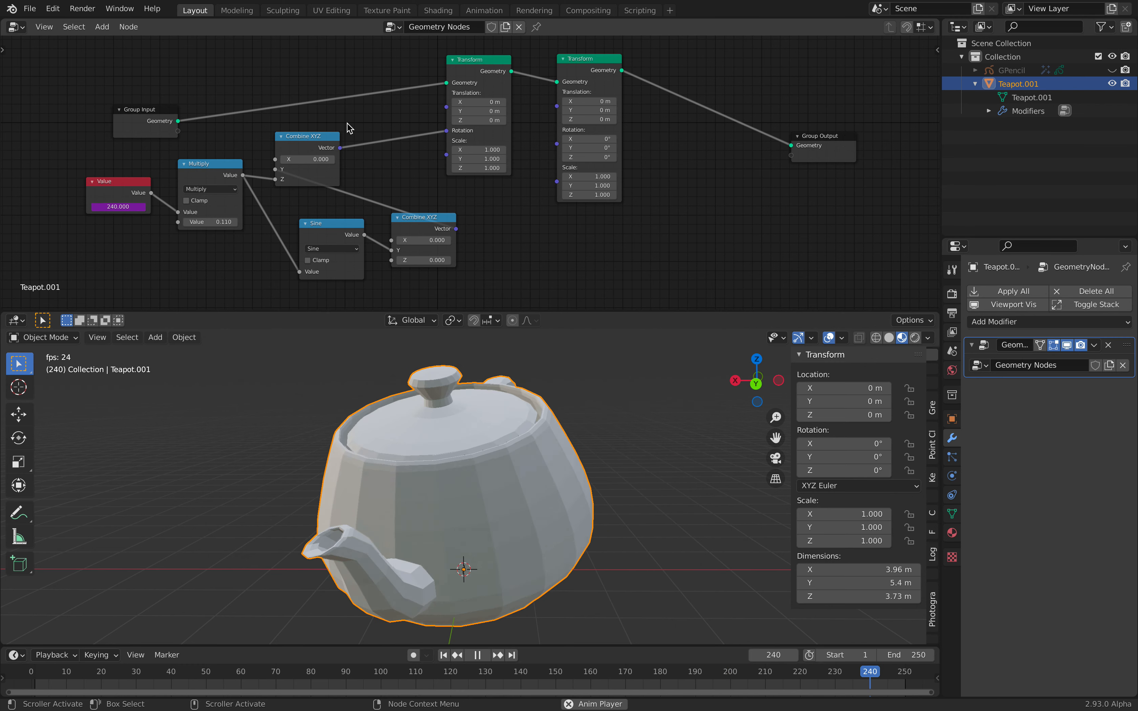
pyautogui.press('space')
# Step: Connect the first Transform directly to the Group Output and delete the second Transform node
pyautogui.hscroll(1, 346, 124)
pyautogui.moveTo(310, 136); pyautogui.dragTo(360, 128)
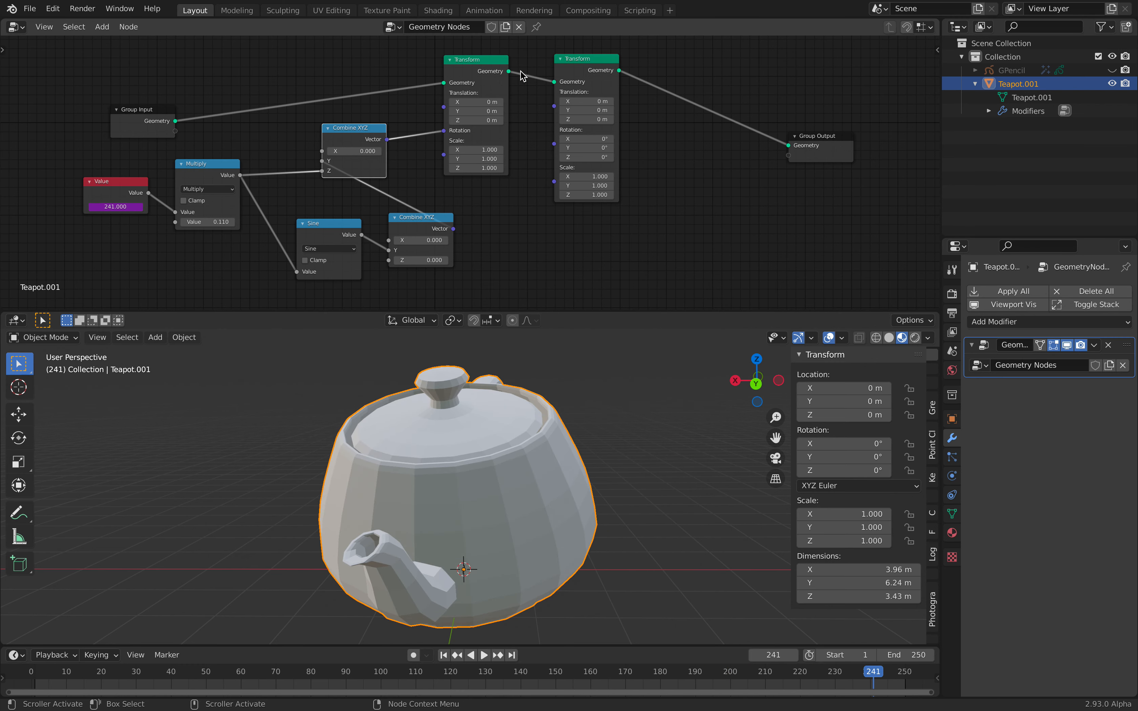
pyautogui.moveTo(816, 139); pyautogui.dragTo(739, 119)
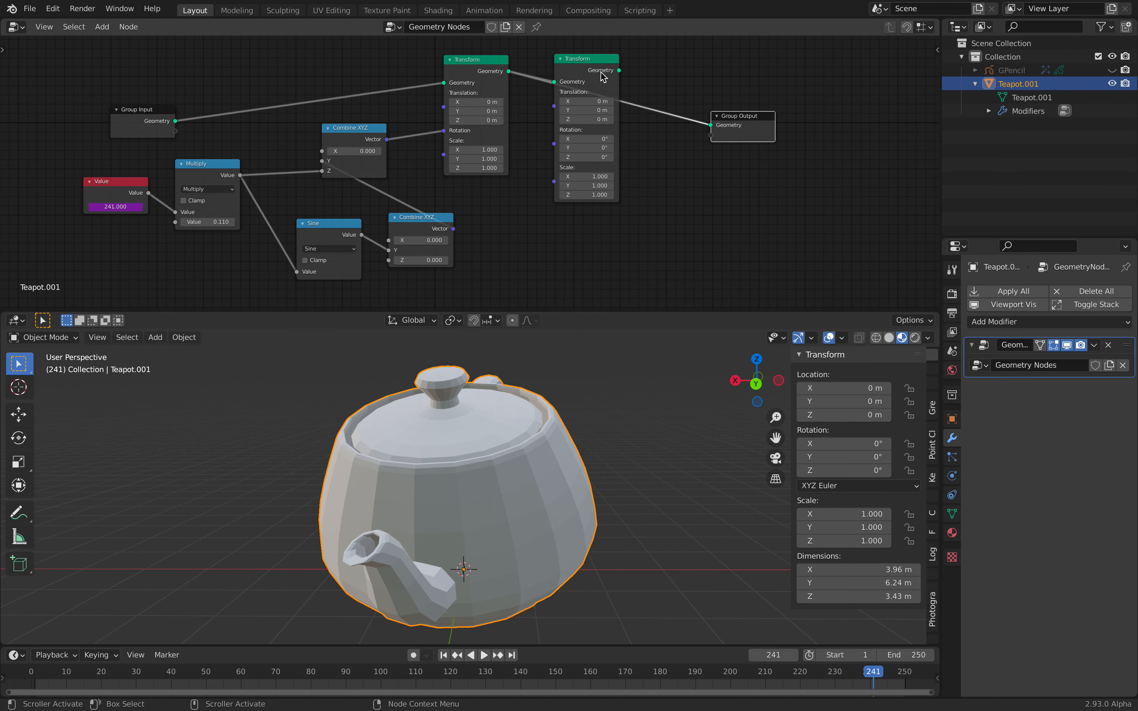
pyautogui.click(601, 74)
pyautogui.press('x')
# Step: Rearrange the remaining Transform, both Combine XYZ and Sine nodes into an evenly spaced chain towards the Group Output
pyautogui.moveTo(488, 71); pyautogui.dragTo(614, 79)
pyautogui.moveTo(375, 132); pyautogui.dragTo(496, 134)
pyautogui.moveTo(418, 215); pyautogui.dragTo(403, 200)
pyautogui.scroll(2, 405, 212)
pyautogui.moveTo(410, 201); pyautogui.dragTo(418, 195, button='middle')
pyautogui.moveTo(337, 233); pyautogui.dragTo(319, 221)
pyautogui.moveTo(319, 221); pyautogui.dragTo(344, 208, button='middle')
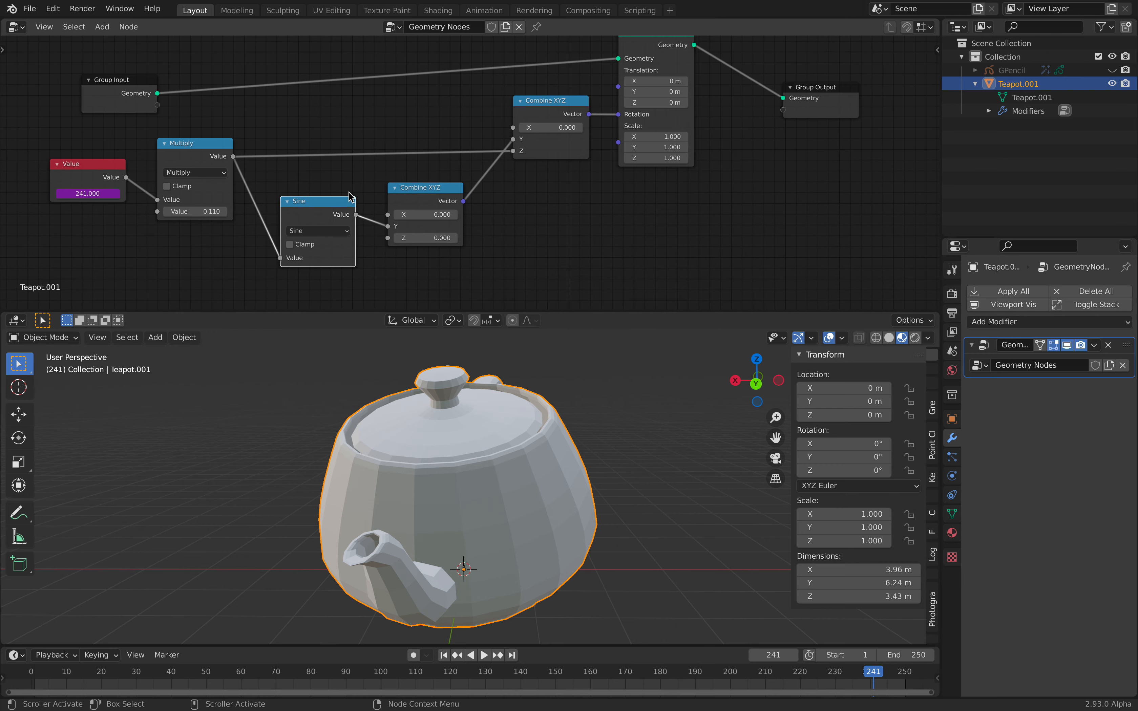
# Step: Space out the nodes and insert a duplicate of the Multiply node between the Sine and its Combine XYZ
pyautogui.press('space')
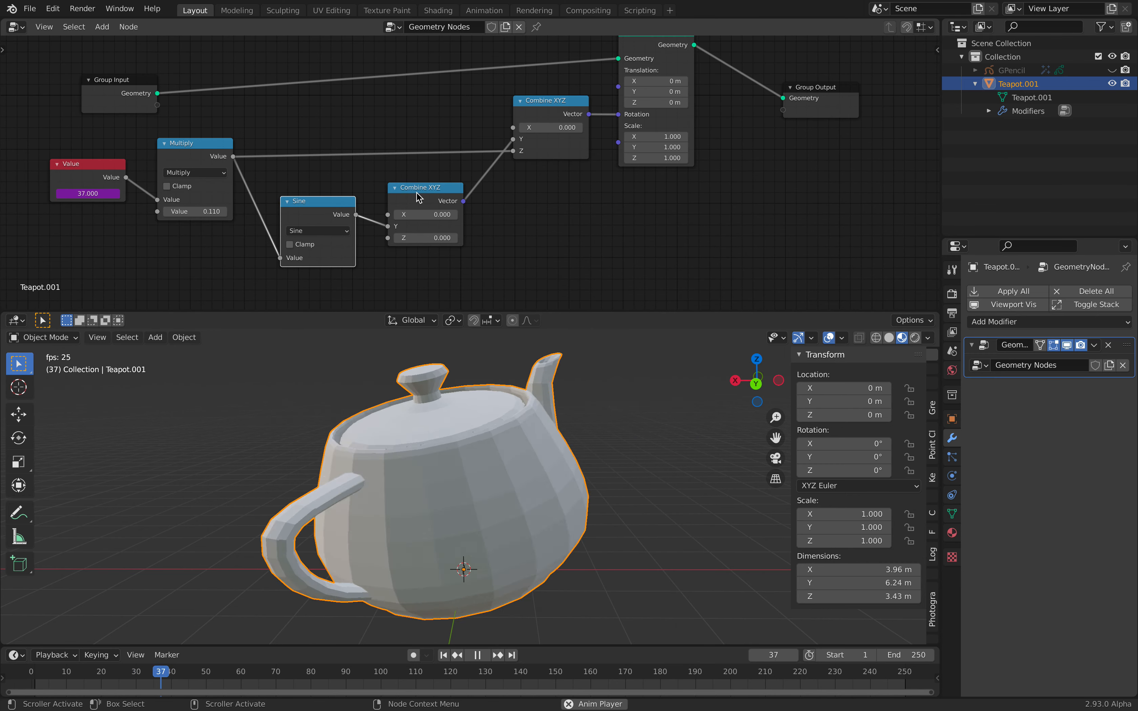
pyautogui.press('space')
pyautogui.moveTo(416, 191); pyautogui.dragTo(462, 189)
pyautogui.moveTo(327, 202); pyautogui.dragTo(311, 201)
pyautogui.click(196, 148)
pyautogui.hotkey('shift', 'd')
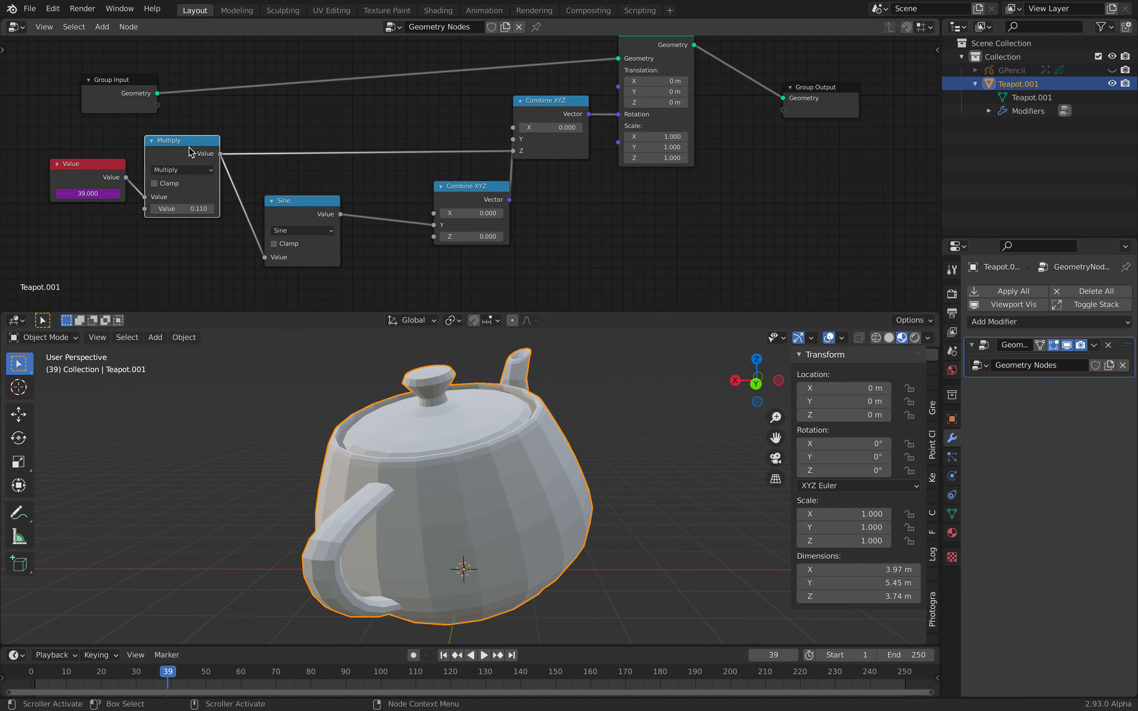
pyautogui.click(422, 184)
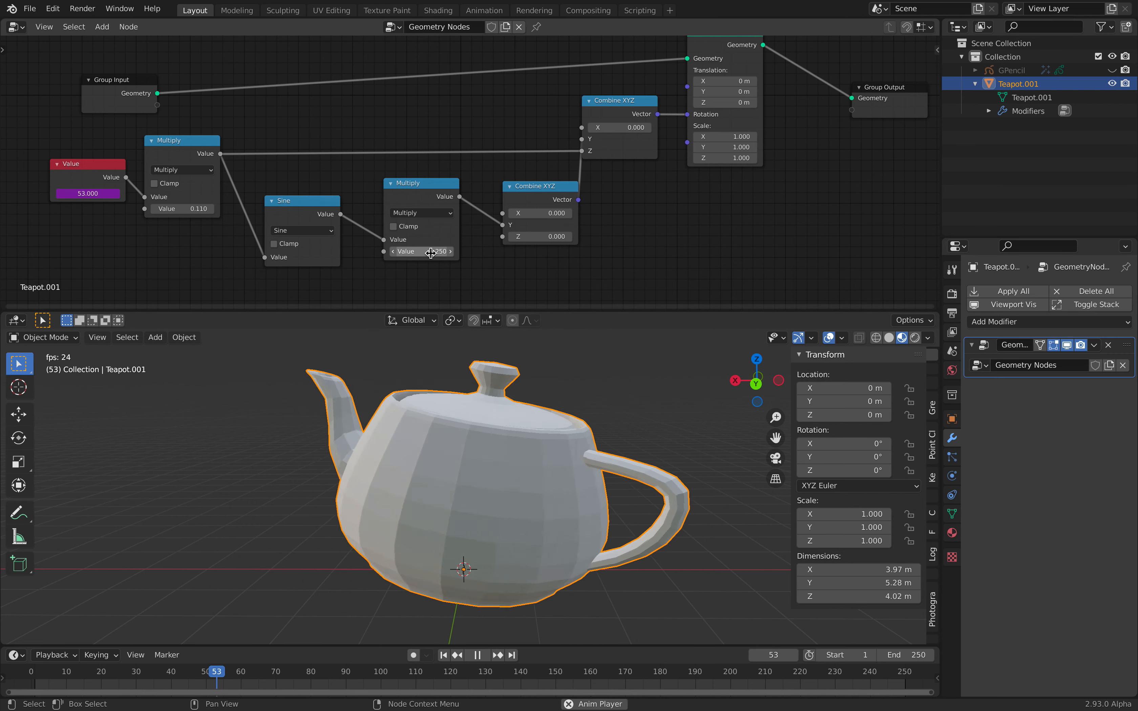
# Step: Set the factor of the Multiply node following the Sine to 2 during playback
pyautogui.moveTo(428, 253)
pyautogui.mouseDown()
pyautogui.moveTo(494, 253)
pyautogui.moveTo(449, 253)
pyautogui.mouseUp()
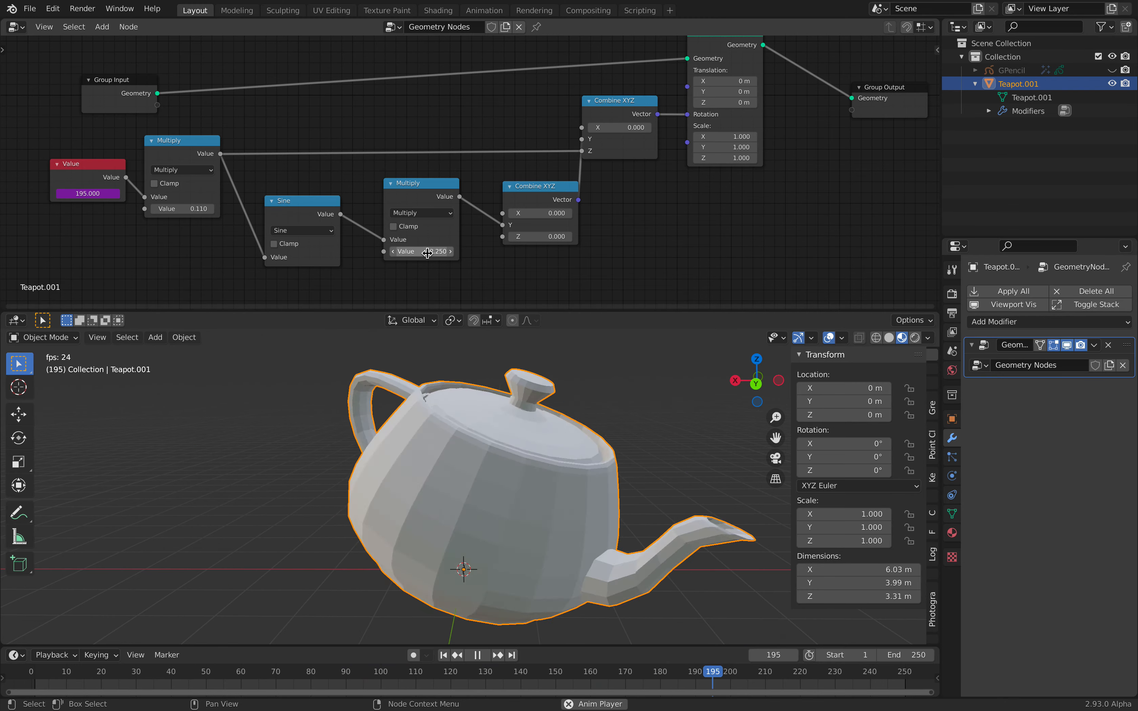
pyautogui.click(393, 252)
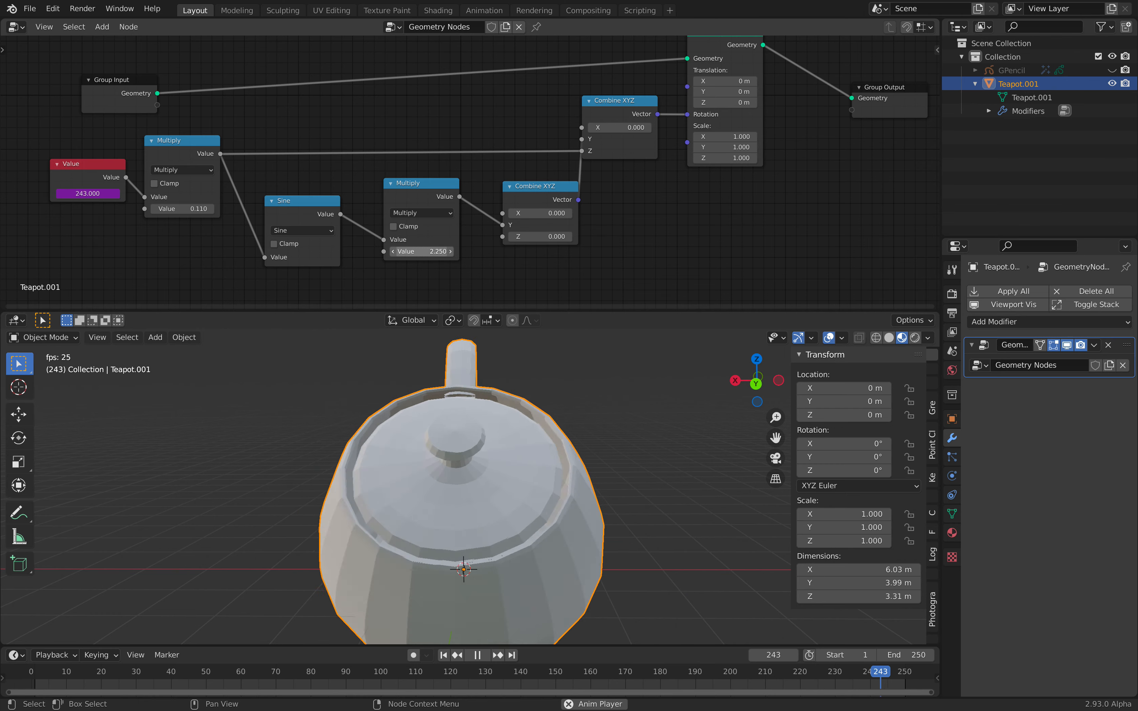
pyautogui.write('2')
pyautogui.press('Return')
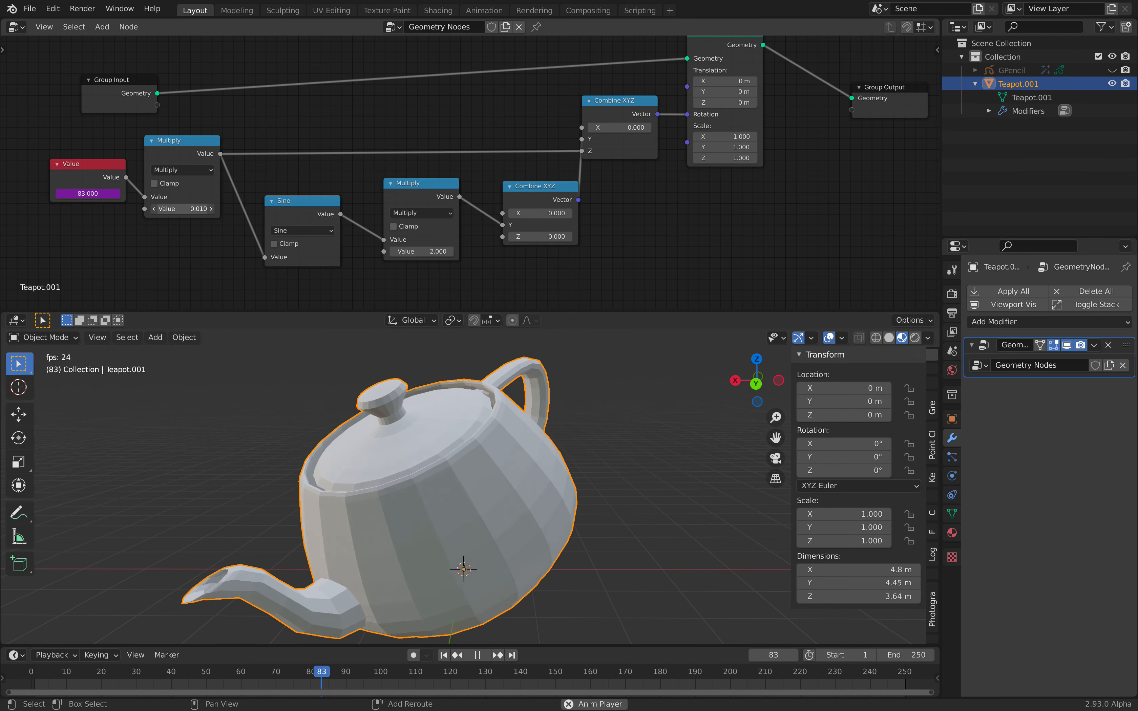
# Step: Set the factor of the first Multiply node to 0.03 and reposition the Sine node
pyautogui.scroll(-1, 310, 183)
pyautogui.moveTo(310, 183); pyautogui.dragTo(352, 114, button='middle')
pyautogui.moveTo(345, 130); pyautogui.dragTo(351, 121)
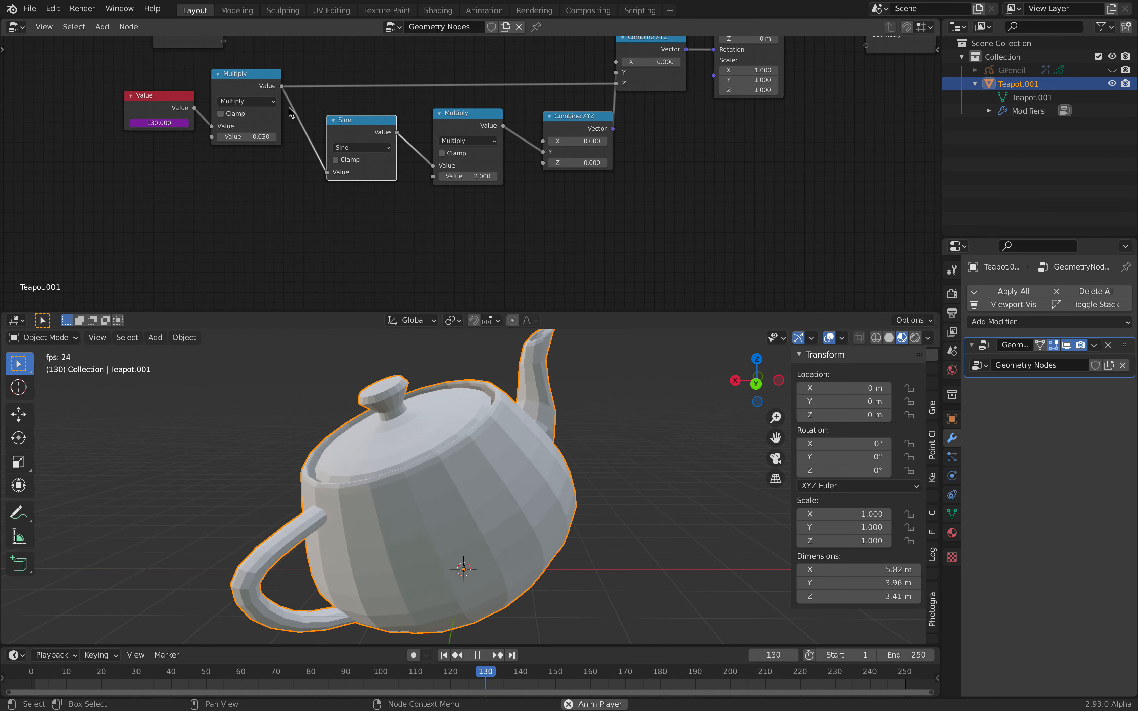
# Step: Duplicate the first Multiply, link it from the Value node into the Sine's input, and set its factor to 0.15
pyautogui.click(251, 72)
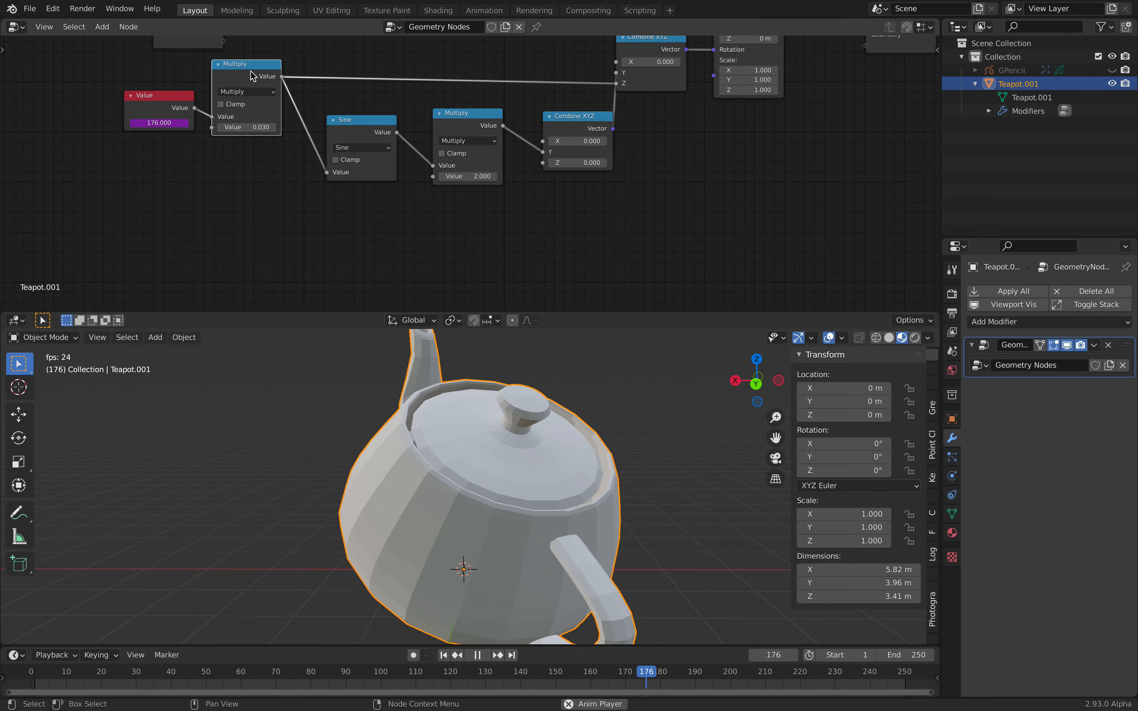
pyautogui.moveTo(250, 71); pyautogui.dragTo(257, 104)
pyautogui.click(259, 176)
pyautogui.moveTo(169, 95); pyautogui.dragTo(219, 220)
pyautogui.moveTo(290, 181); pyautogui.dragTo(327, 174)
pyautogui.moveTo(267, 232); pyautogui.dragTo(272, 231)
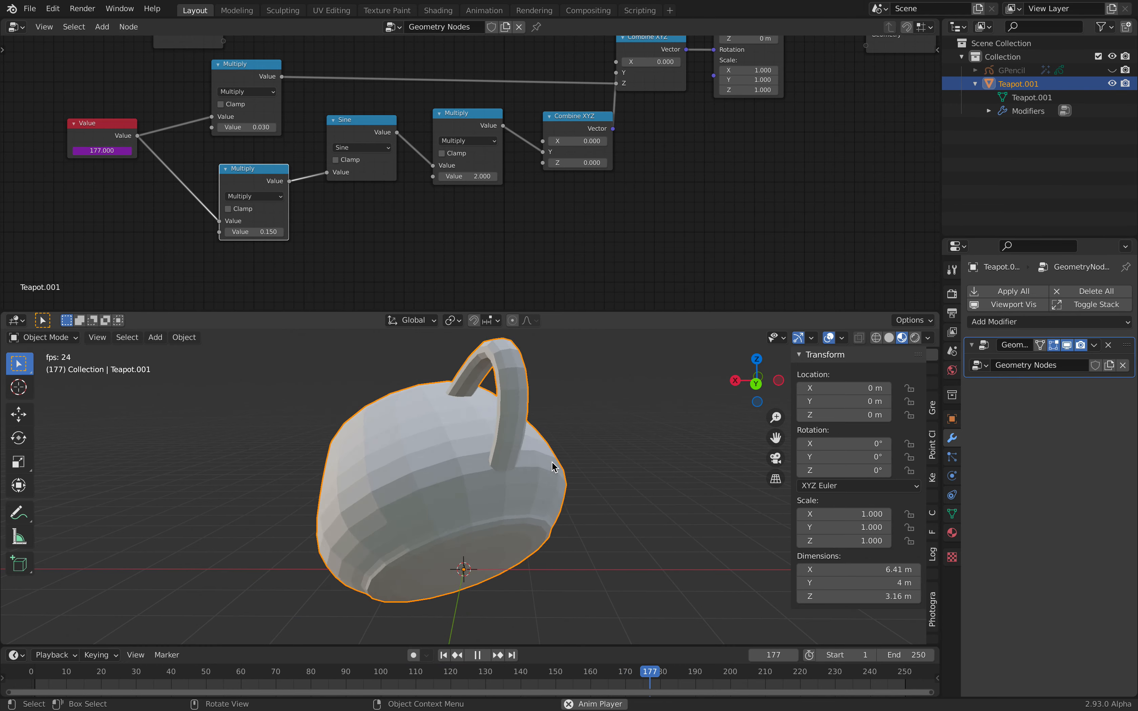
# Step: Stop playback, enlarge the 3D viewport and save the file
pyautogui.press('space')
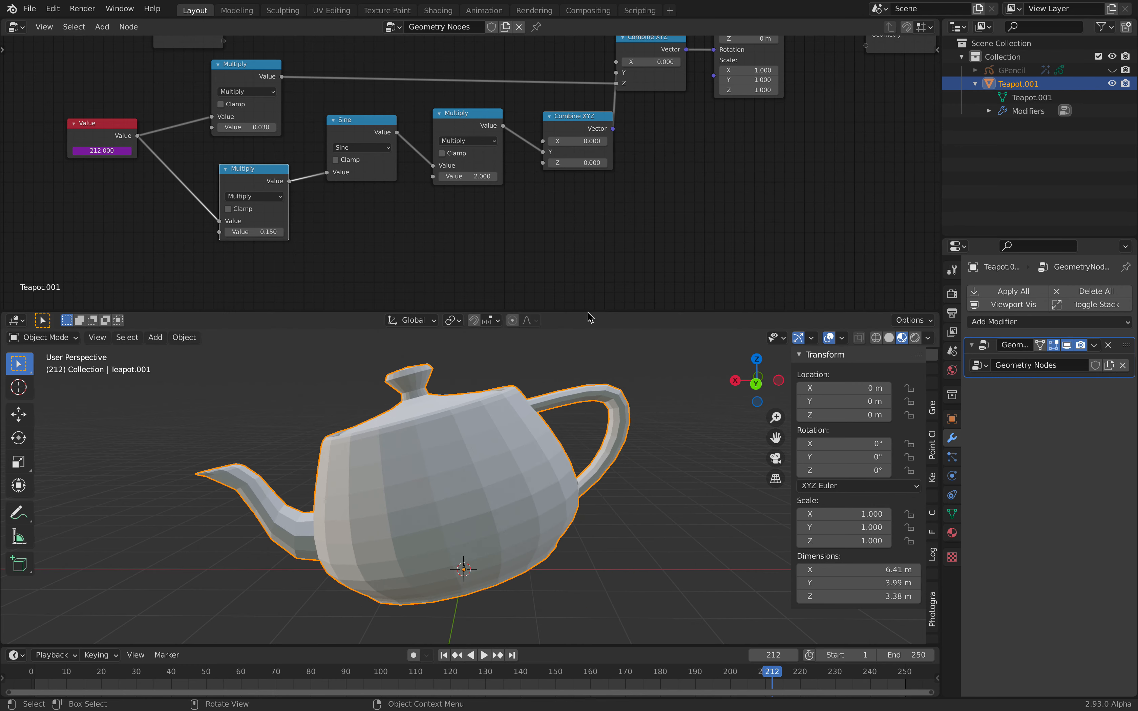
pyautogui.moveTo(588, 311); pyautogui.dragTo(588, 258)
pyautogui.click(638, 338)
pyautogui.hotkey('ctrl', 's')
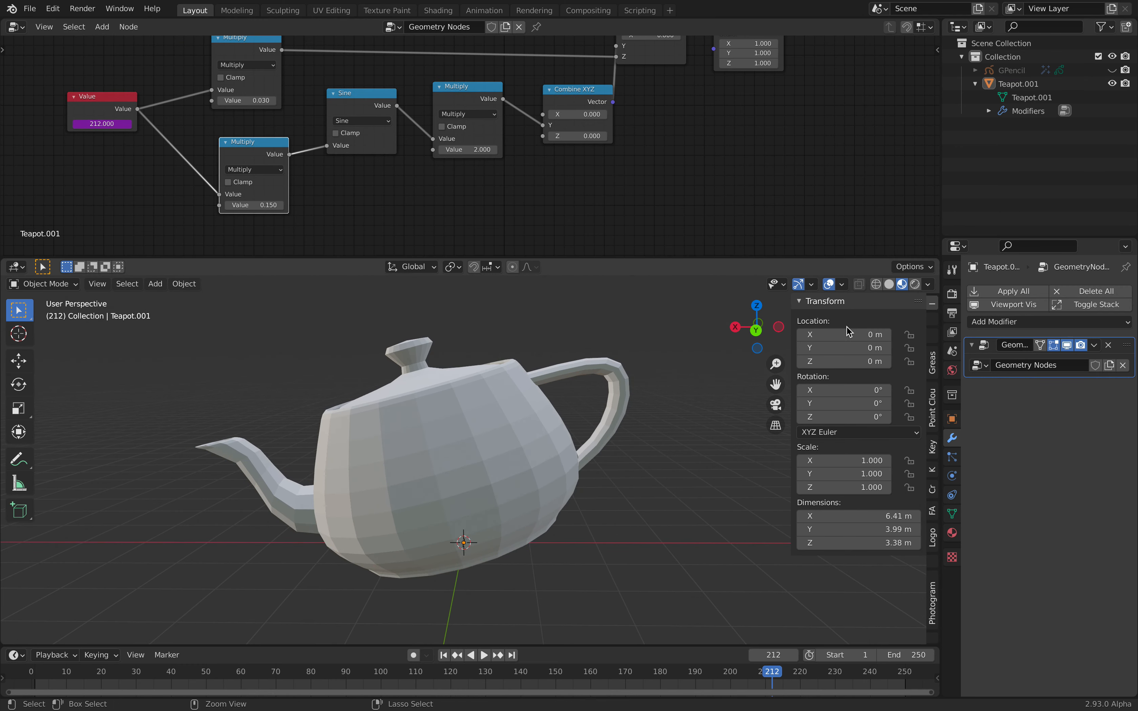
# Step: Add a Monkey mesh and move it along the X axis beside the teapot, to about X -4.62 m
pyautogui.scroll(-3, 523, 387)
pyautogui.keyDown('shift'); pyautogui.moveTo(524, 387); pyautogui.dragTo(433, 393, button='middle'); pyautogui.keyUp('shift')
pyautogui.hotkey('shift', 'a')
pyautogui.moveTo(554, 341)
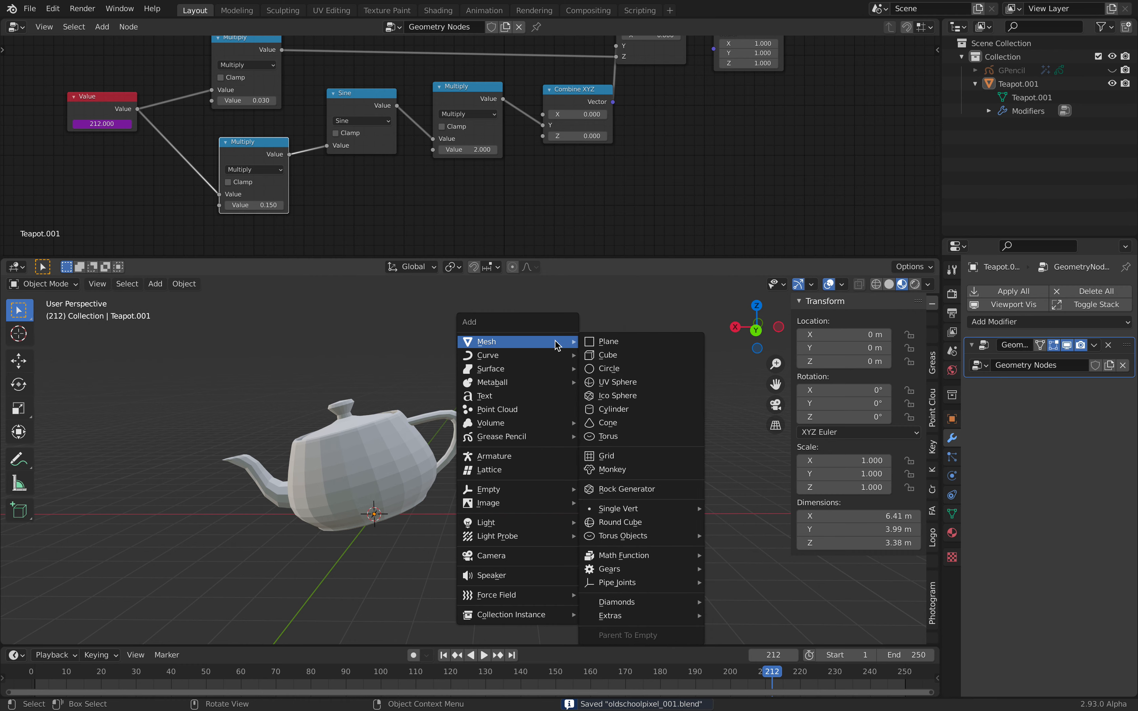
pyautogui.click(635, 474)
pyautogui.press('g')
pyautogui.press('x')
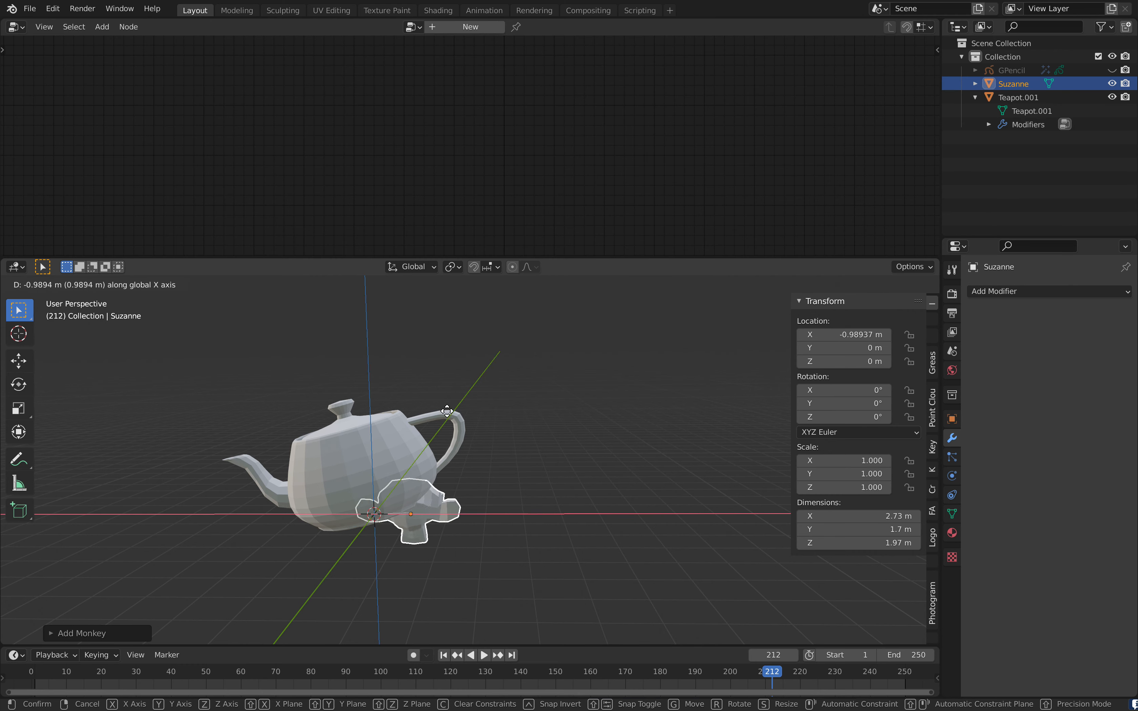
pyautogui.click(571, 472)
# Step: Give the monkey a Geometry Nodes modifier that uses the teapot's existing Geometry Nodes group
pyautogui.click(1011, 291)
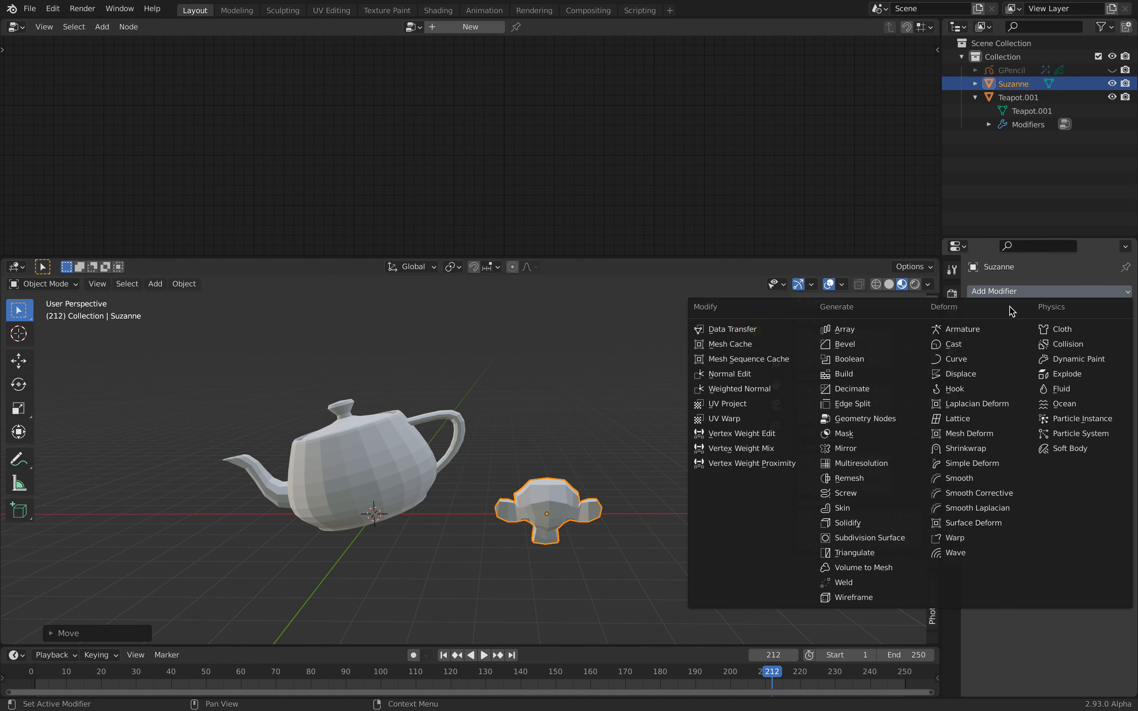
pyautogui.click(898, 420)
pyautogui.click(979, 365)
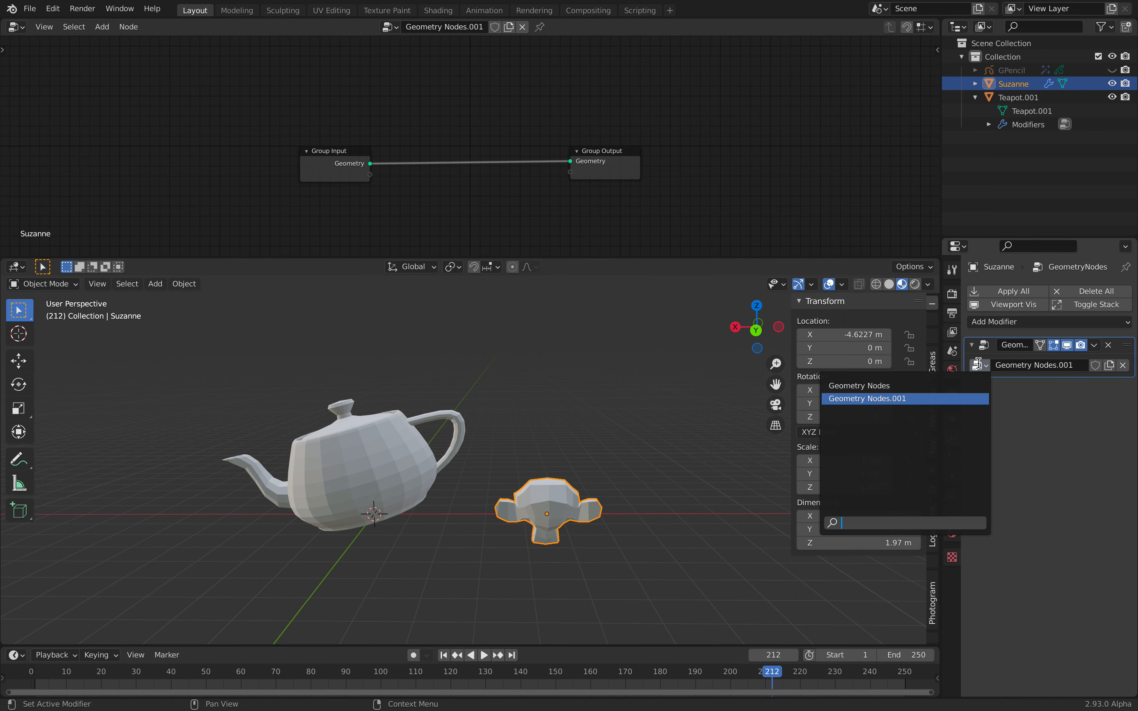
pyautogui.click(960, 386)
# Step: Set the animation's end frame to 1000 and play back both rotating objects
pyautogui.press('space')
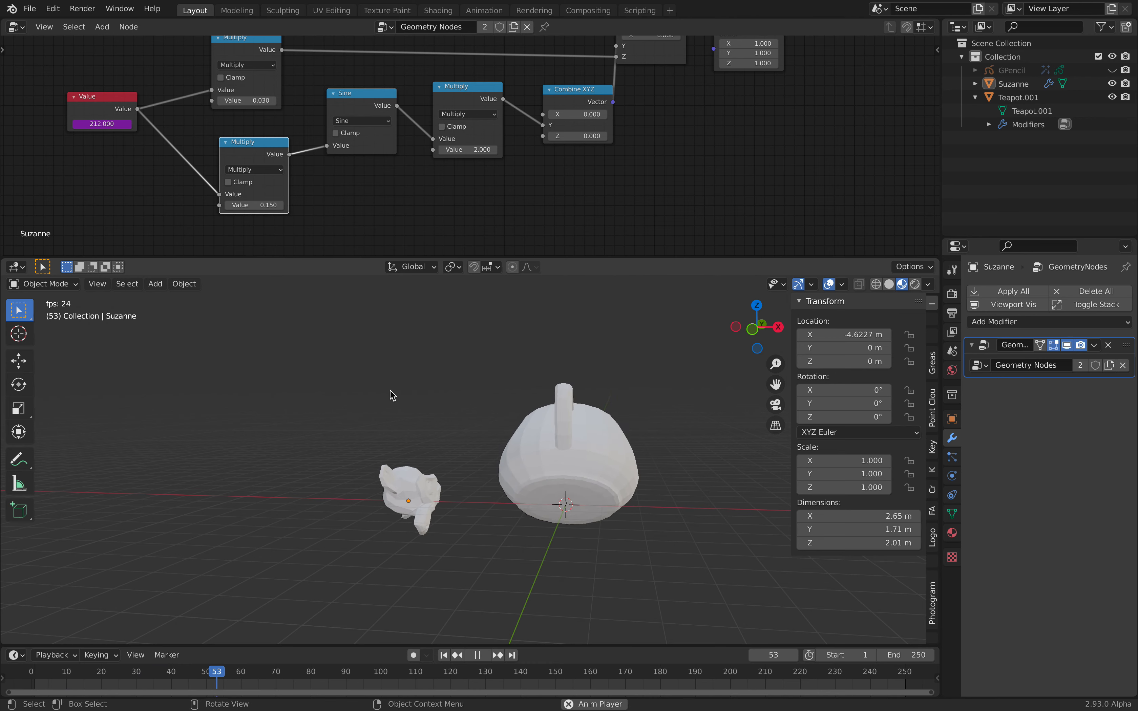
pyautogui.press('space')
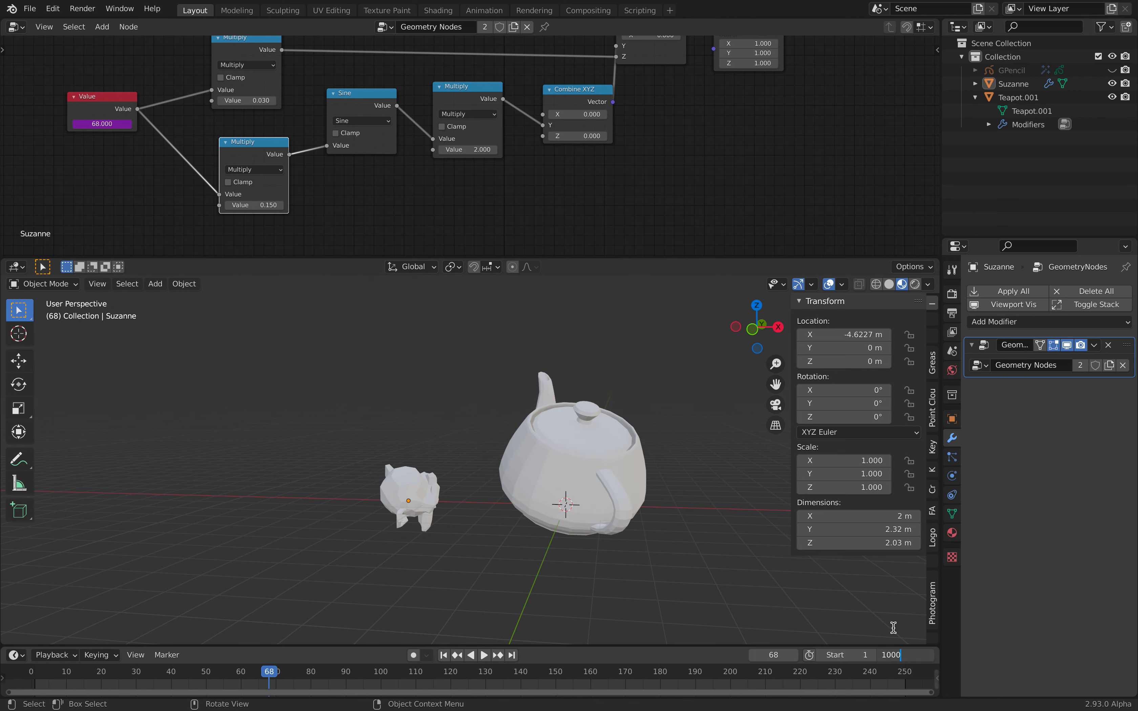
pyautogui.press('Return')
pyautogui.press('space')
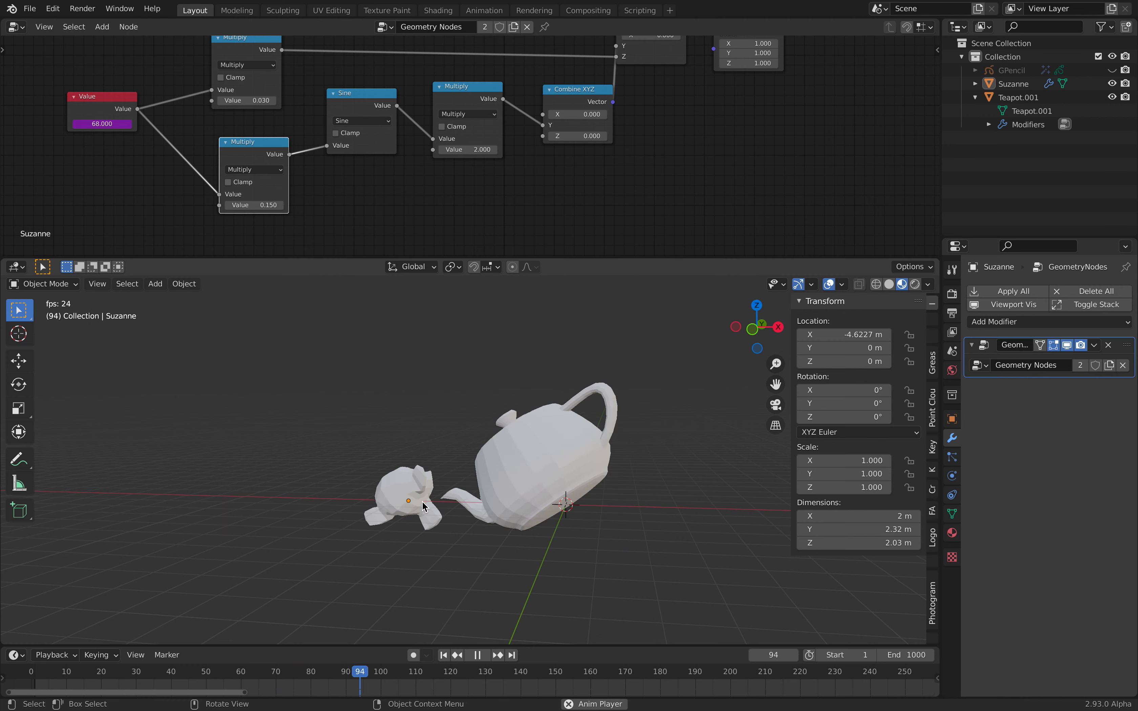
# Step: Stop playback and scale up the monkey's mesh in Edit Mode
pyautogui.press('space')
pyautogui.press('Tab')
pyautogui.press('s')
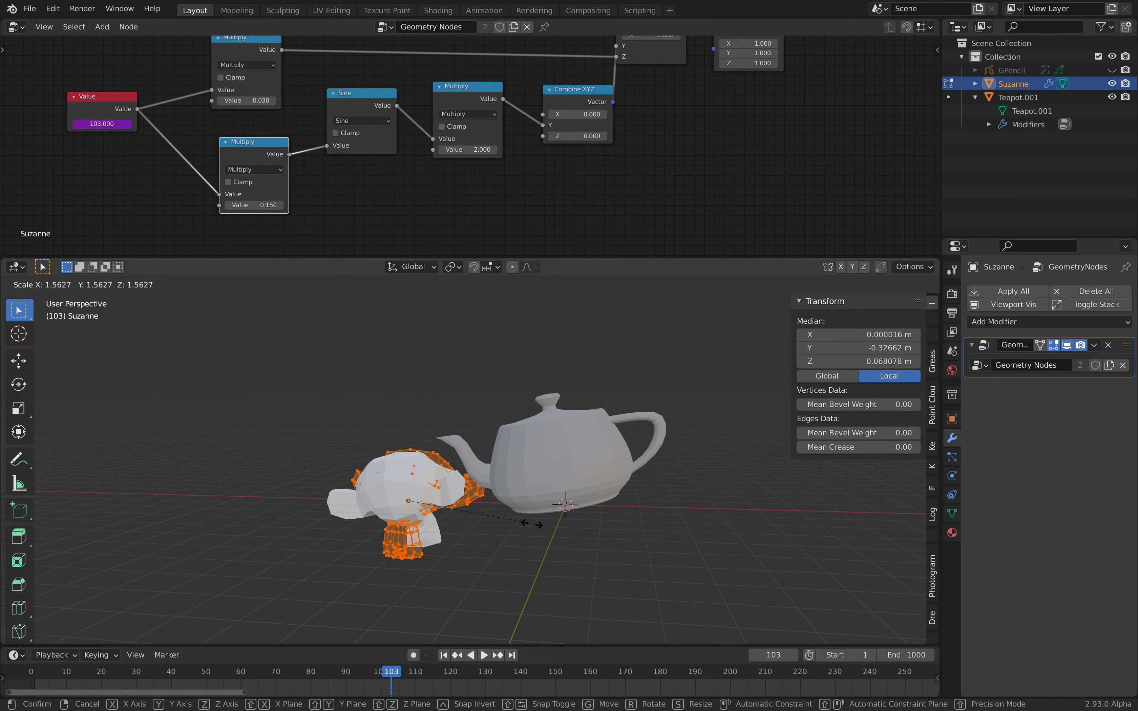
pyautogui.click(494, 510)
pyautogui.press('Tab')
# Step: Raise the monkey and move it clear of the teapot, to about X -6.06 m, Y -0.35 m, Z 1.36 m
pyautogui.press('g')
pyautogui.press('z')
pyautogui.click(488, 453)
pyautogui.press('g')
pyautogui.click(422, 449)
pyautogui.press('g')
pyautogui.click(445, 471)
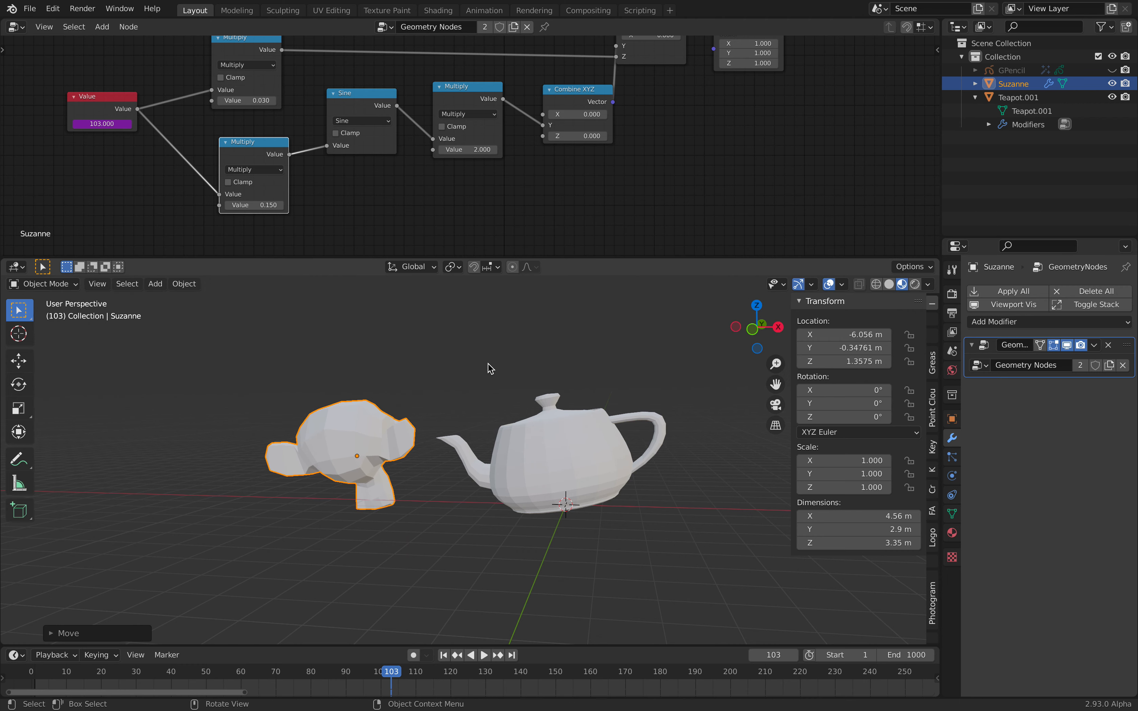
# Step: Add a camera, align it to the current view of both objects, and save the file
pyautogui.hotkey('alt', 'a')
pyautogui.hotkey('shift', 'a')
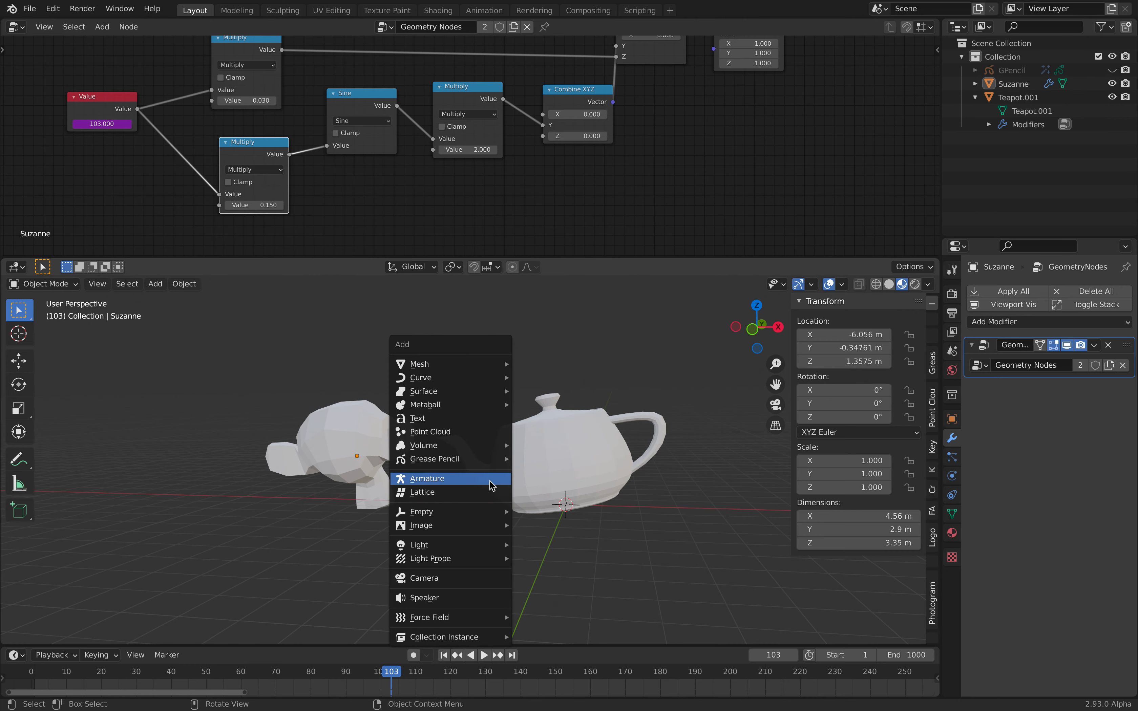
pyautogui.click(475, 578)
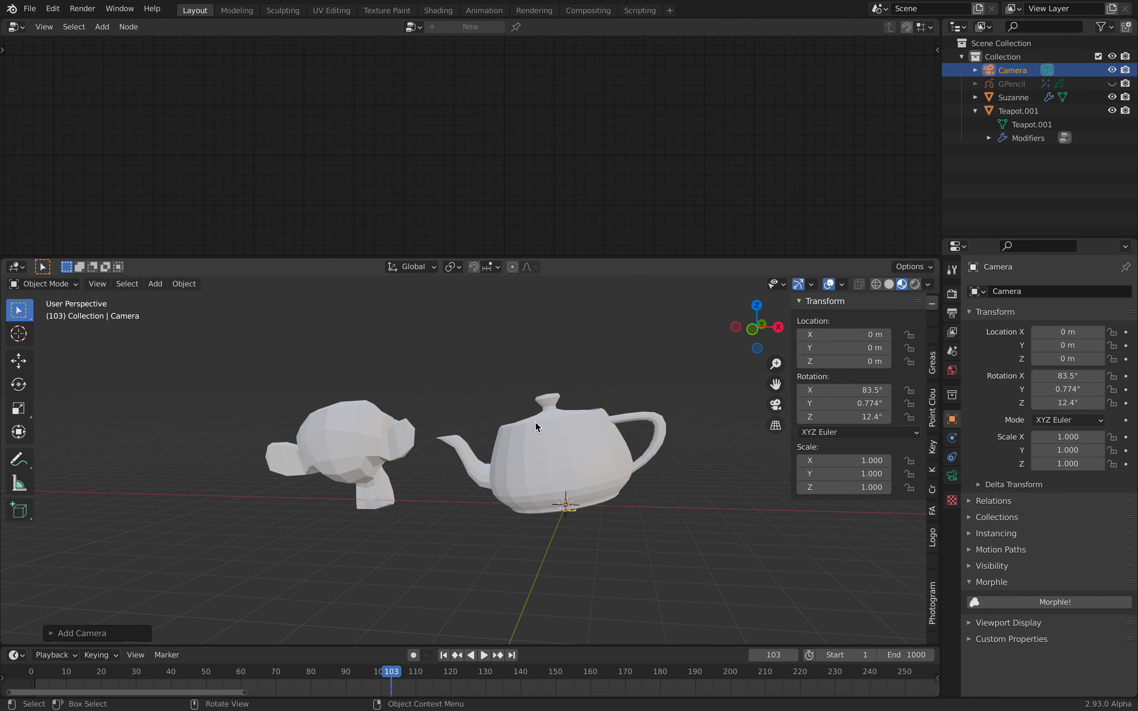
pyautogui.click(107, 288)
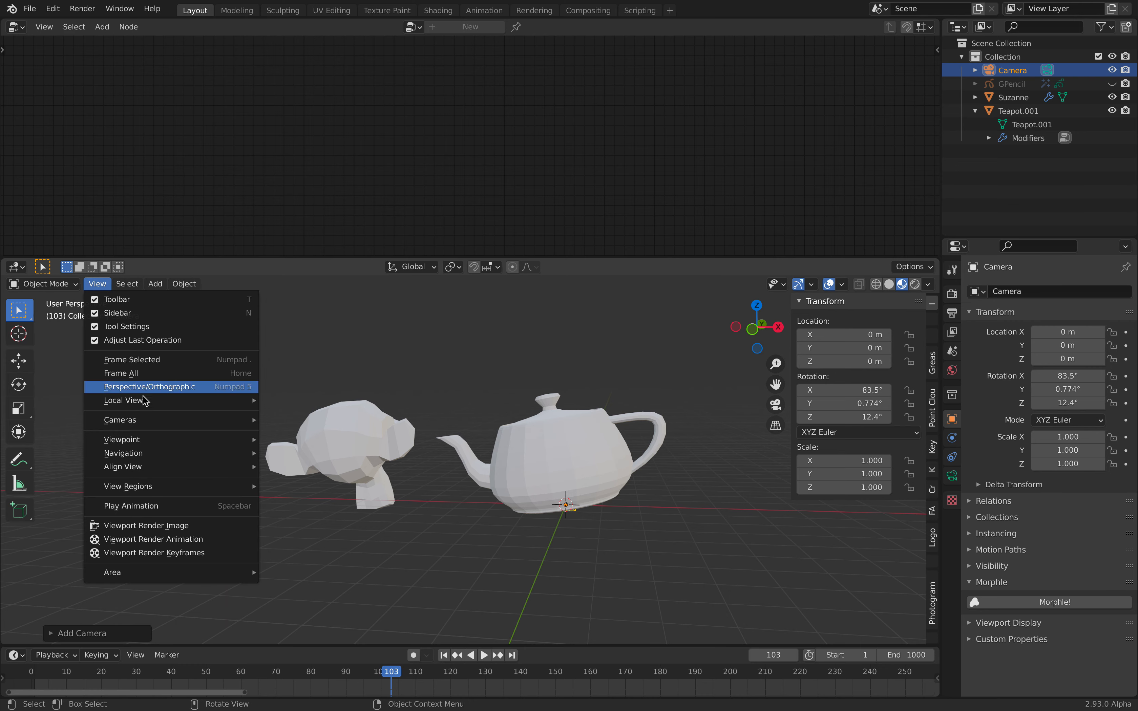
pyautogui.moveTo(174, 420)
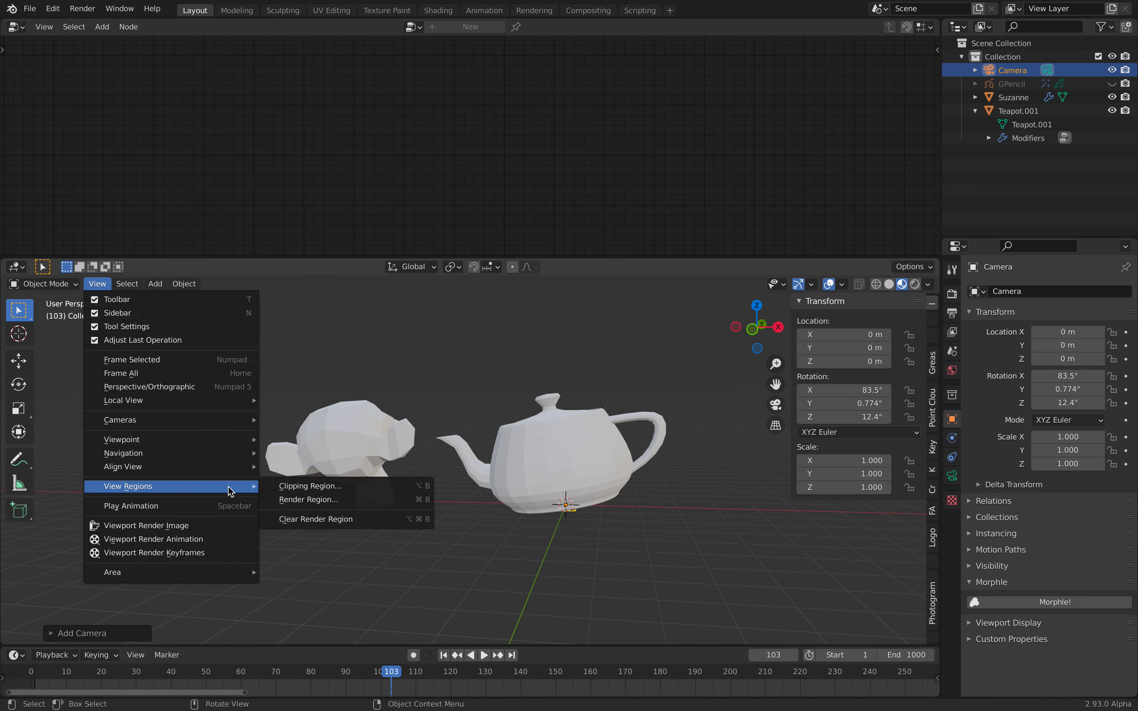
pyautogui.moveTo(237, 467)
pyautogui.click(299, 486)
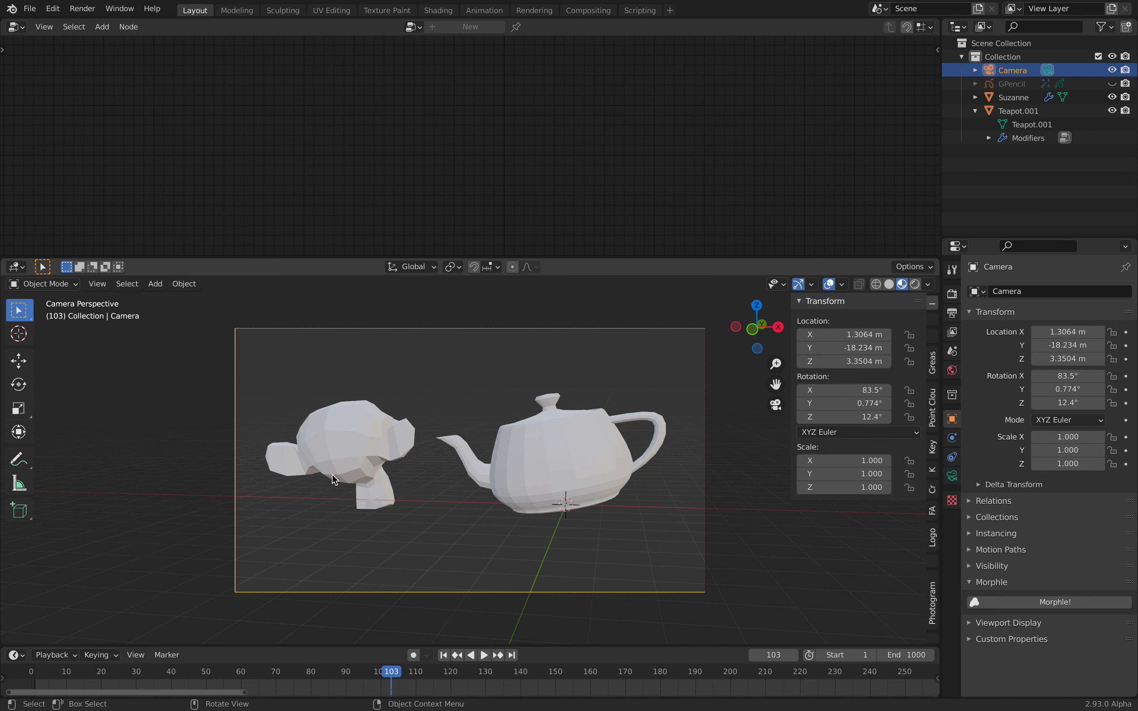
pyautogui.hotkey('ctrl', 's')
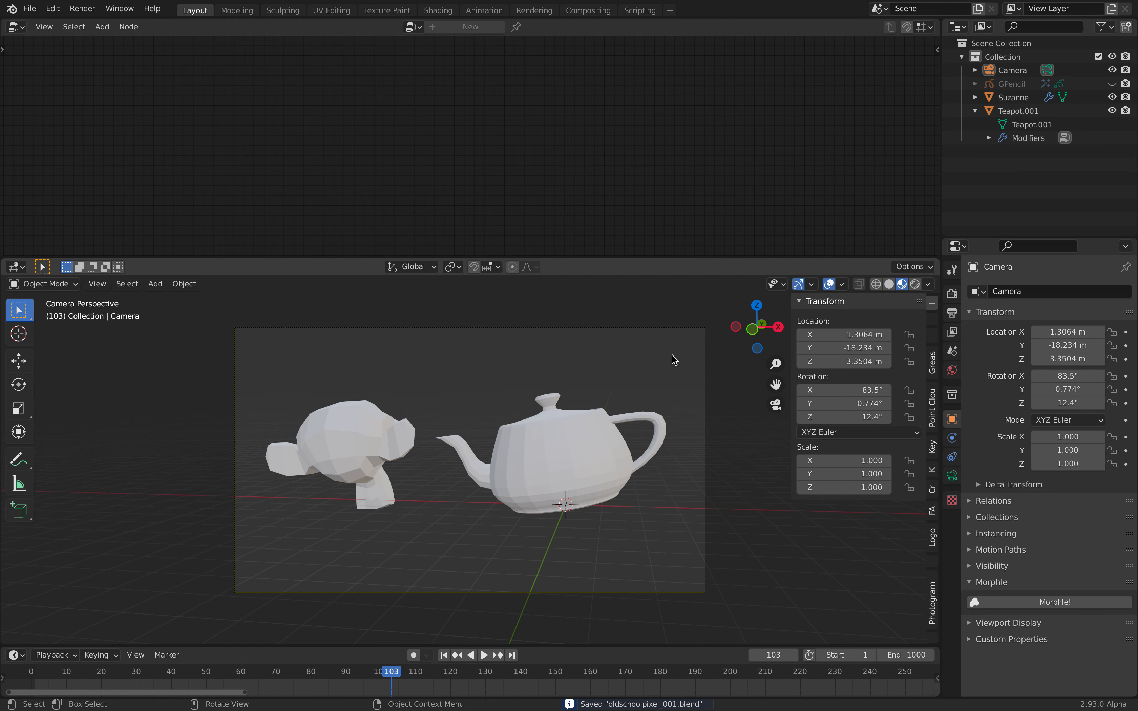
# Step: Move the teapot and monkey into a new collection named HIDE and toggle its viewport visibility off and on
pyautogui.click(585, 451)
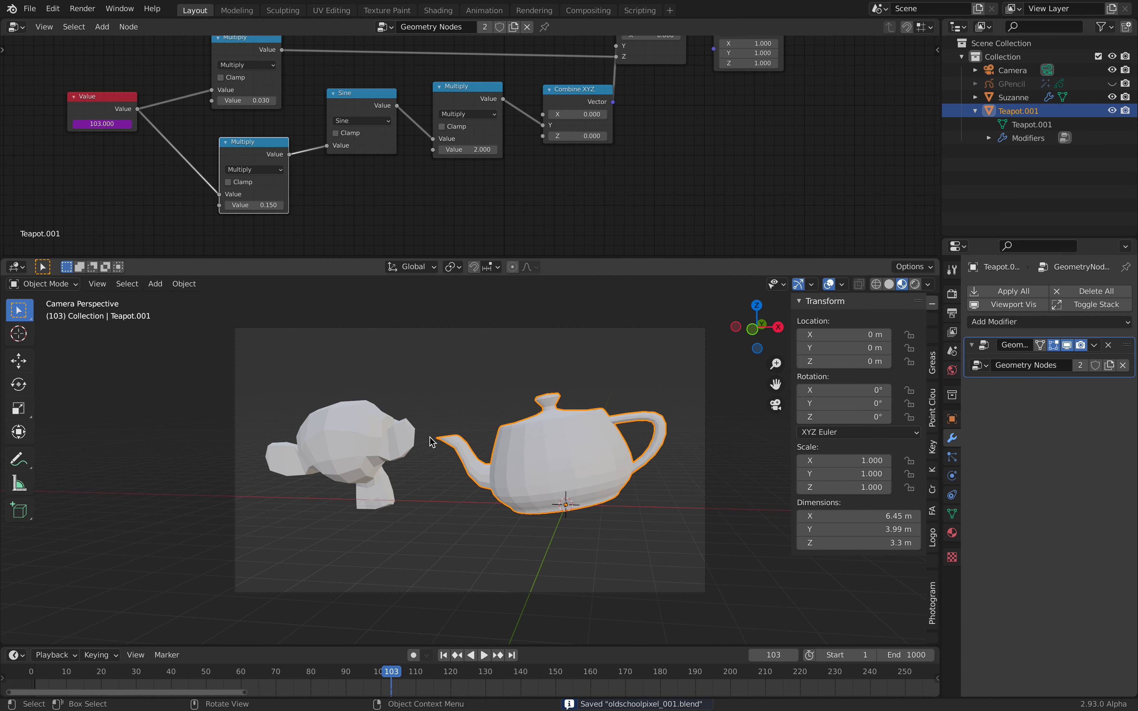
pyautogui.keyDown('shift'); pyautogui.click(390, 440); pyautogui.keyUp('shift')
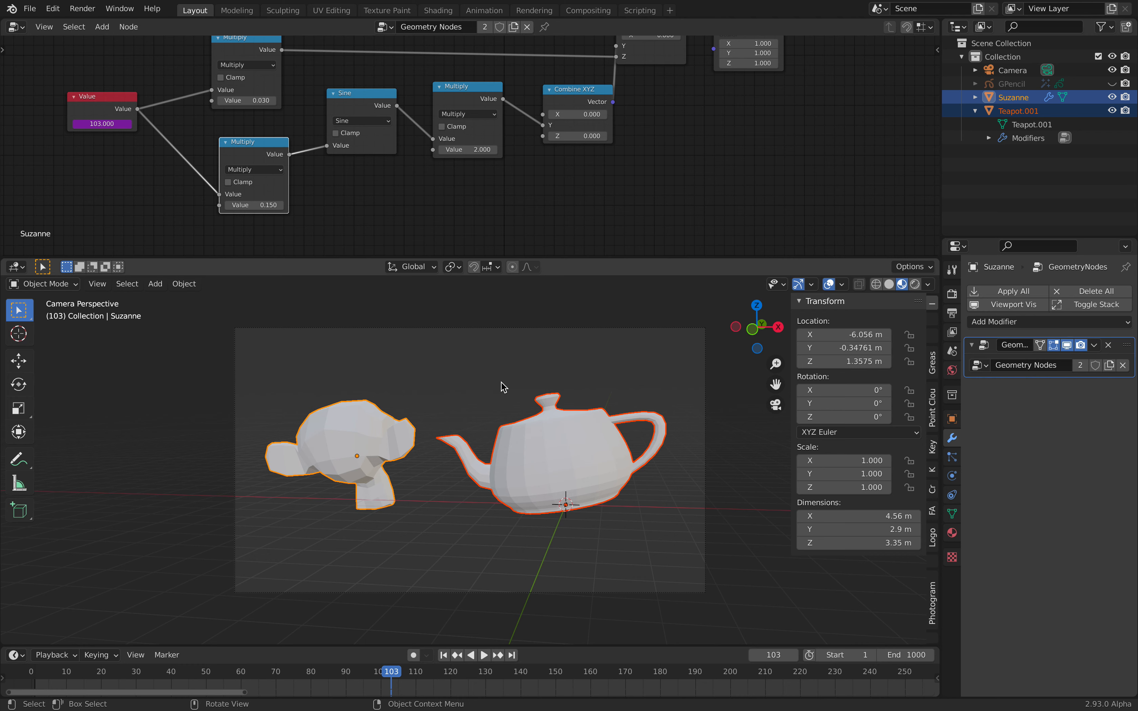
pyautogui.press('m')
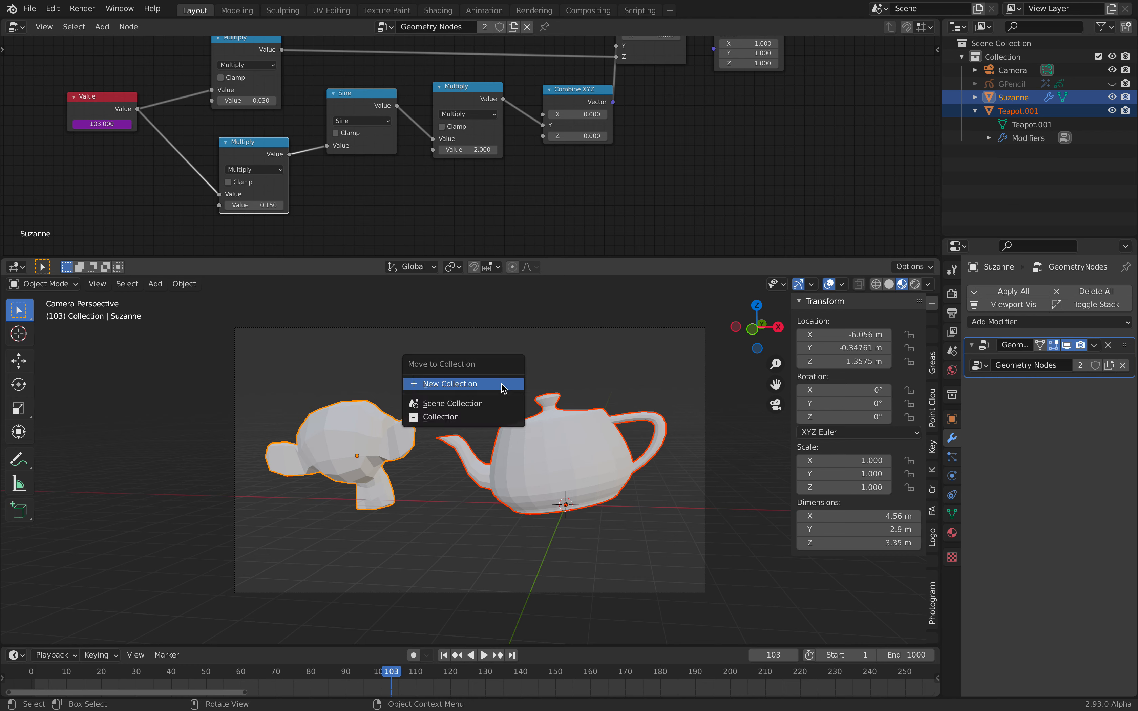
pyautogui.click(489, 384)
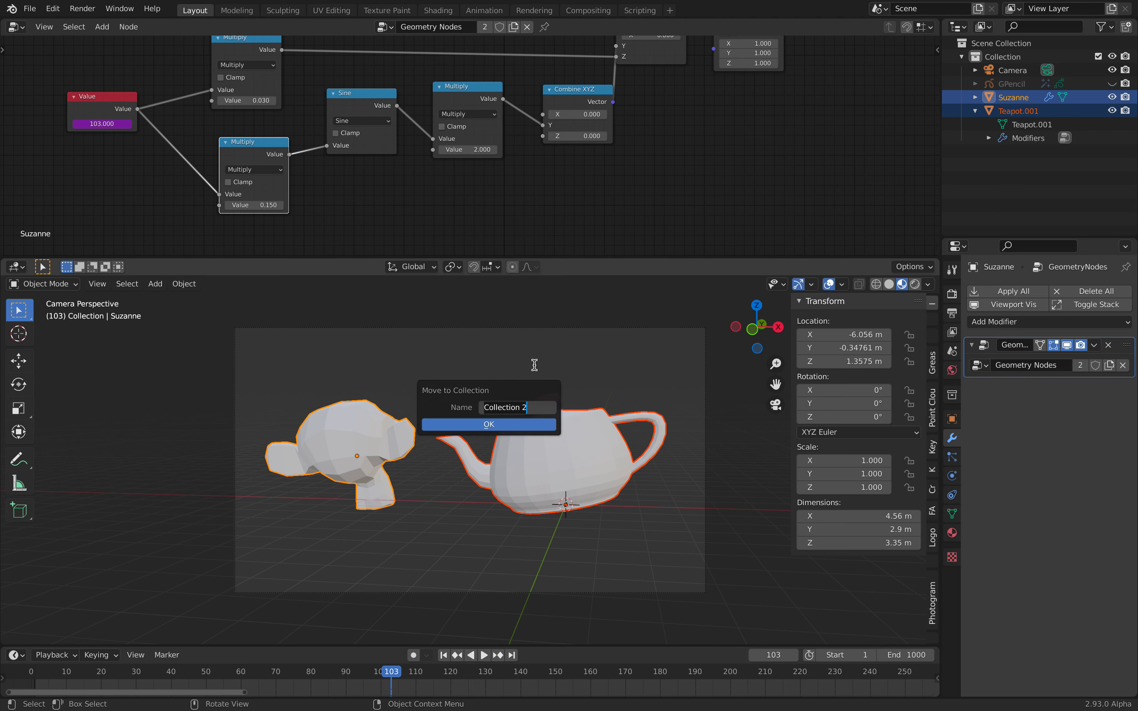
pyautogui.click(505, 426)
pyautogui.click(1112, 97)
pyautogui.click(1112, 97)
pyautogui.click(1112, 96)
pyautogui.click(1113, 97)
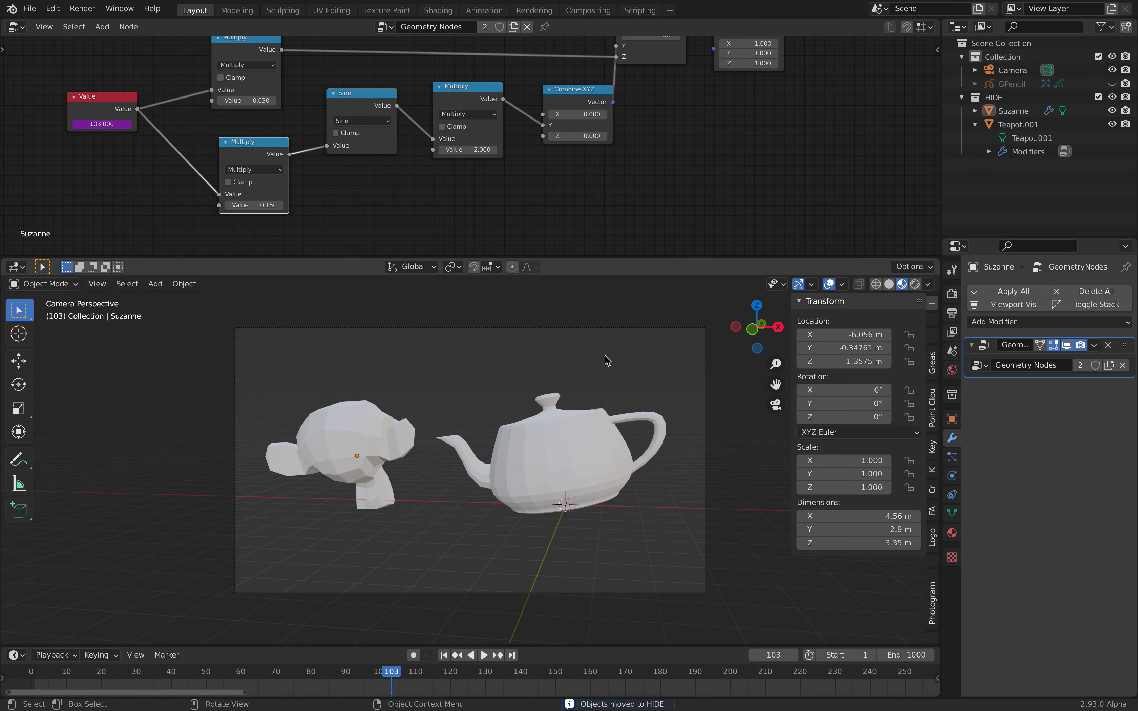
# Step: Add a Grease Pencil Collection Line Art object and set its source collection to HIDE
pyautogui.press('F3')
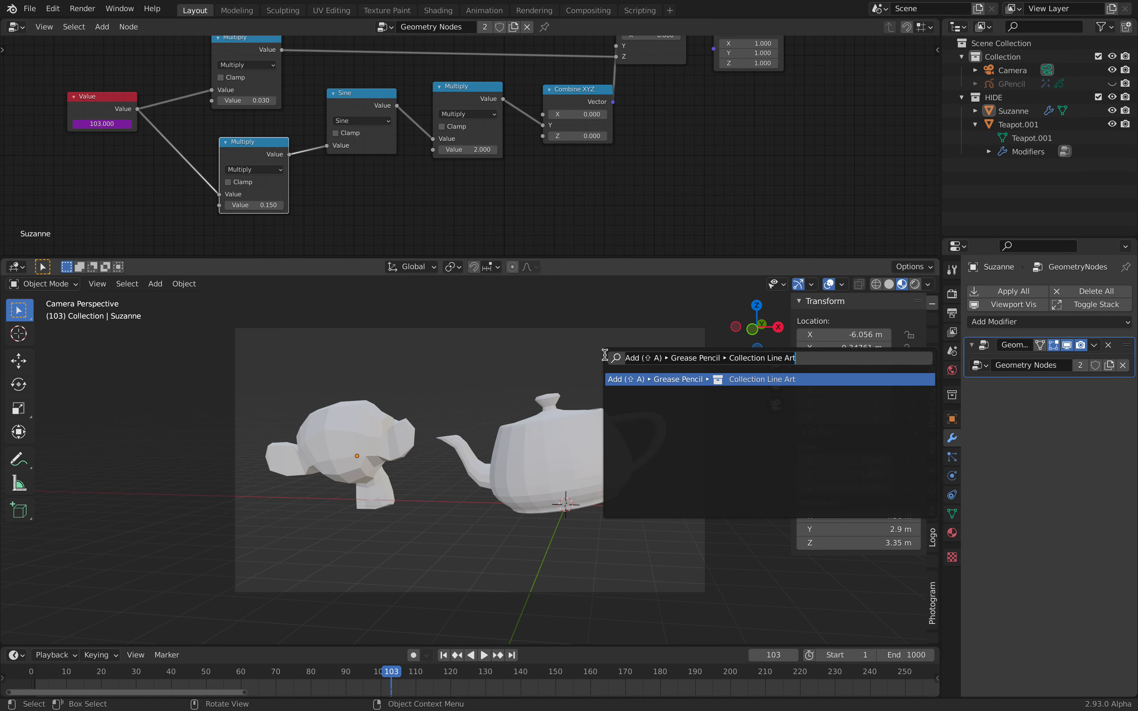
pyautogui.click(760, 379)
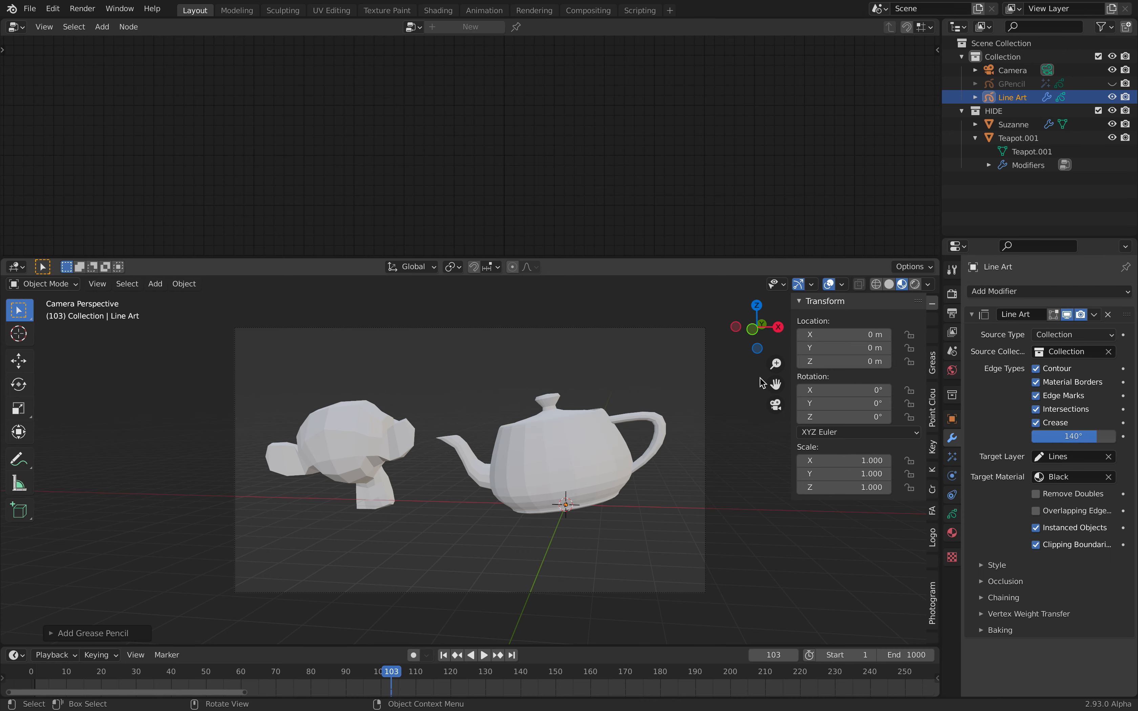
pyautogui.click(1072, 346)
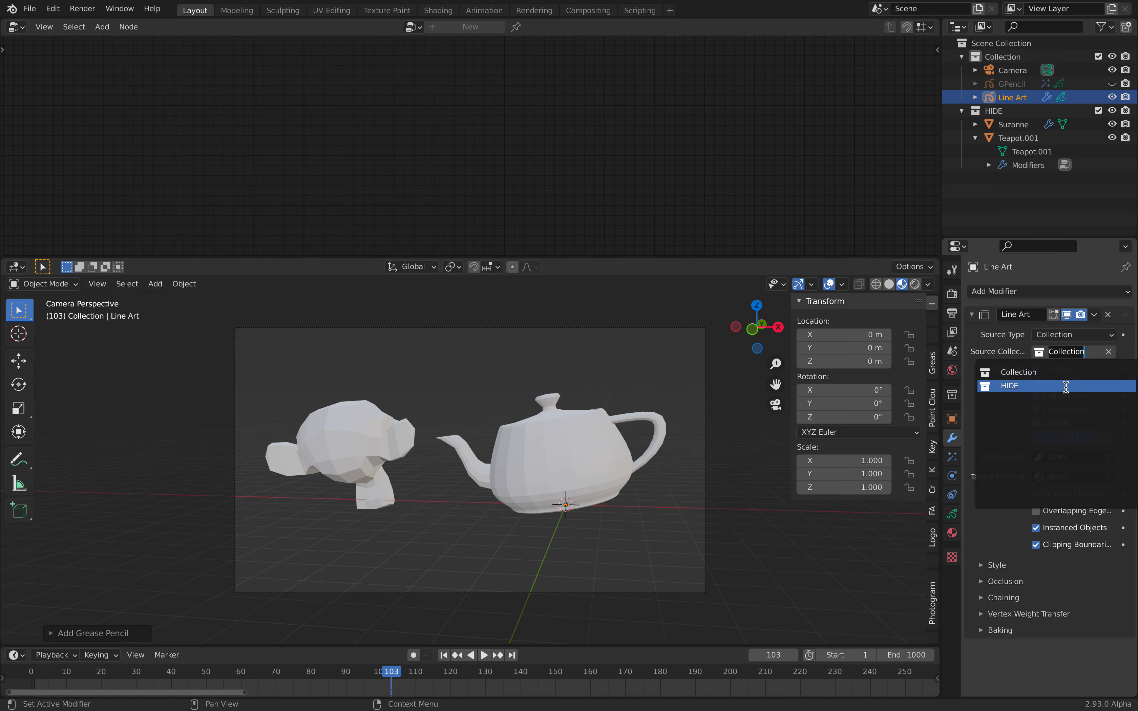
pyautogui.click(1062, 386)
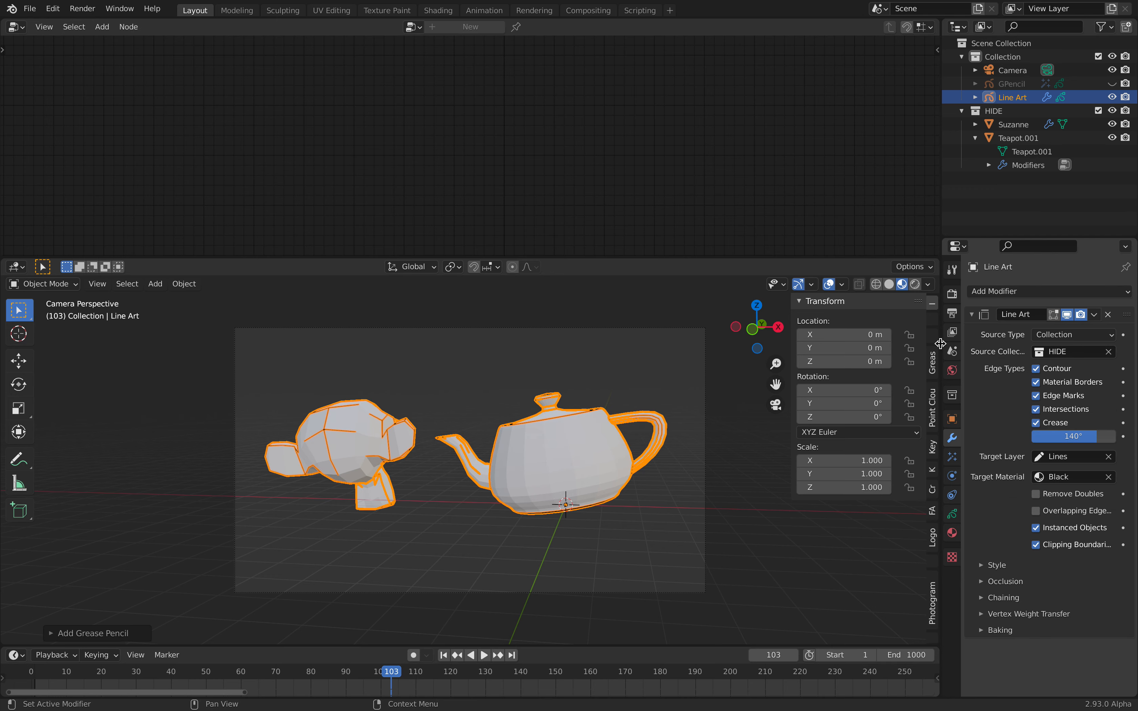
# Step: Hide the HIDE collection in the viewport and play the animation to preview only the line art
pyautogui.click(1113, 111)
pyautogui.press('space')
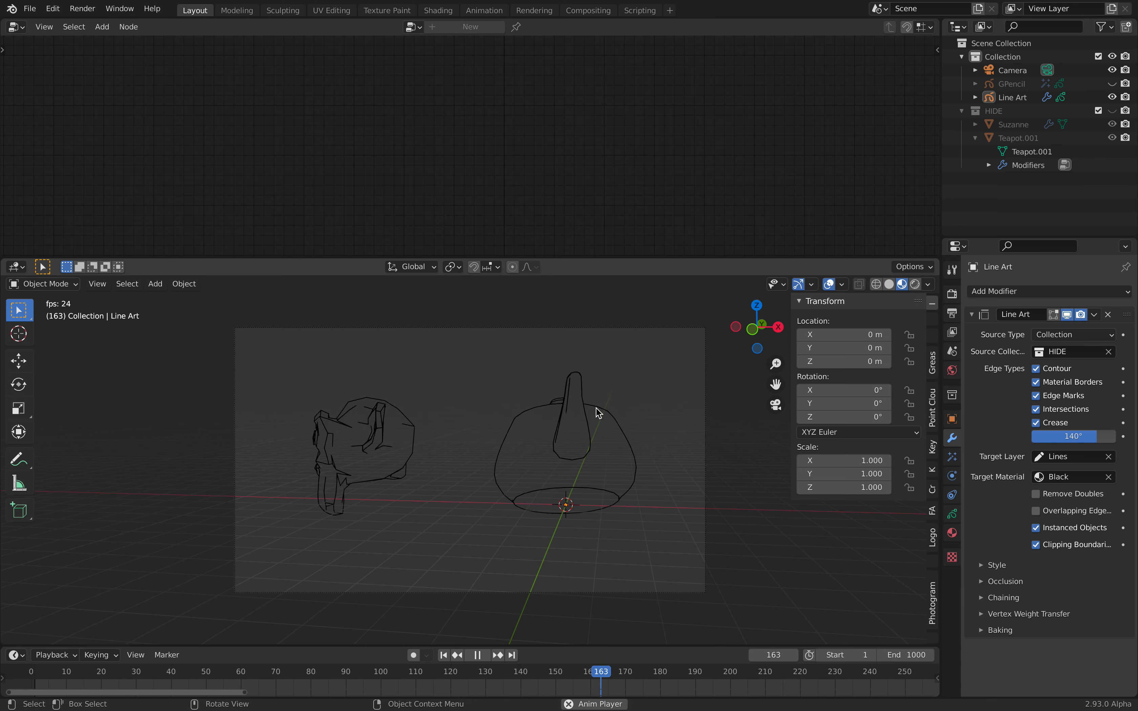
pyautogui.press('space')
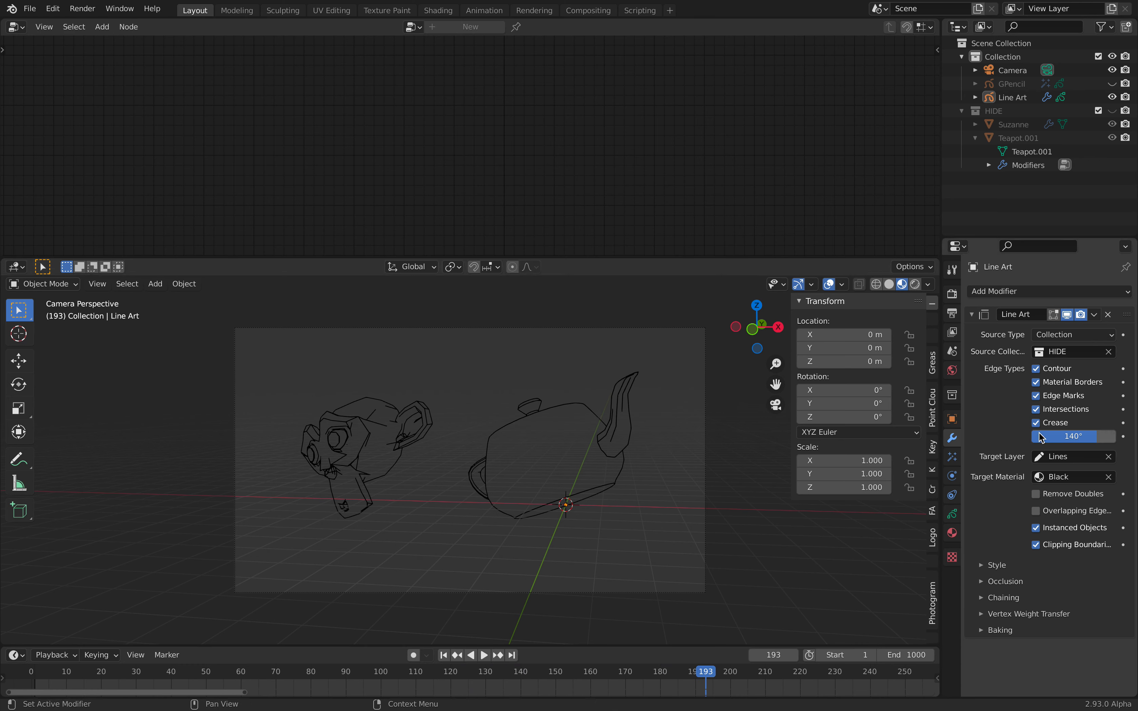
# Step: Disable the Crease edge type in the Line Art modifier and play the animation to preview the simplified outlines
pyautogui.click(1045, 425)
pyautogui.click(1036, 423)
pyautogui.click(1036, 422)
pyautogui.click(585, 416)
pyautogui.press('space')
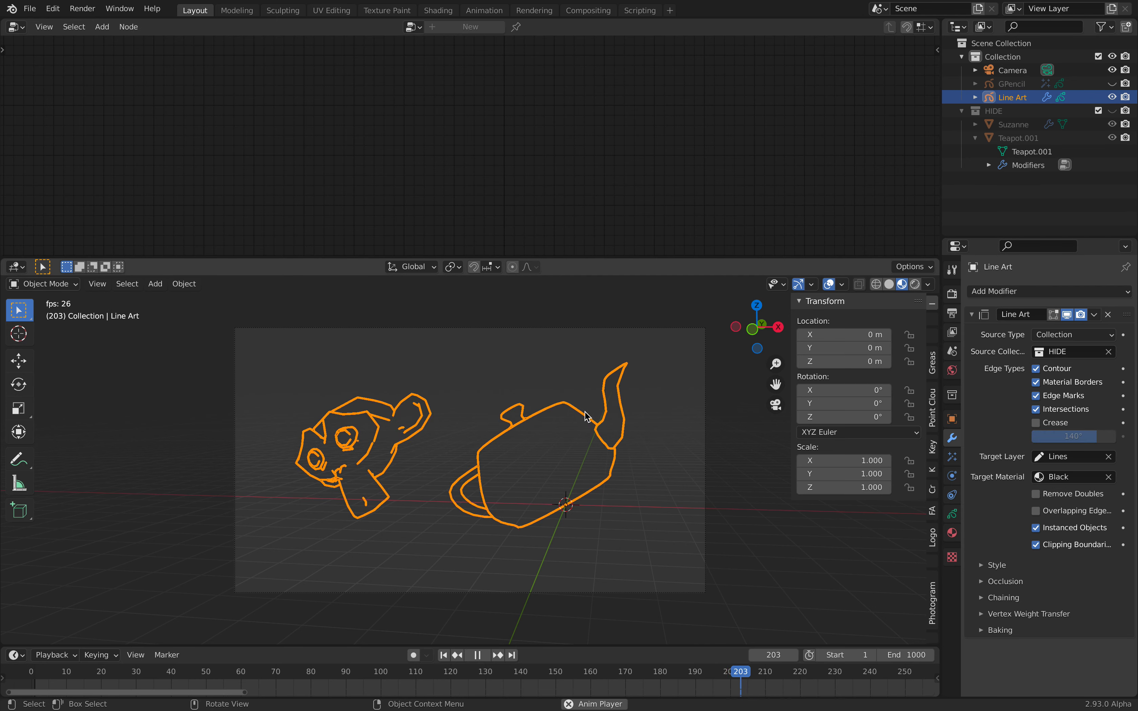
pyautogui.click(585, 379)
pyautogui.press('space')
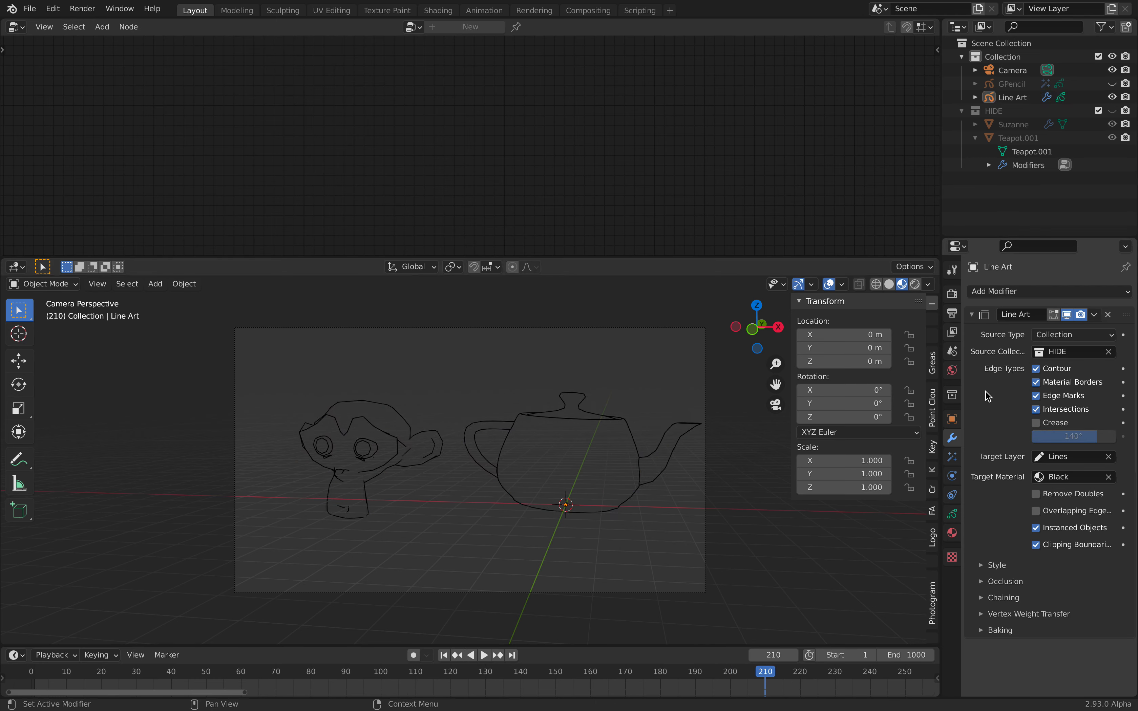
# Step: Add a Pixelate effect to the Line Art object with X and Y size 35 px and antialiasing disabled
pyautogui.click(952, 457)
pyautogui.click(997, 292)
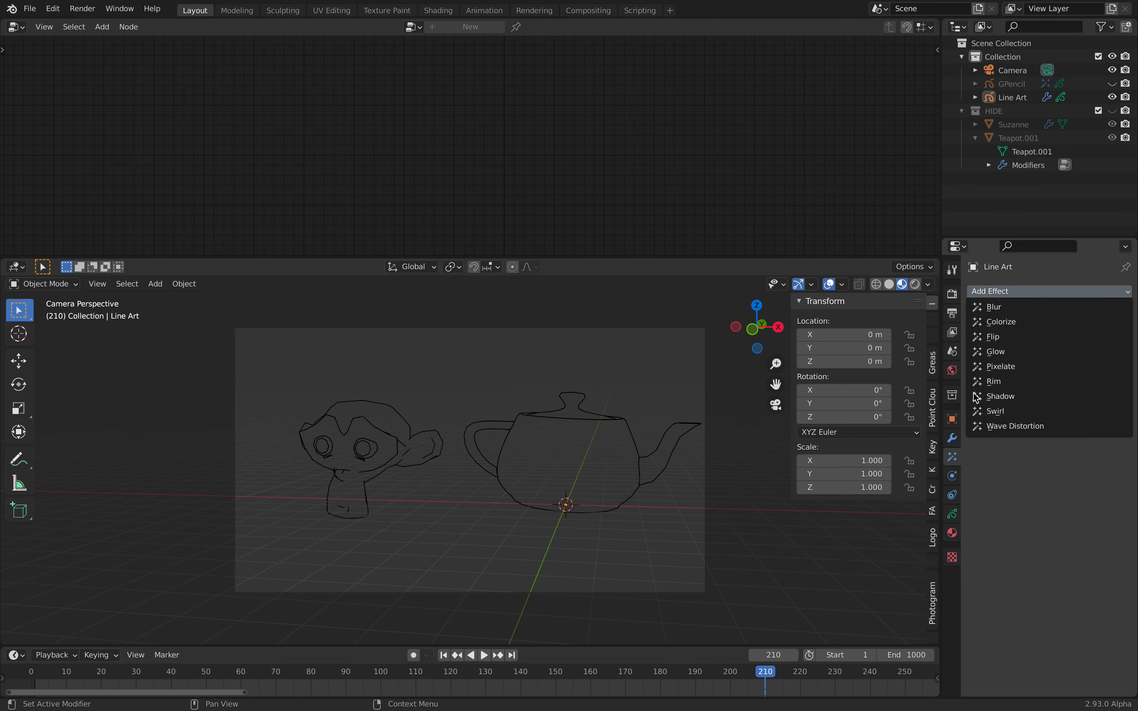
pyautogui.click(1001, 367)
pyautogui.click(1073, 337)
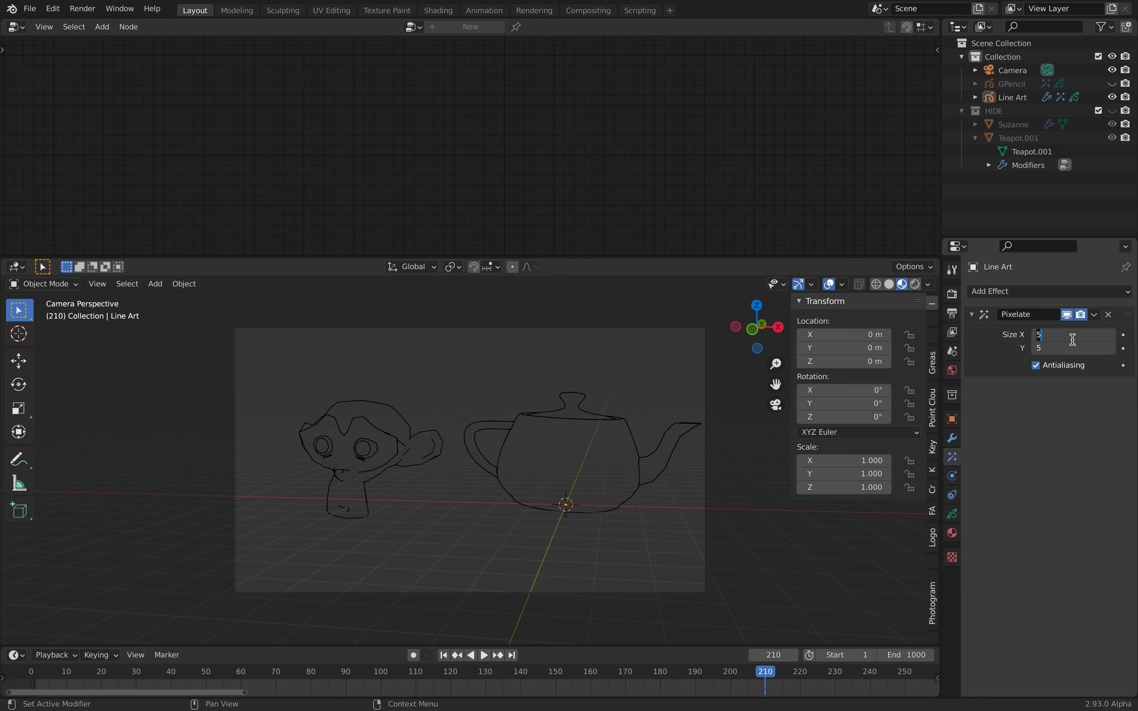
pyautogui.click(1065, 366)
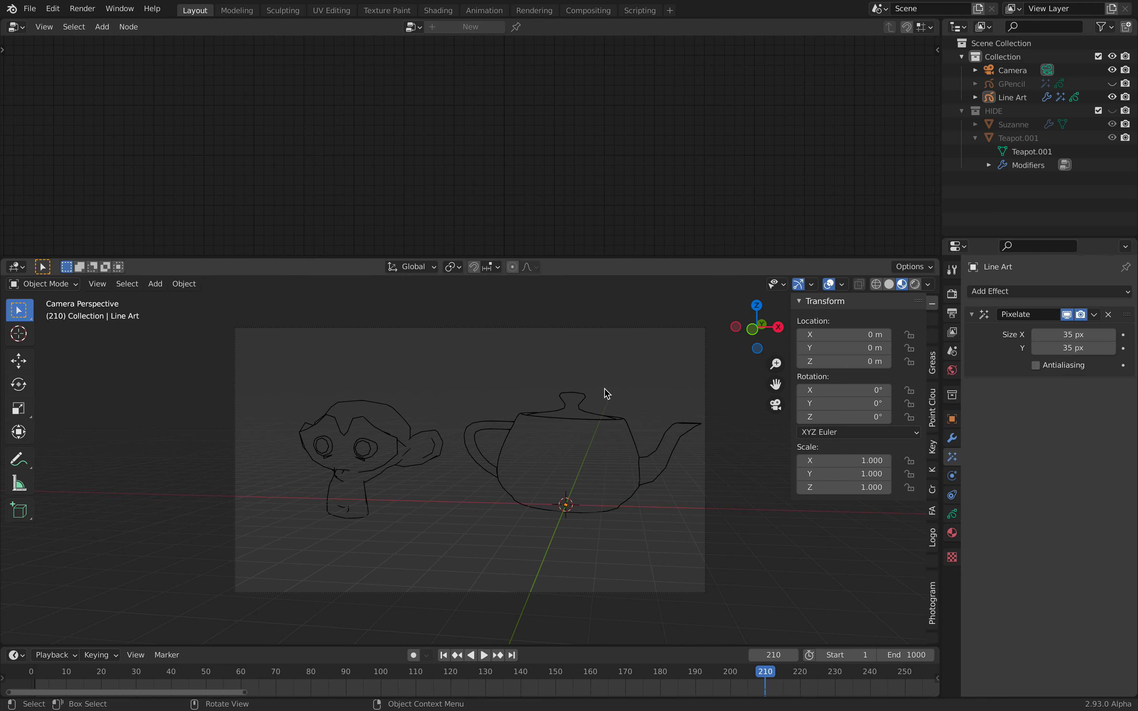
# Step: Show the viewport in Rendered shading, play the pixelated line art animation, and save the file
pyautogui.click(920, 286)
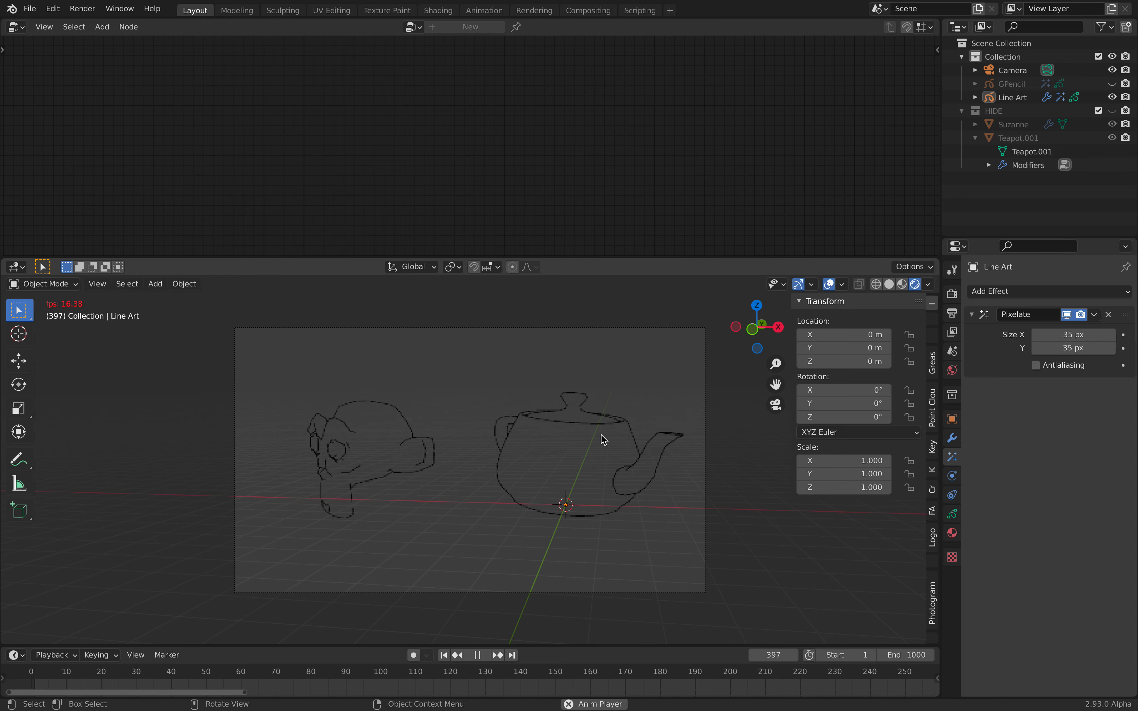
pyautogui.press('space')
pyautogui.hotkey('ctrl', 's')
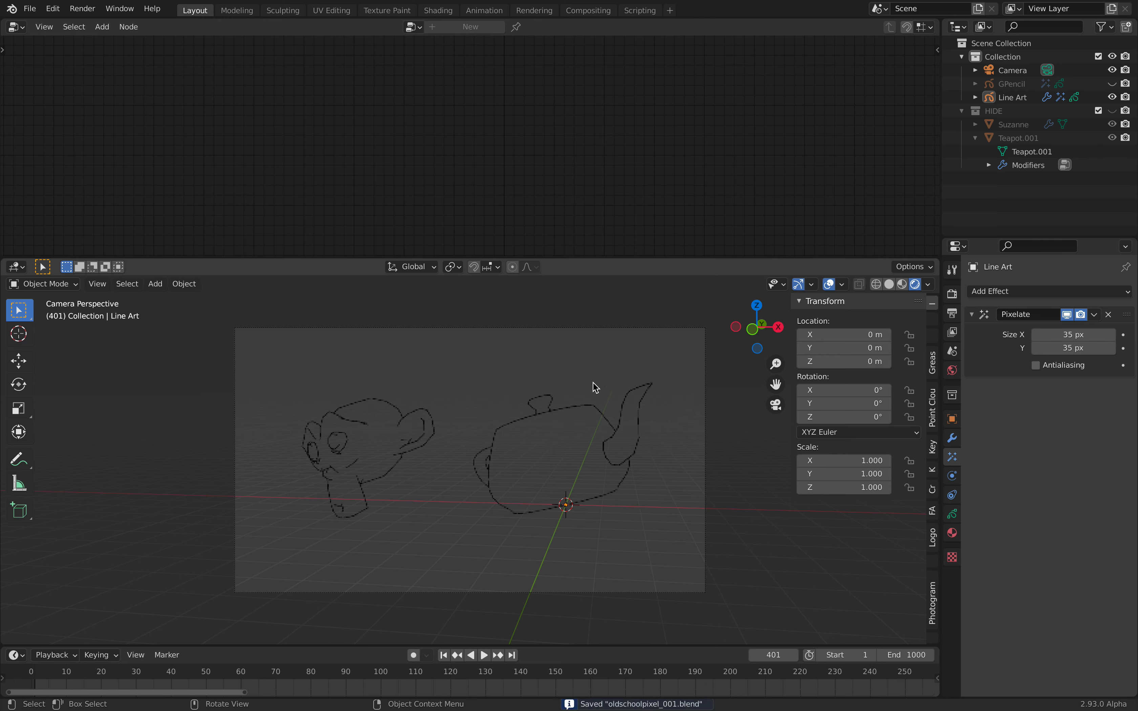
# Step: Add a Noise modifier to the Line Art object with Position 0.43, Noise Scale 0.484 and Noise Offset 8.730
pyautogui.click(954, 439)
pyautogui.click(974, 315)
pyautogui.click(995, 292)
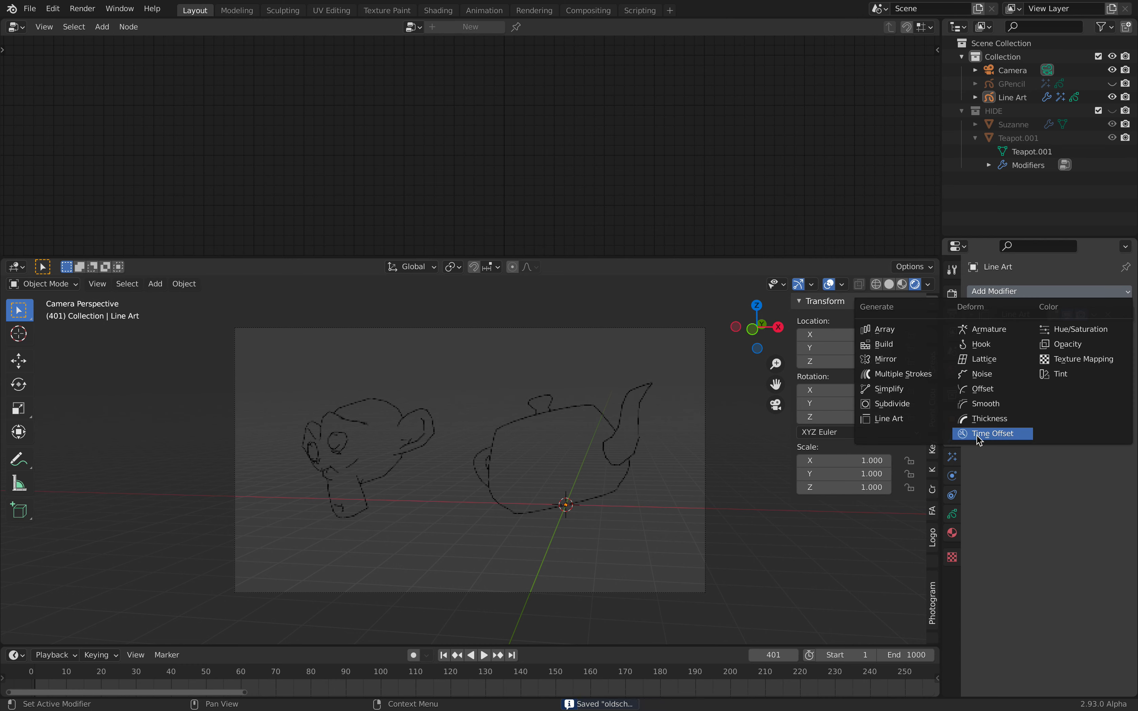
pyautogui.click(988, 375)
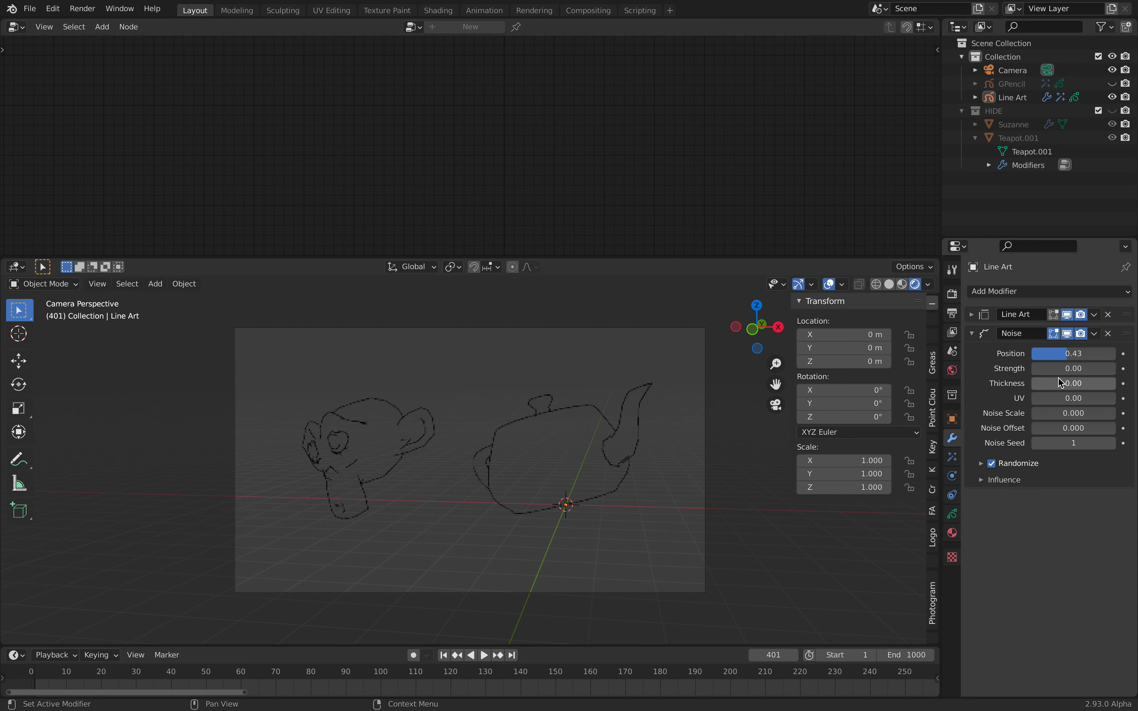
pyautogui.moveTo(1058, 382); pyautogui.dragTo(1070, 382)
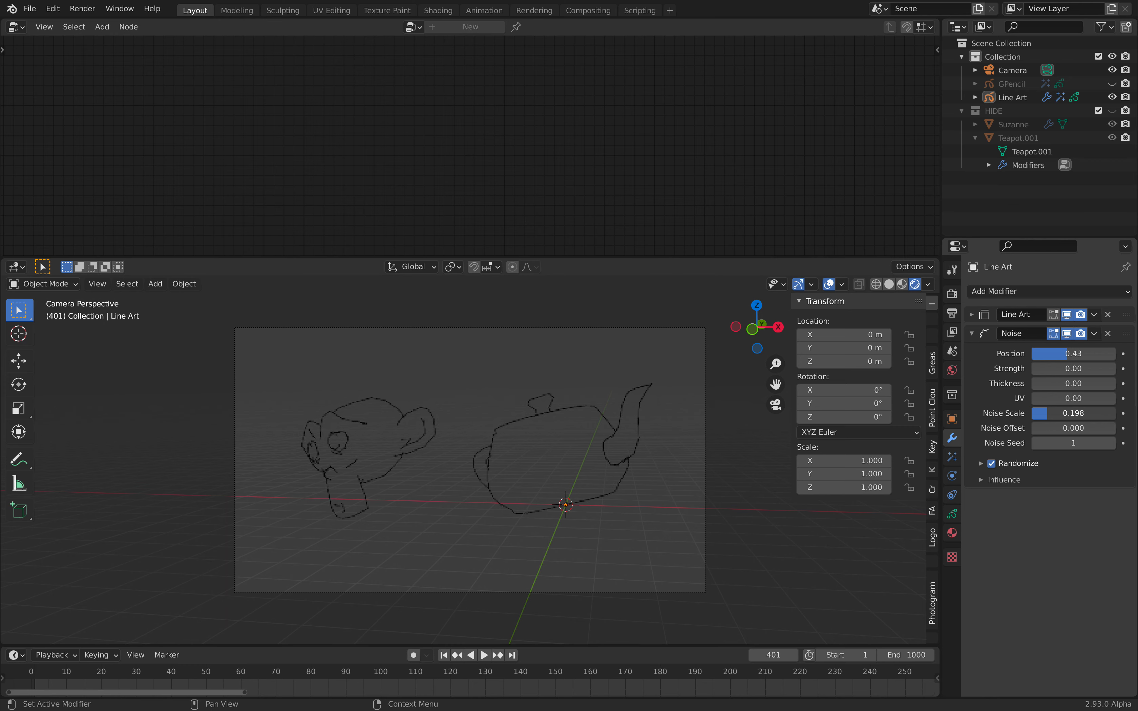
pyautogui.moveTo(1061, 413); pyautogui.dragTo(1071, 426)
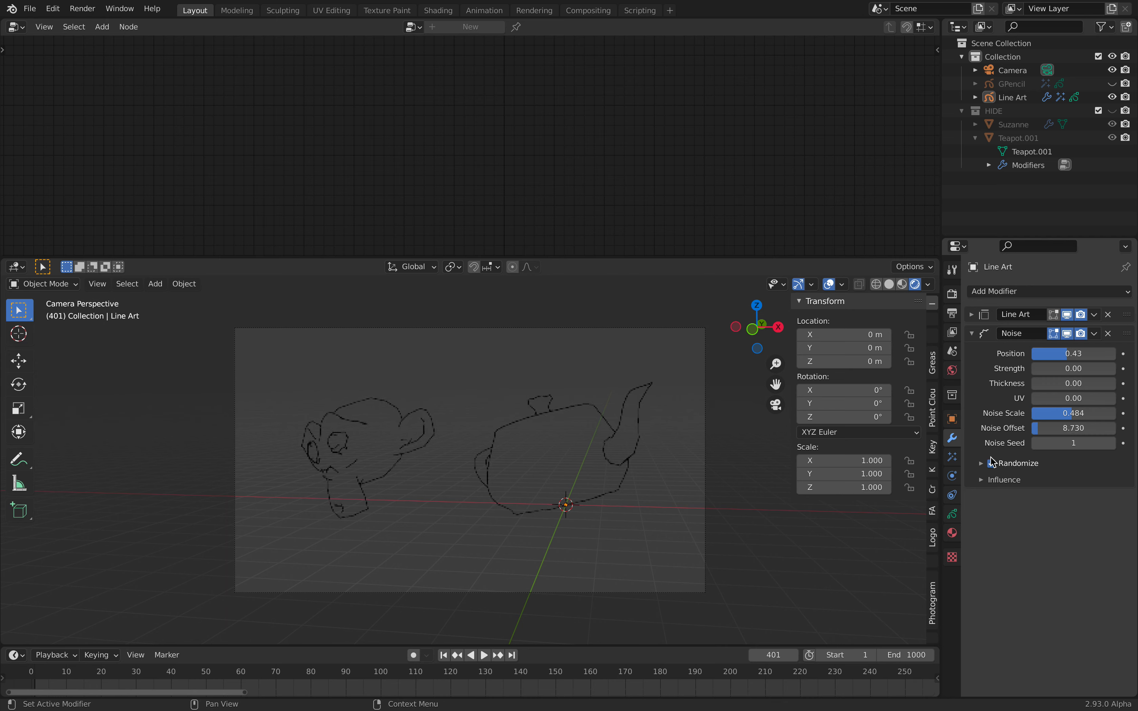
# Step: Expand the Randomize and Influence settings, drive the Noise Seed with the current frame, and preview the animation
pyautogui.click(997, 465)
pyautogui.click(1112, 486)
pyautogui.click(1004, 504)
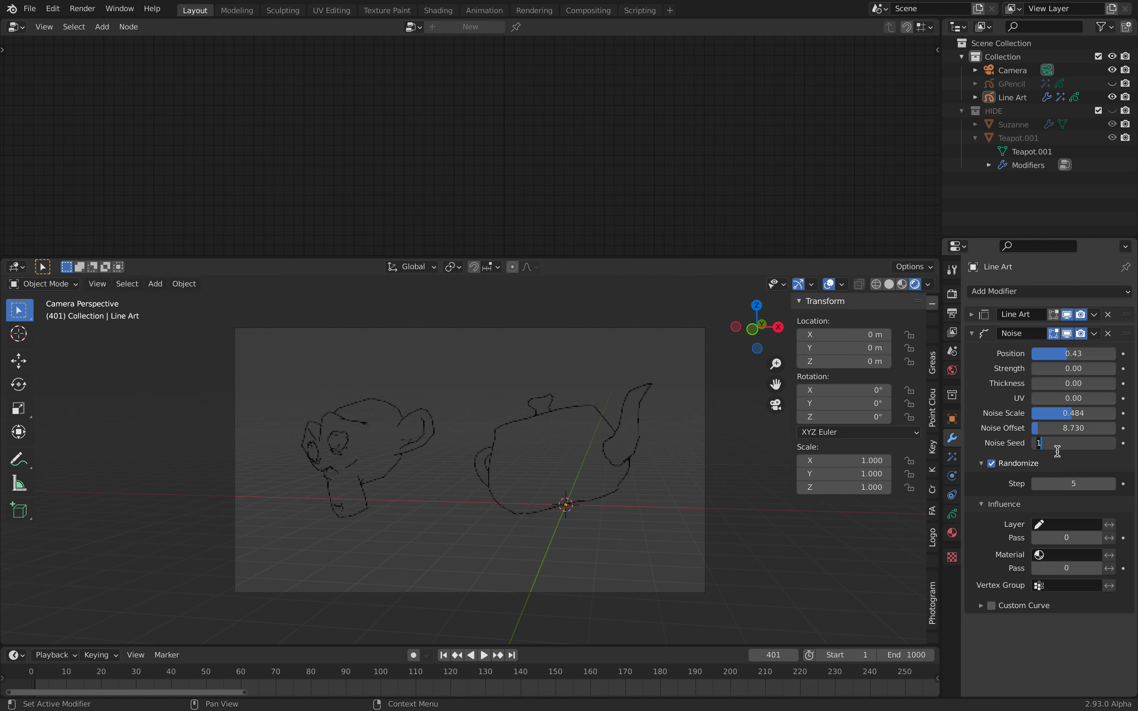
pyautogui.press('Return')
pyautogui.press('space')
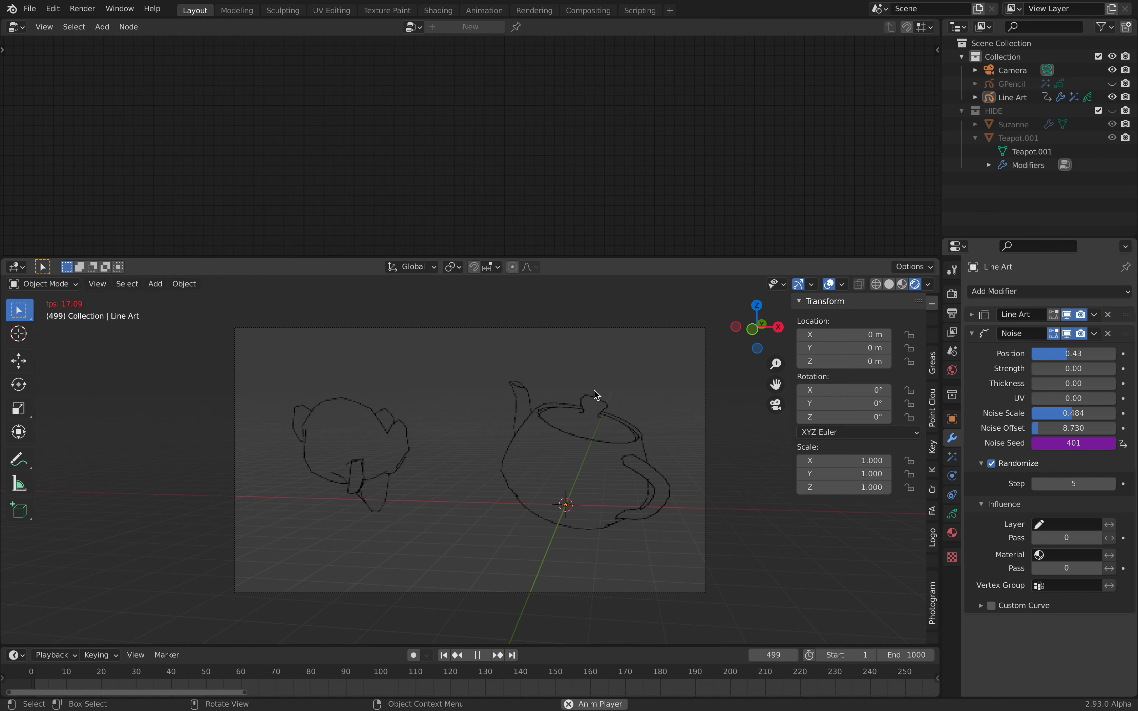
pyautogui.press('space')
# Step: Try a Wireframe modifier on both the monkey and the teapot and play the animation to preview it
pyautogui.click(1013, 124)
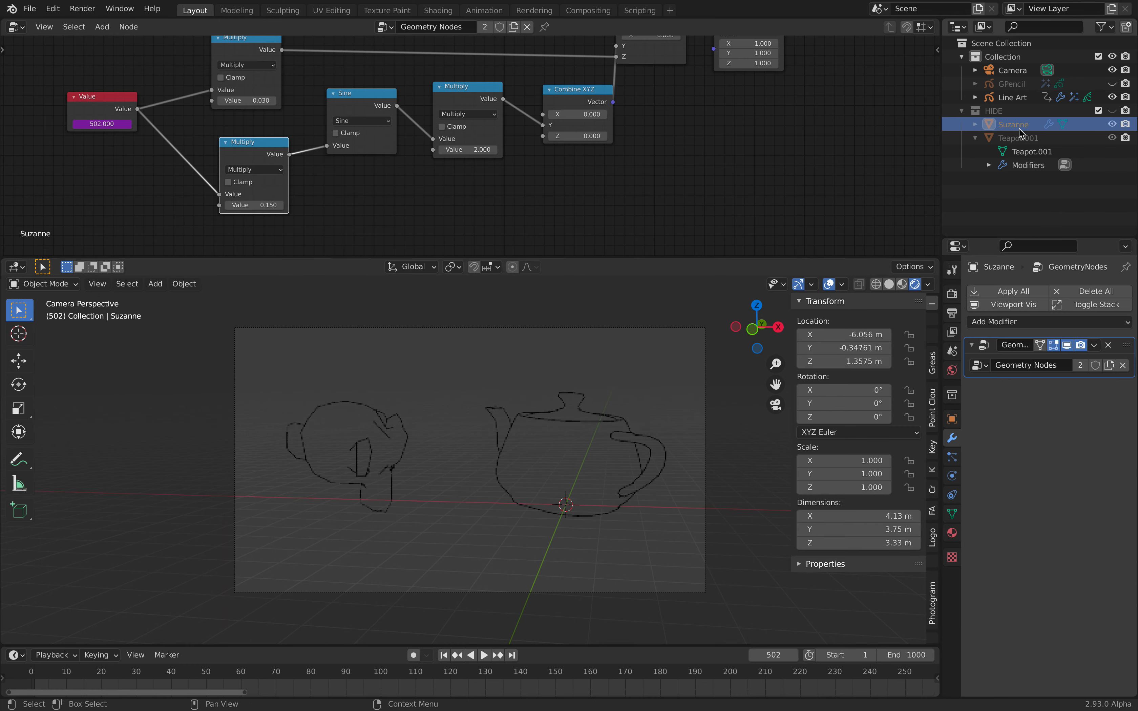
pyautogui.click(1028, 324)
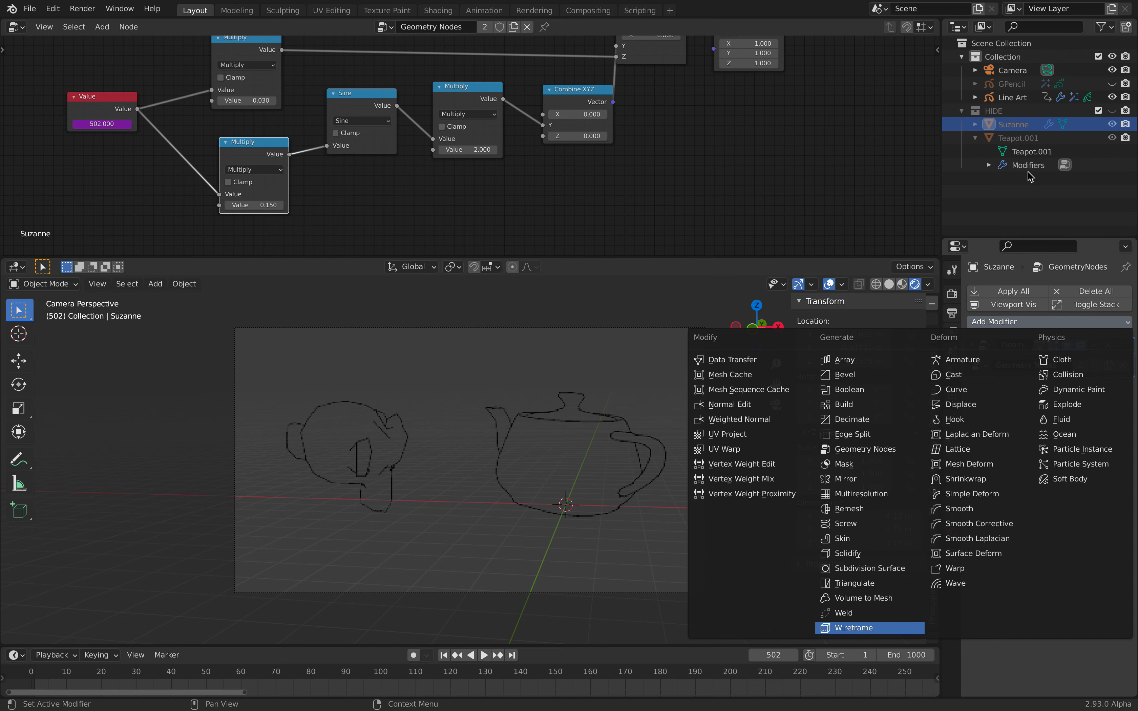
pyautogui.press('Return')
pyautogui.click(1019, 138)
pyautogui.click(1002, 322)
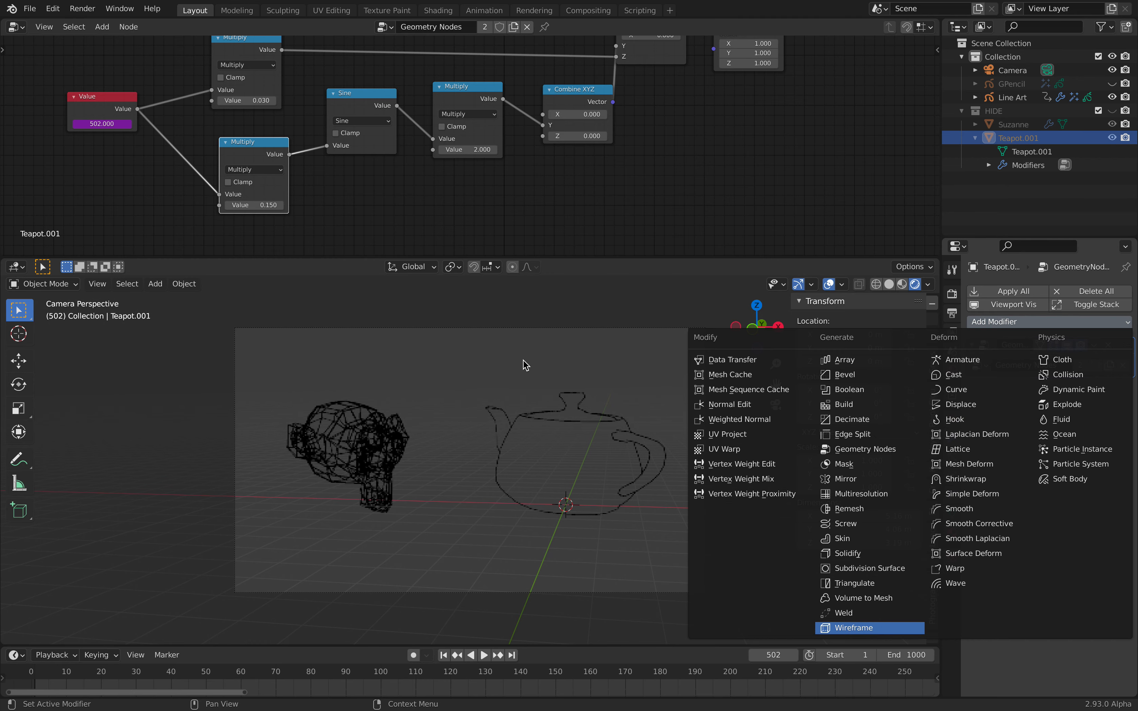
pyautogui.press('Return')
pyautogui.press('space')
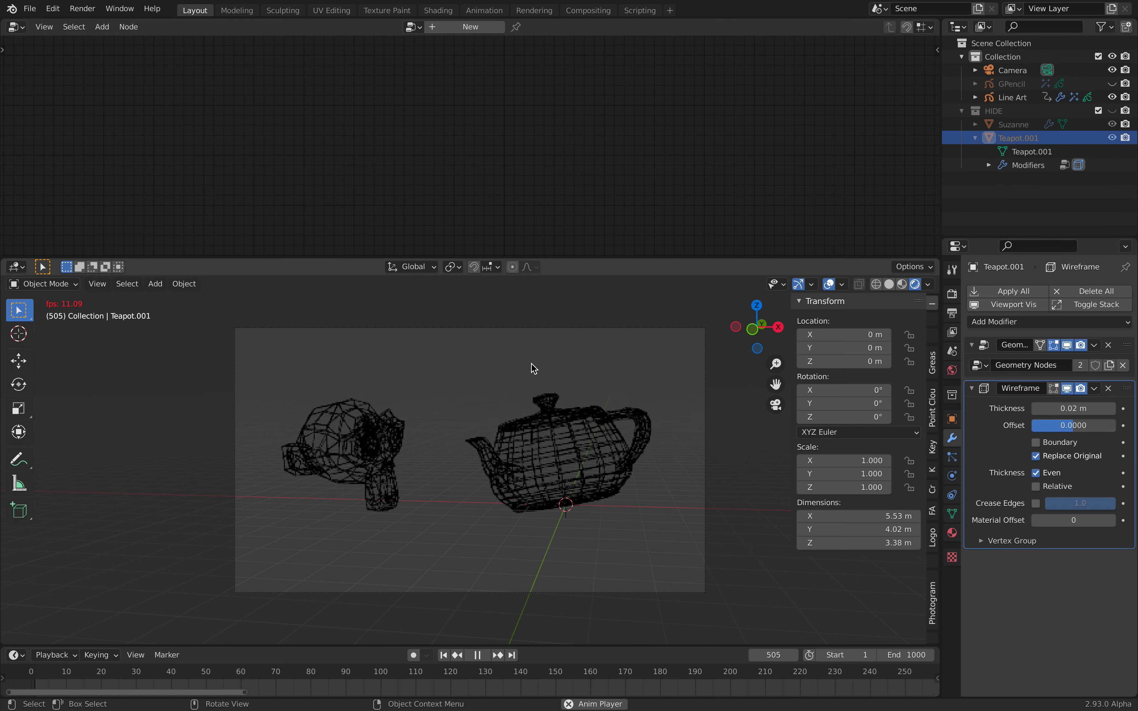
pyautogui.press('space')
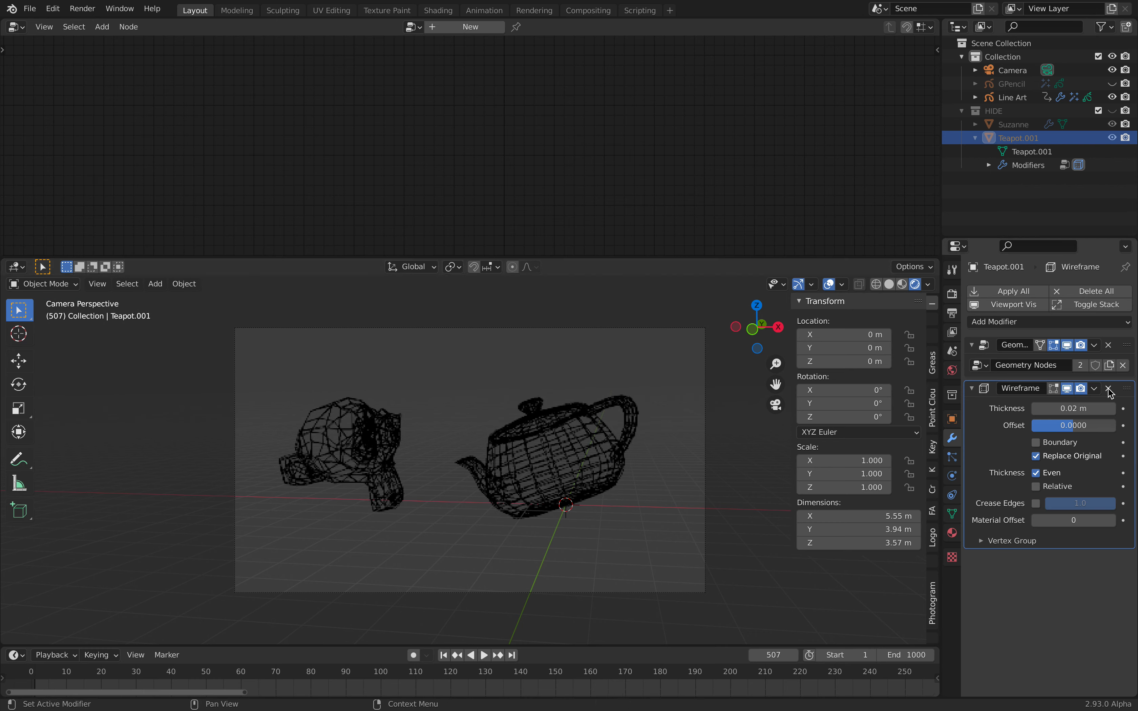
# Step: Delete the teapot's Wireframe and Geometry Nodes modifiers, undo the Geometry Nodes deletion, and play the animation
pyautogui.click(1109, 388)
pyautogui.click(1109, 347)
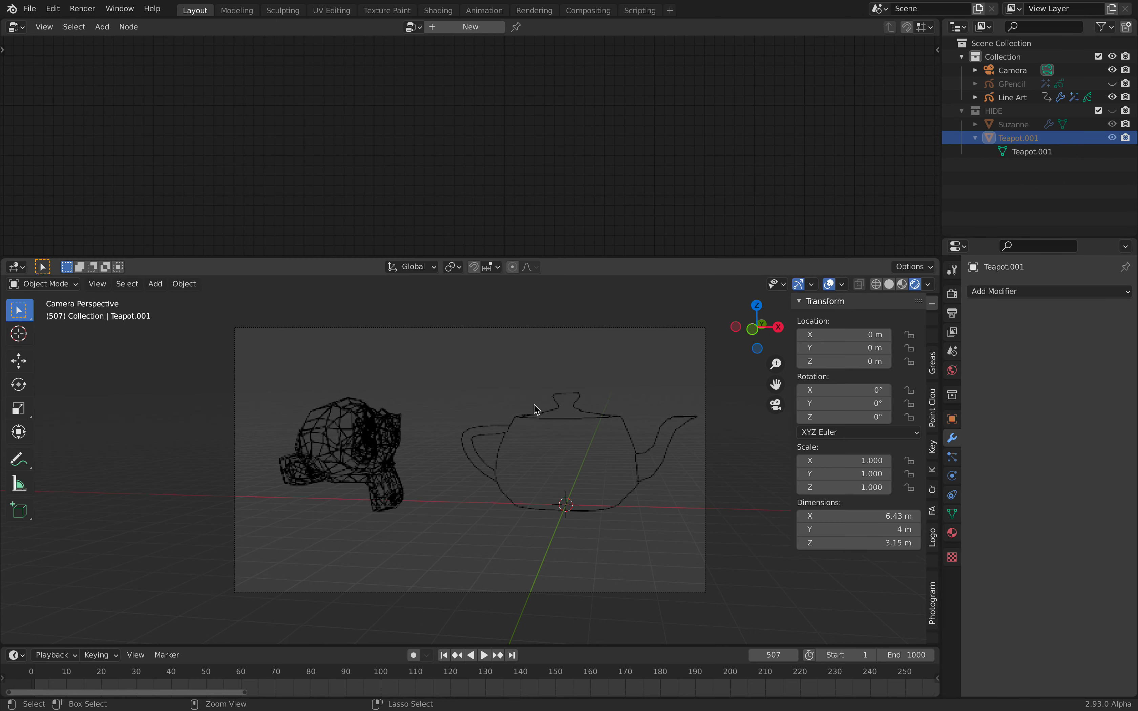
pyautogui.hotkey('ctrl', 'z')
pyautogui.press('space')
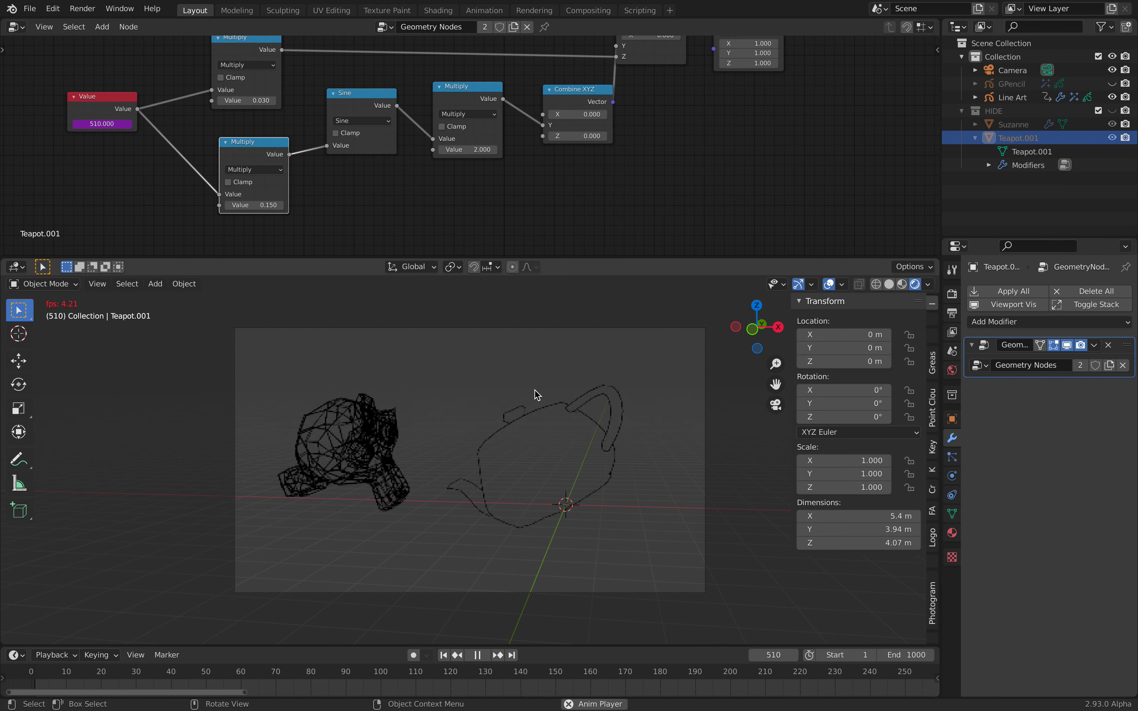
pyautogui.press('space')
# Step: Delete the monkey's Wireframe modifier and play the animation to check the plain outlines
pyautogui.click(621, 416)
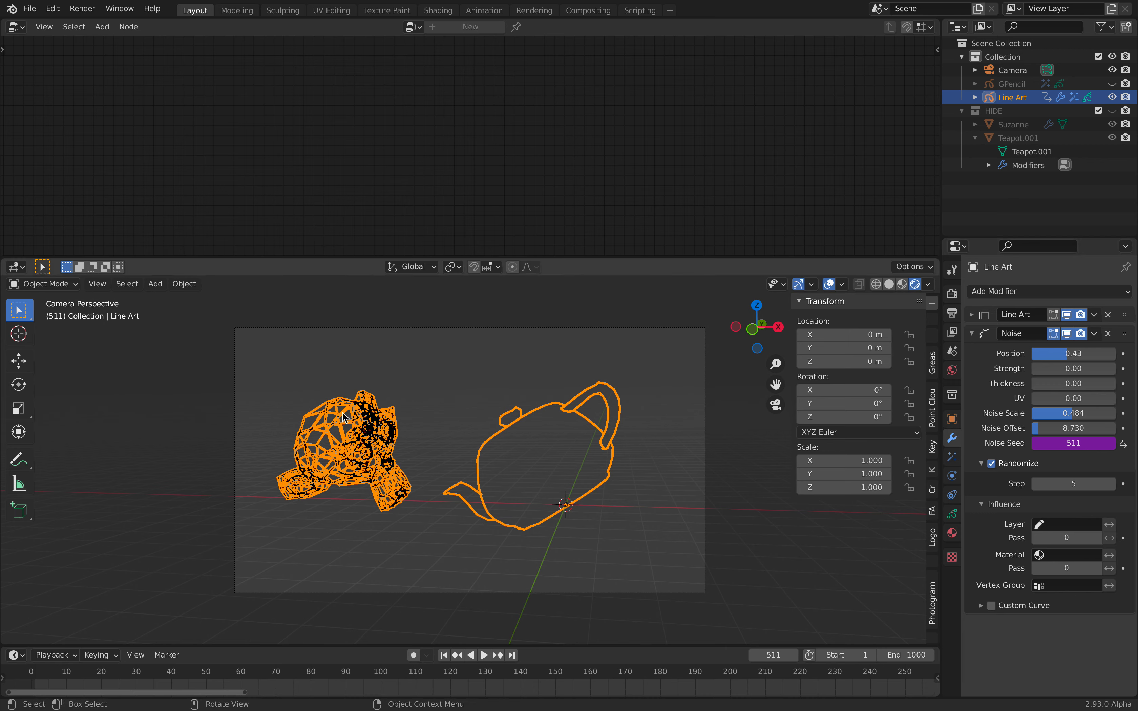
pyautogui.click(1013, 124)
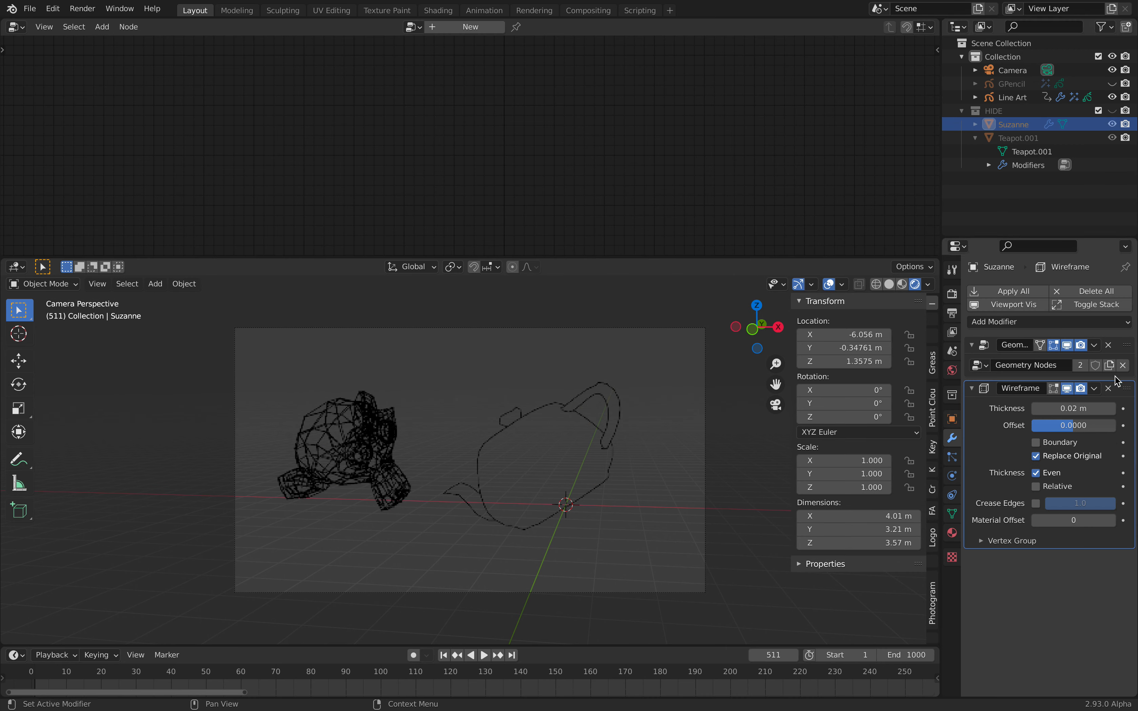
pyautogui.click(1109, 389)
pyautogui.press('space')
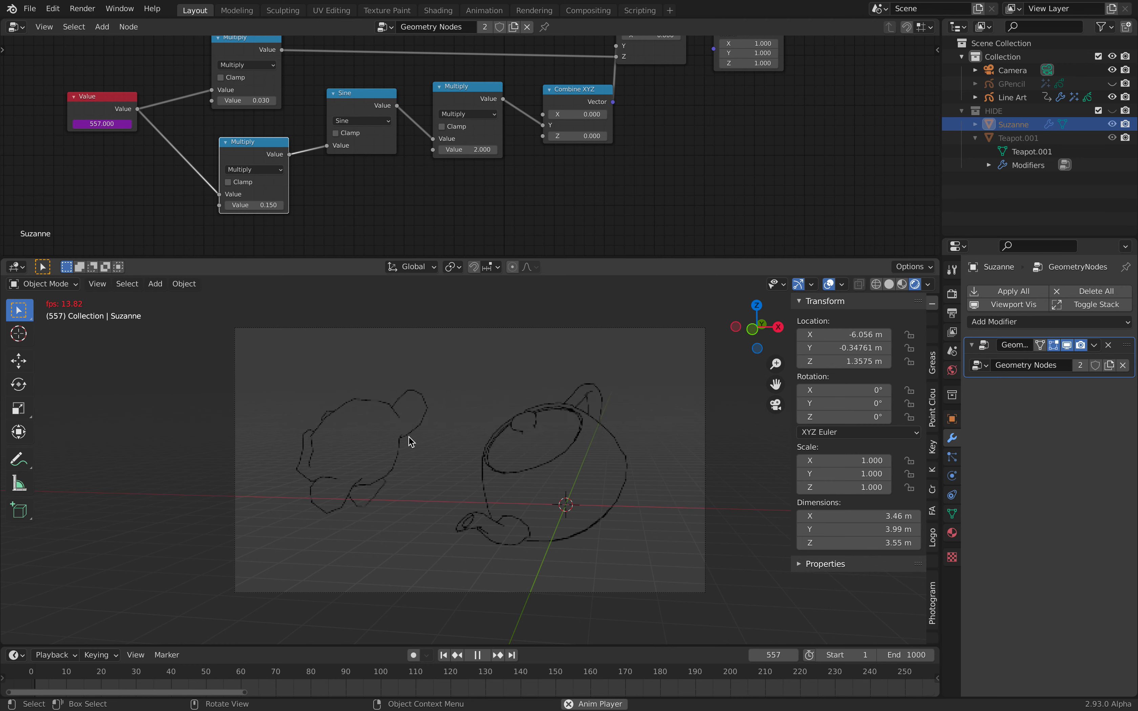
pyautogui.press('space')
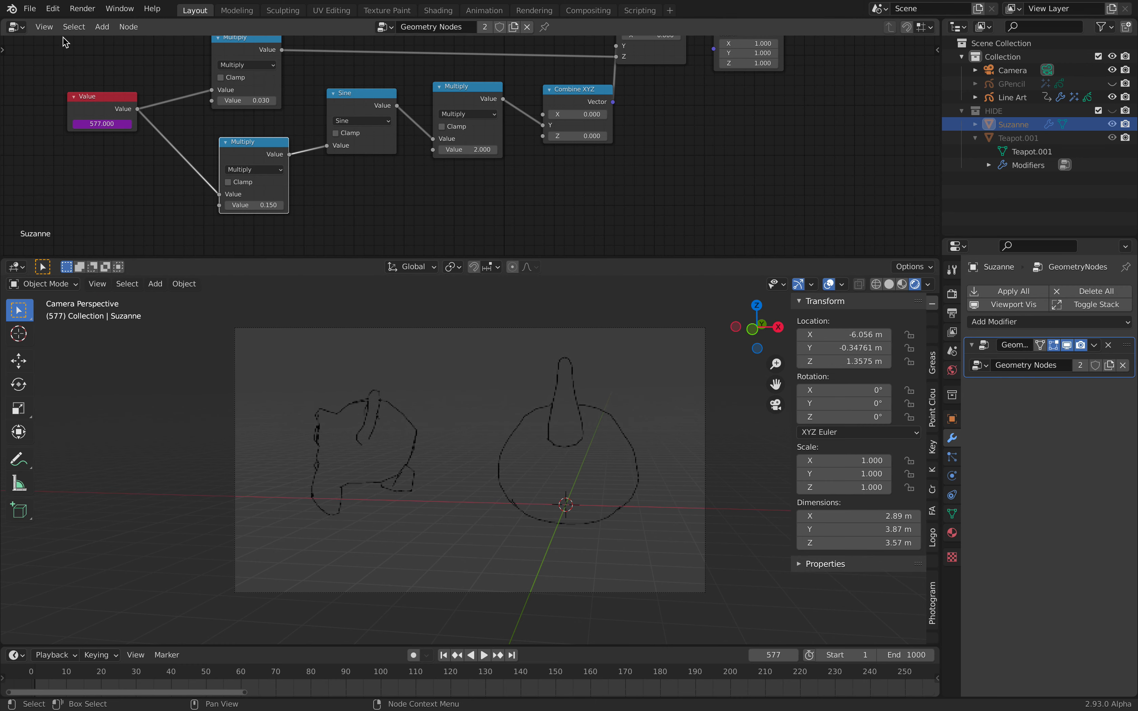
# Step: Save the file and tidy the geometry node tree by repositioning the Sine, Multiply, Combine XYZ and Group Input nodes
pyautogui.click(29, 9)
pyautogui.click(52, 94)
pyautogui.moveTo(298, 109); pyautogui.dragTo(327, 132, button='middle')
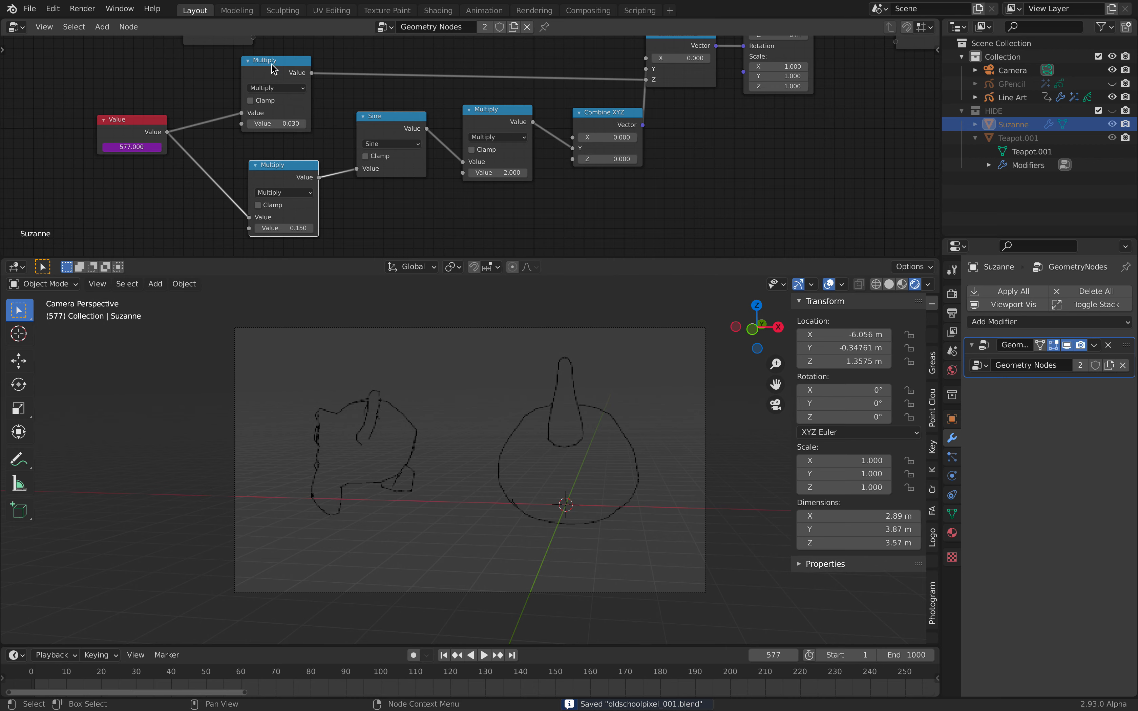
pyautogui.moveTo(385, 116); pyautogui.dragTo(383, 136)
pyautogui.moveTo(479, 119); pyautogui.dragTo(475, 126)
pyautogui.moveTo(605, 117); pyautogui.dragTo(595, 129)
pyautogui.moveTo(636, 135); pyautogui.dragTo(621, 170, button='middle')
pyautogui.moveTo(661, 81); pyautogui.dragTo(670, 107)
pyautogui.scroll(-2, 669, 107)
pyautogui.moveTo(669, 107); pyautogui.dragTo(631, 126, button='middle')
pyautogui.moveTo(215, 81); pyautogui.dragTo(574, 57)
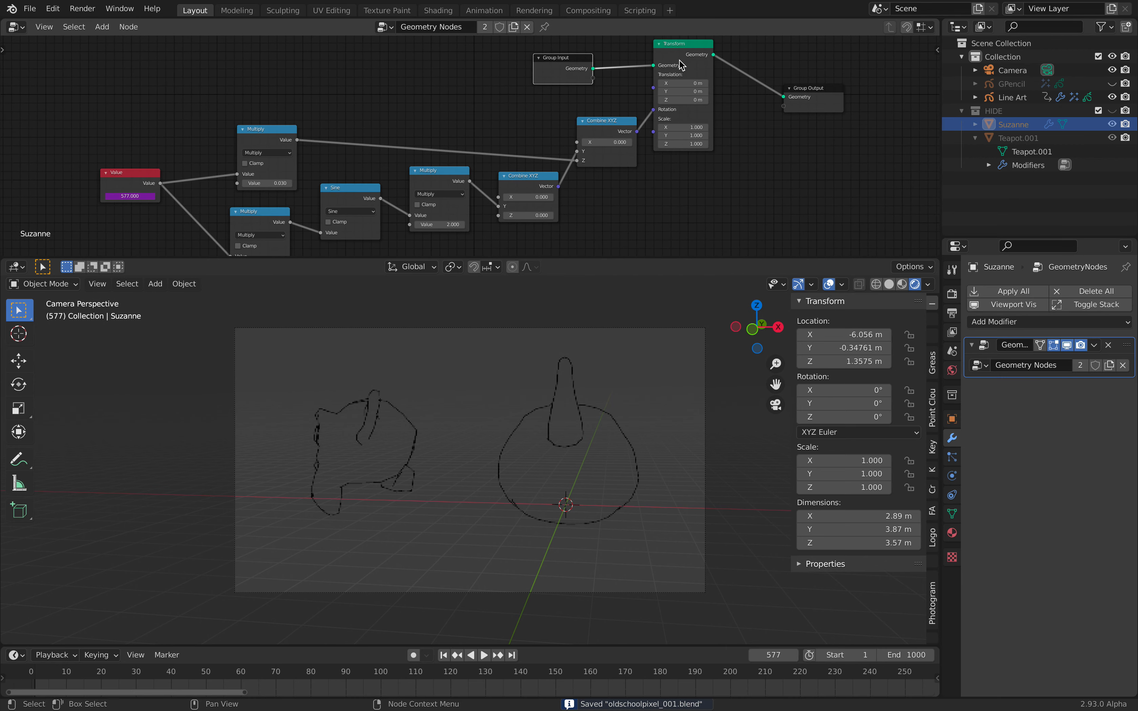
# Step: Enlarge the node editor and reposition the Transform, Group Output, upper Multiply and Value nodes for a clear left-to-right layout
pyautogui.moveTo(681, 66); pyautogui.dragTo(702, 106)
pyautogui.moveTo(815, 93); pyautogui.dragTo(800, 108)
pyautogui.moveTo(682, 122); pyautogui.dragTo(691, 94, button='middle')
pyautogui.scroll(1, 691, 94)
pyautogui.moveTo(631, 257); pyautogui.dragTo(630, 301)
pyautogui.moveTo(263, 128); pyautogui.dragTo(245, 125)
pyautogui.click(105, 172)
pyautogui.moveTo(104, 167); pyautogui.dragTo(108, 163)
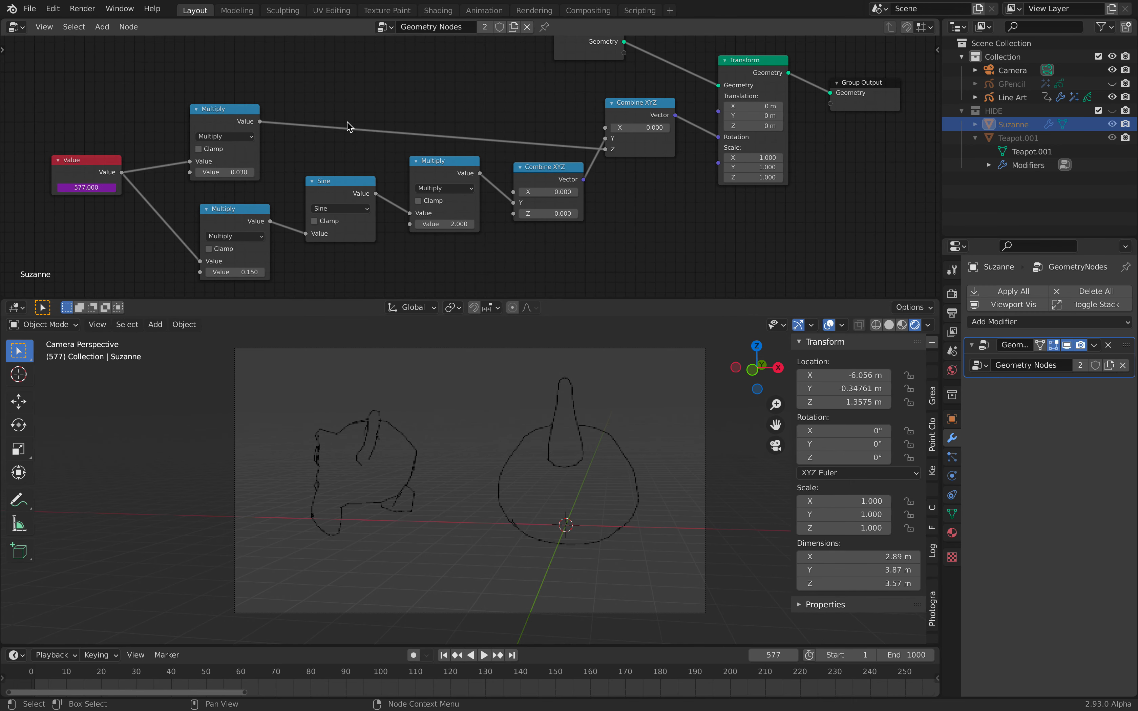
# Step: Play the animation to check both rotating objects and select the Line Art object
pyautogui.press('space')
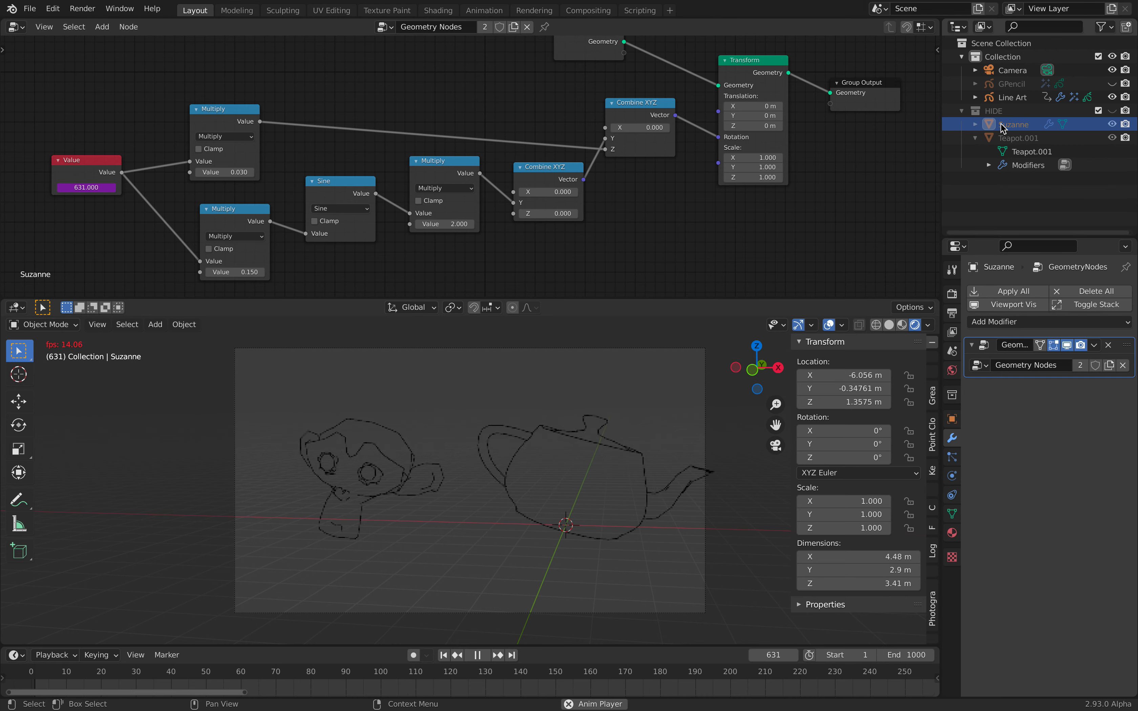
pyautogui.click(1024, 97)
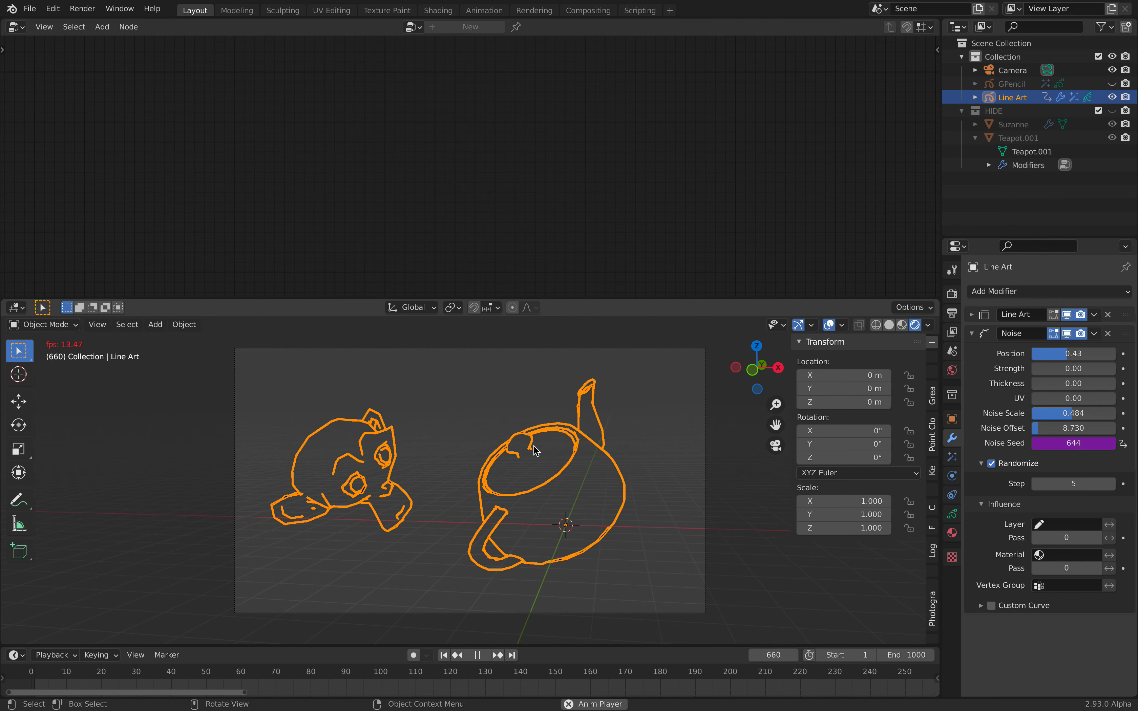
pyautogui.press('space')
# Step: Collapse the Noise modifier, expand Line Art, toggle Overlapping Edges on and off, and reveal the Style settings
pyautogui.click(972, 333)
pyautogui.click(972, 315)
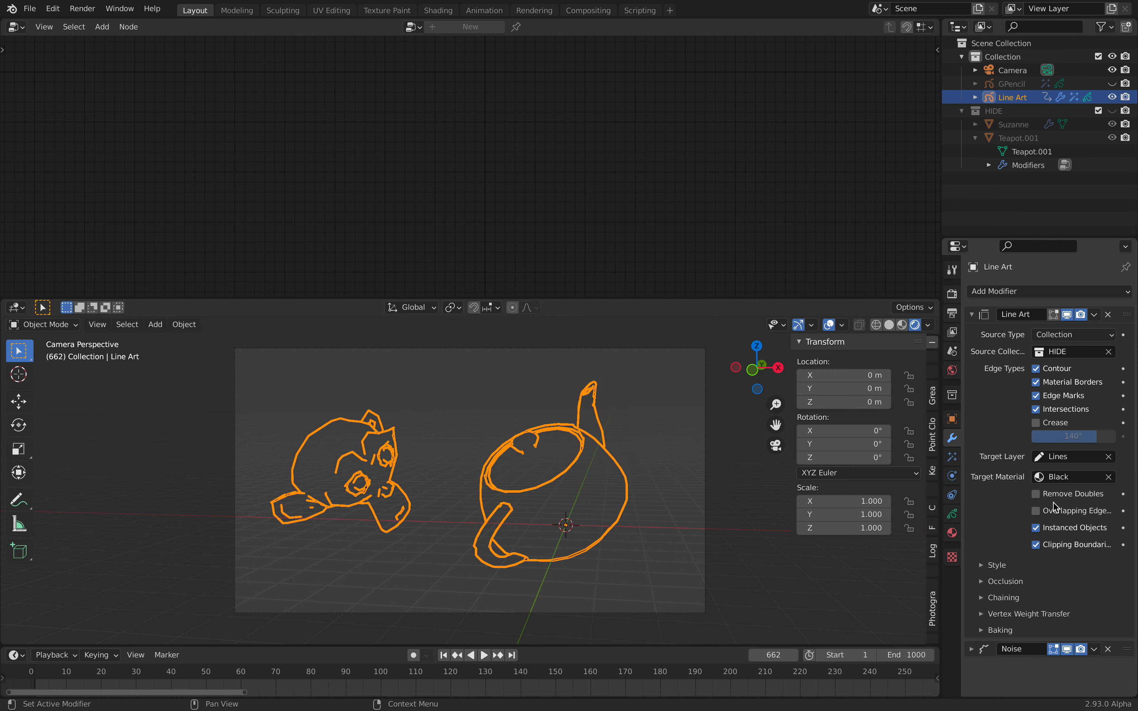
pyautogui.click(1036, 511)
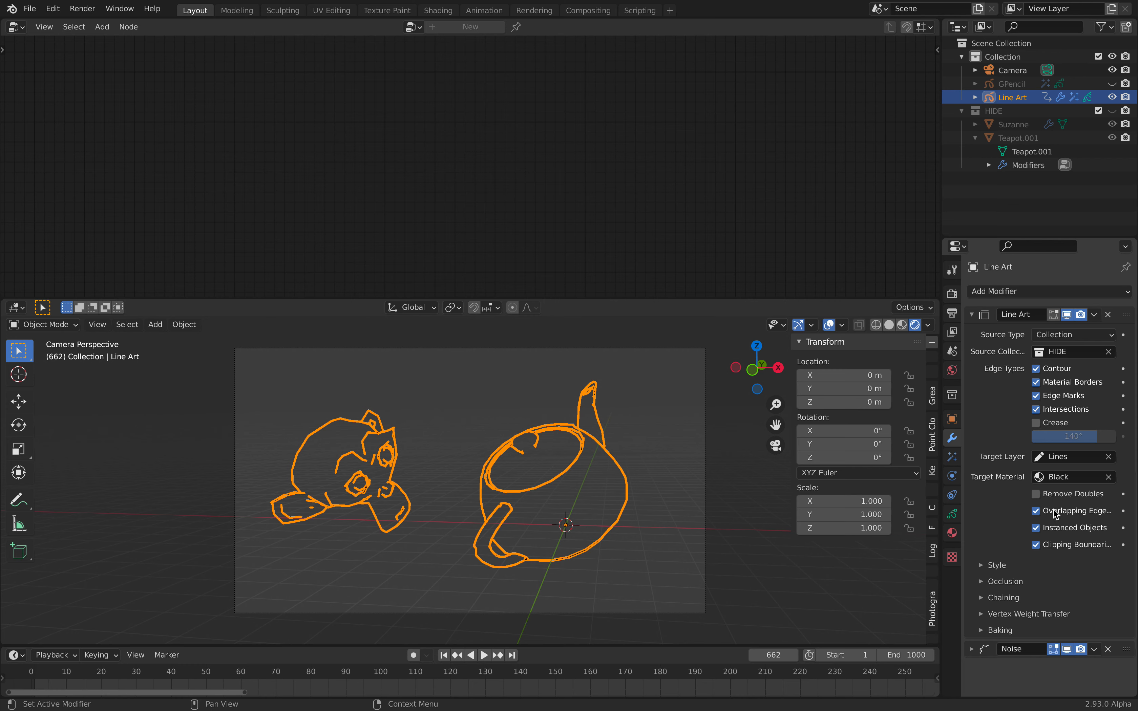
pyautogui.click(995, 568)
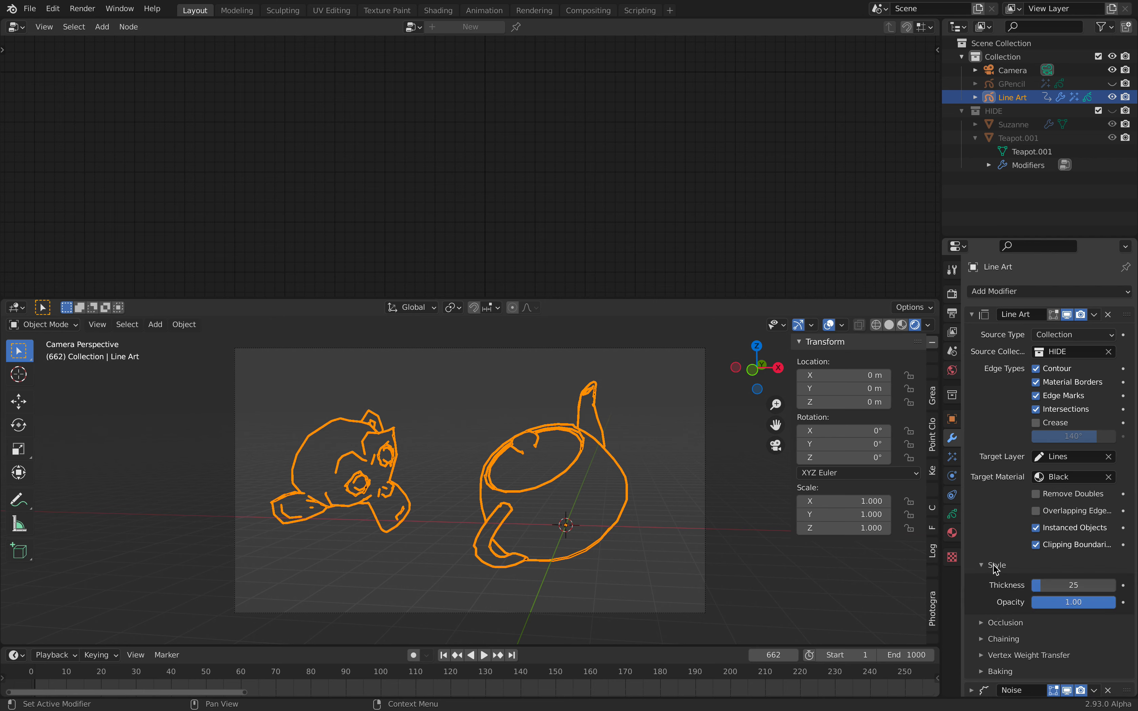
# Step: Expand the Line Art modifier's Occlusion settings and raise the occlusion level to 3
pyautogui.click(982, 622)
pyautogui.click(1112, 658)
pyautogui.click(1112, 659)
pyautogui.click(1112, 658)
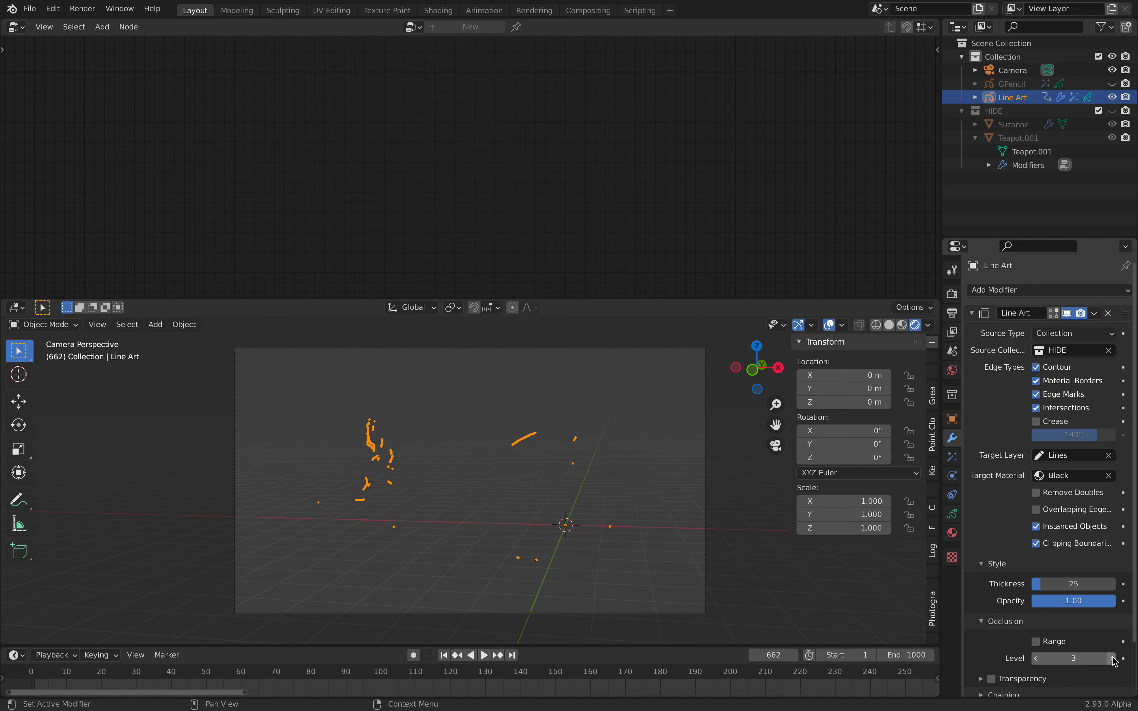
# Step: Enable the Line Art modifier's occlusion range with Level Start 0 and Level End 3
pyautogui.click(1039, 644)
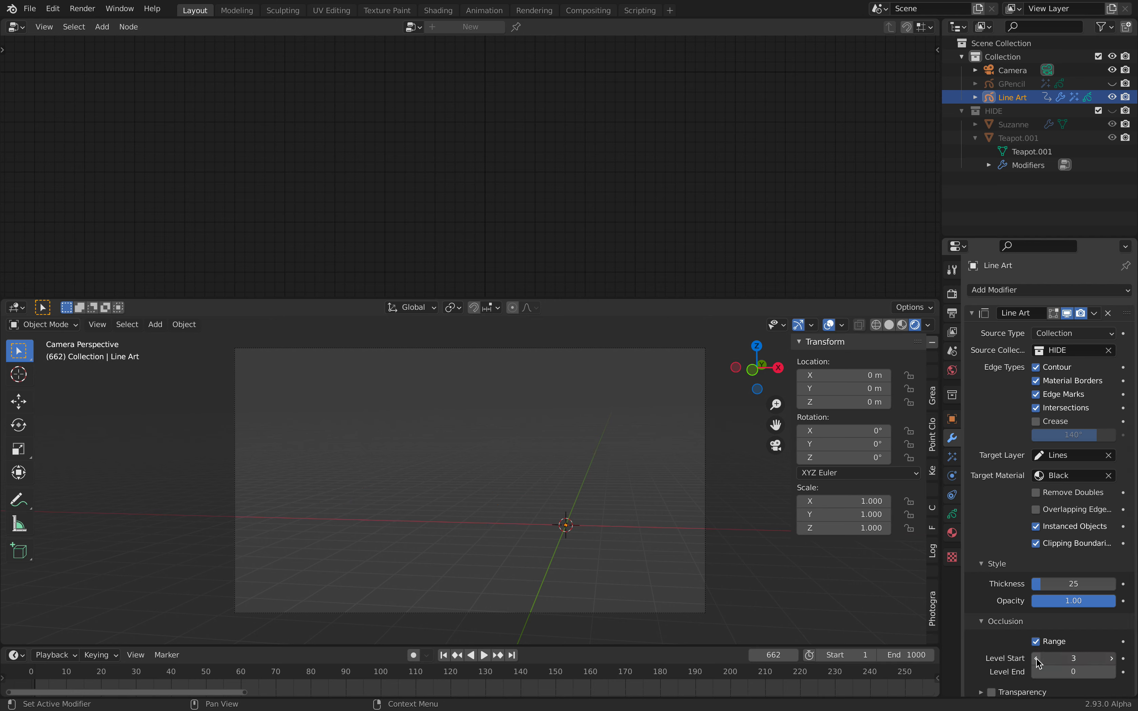
pyautogui.click(1037, 659)
pyautogui.click(1113, 672)
pyautogui.click(1113, 671)
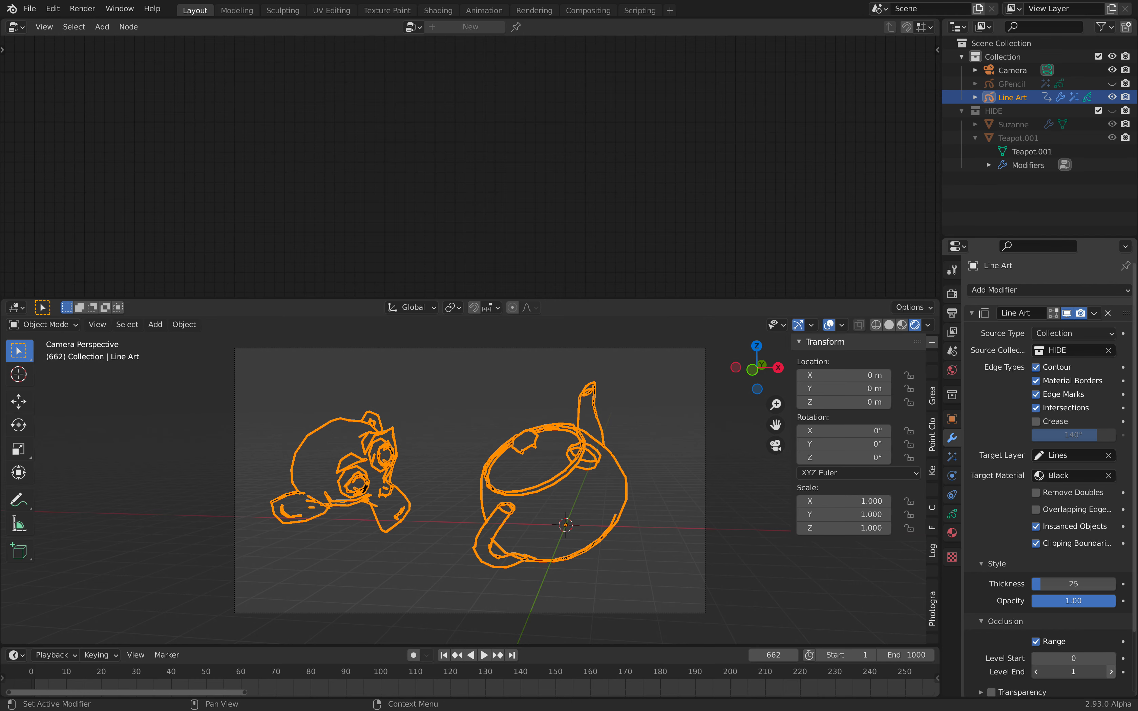
pyautogui.click(1112, 673)
# Step: Toggle the Line Art modifier's Crease edge type to compare the result, leaving it enabled
pyautogui.scroll(-2, 1039, 440)
pyautogui.click(1036, 381)
pyautogui.click(1037, 381)
pyautogui.click(1036, 380)
# Step: Try raising the Line Art modifier's occlusion Level End to 6 and then 11
pyautogui.scroll(-2, 1057, 598)
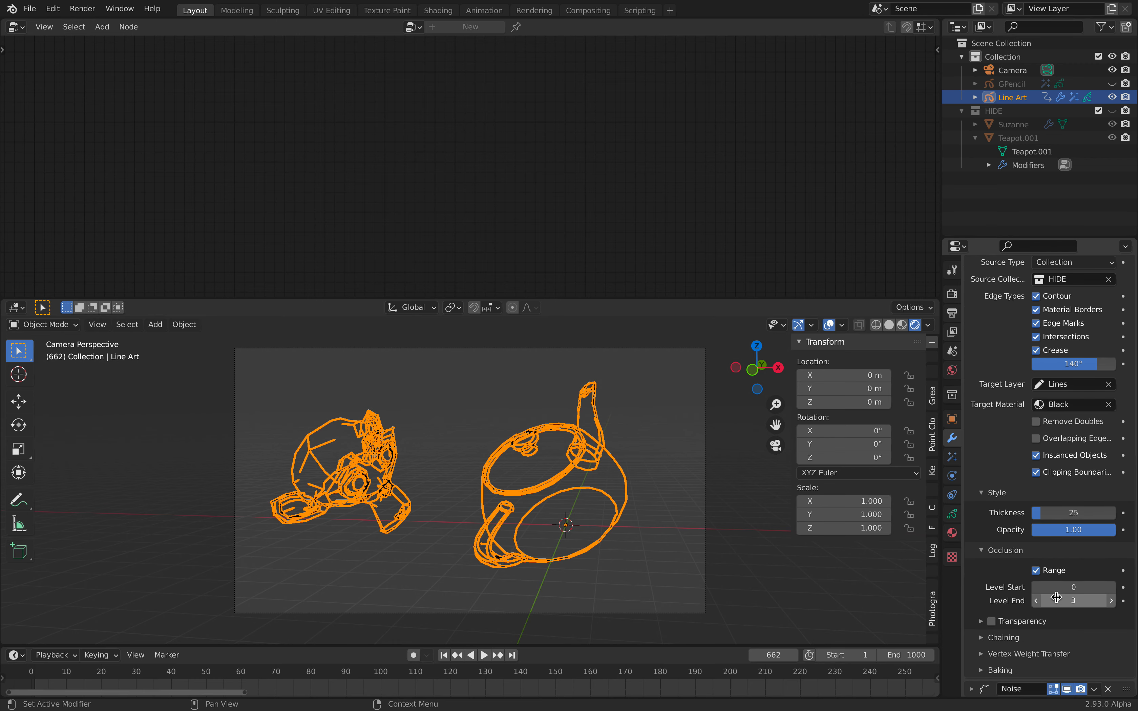
pyautogui.click(1110, 604)
pyautogui.click(1110, 605)
pyautogui.click(1110, 604)
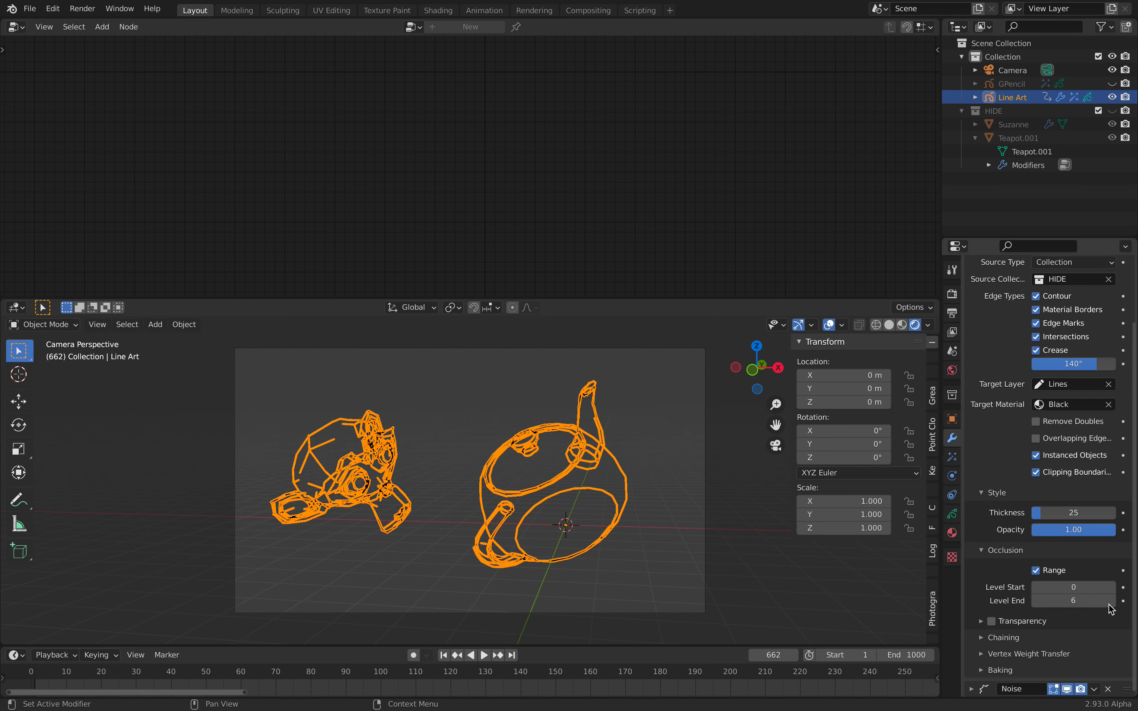
pyautogui.click(1078, 601)
pyautogui.write('11')
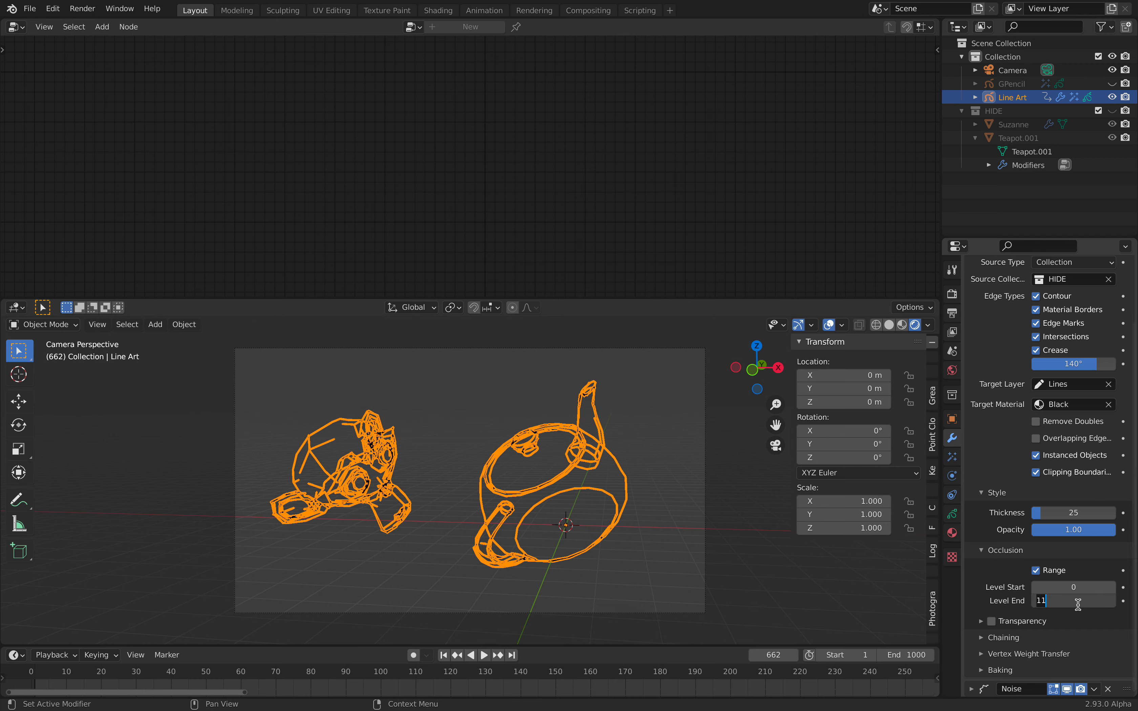
pyautogui.press('Return')
# Step: Expand the Line Art modifier's Chaining settings and try the Intersection With Contour and All Lines options, leaving both disabled
pyautogui.click(988, 637)
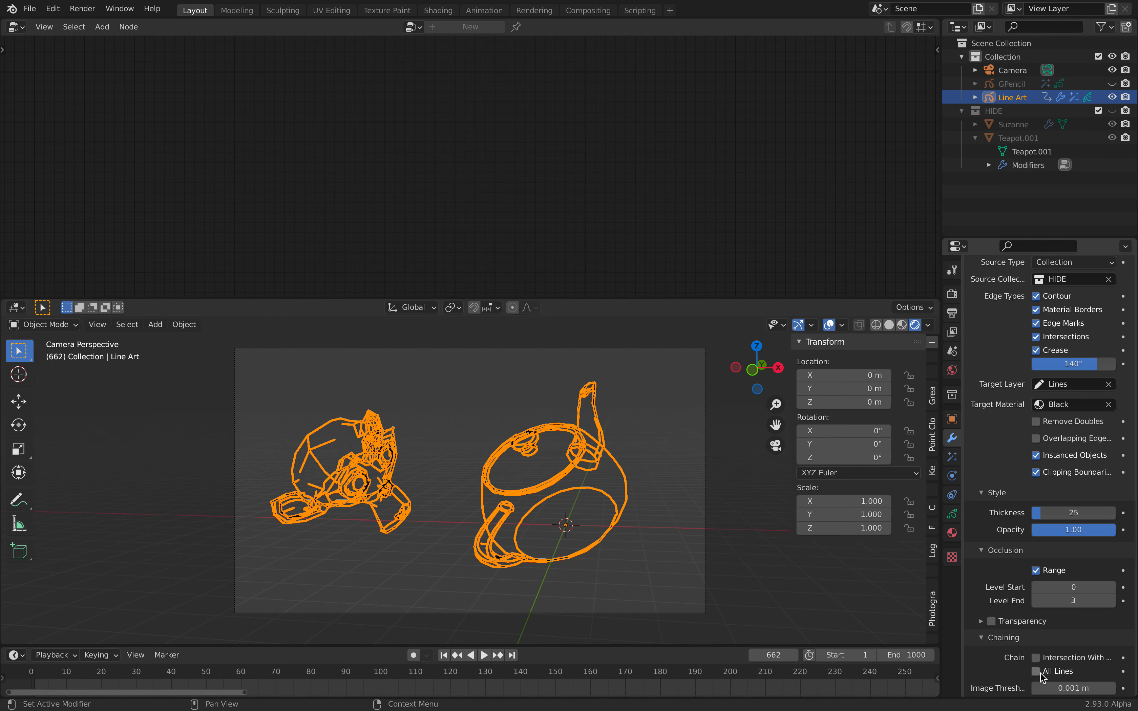
pyautogui.scroll(-2, 1040, 668)
pyautogui.click(1036, 629)
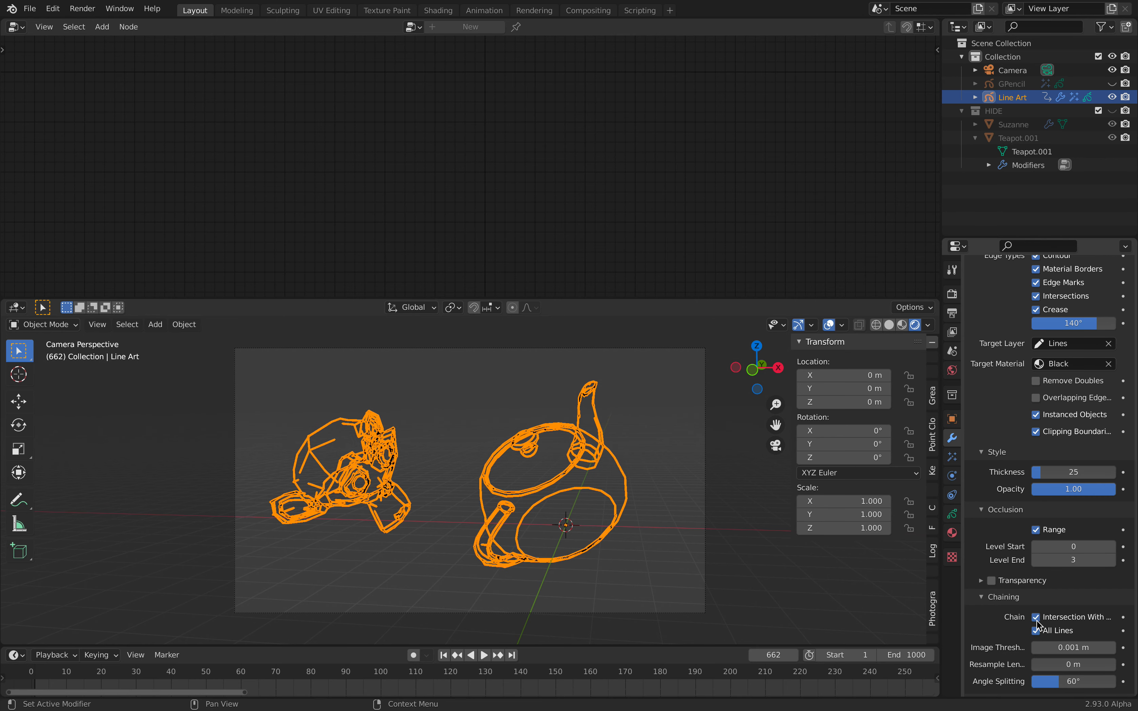
pyautogui.click(1037, 630)
pyautogui.scroll(-2, 1041, 636)
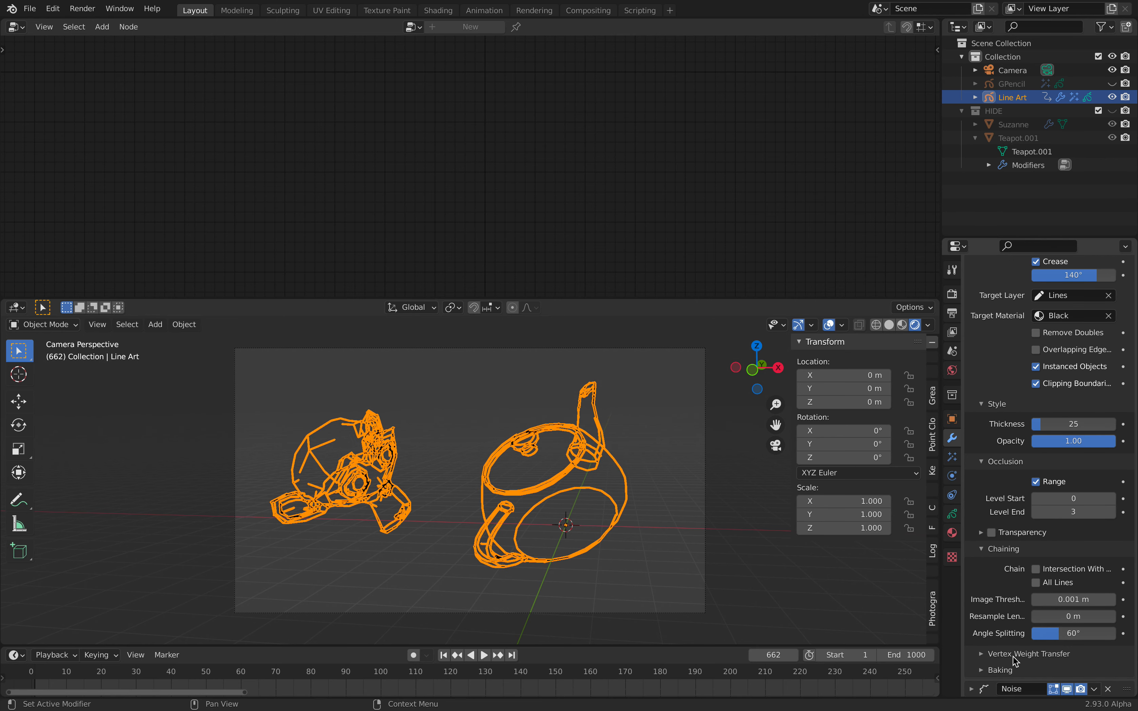
# Step: Set the Line Art thickness to 34, playing the animation before and after the change to compare
pyautogui.click(677, 494)
pyautogui.press('space')
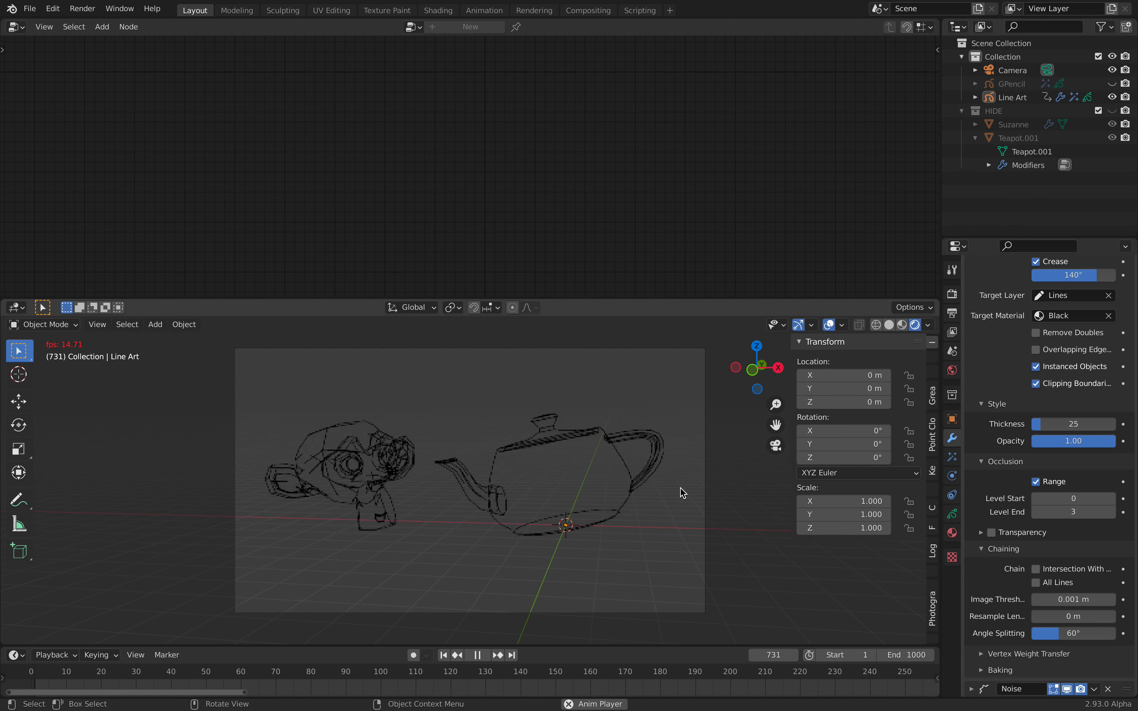
pyautogui.press('space')
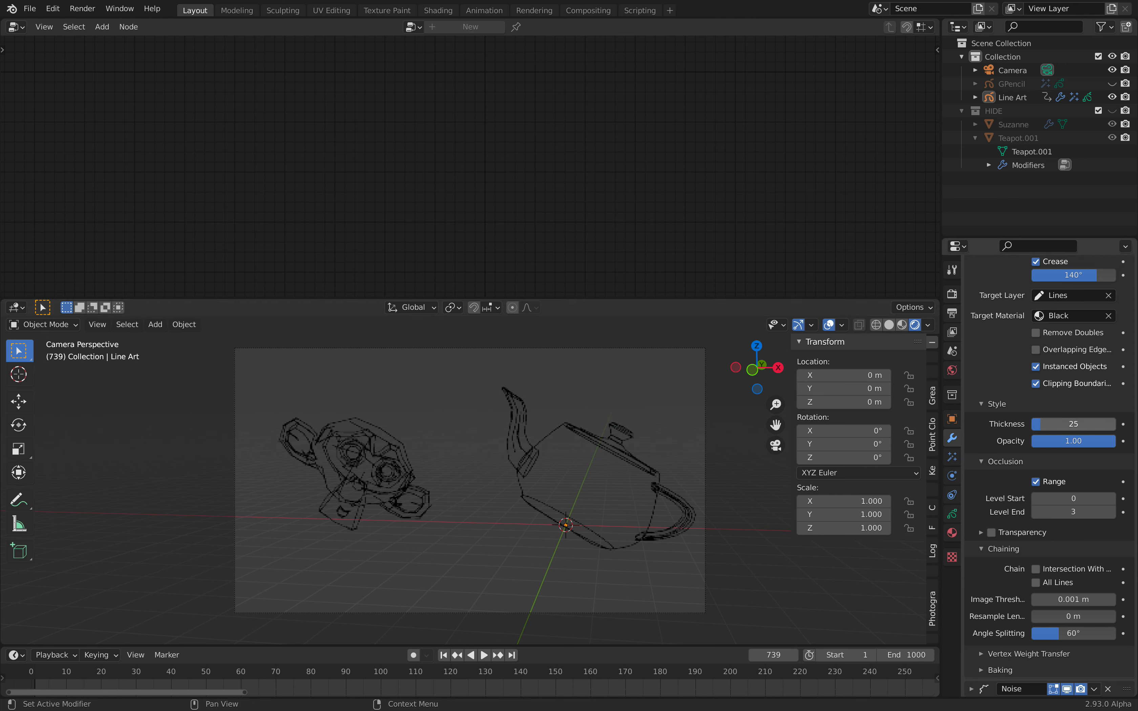
pyautogui.moveTo(1073, 424); pyautogui.dragTo(1082, 424)
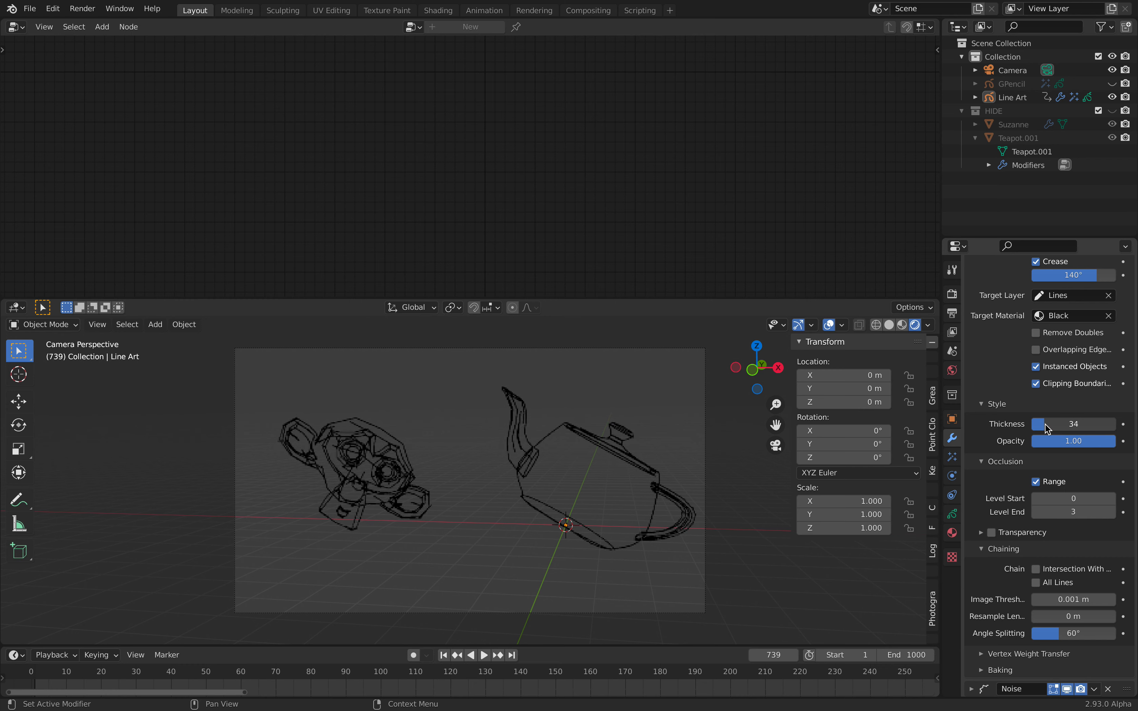
pyautogui.press('space')
pyautogui.press('space')
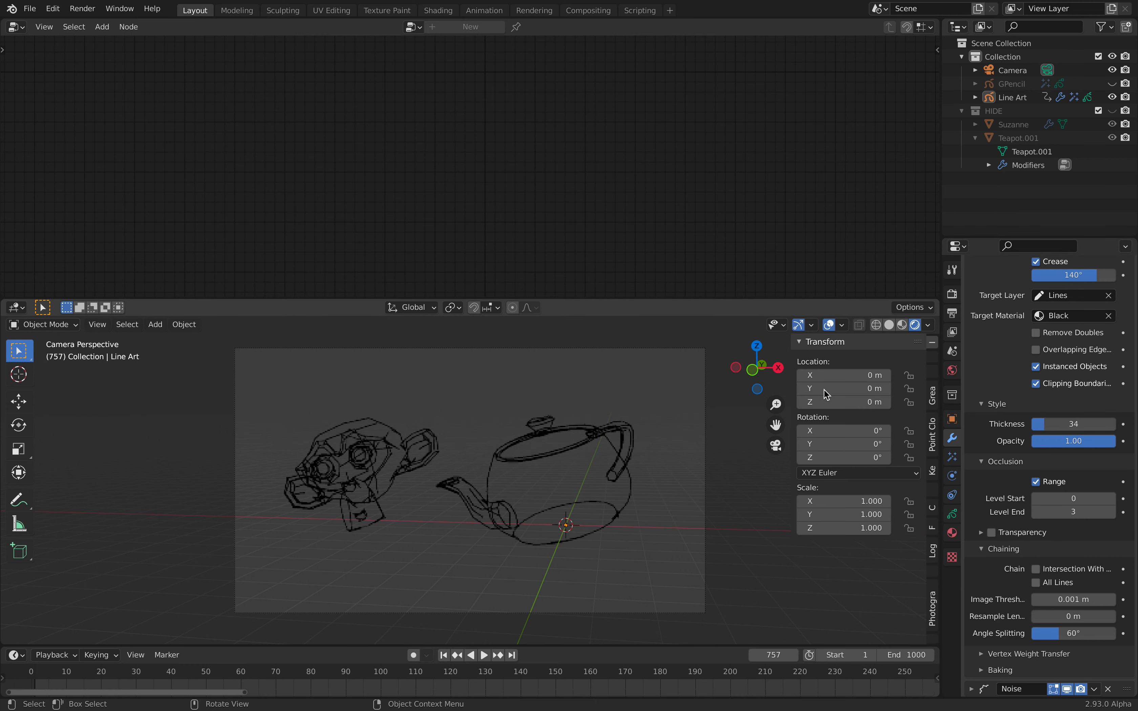
# Step: Disable the Line Art modifier's Crease edge type, preview the animation, and save the file
pyautogui.scroll(4, 1067, 347)
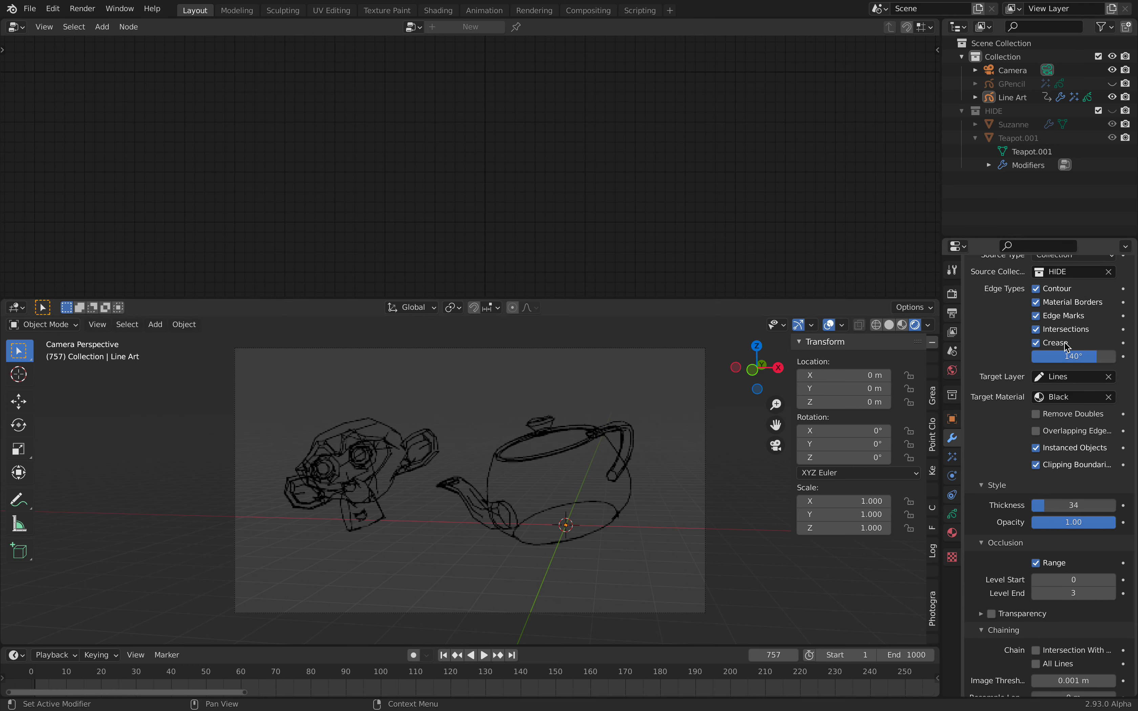
pyautogui.click(1037, 342)
pyautogui.press('space')
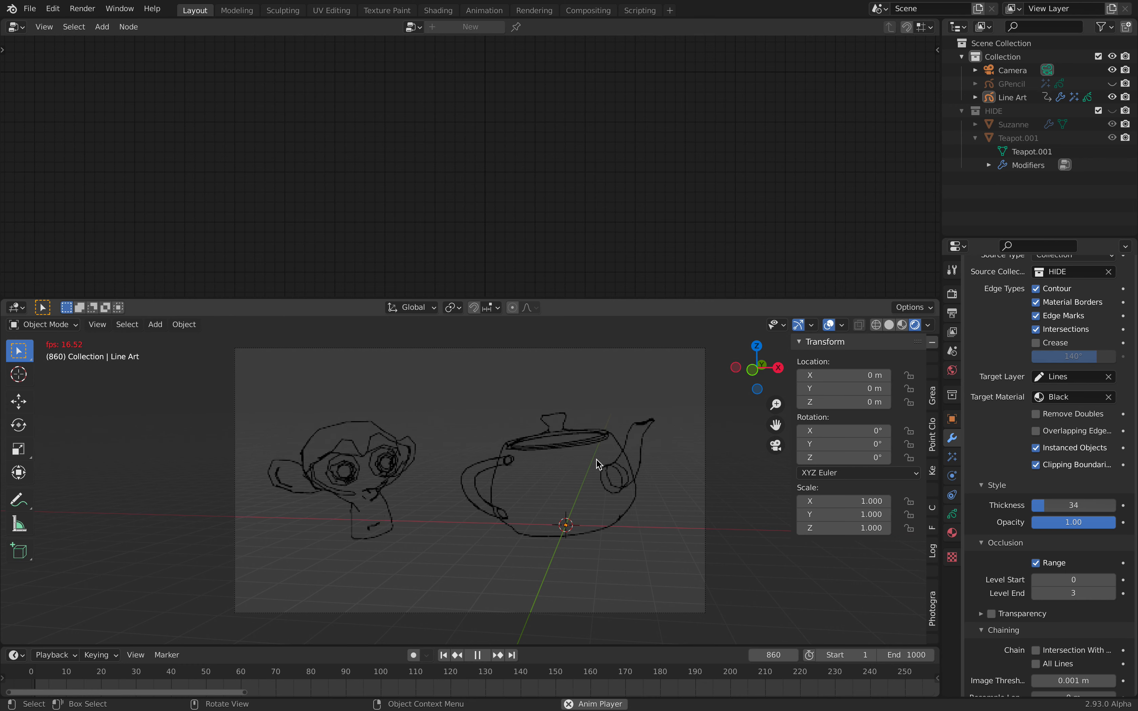
pyautogui.press('space')
pyautogui.hotkey('ctrl', 's')
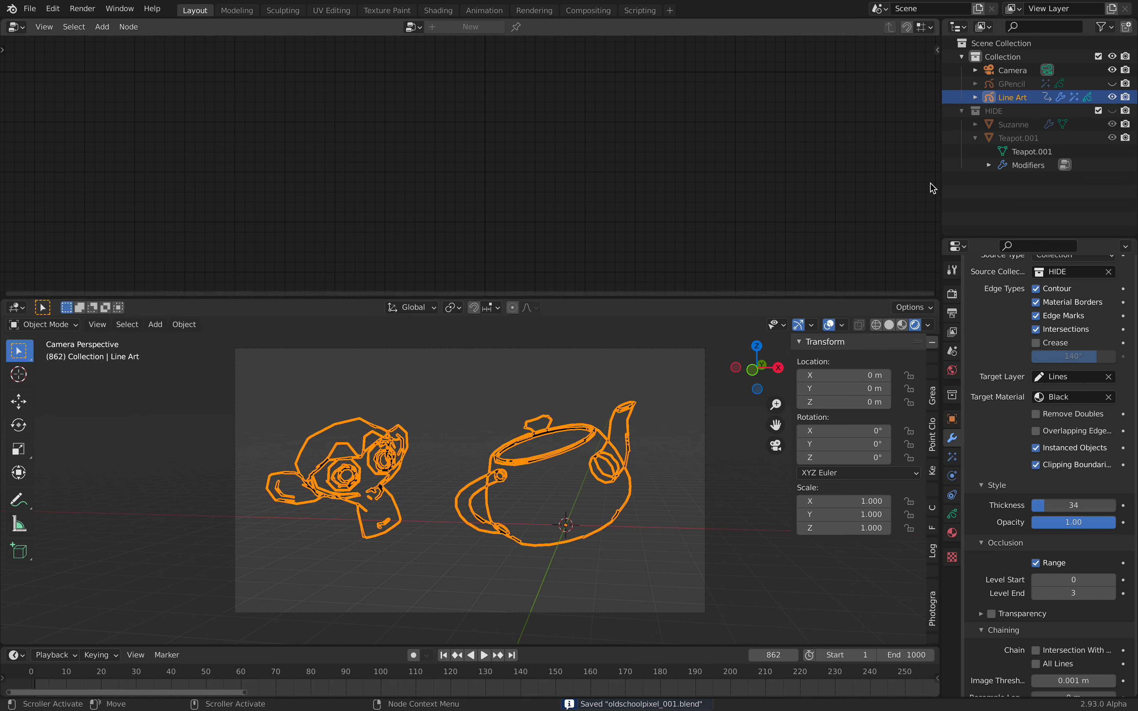
# Step: Unhide the GPencil teapot and move it to about X -3.34 m, Y -0.56 m, Z 1.60 m, previewing the animation in between
pyautogui.click(1112, 84)
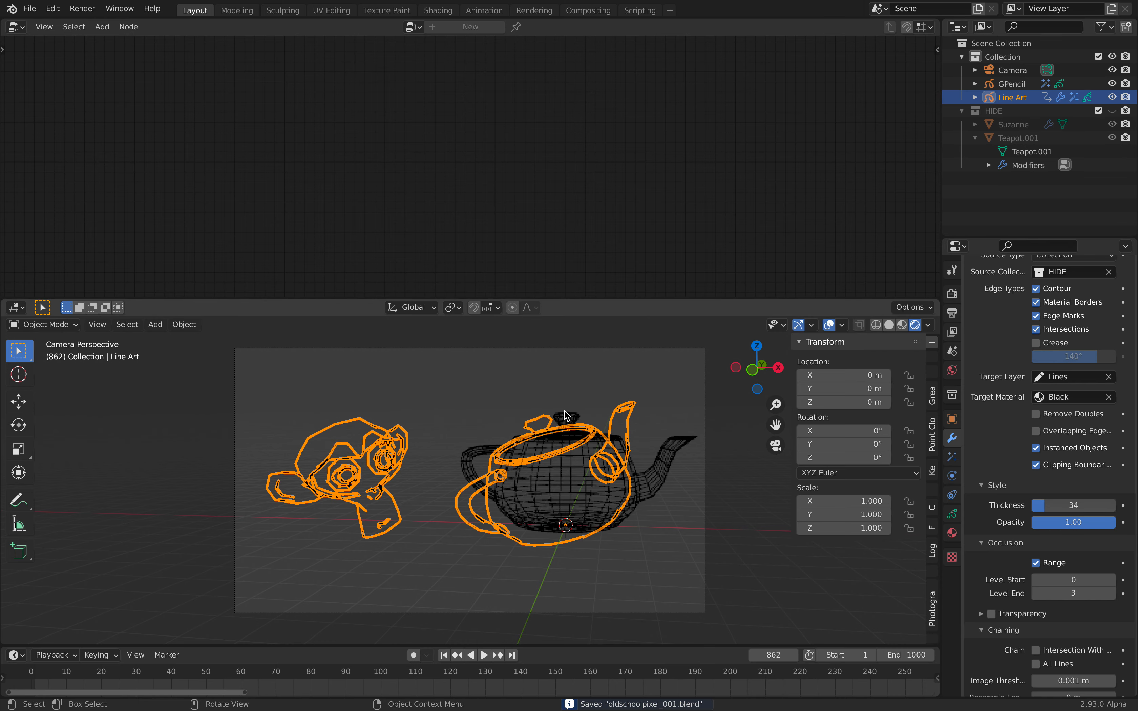
pyautogui.click(648, 476)
pyautogui.press('g')
pyautogui.click(583, 386)
pyautogui.press('space')
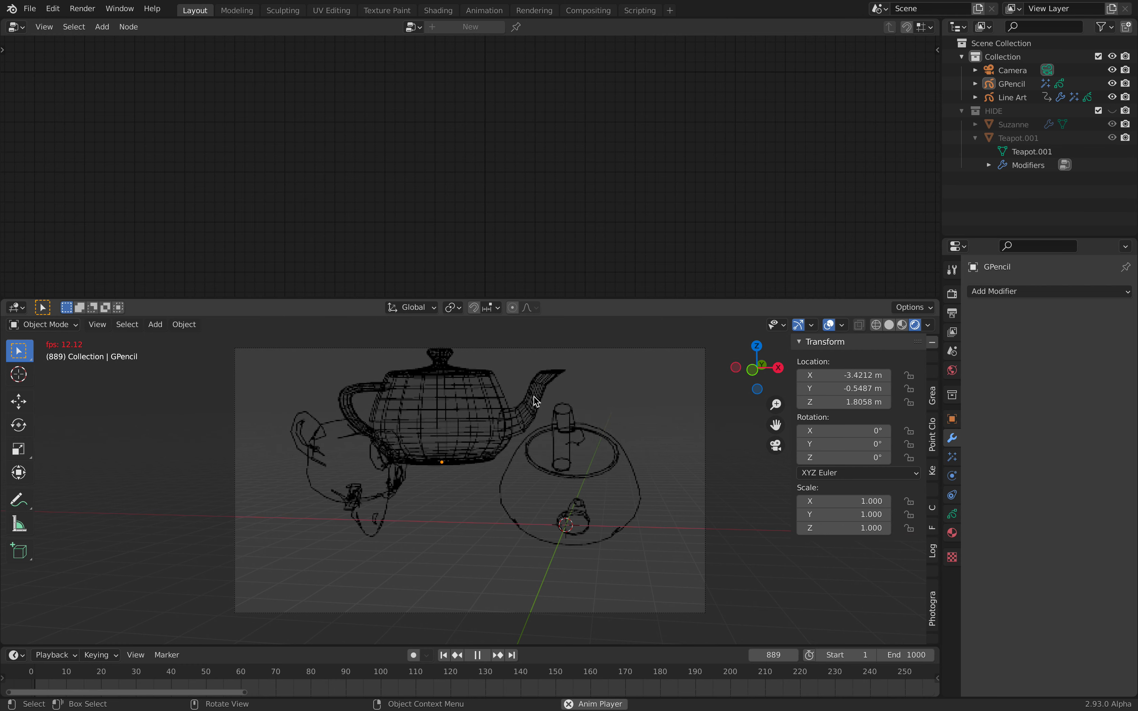
pyautogui.press('space')
pyautogui.click(498, 390)
pyautogui.press('g')
pyautogui.click(444, 394)
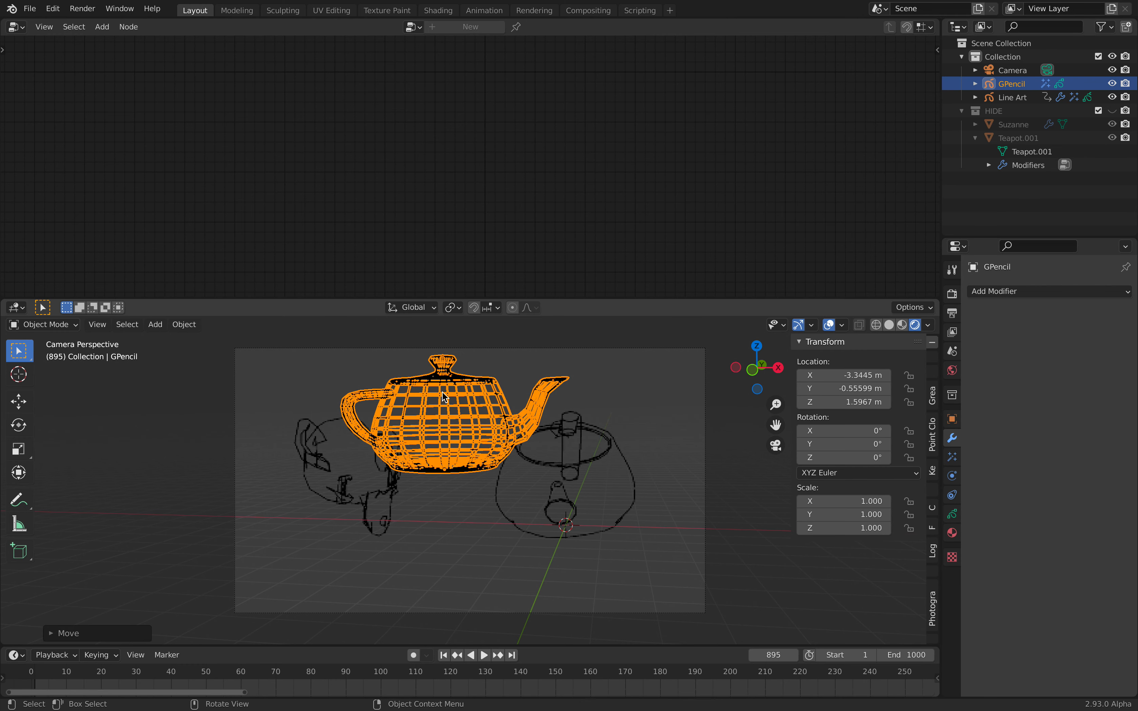
pyautogui.click(1030, 292)
pyautogui.click(590, 381)
pyautogui.click(553, 388)
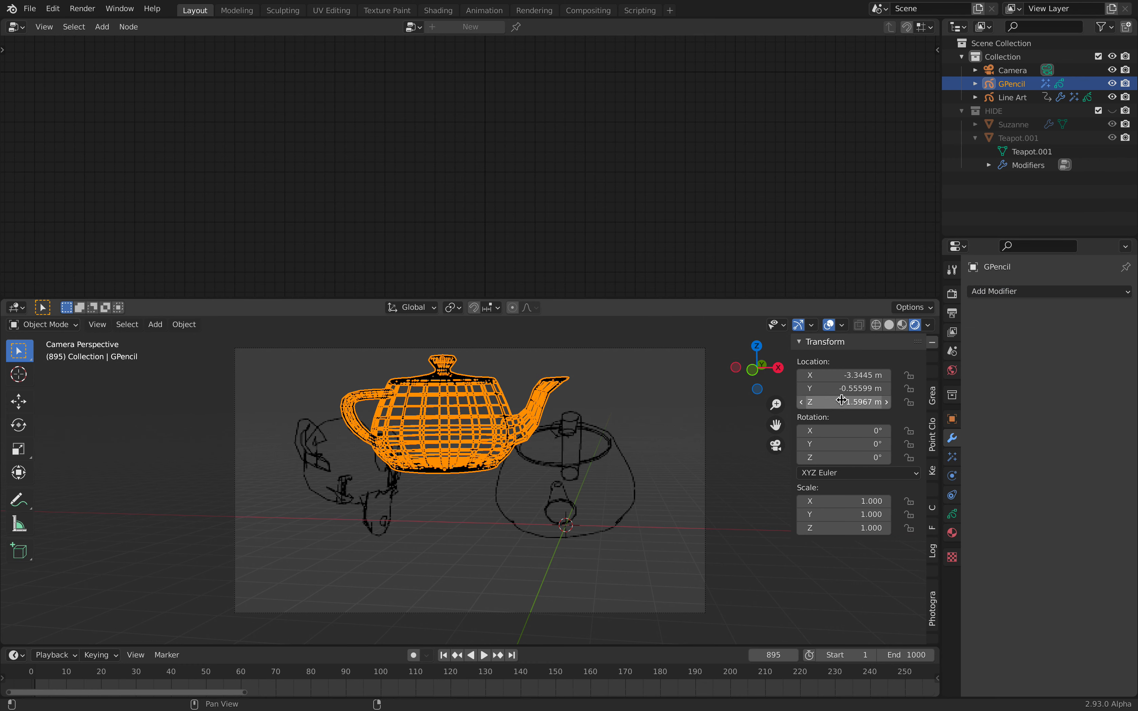
# Step: Try driving GPencil's Z rotation with the expression #frame * 0,1 and play the animation
pyautogui.moveTo(842, 430); pyautogui.dragTo(841, 465)
pyautogui.write('0')
pyautogui.press('Return')
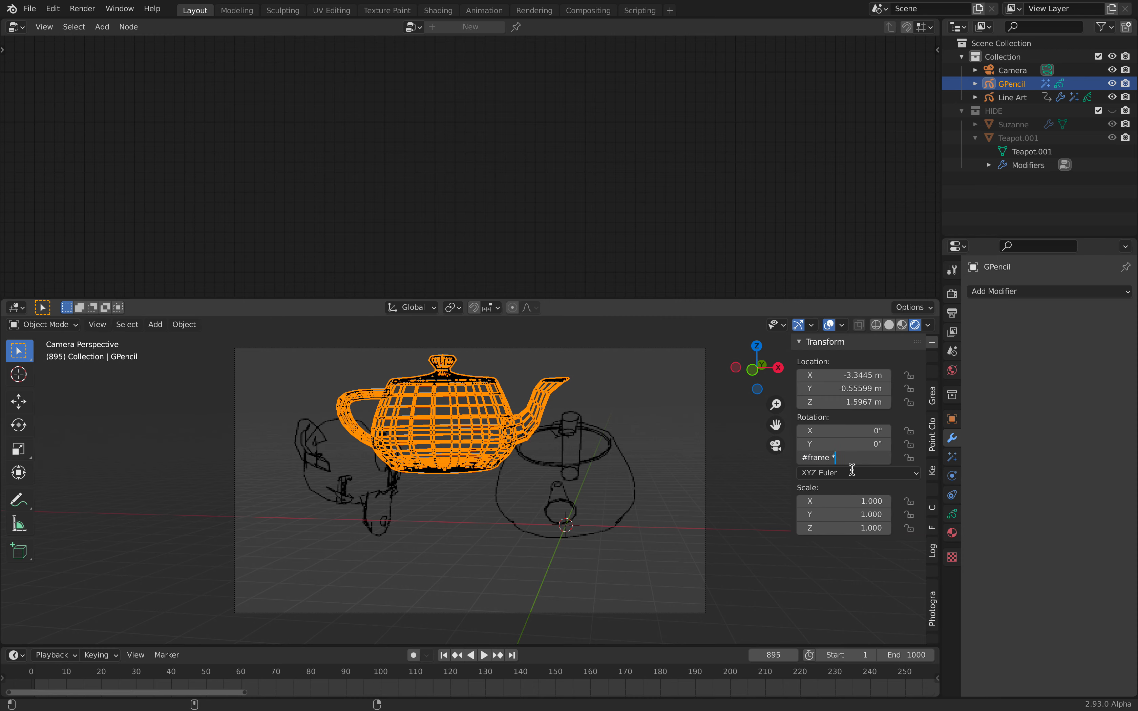
pyautogui.press('Return')
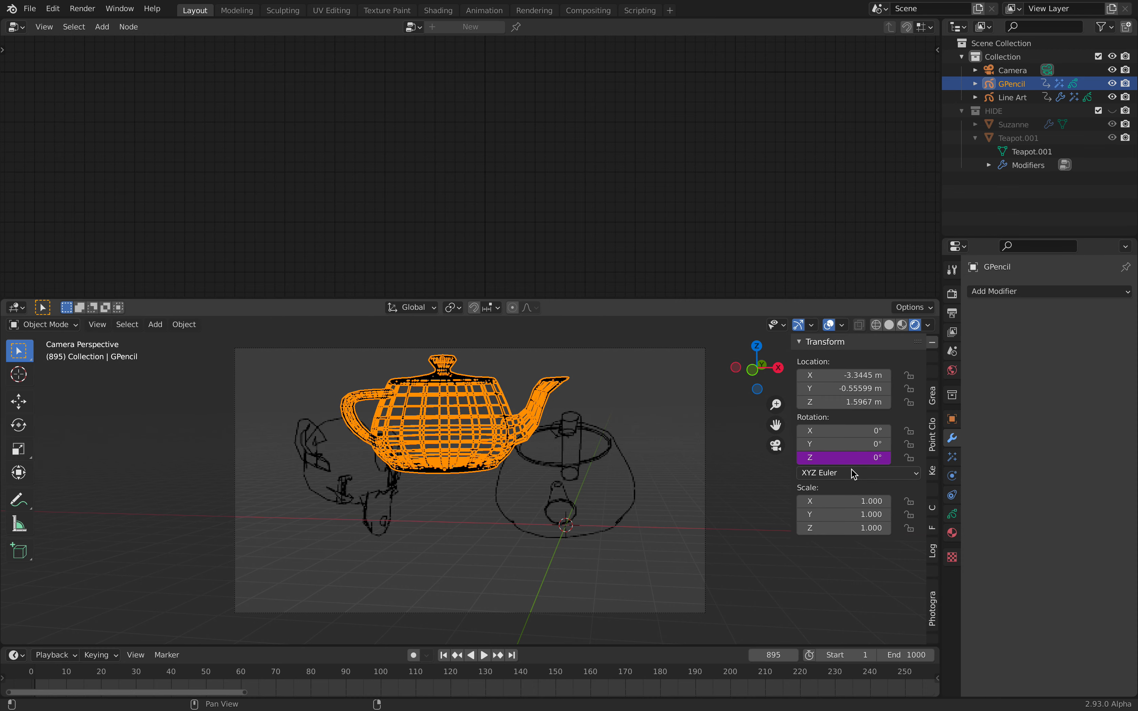
pyautogui.click(609, 422)
pyautogui.press('space')
pyautogui.press('space')
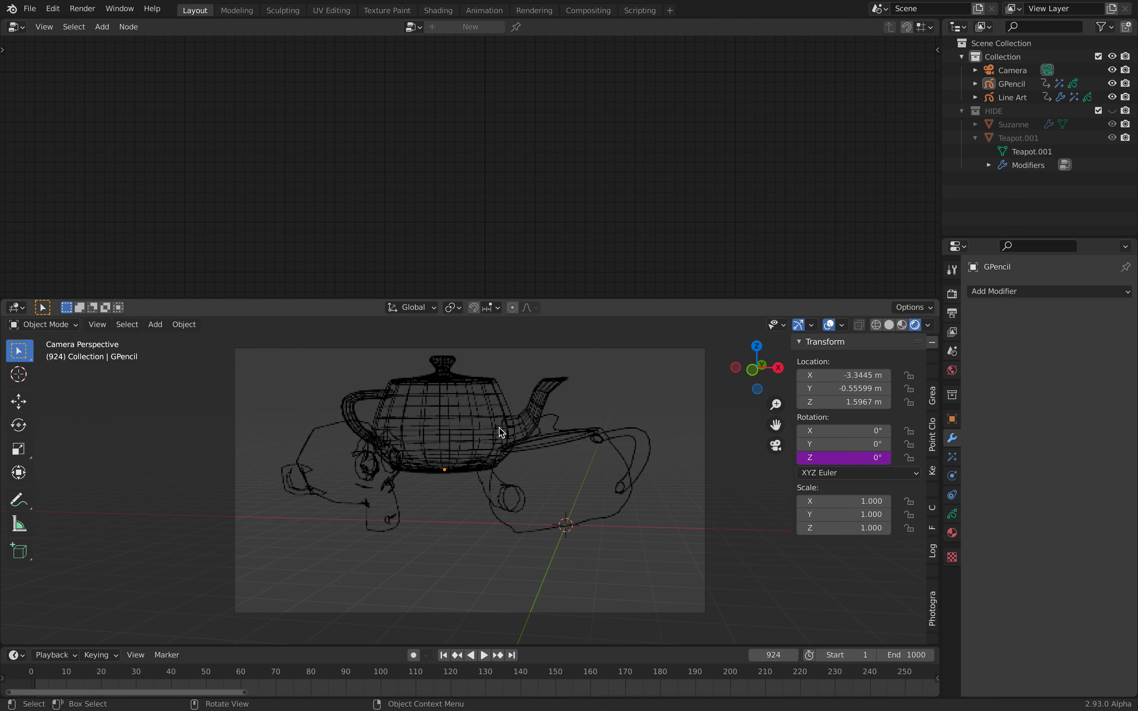
# Step: Try a different multiplier in GPencil's Z rotation driver expression and replay the animation with Line Art selected
pyautogui.click(823, 455)
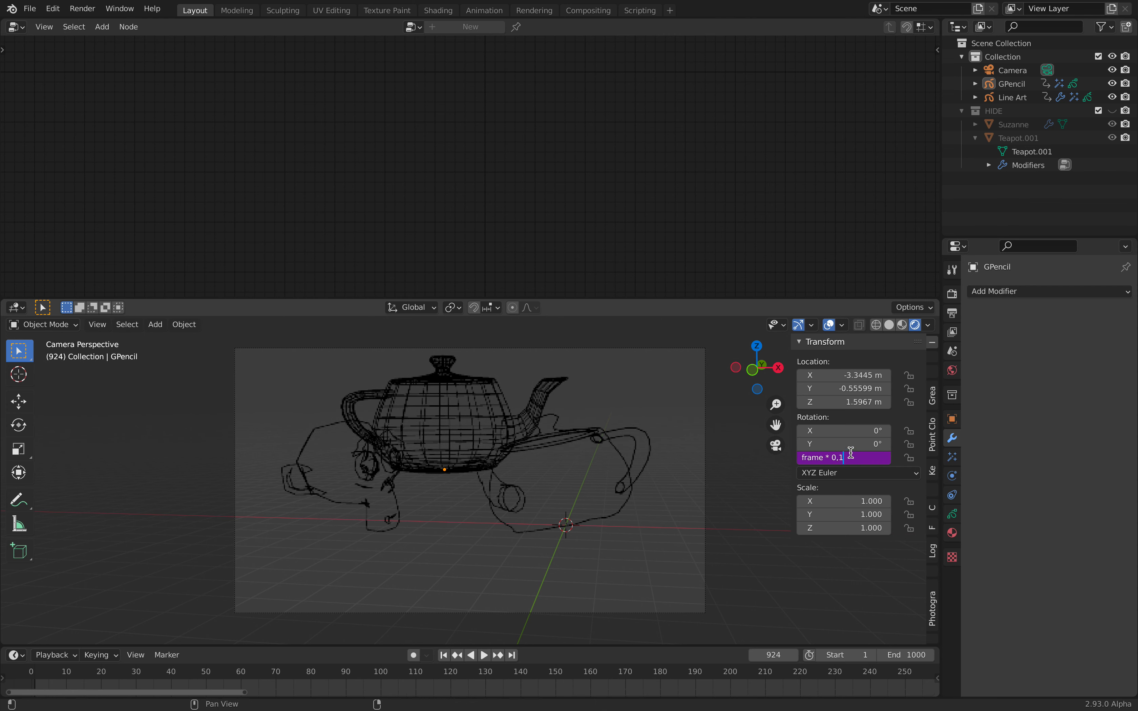
pyautogui.write('5')
pyautogui.press('Return')
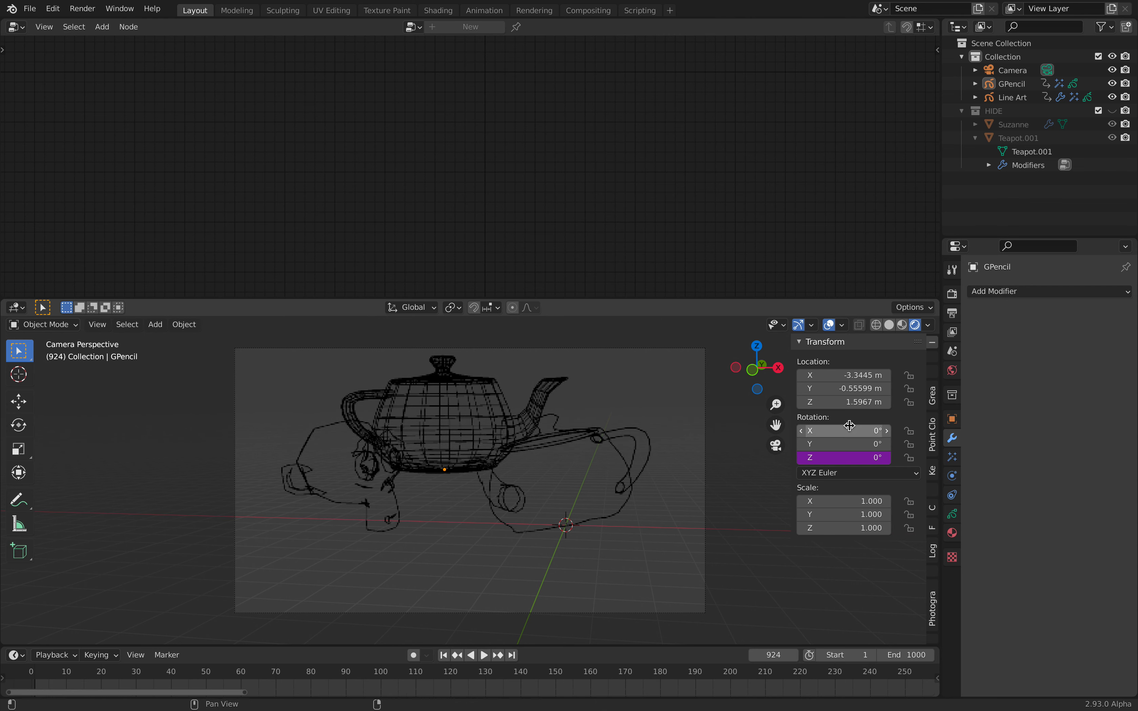
pyautogui.click(637, 465)
pyautogui.click(608, 393)
pyautogui.press('space')
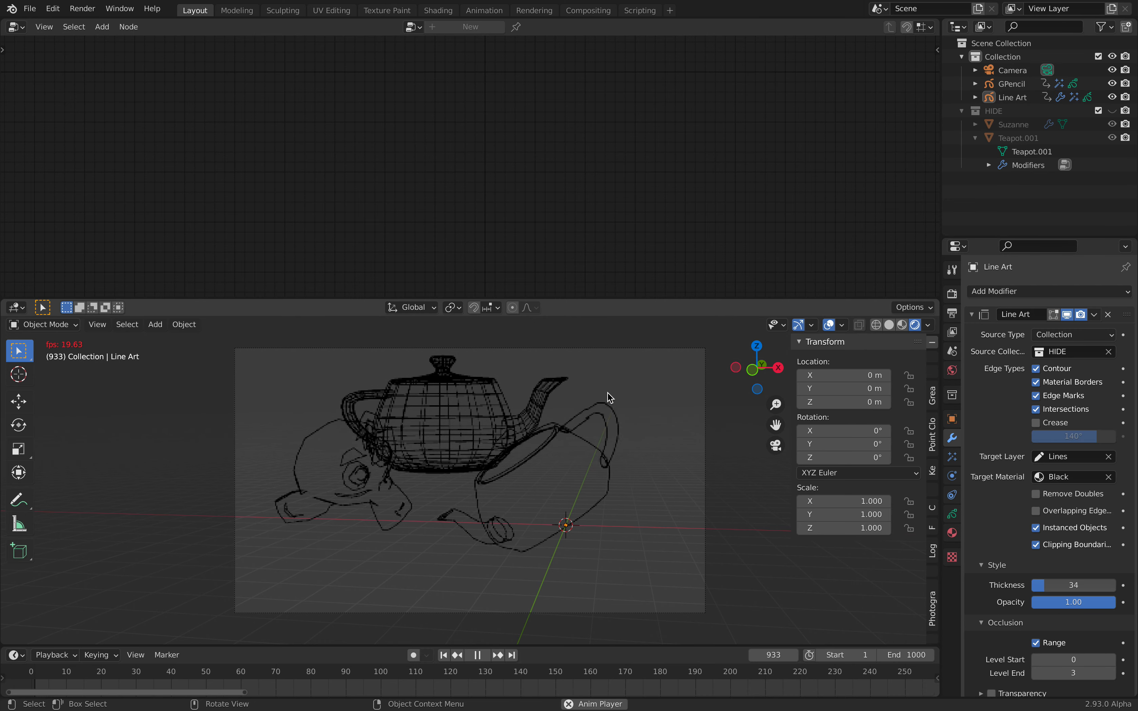
pyautogui.press('space')
# Step: Rewind the timeline to its start, play the animation, and select GPencil to check its driven Z rotation during playback
pyautogui.moveTo(424, 671); pyautogui.dragTo(209, 671)
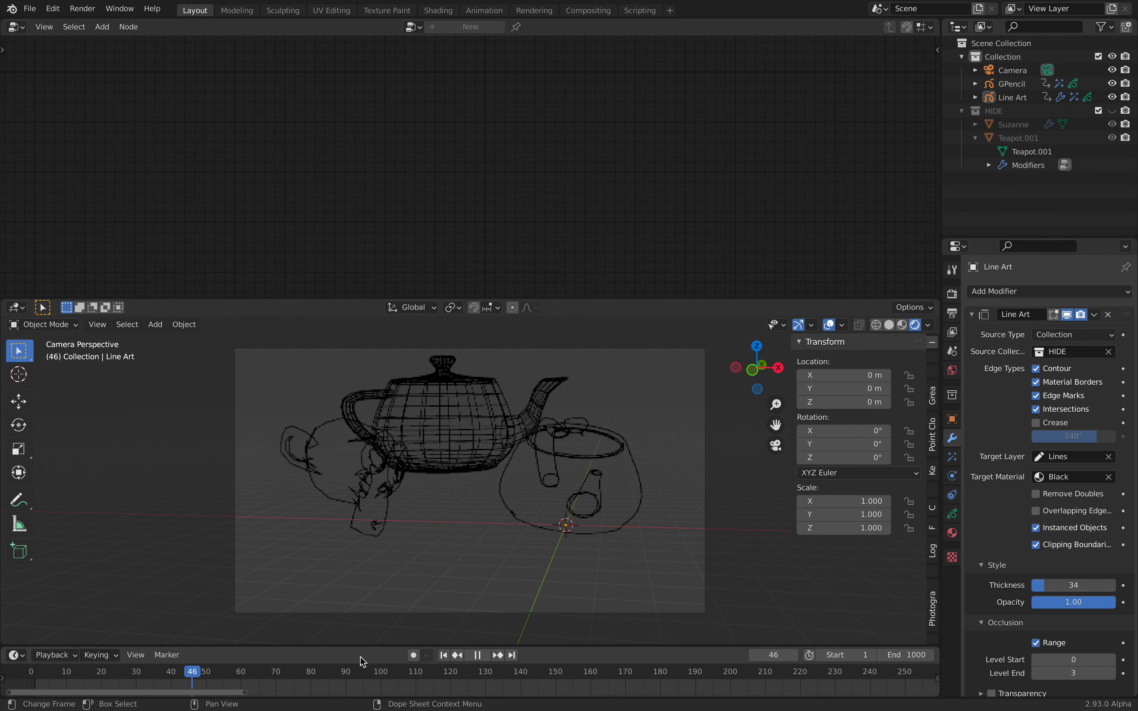
pyautogui.click(443, 657)
pyautogui.click(484, 657)
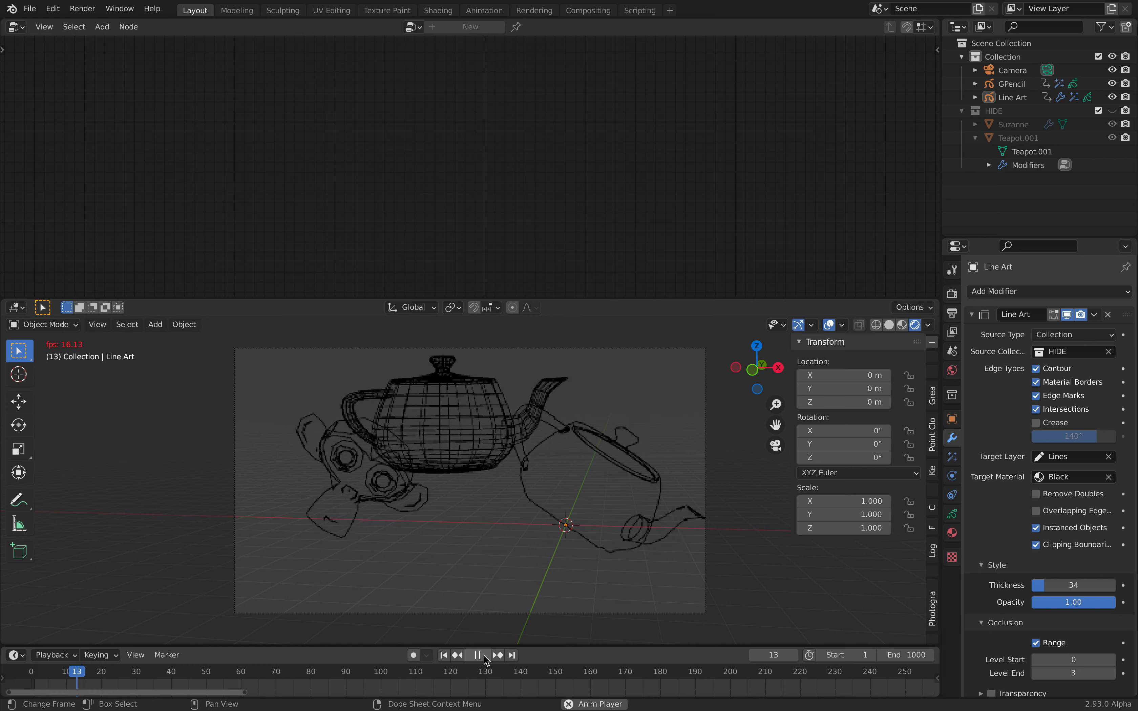
pyautogui.click(477, 656)
pyautogui.click(496, 403)
pyautogui.press('space')
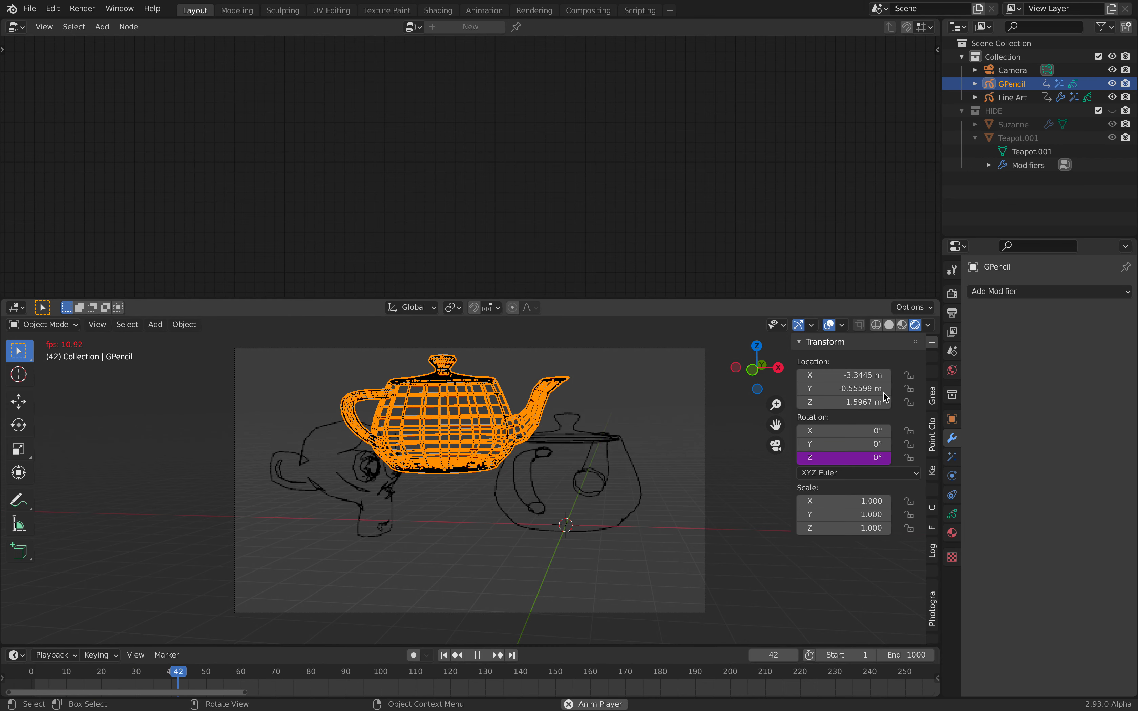
pyautogui.press('space')
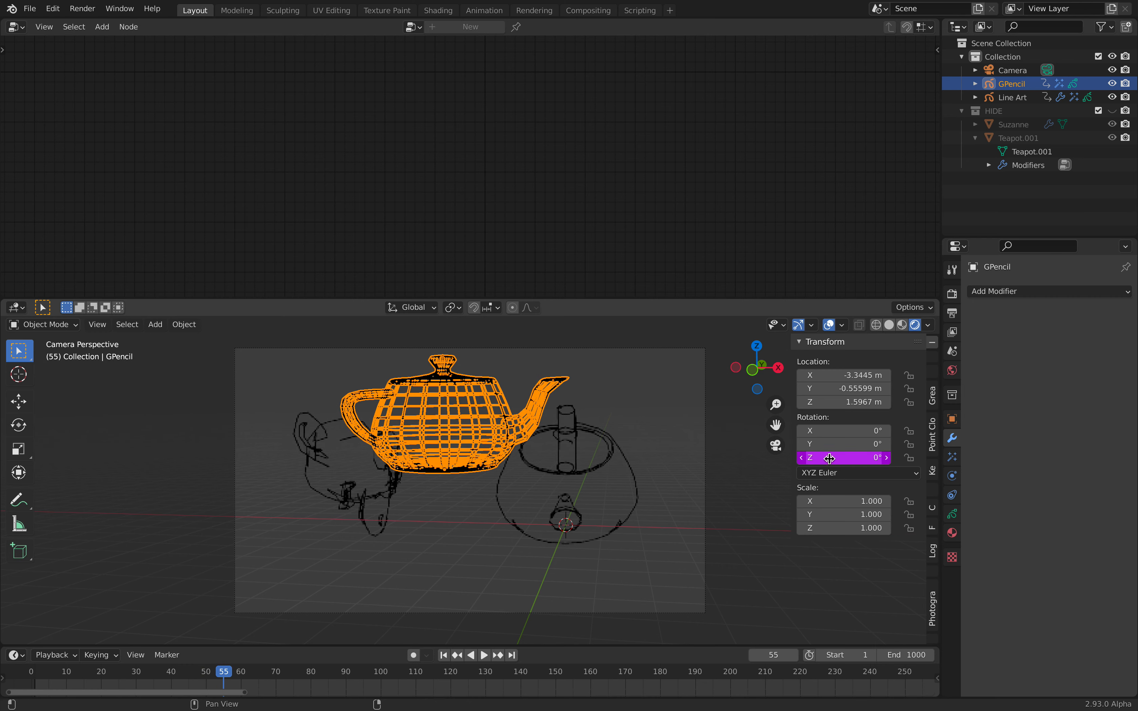
# Step: Delete GPencil's rotation driver, enter #frame as a new driver on its Z rotation, and play the animation
pyautogui.rightClick(828, 458)
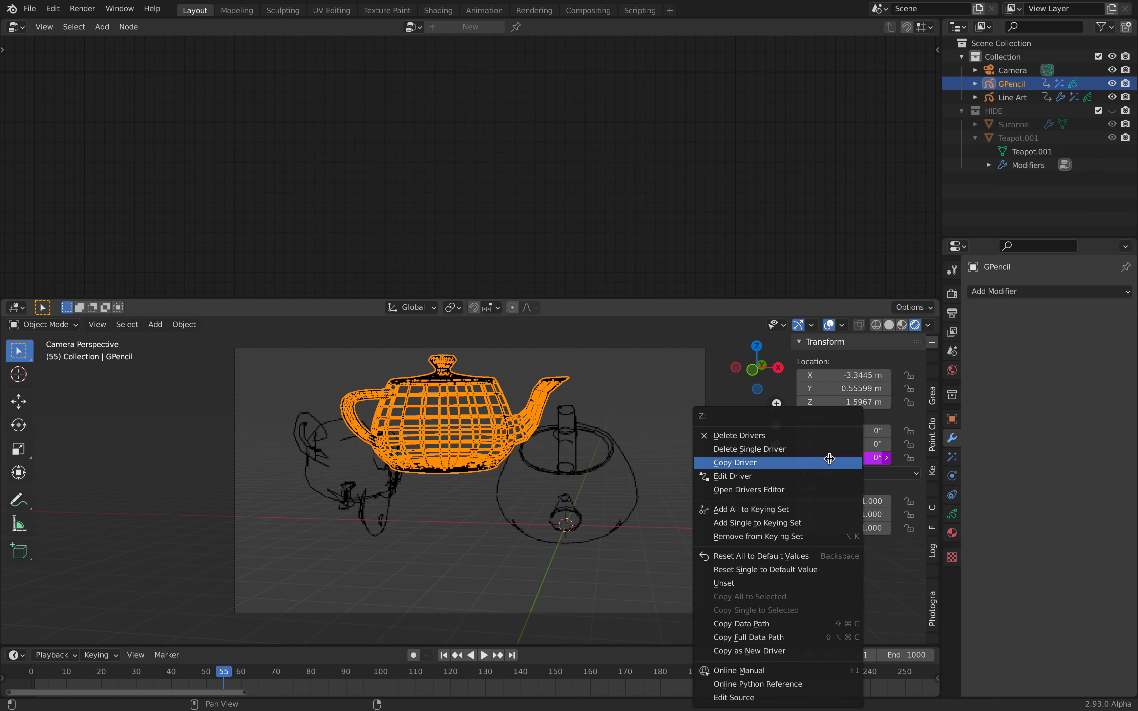
pyautogui.click(818, 436)
pyautogui.doubleClick(846, 455)
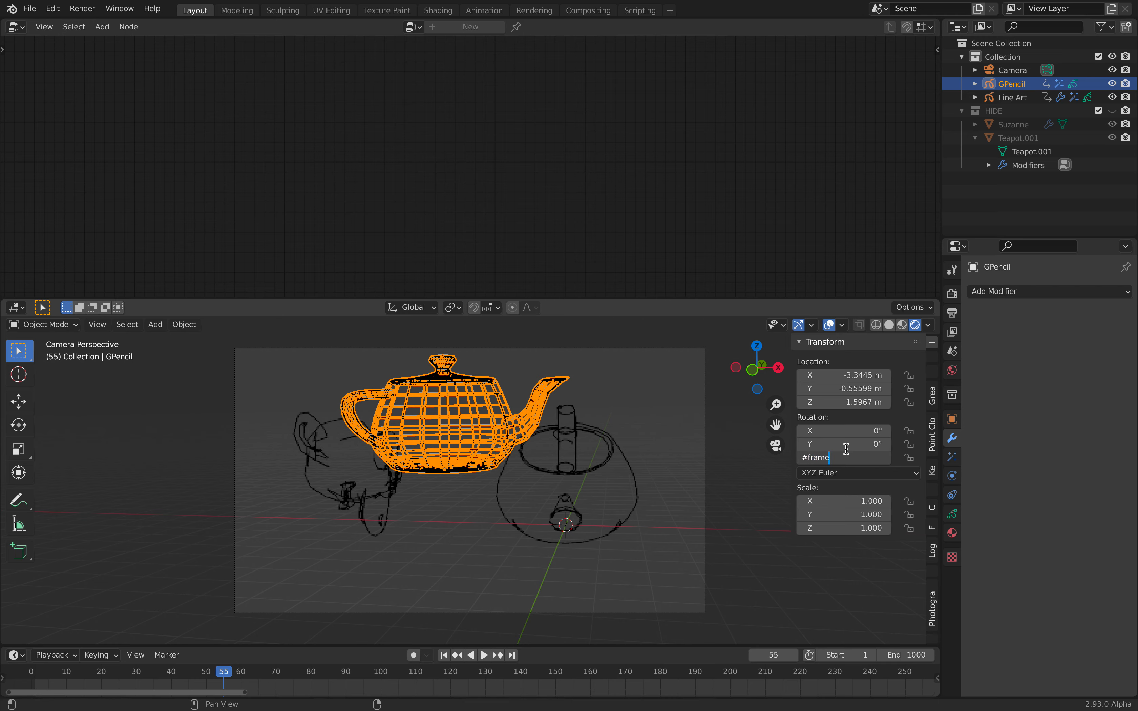
pyautogui.write('#frame')
pyautogui.press('Return')
pyautogui.click(604, 387)
pyautogui.press('space')
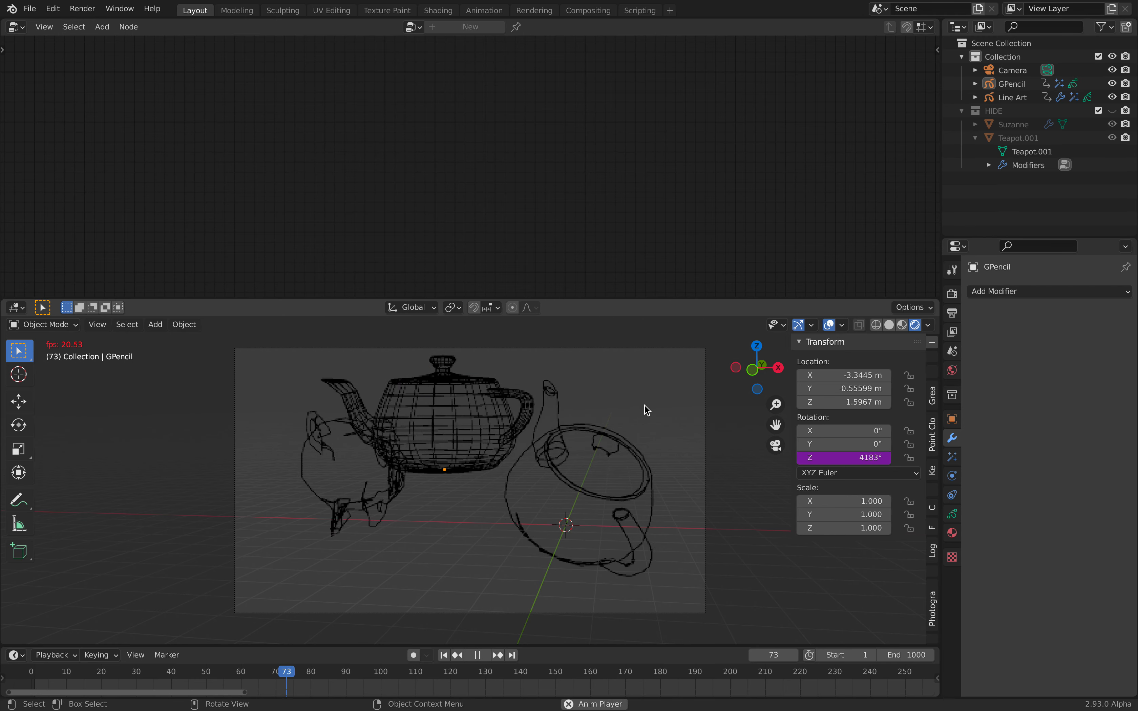
pyautogui.press('space')
# Step: Add a multiplier to the frame driver on GPencil's Z rotation to slow the spin, and replay the animation
pyautogui.doubleClick(856, 456)
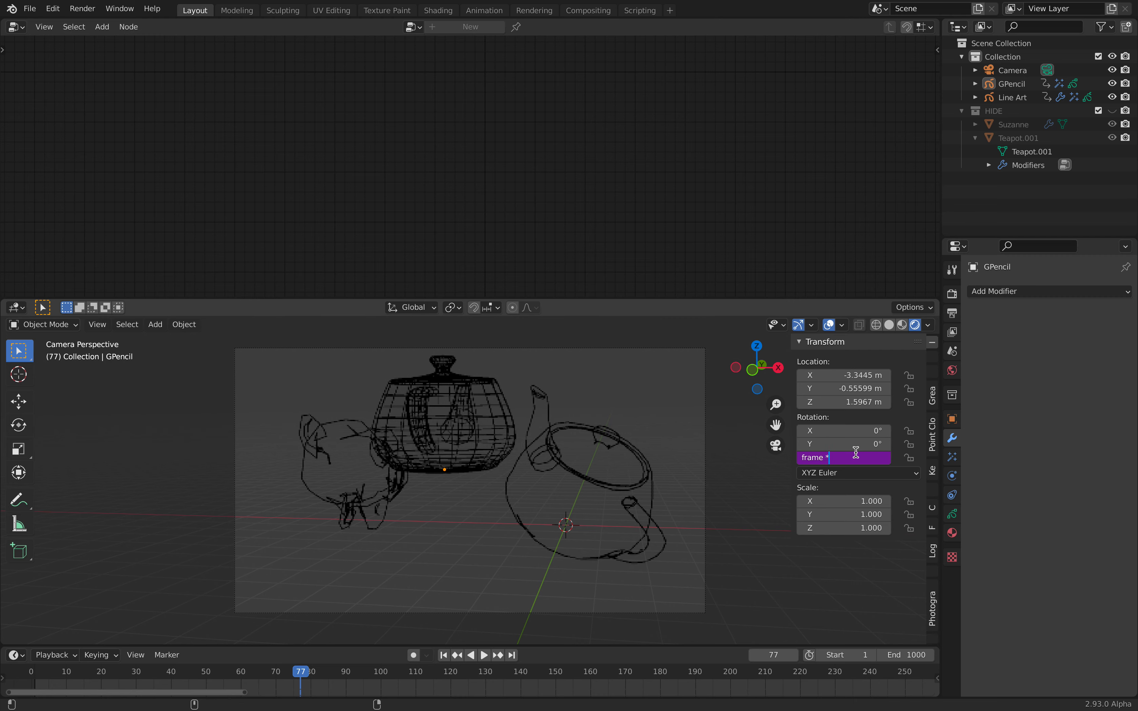
pyautogui.press('Return')
pyautogui.press('space')
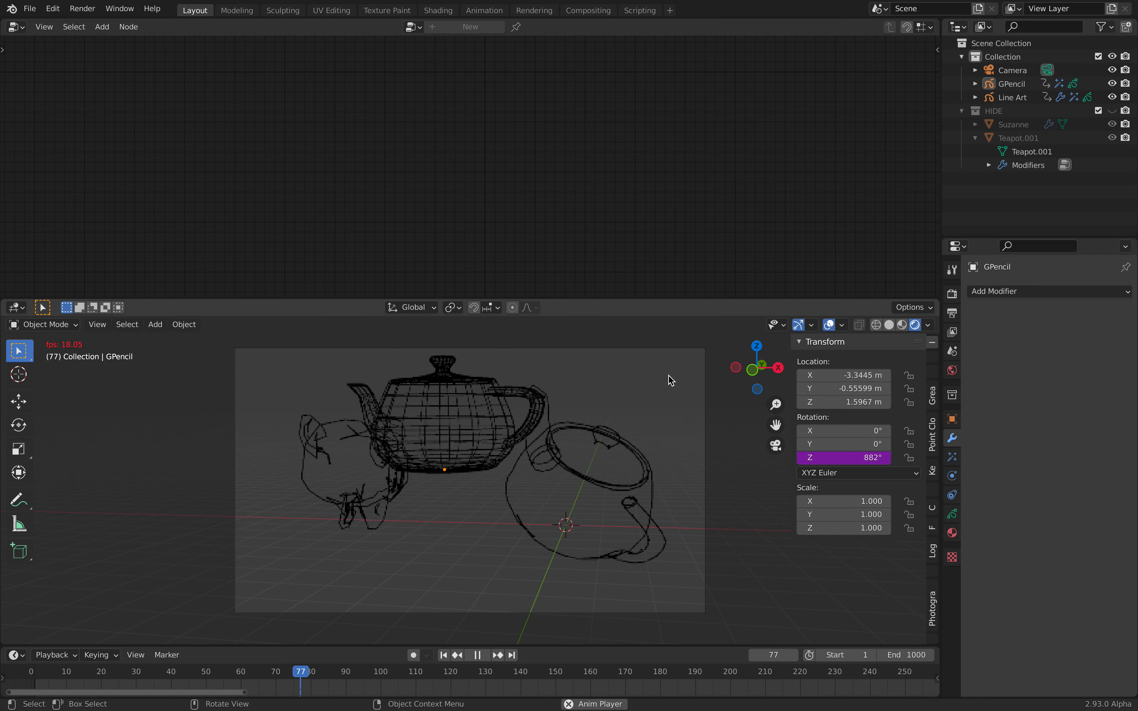
pyautogui.press('space')
# Step: Add a frame driver to GPencil's Y rotation and set its expression to sin(frame * 0.1) * 2
pyautogui.moveTo(839, 442)
pyautogui.mouseDown()
pyautogui.moveTo(871, 442)
pyautogui.moveTo(842, 442)
pyautogui.mouseUp()
pyautogui.doubleClick(863, 447)
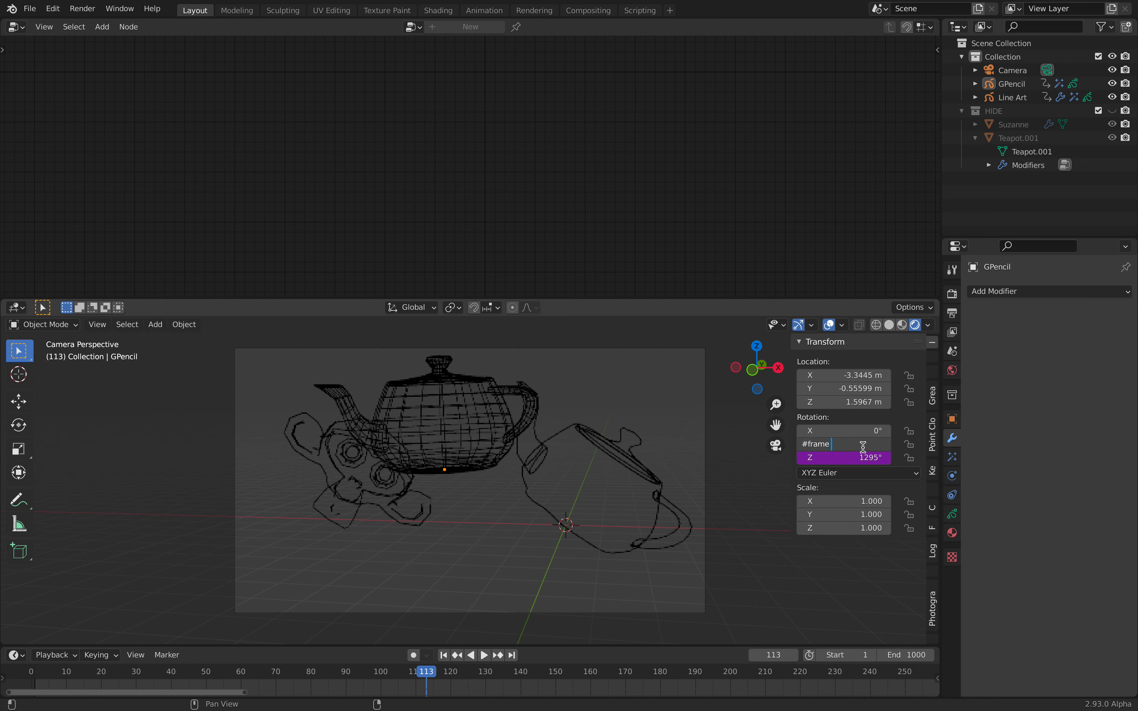
pyautogui.press('Return')
pyautogui.doubleClick(863, 447)
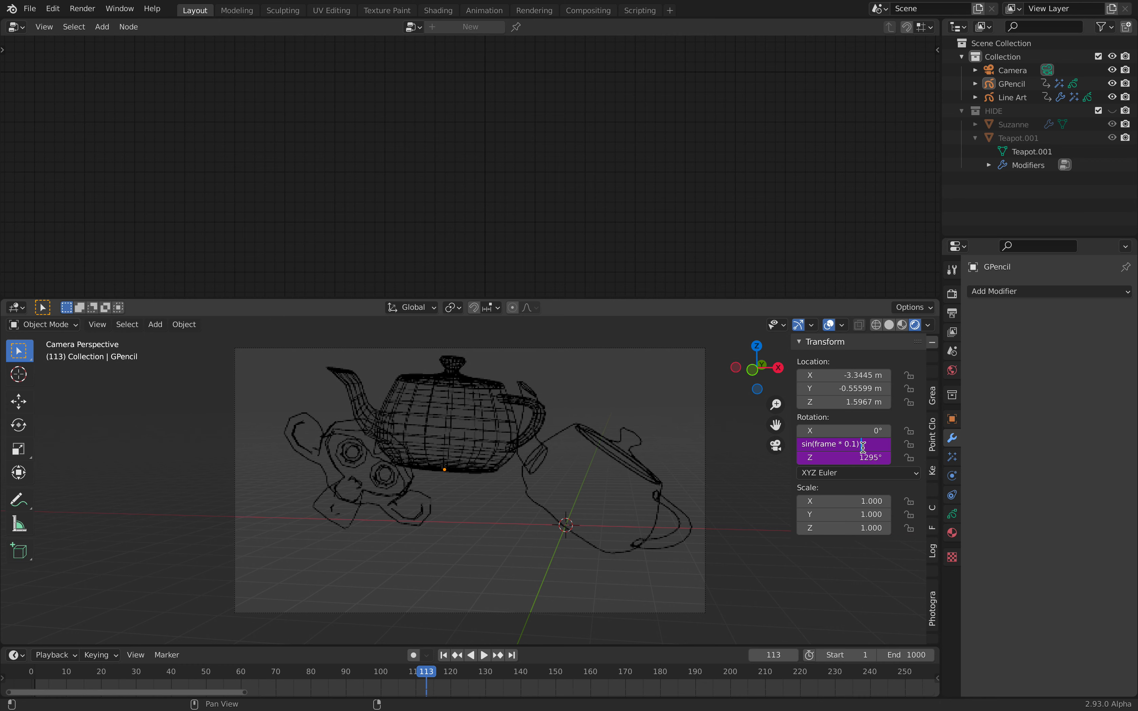
pyautogui.press('Return')
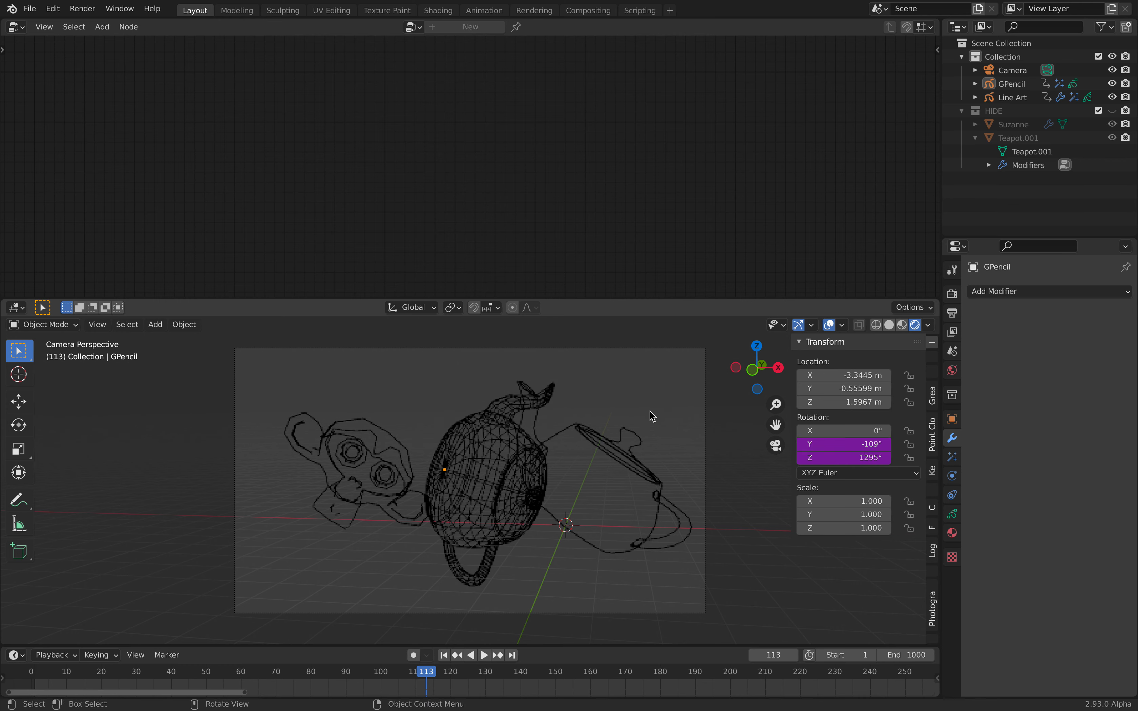
# Step: Reduce the multiplier in GPencil's Y rotation driver expression to 0.2 and play the animation
pyautogui.doubleClick(874, 447)
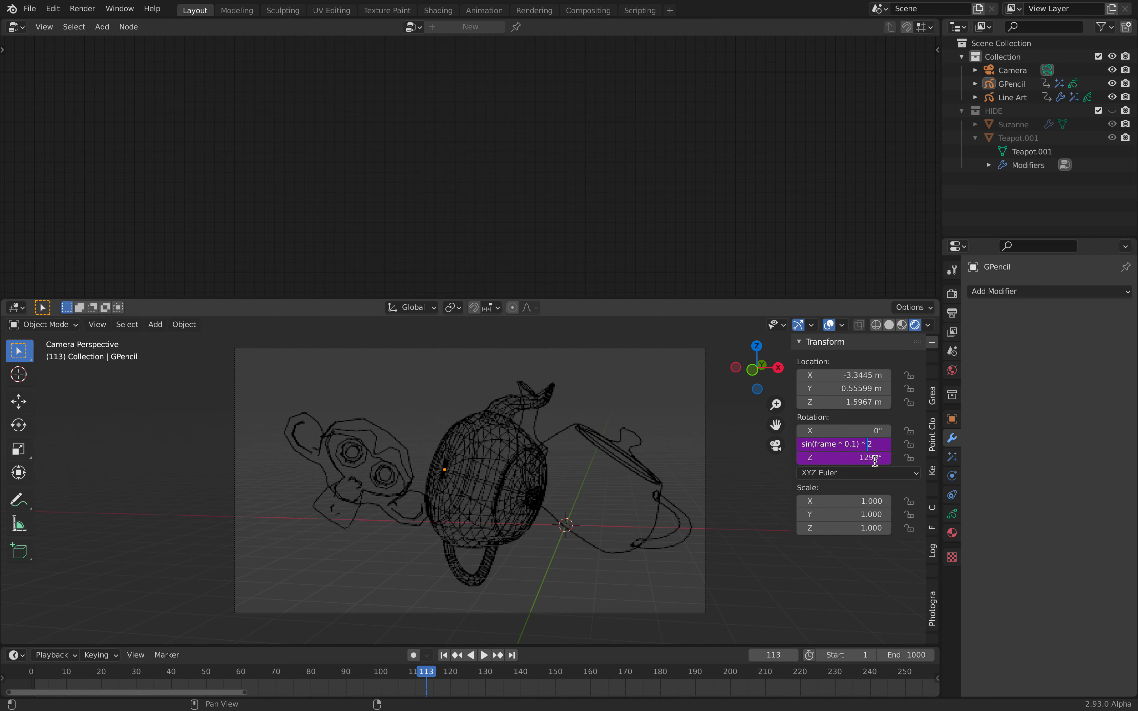
pyautogui.write('0.')
pyautogui.press('Return')
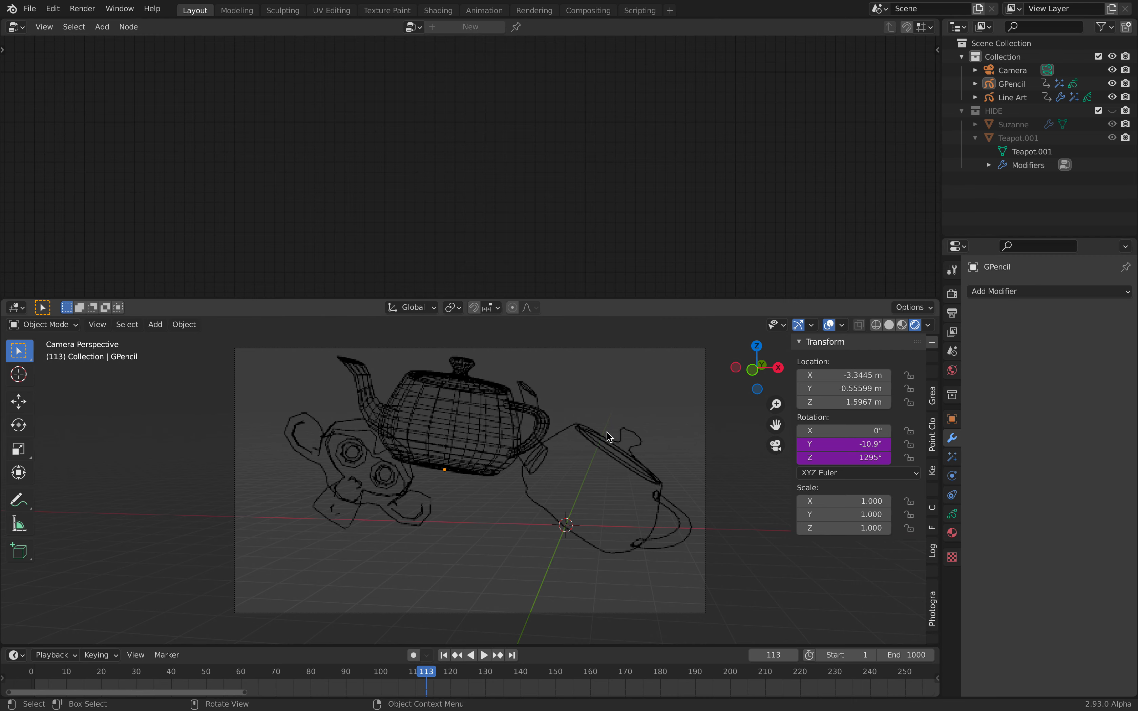
pyautogui.press('space')
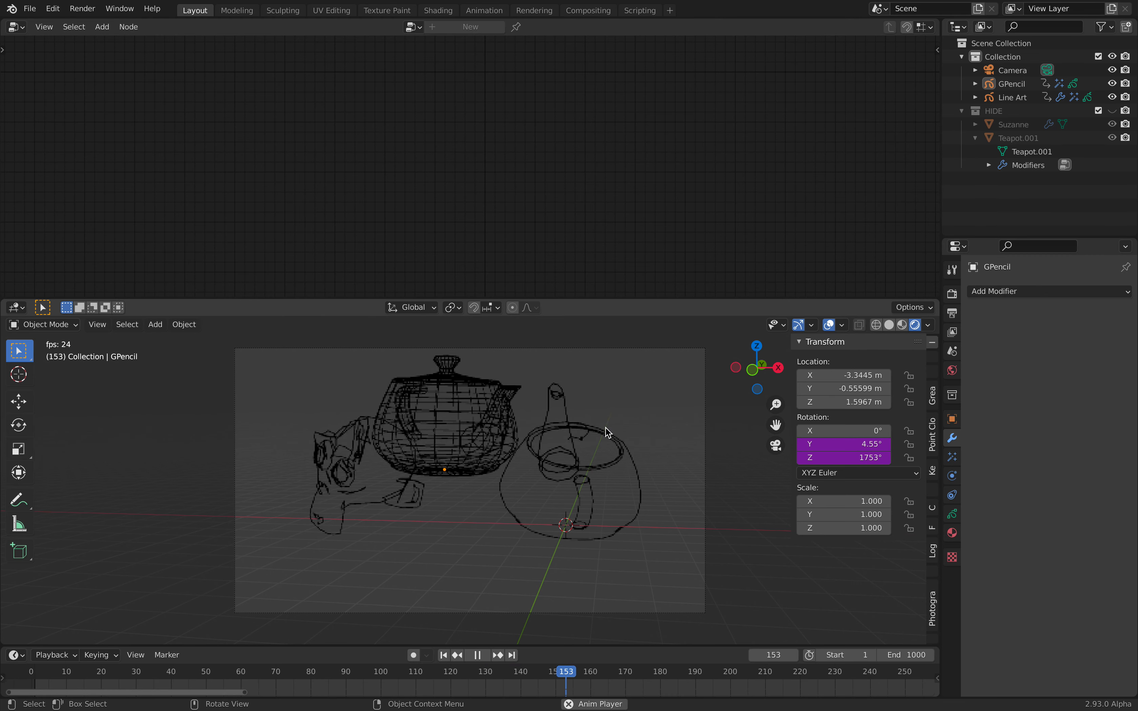
pyautogui.press('space')
# Step: Try to move the Line Art object downward in the camera view
pyautogui.click(342, 479)
pyautogui.press('g')
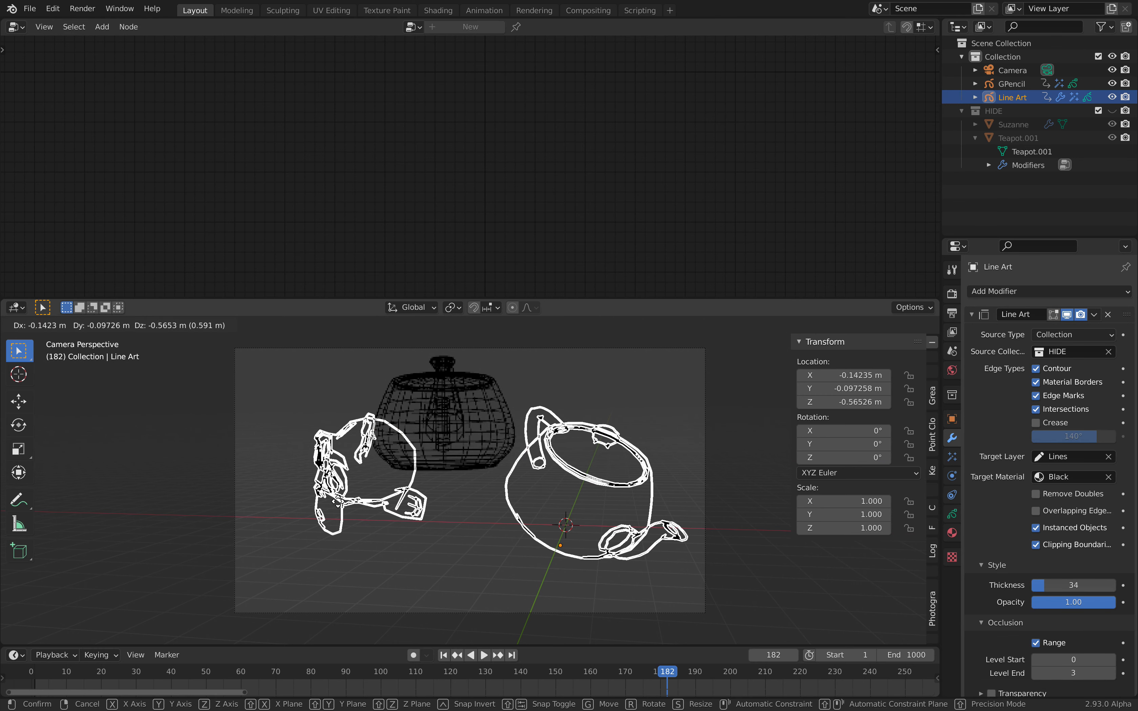
pyautogui.click(335, 512)
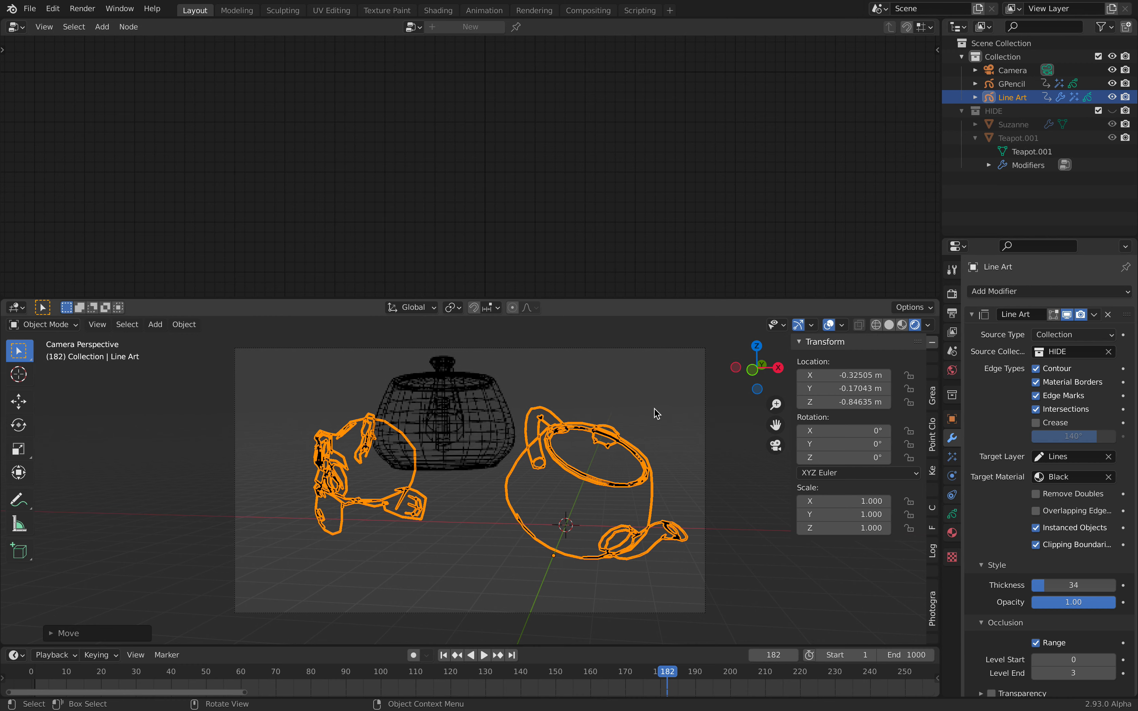
pyautogui.click(647, 387)
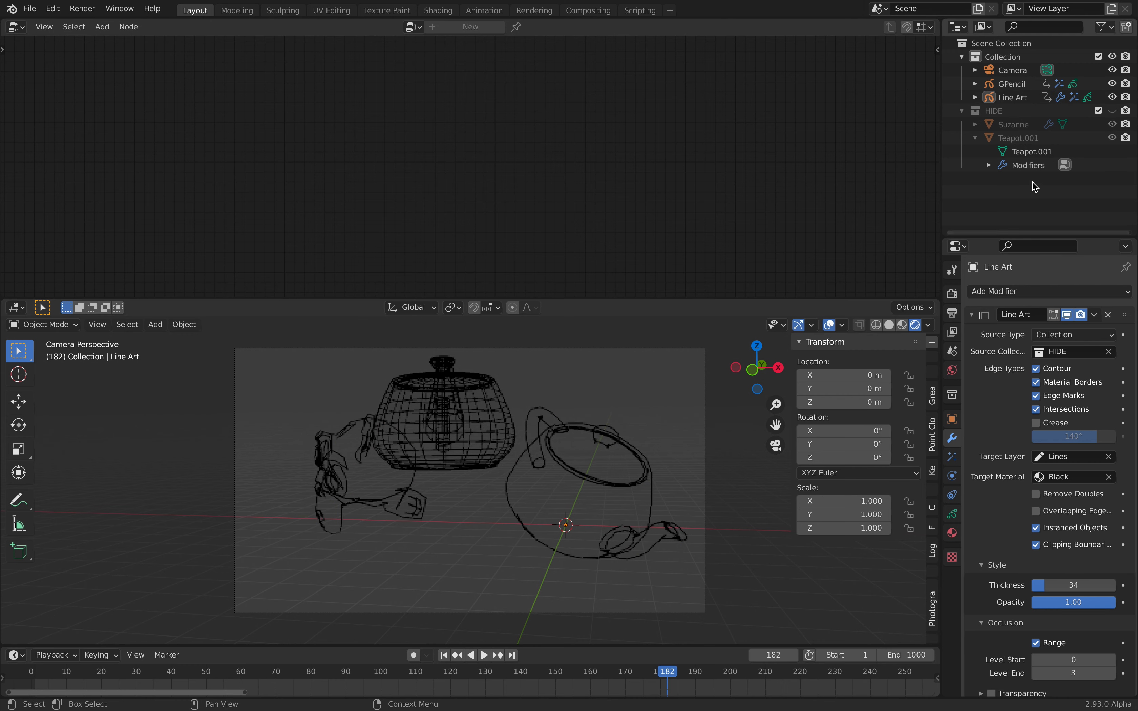
# Step: Unhide the HIDE collection and move Teapot.001 down about 0.68 m in the camera view
pyautogui.click(1022, 138)
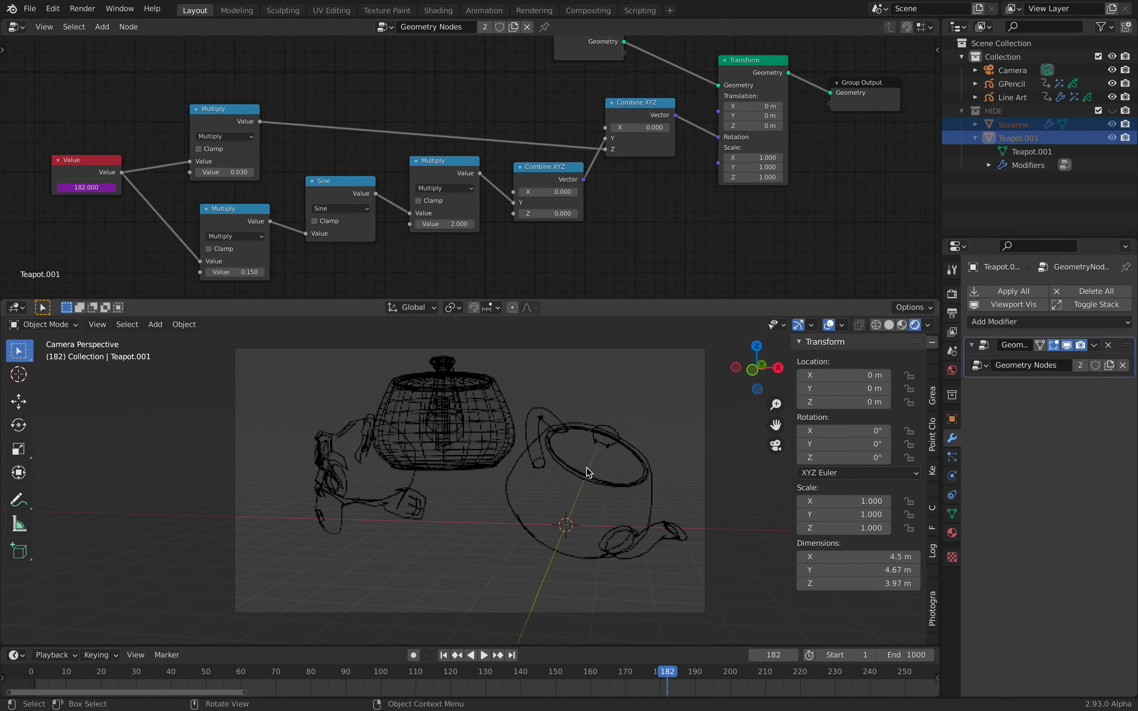
pyautogui.click(1112, 113)
pyautogui.click(672, 436)
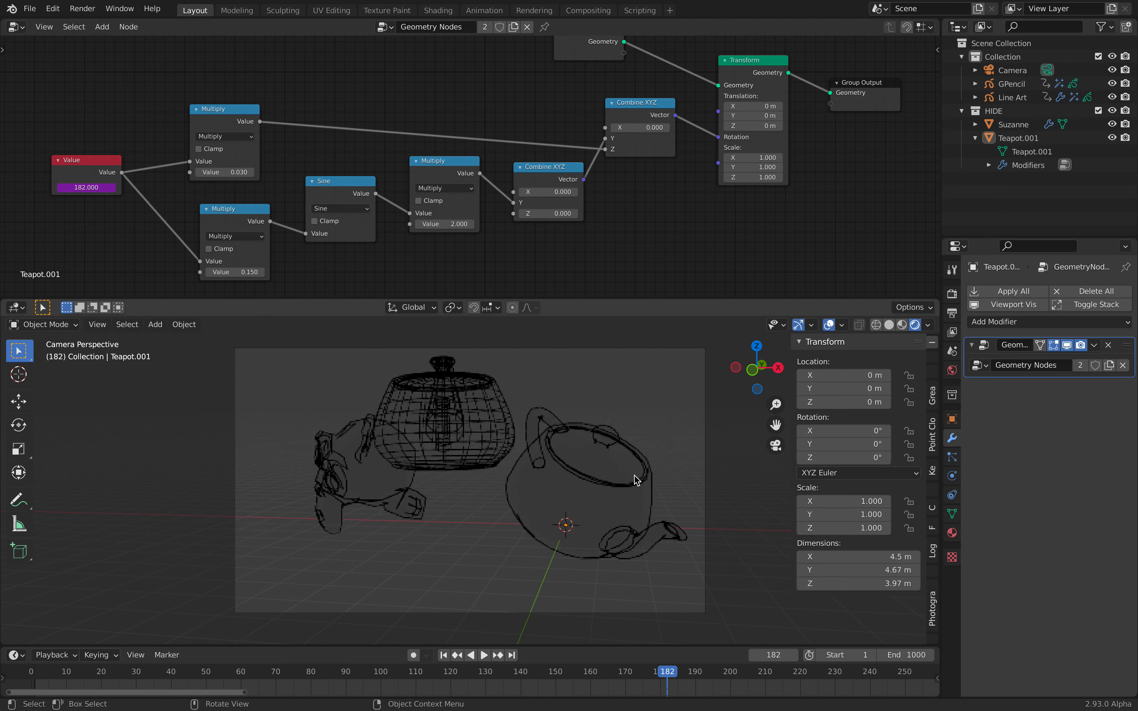
pyautogui.click(634, 479)
pyautogui.press('g')
pyautogui.click(633, 505)
# Step: Move Suzanne down in the camera view to about 0.04 m in Z and play the animation briefly
pyautogui.click(410, 488)
pyautogui.press('g')
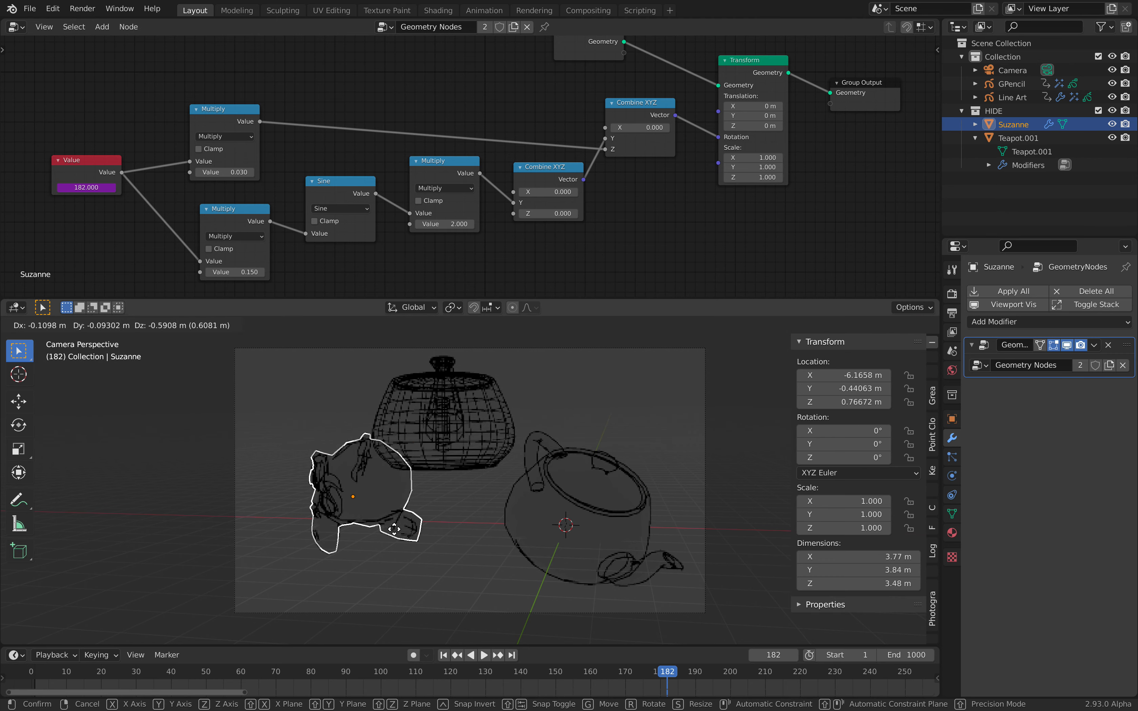
pyautogui.click(393, 531)
pyautogui.click(602, 385)
pyautogui.press('space')
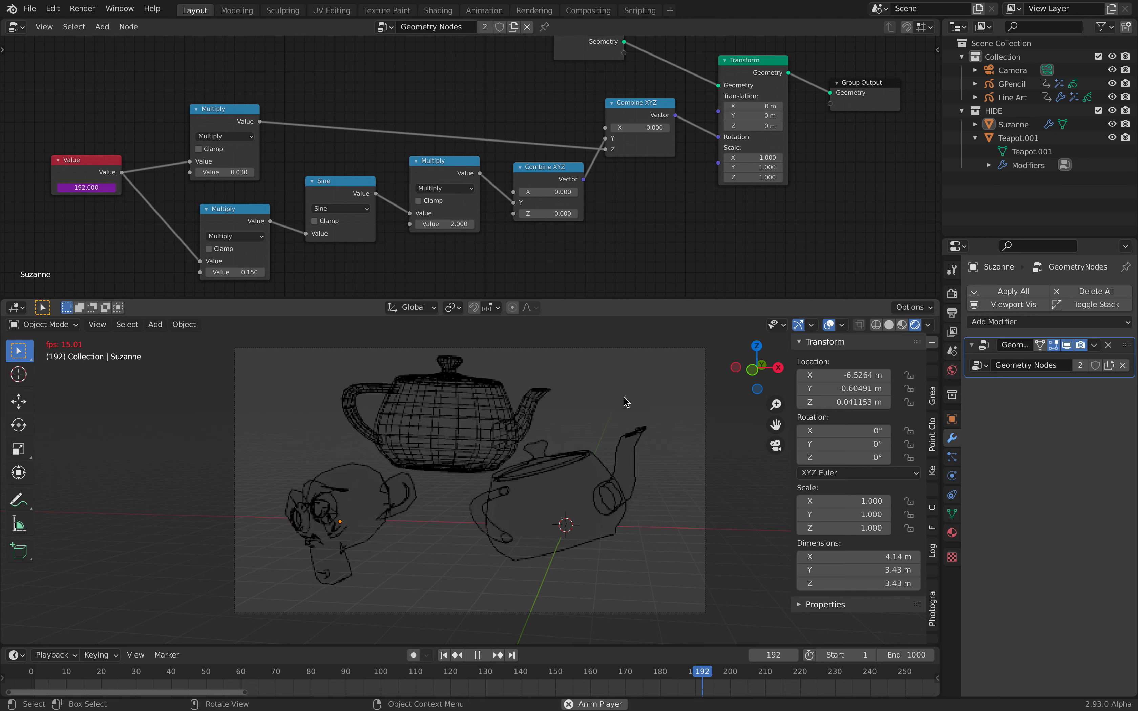
pyautogui.press('space')
# Step: Raise Suzanne to about 0.67 m in Z and replay the animation with everything deselected
pyautogui.click(337, 512)
pyautogui.press('g')
pyautogui.click(342, 478)
pyautogui.click(544, 502)
pyautogui.press('space')
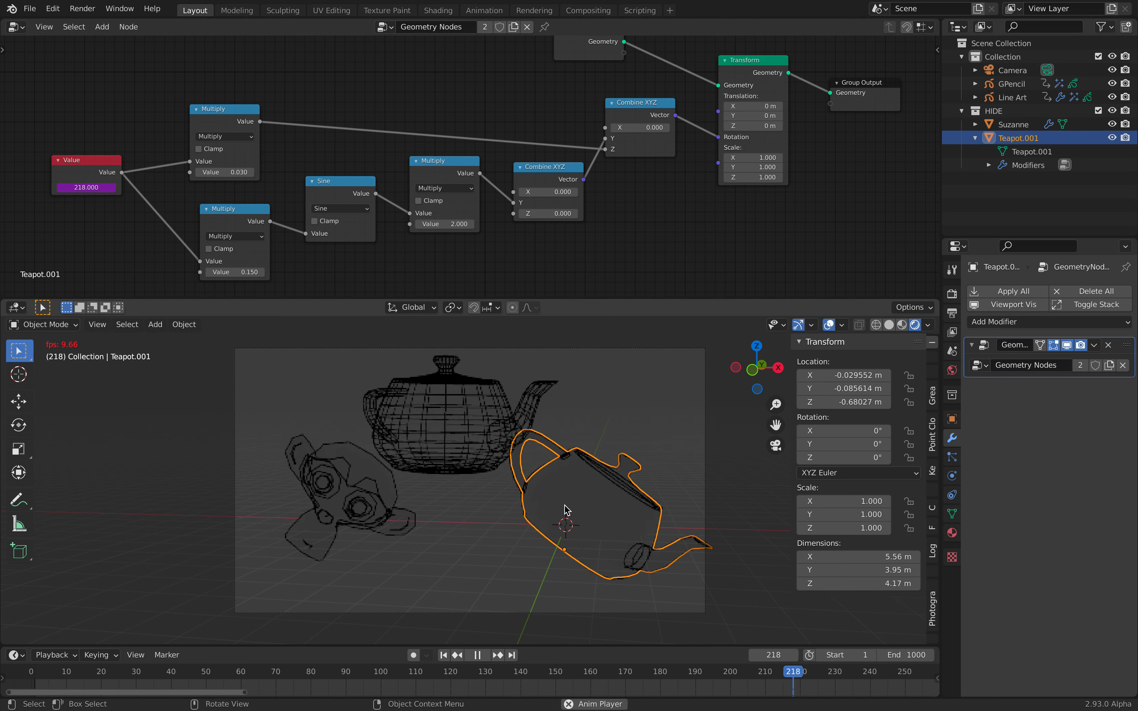
pyautogui.click(605, 432)
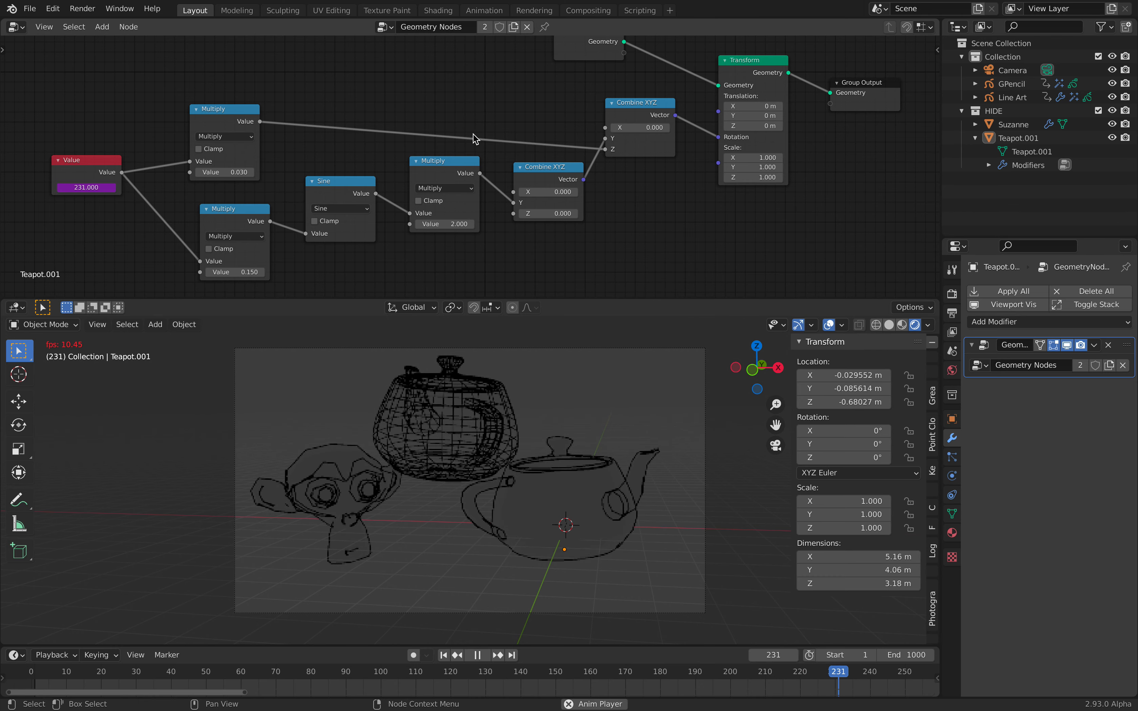
# Step: Tidy Teapot.001's geometry node layout by spacing the Z rotation Multiply and Value nodes away from the sine branch
pyautogui.scroll(-2, 500, 134)
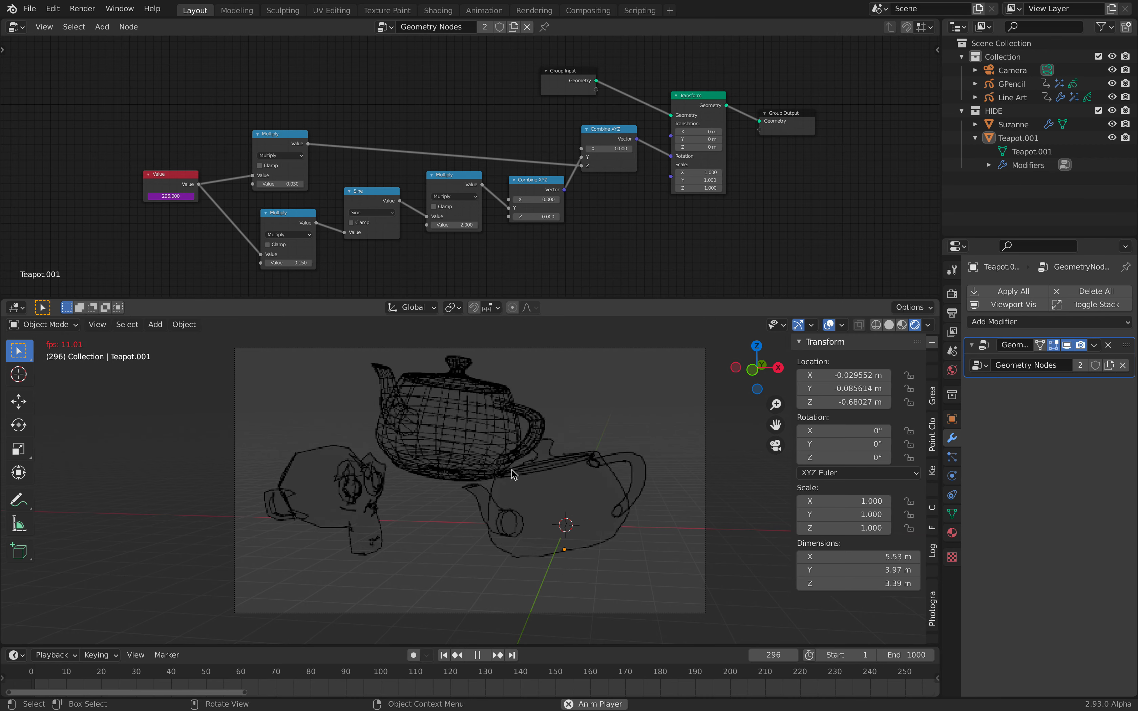
pyautogui.press('space')
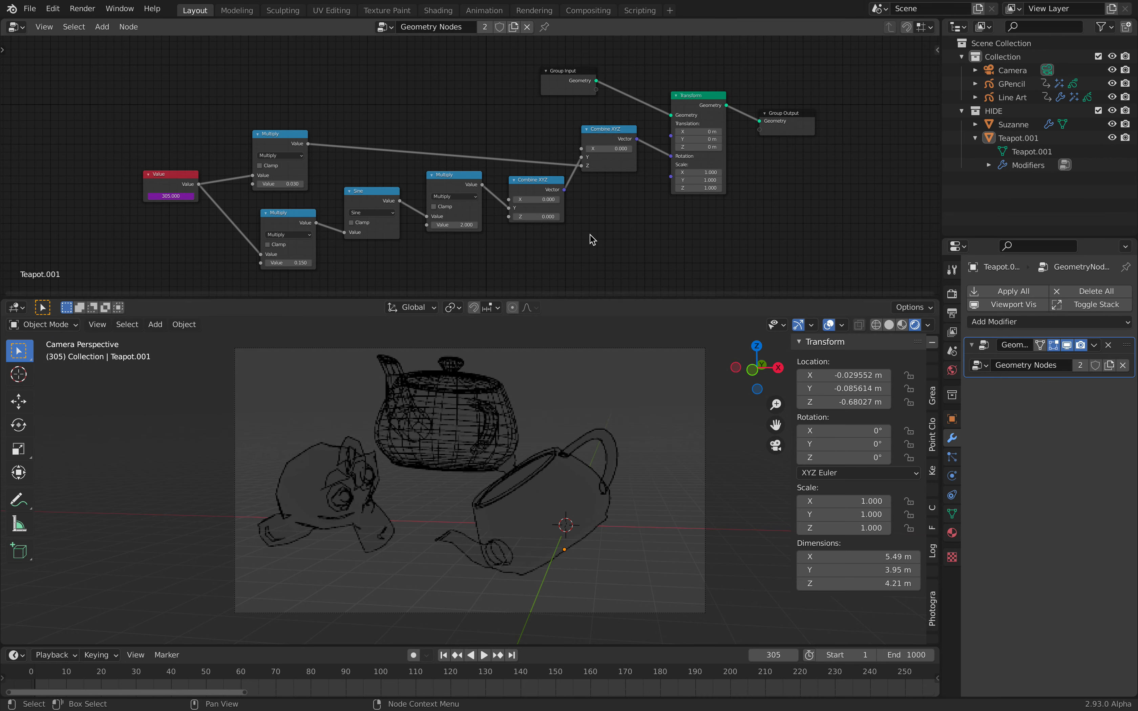
pyautogui.scroll(2, 611, 237)
pyautogui.press('space')
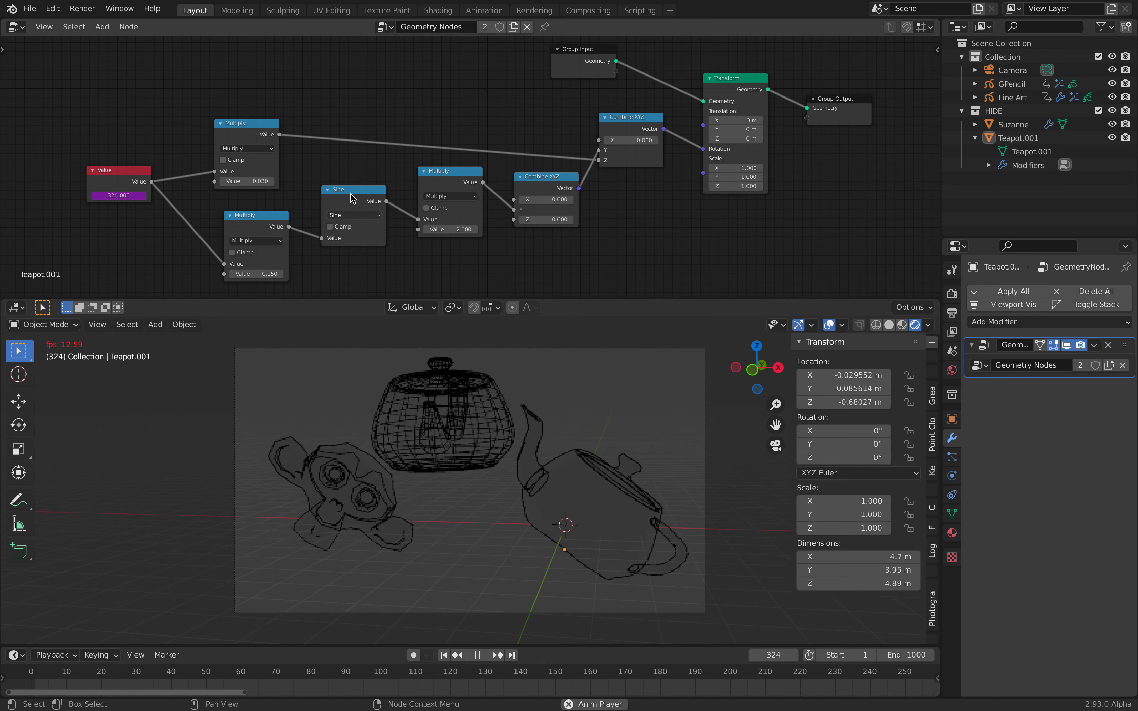
pyautogui.moveTo(350, 192); pyautogui.dragTo(350, 195)
pyautogui.click(446, 177)
pyautogui.moveTo(549, 179); pyautogui.dragTo(546, 181)
pyautogui.moveTo(242, 131); pyautogui.dragTo(376, 83)
pyautogui.press('space')
pyautogui.moveTo(141, 171); pyautogui.dragTo(118, 164)
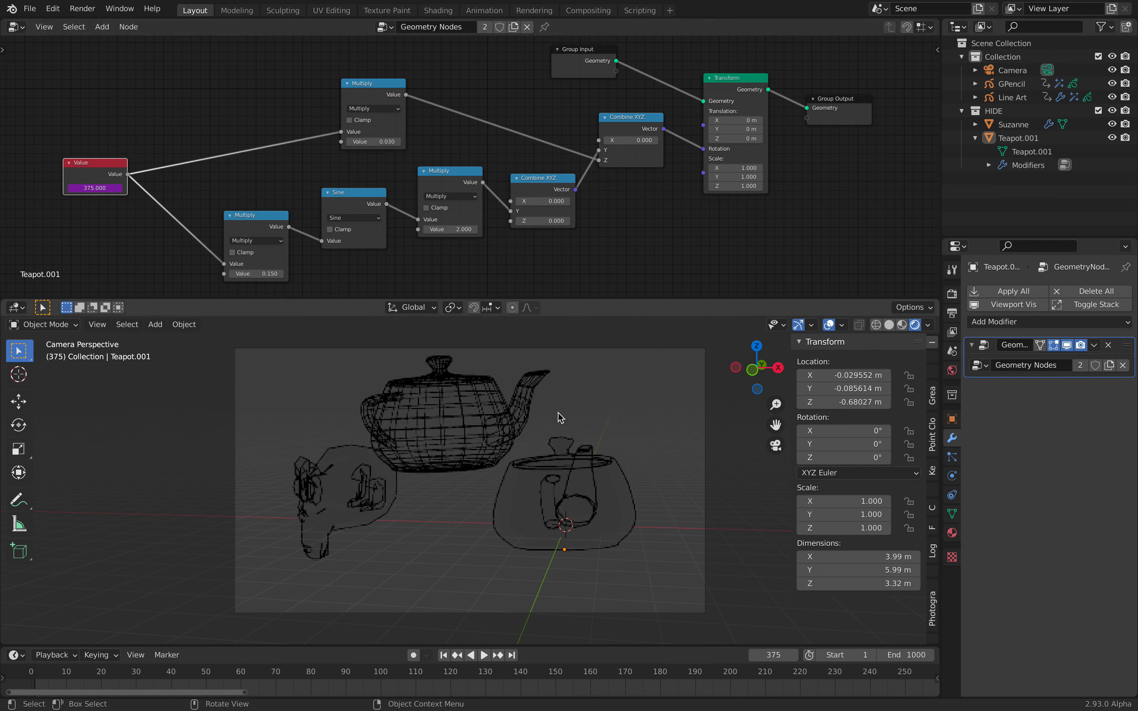
# Step: Select GPencil and review the driver expressions on its Y and Z rotation
pyautogui.click(581, 500)
pyautogui.click(491, 432)
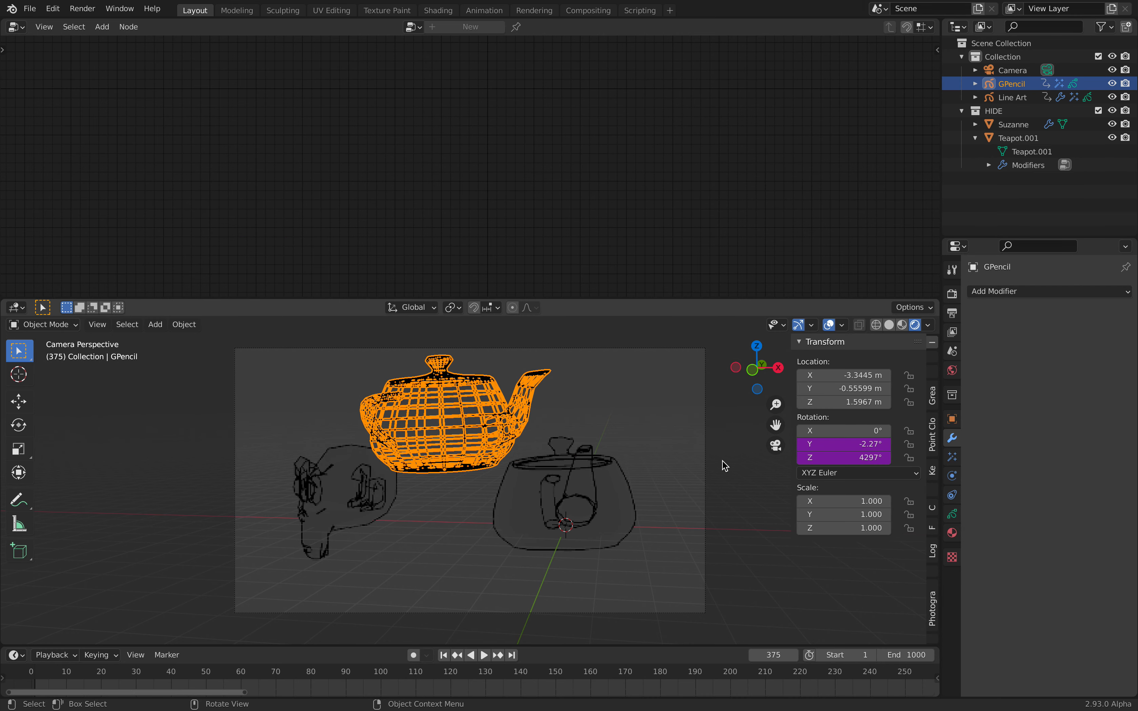
pyautogui.click(845, 447)
pyautogui.write('sin(frame * 0.1) * 0.2')
pyautogui.click(849, 458)
pyautogui.press('Return')
# Step: Collapse Line Art's modifier settings, set the Z rotation Multiply node in Teapot.001's node tree to 0.2, and play the animation
pyautogui.click(596, 482)
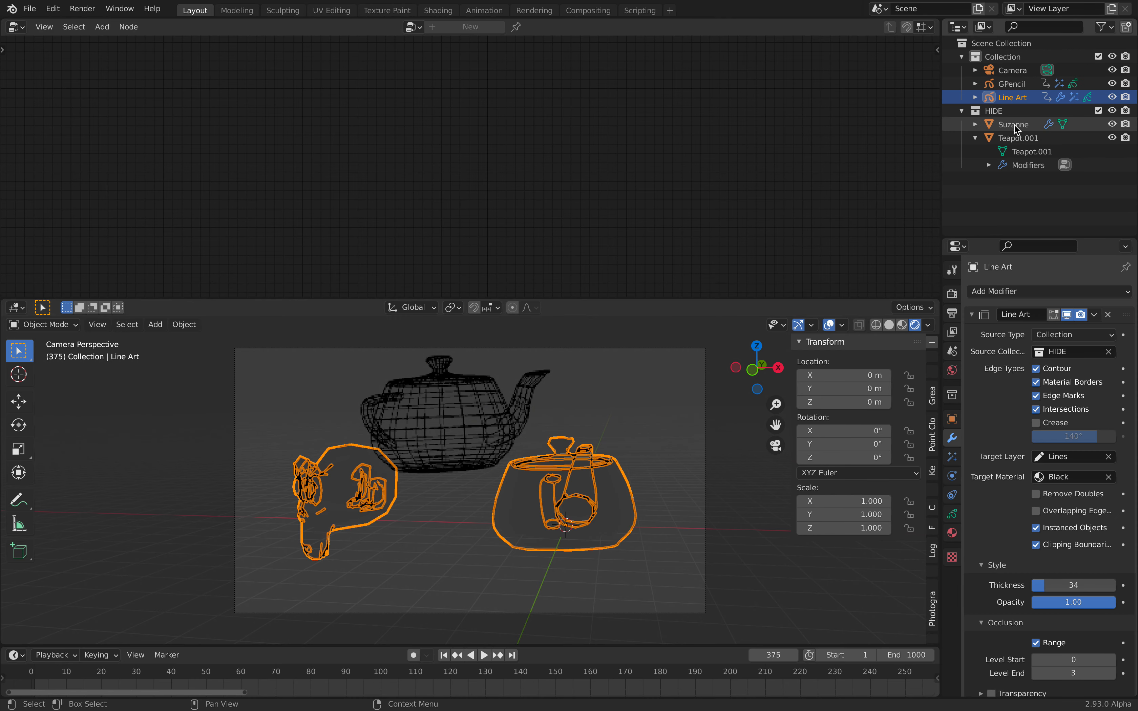
pyautogui.click(972, 315)
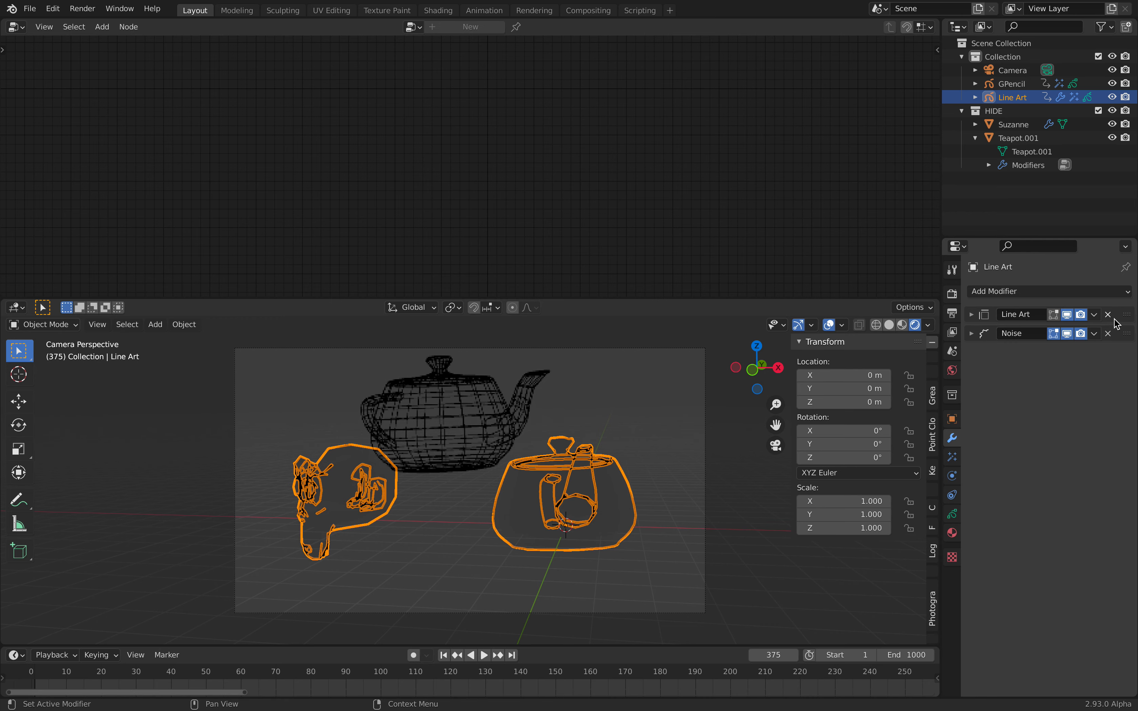
pyautogui.click(1016, 138)
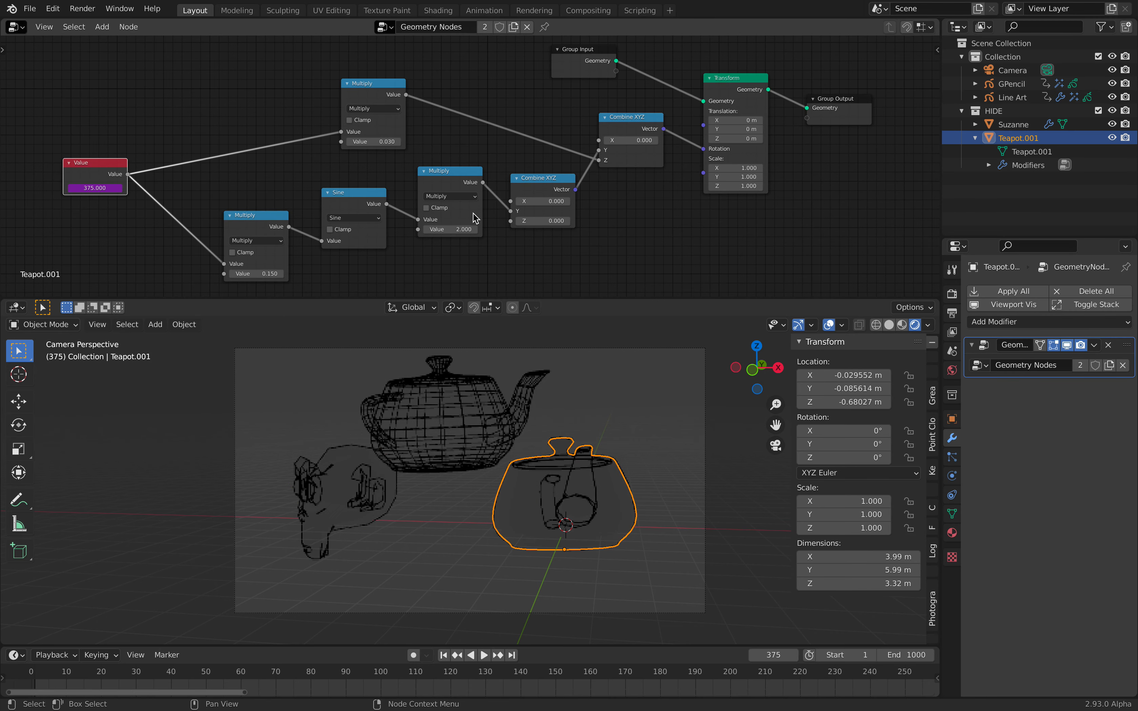
pyautogui.scroll(1, 473, 214)
pyautogui.moveTo(399, 237); pyautogui.dragTo(414, 209, button='middle')
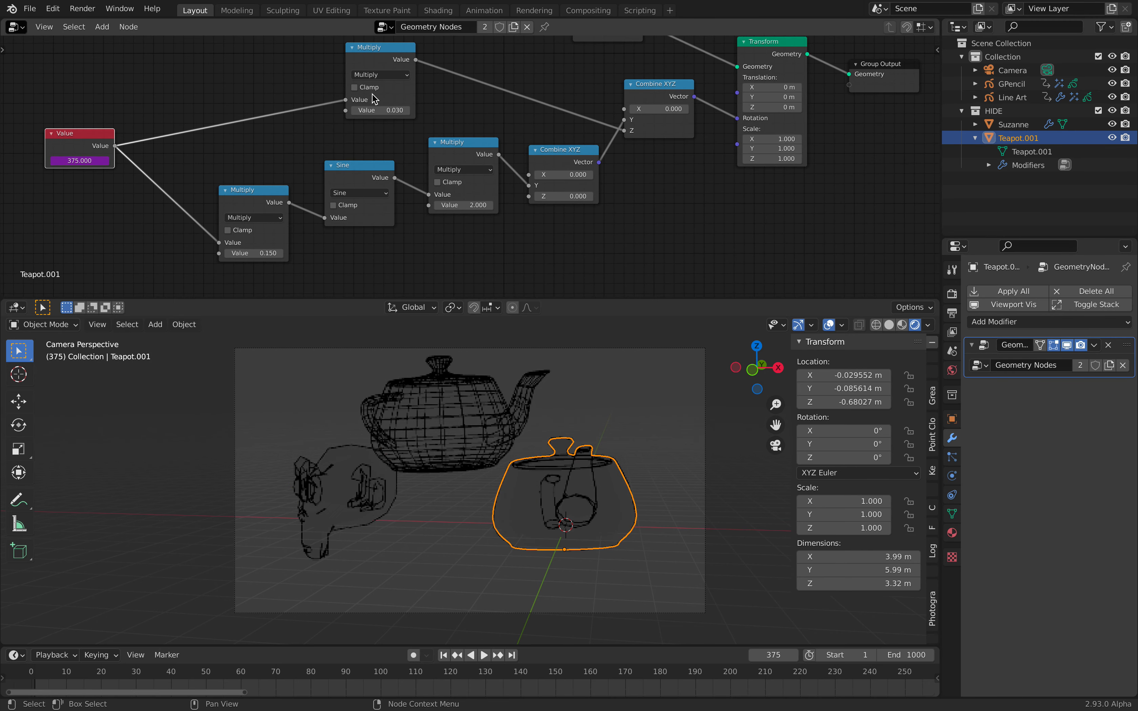
pyautogui.press('Return')
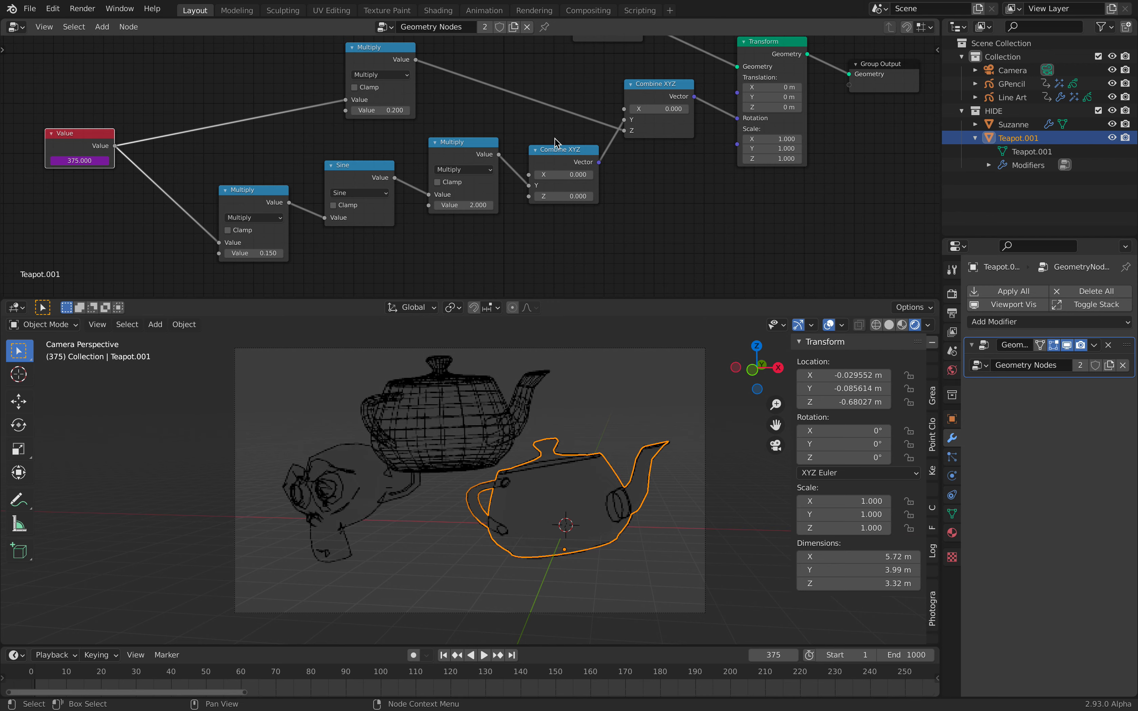
pyautogui.press('space')
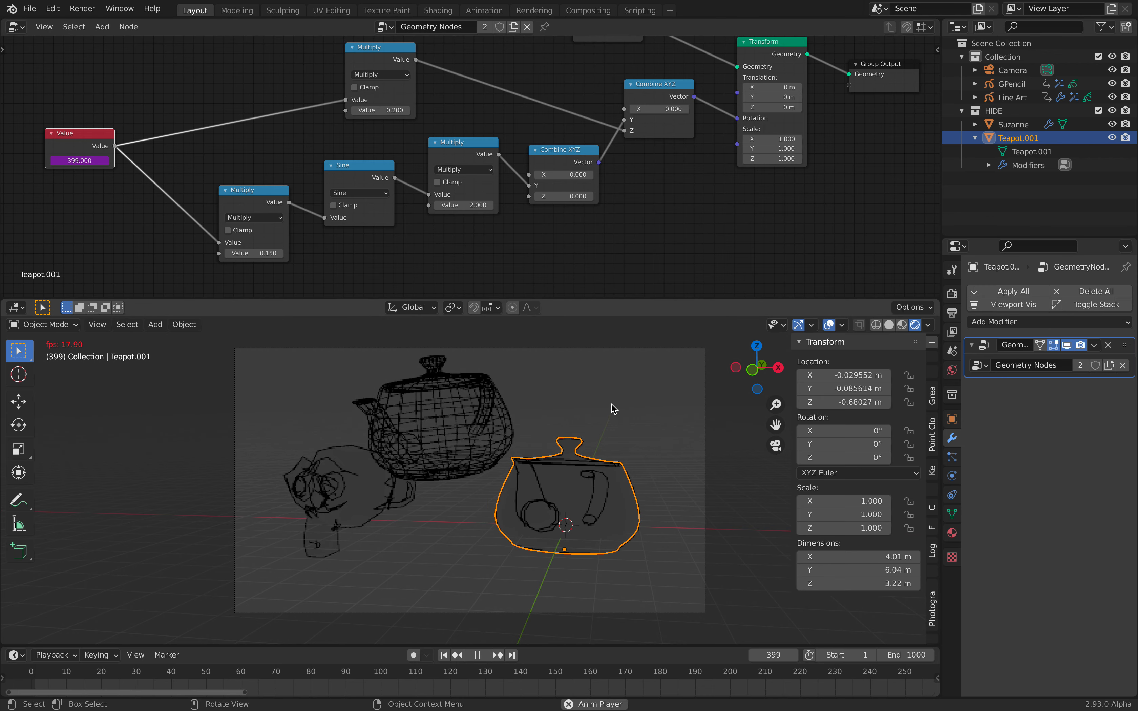
pyautogui.press('space')
# Step: Reselect GPencil and check the multipliers in its Y rotation driver expression
pyautogui.click(492, 409)
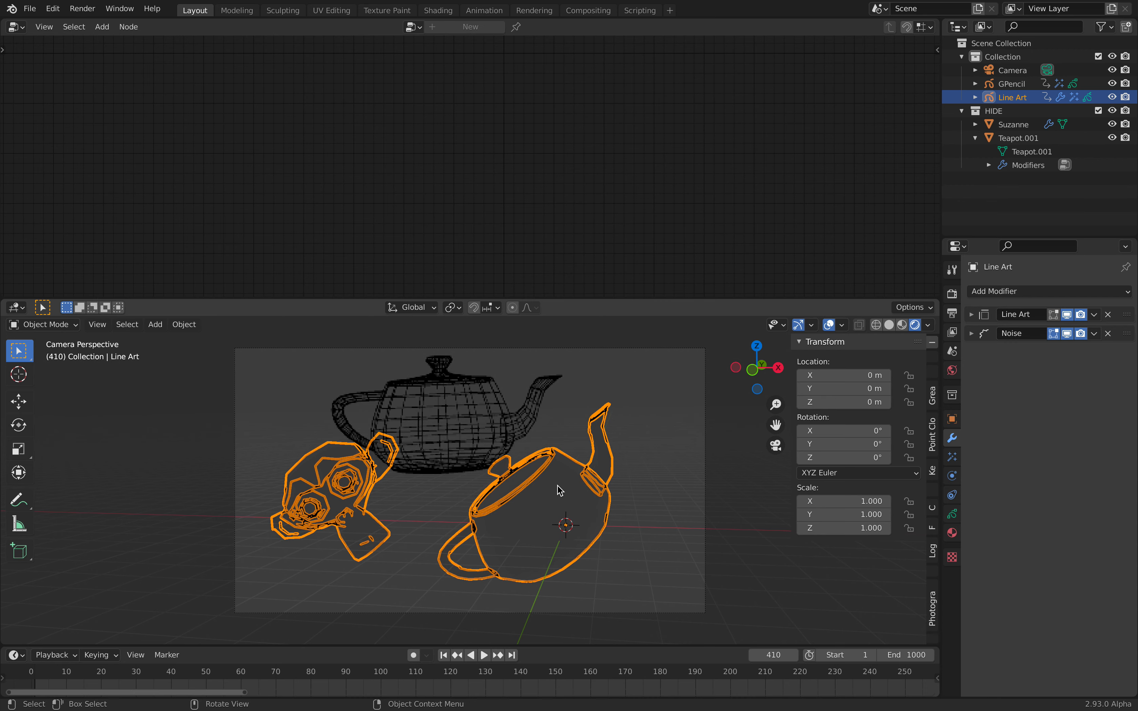
pyautogui.click(559, 491)
pyautogui.click(489, 426)
pyautogui.click(537, 478)
pyautogui.click(544, 440)
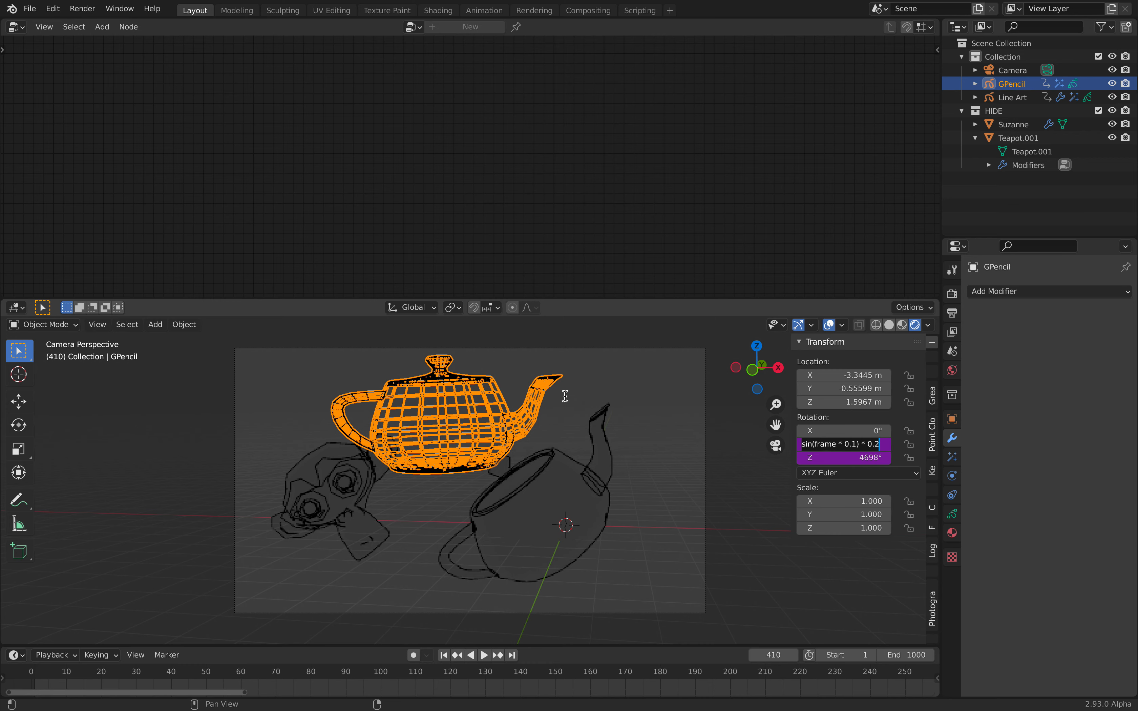
pyautogui.press('Return')
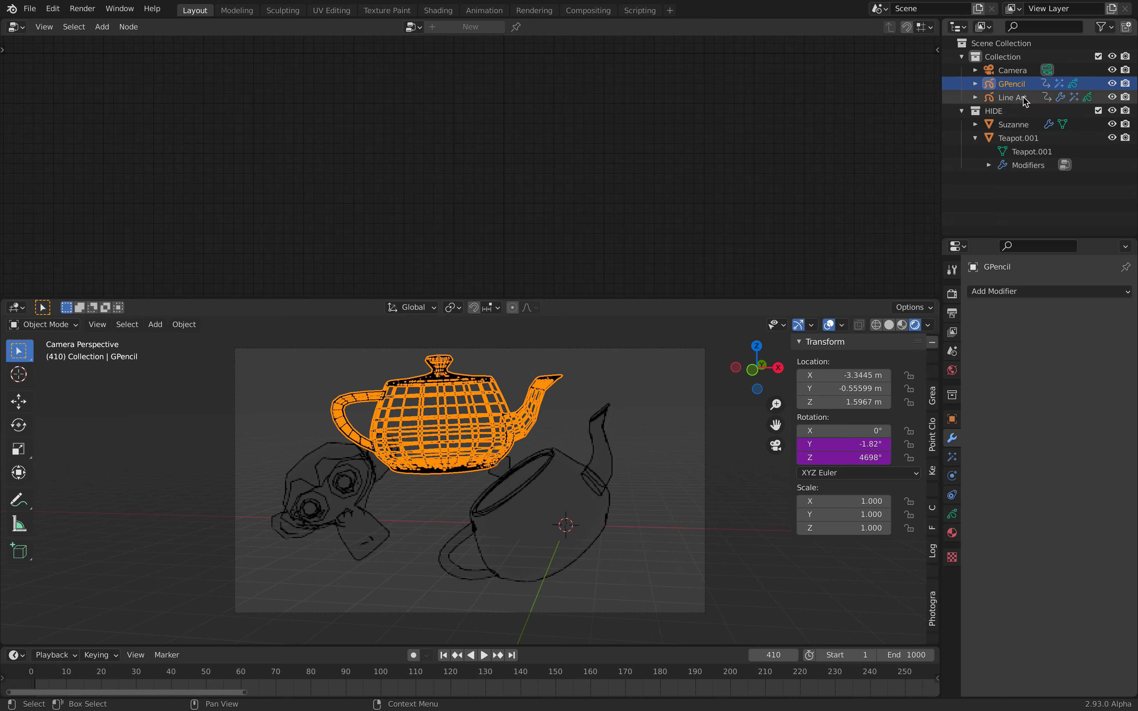
# Step: In Suzanne's geometry nodes, set the Multiply before the Sine node to 0.1 and the one after it to 0.2
pyautogui.click(1016, 126)
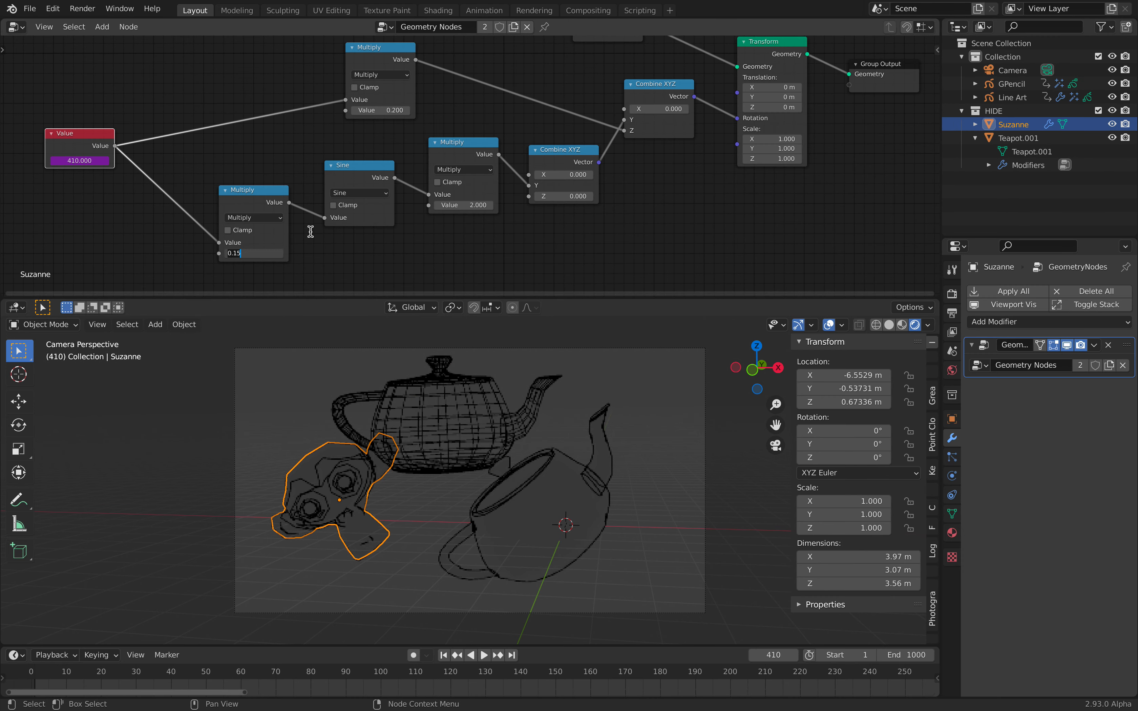
pyautogui.press('Return')
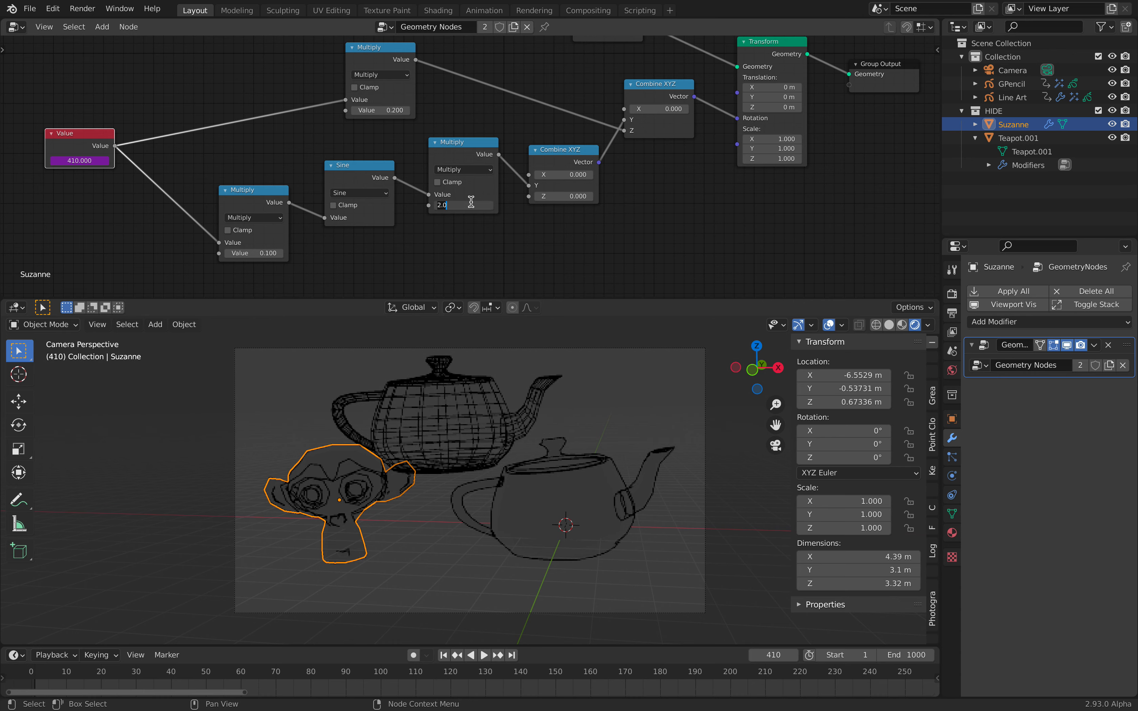
pyautogui.press('Return')
# Step: Enable proportional editing and play the animation to compare the wobble of all three objects
pyautogui.click(514, 308)
pyautogui.click(542, 365)
pyautogui.press('space')
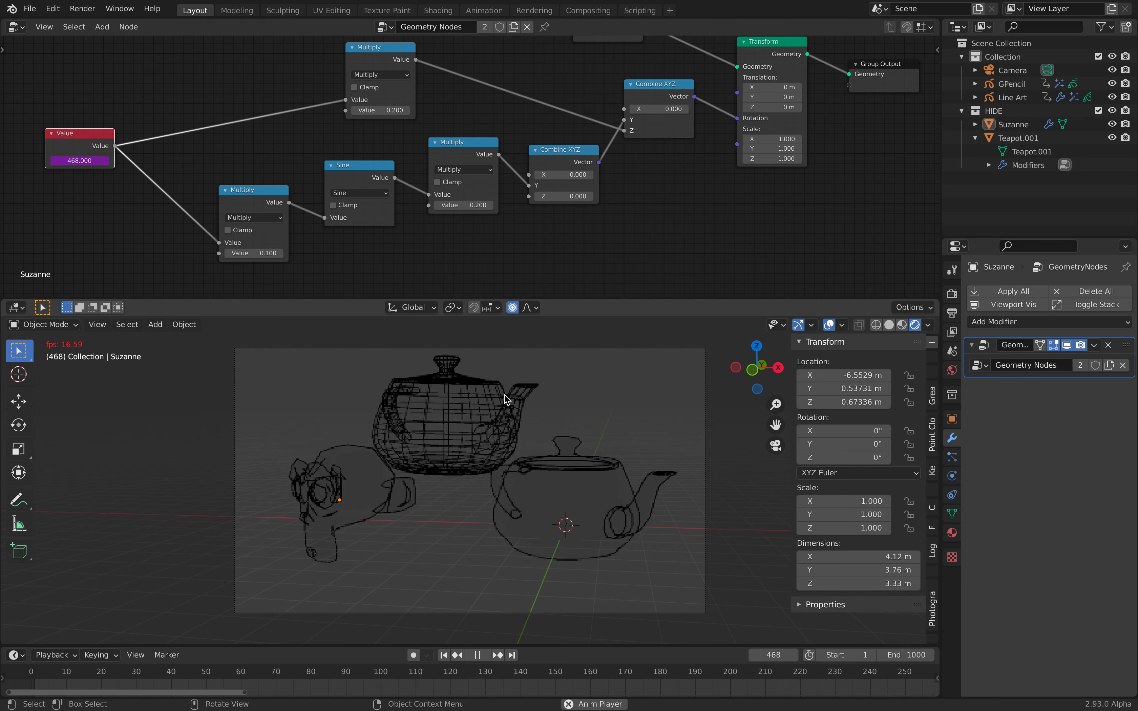
pyautogui.press('space')
# Step: Select GPencil and clear its location to the world origin
pyautogui.click(494, 398)
pyautogui.hotkey('alt', 'g')
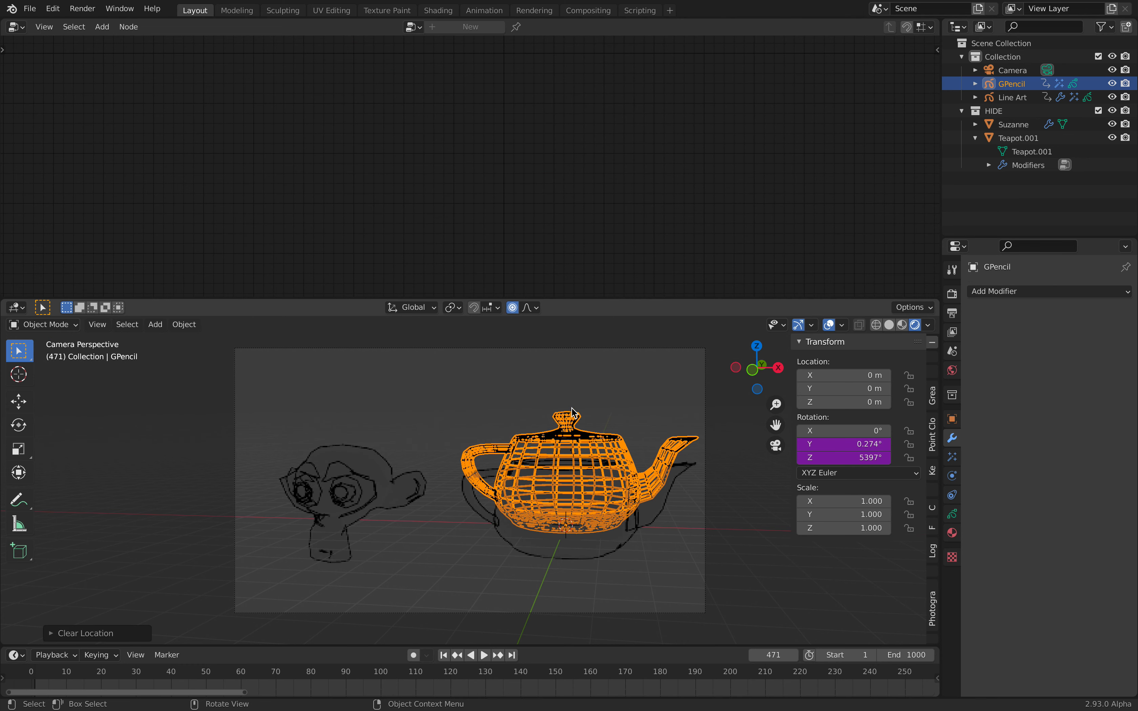
pyautogui.click(610, 421)
# Step: Move Teapot.001 up to align with the GPencil teapot, and raise Suzanne in the camera view
pyautogui.click(607, 545)
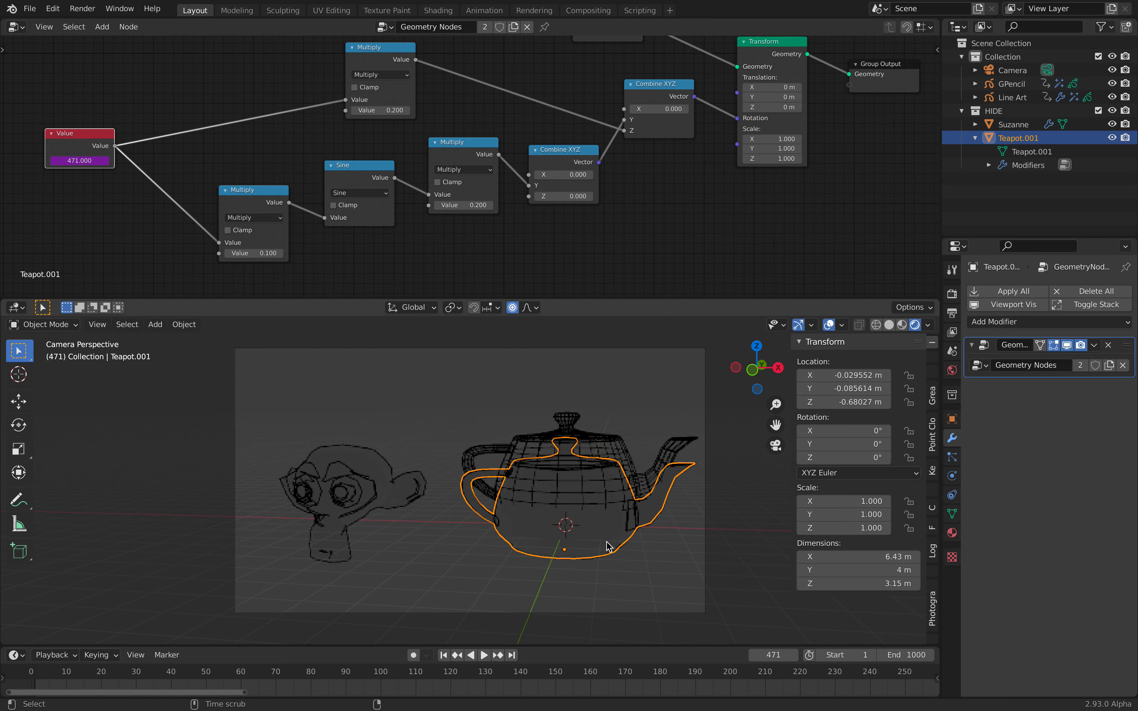
pyautogui.click(372, 439)
pyautogui.click(358, 480)
pyautogui.click(526, 404)
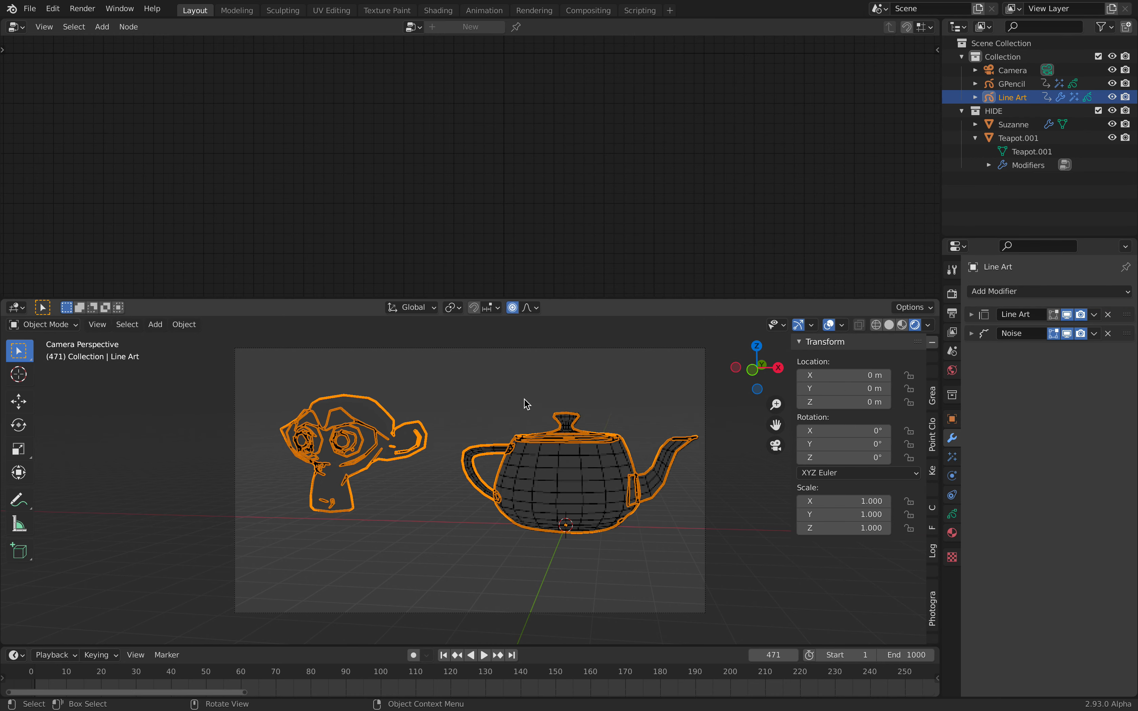
# Step: Play the animation in the camera view to compare the Line Art motion with the GPencil teapot
pyautogui.press('Home')
pyautogui.click(526, 395)
pyautogui.press('space')
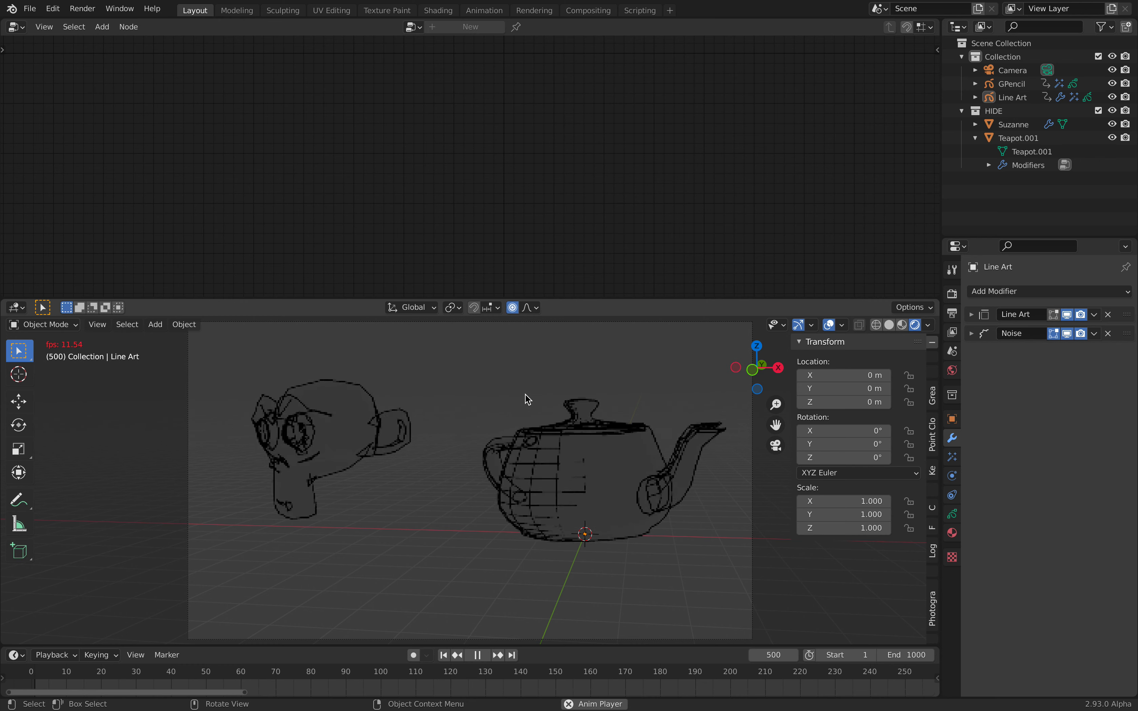
pyautogui.press('space')
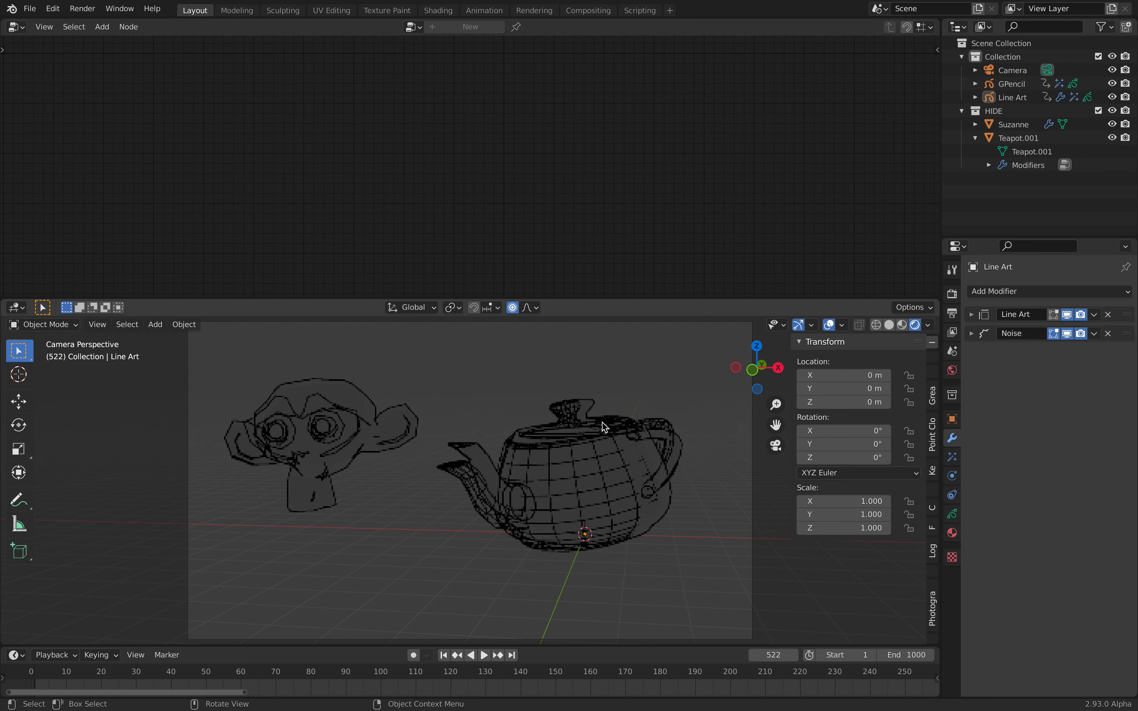
# Step: Select each overlapping teapot in turn and inspect the driver expression on GPencil's Y rotation
pyautogui.click(569, 416)
pyautogui.click(595, 413)
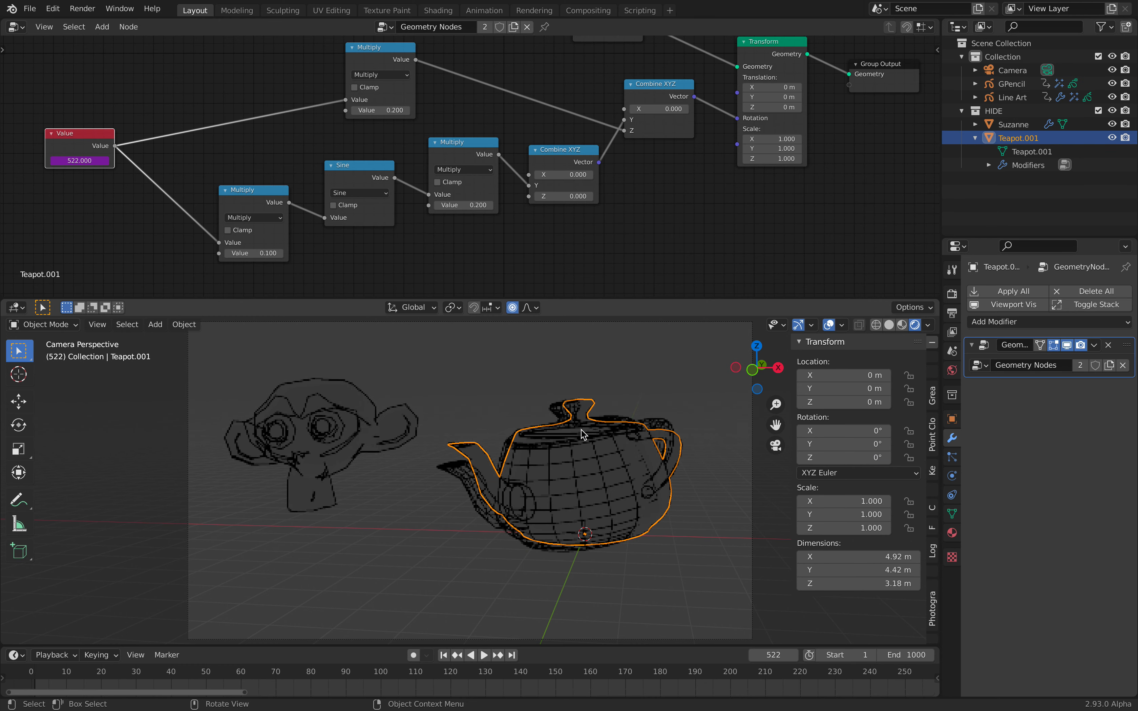
pyautogui.click(584, 434)
pyautogui.click(578, 420)
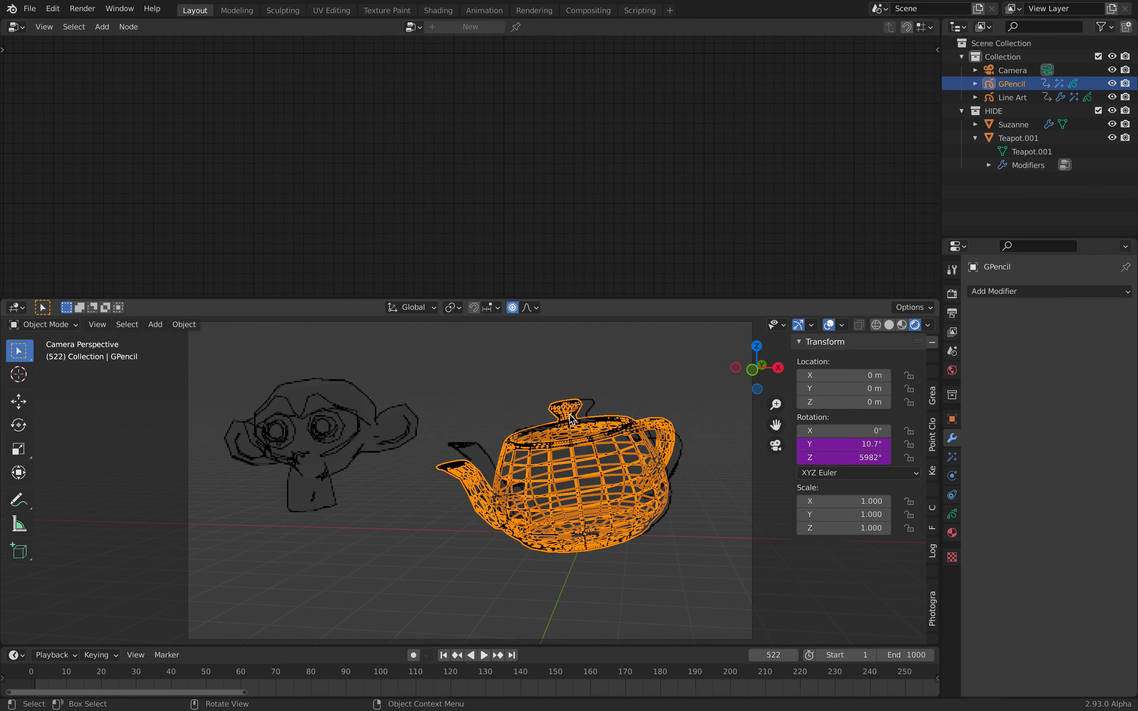
pyautogui.click(595, 407)
pyautogui.click(567, 408)
pyautogui.click(828, 444)
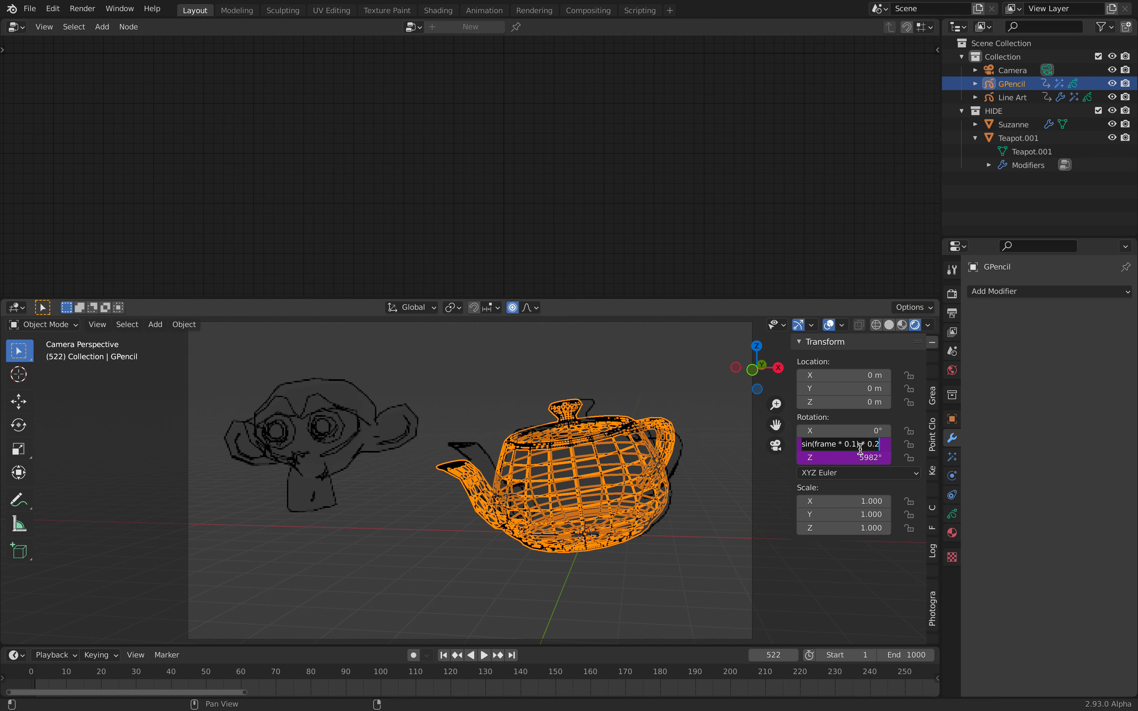
pyautogui.press('Escape')
pyautogui.click(596, 403)
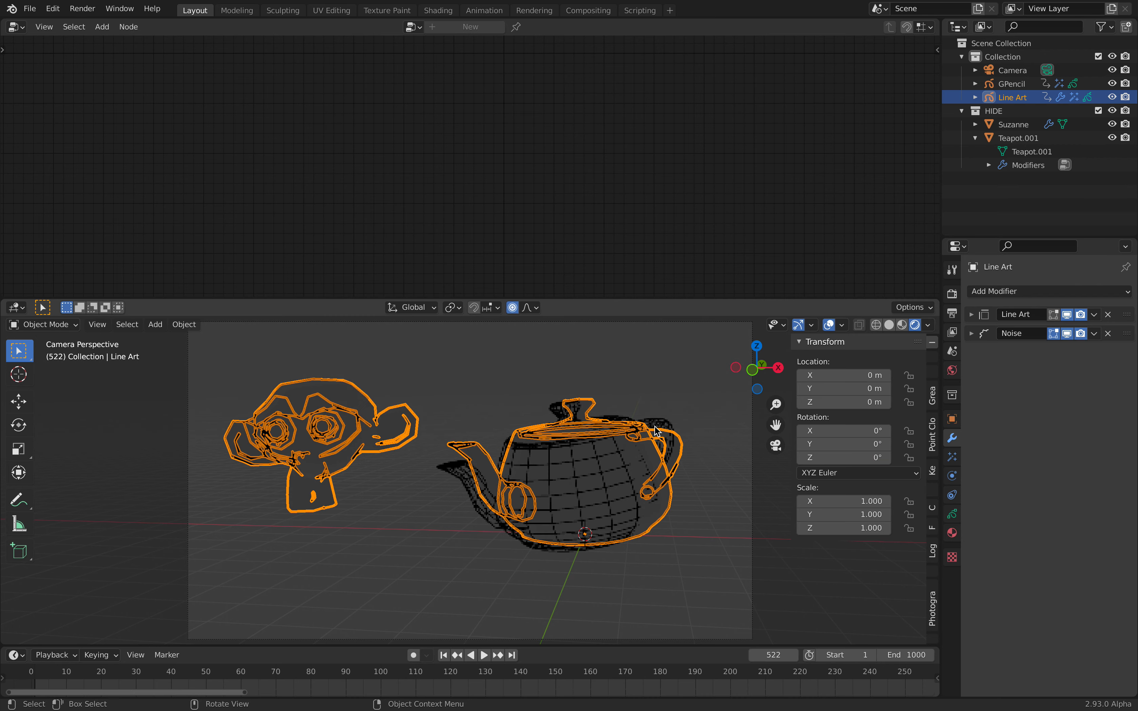
# Step: Rearrange the Multiply, Sine and Combine XYZ nodes of the wobble chain in Teapot.001's geometry nodes so they are evenly spaced
pyautogui.click(1011, 125)
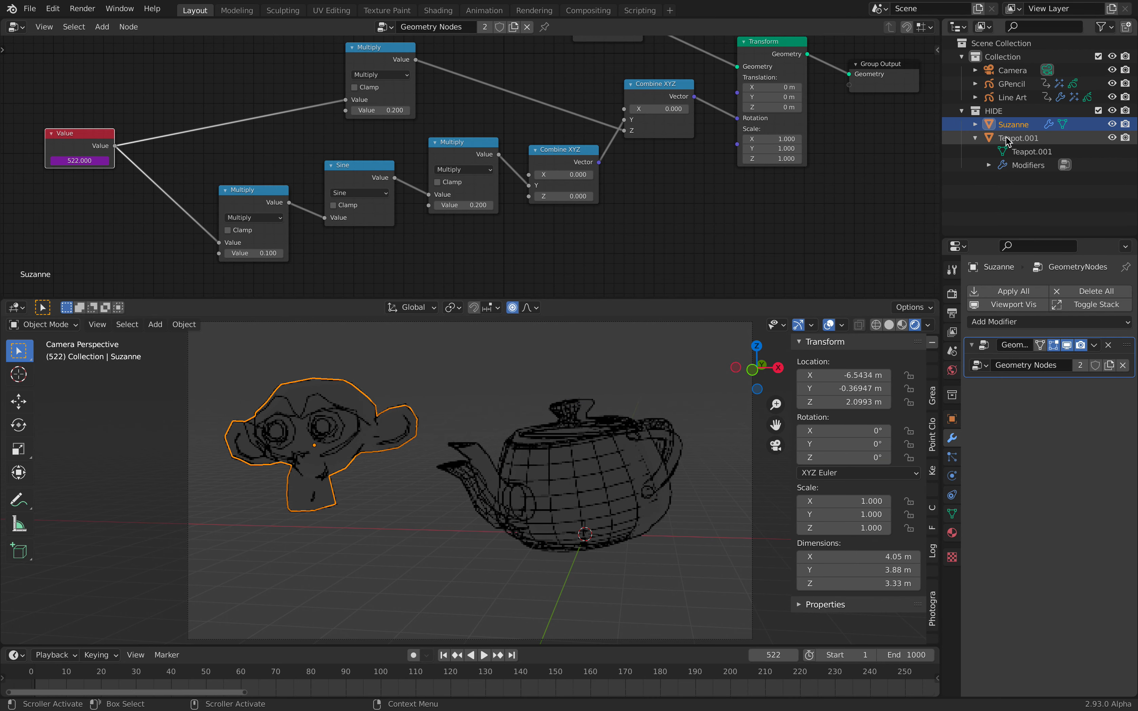
pyautogui.click(1006, 139)
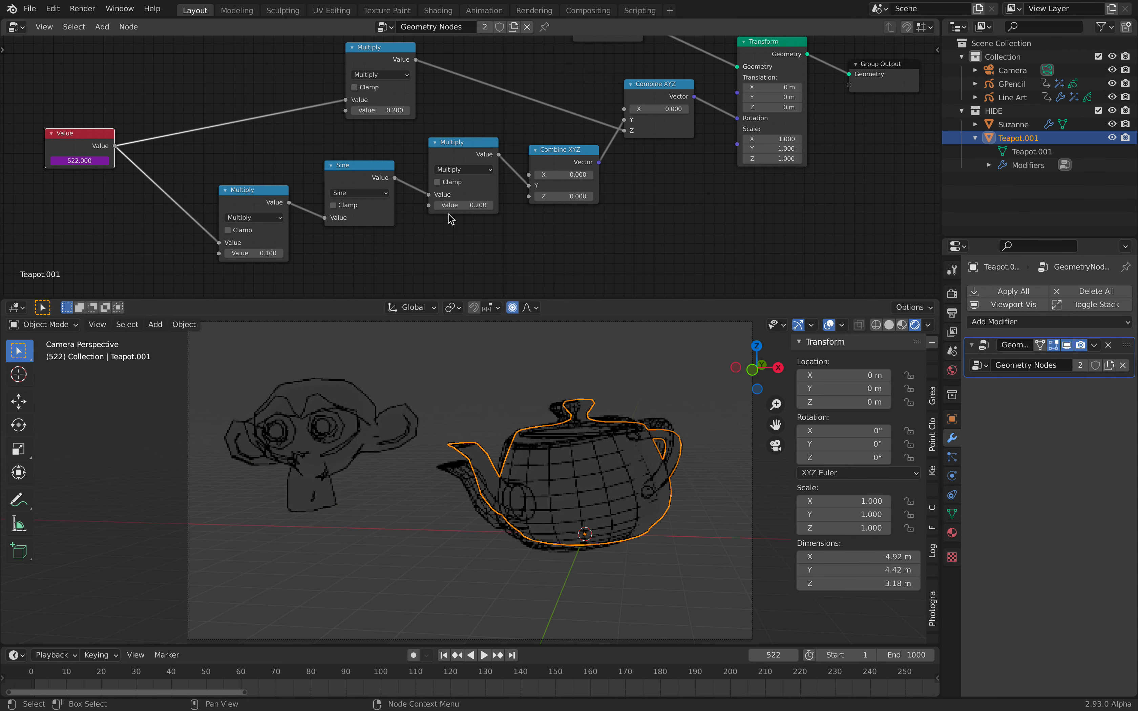
pyautogui.moveTo(375, 168); pyautogui.dragTo(375, 163)
pyautogui.moveTo(472, 144); pyautogui.dragTo(470, 158)
pyautogui.moveTo(366, 162); pyautogui.dragTo(360, 162)
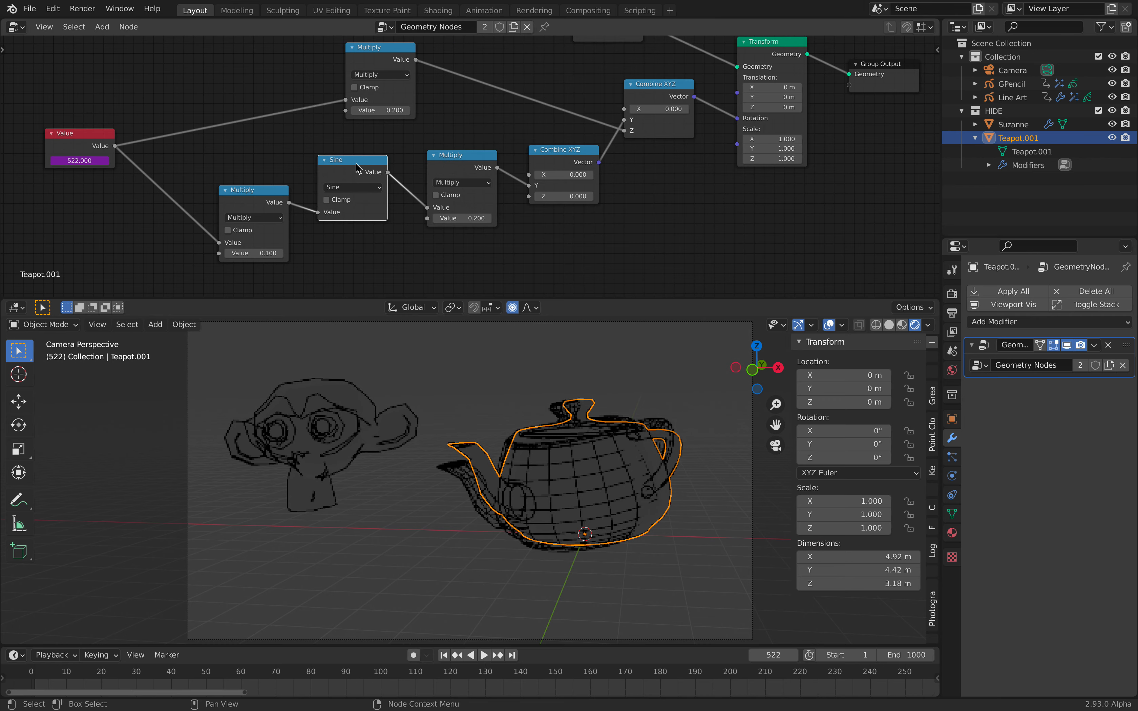
pyautogui.moveTo(294, 177); pyautogui.dragTo(318, 164, button='middle')
pyautogui.scroll(2, 317, 164)
pyautogui.moveTo(257, 179); pyautogui.dragTo(226, 176)
pyautogui.moveTo(344, 148); pyautogui.dragTo(325, 152)
pyautogui.click(488, 158)
pyautogui.moveTo(597, 139); pyautogui.dragTo(589, 139)
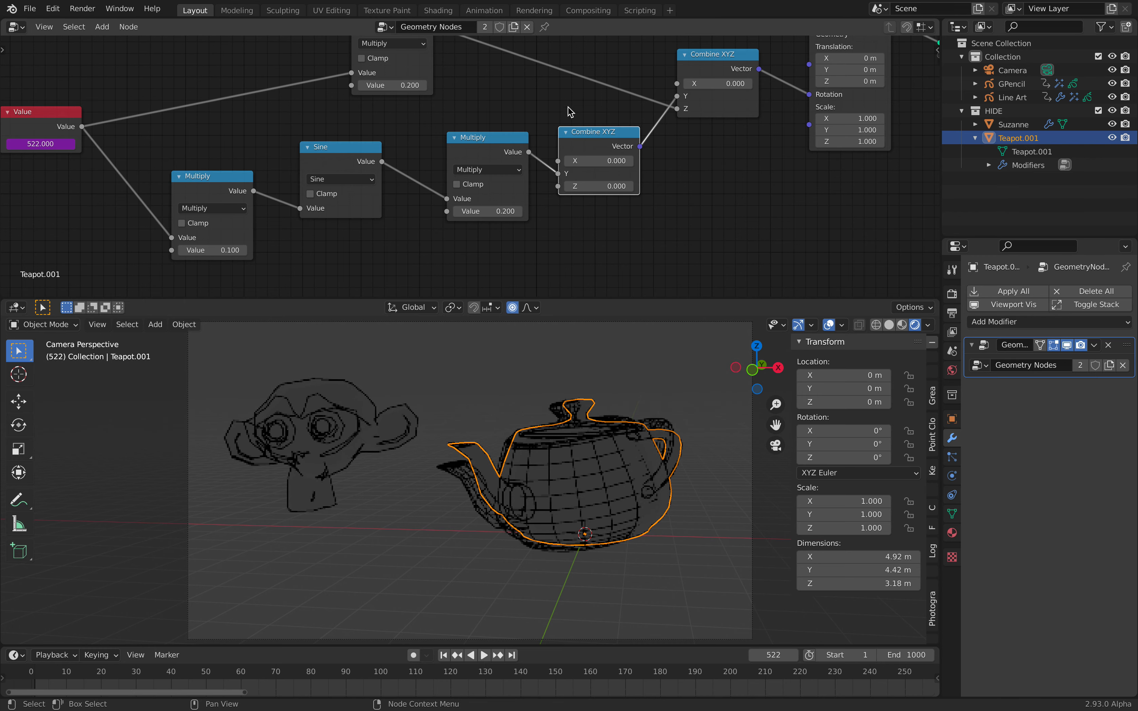
pyautogui.moveTo(579, 111); pyautogui.dragTo(561, 151, button='middle')
pyautogui.scroll(-1, 546, 186)
# Step: Set the Multiply after the Sine node to 0.62 and play the animation to check the wobble
pyautogui.click(619, 365)
pyautogui.press('space')
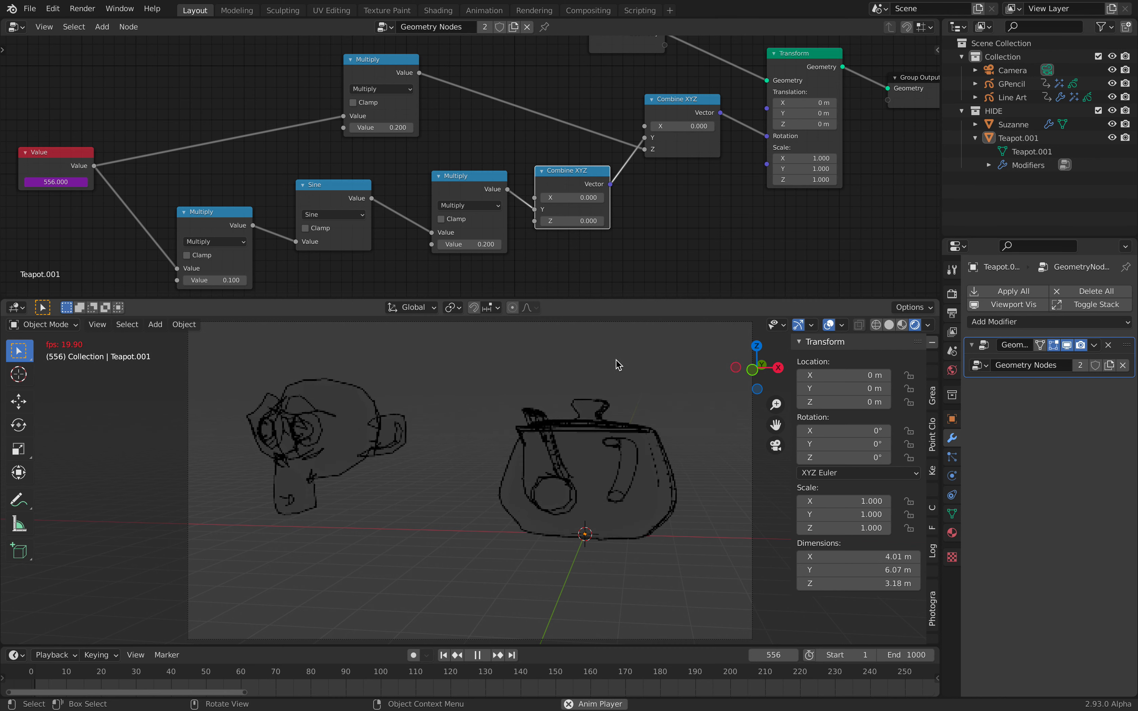
pyautogui.press('space')
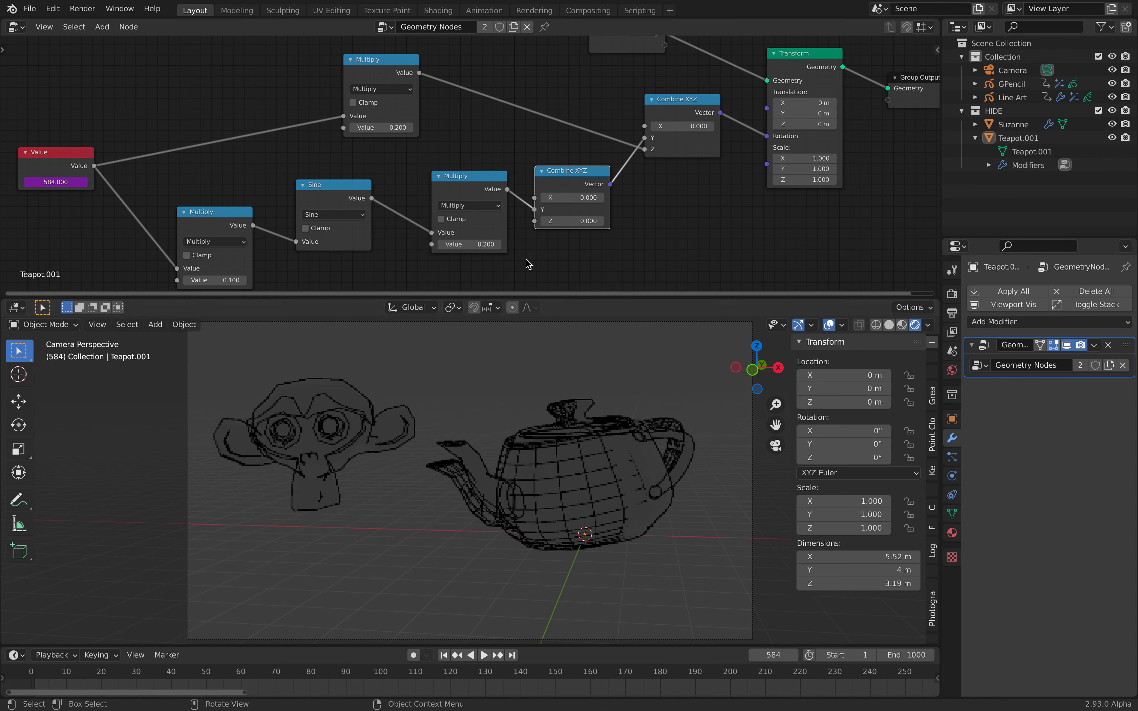
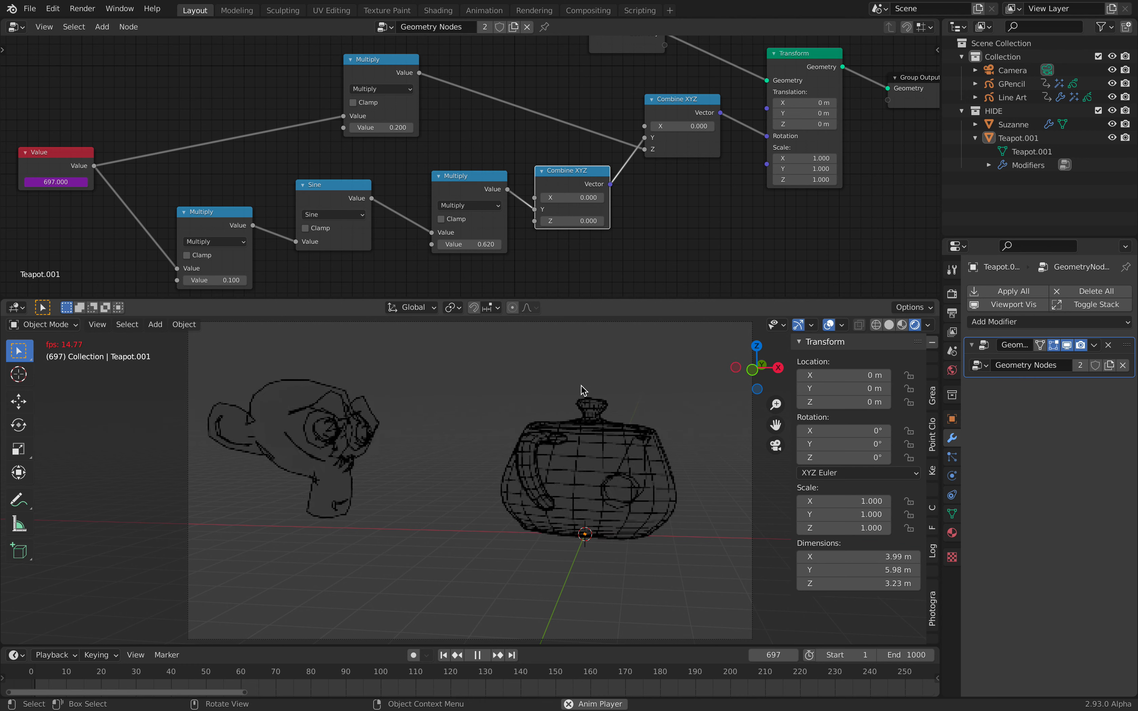
pyautogui.press('space')
pyautogui.scroll(-2, 609, 371)
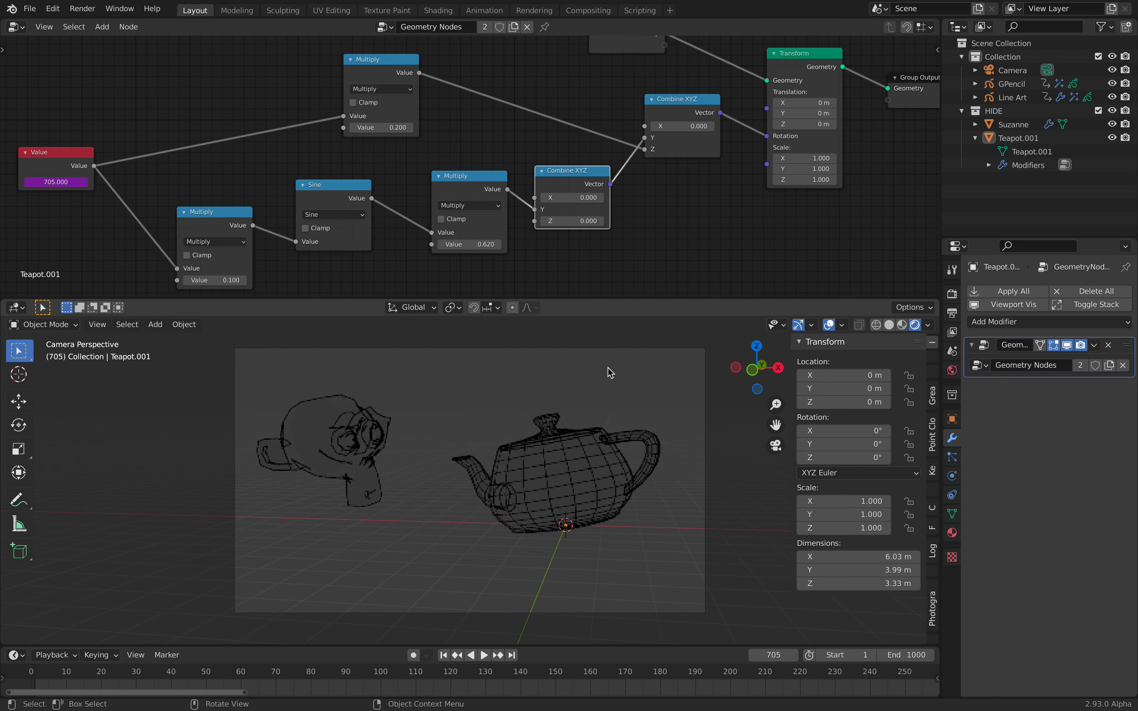
# Step: Frame the whole node tree and save the blend file
pyautogui.press('Home')
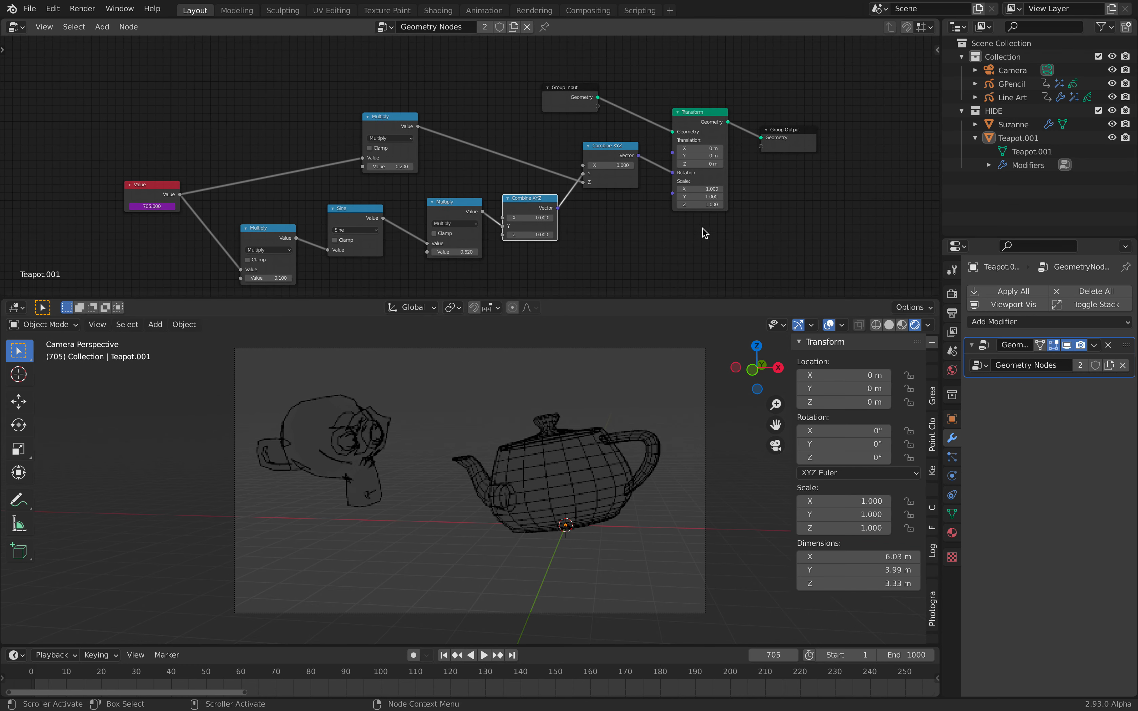
pyautogui.click(30, 9)
pyautogui.click(45, 92)
pyautogui.click(31, 9)
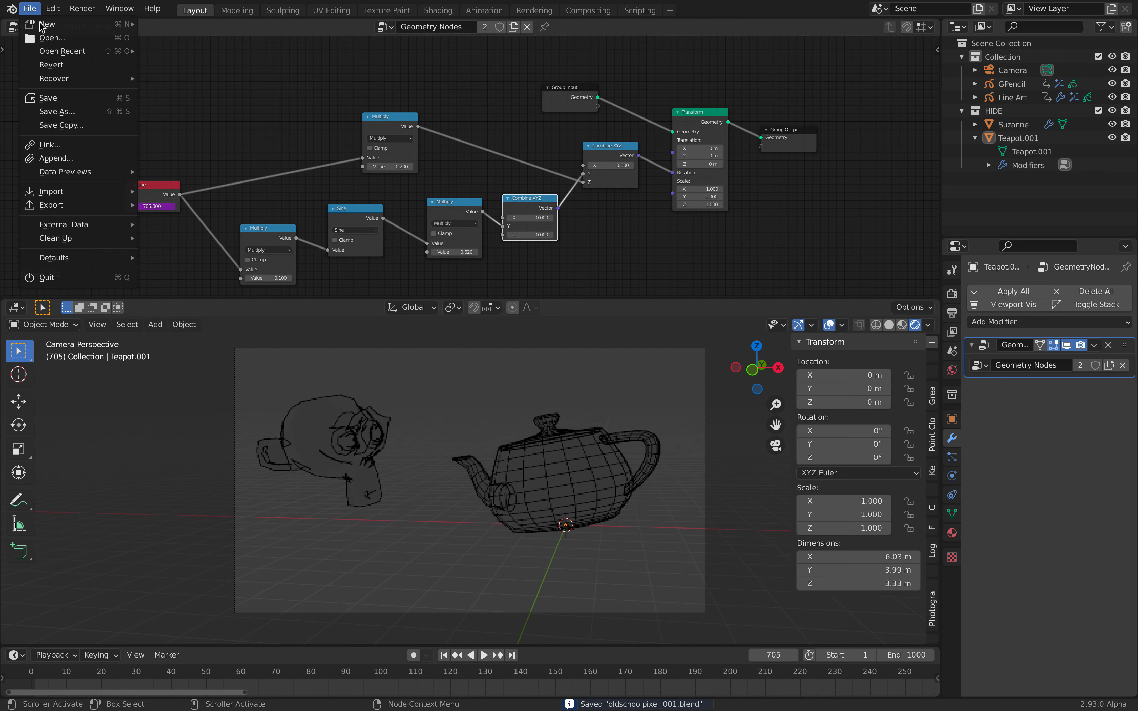
# Step: Add a Noise modifier to GPencil with position 0.81, strength 0.17 and thickness 0.24
pyautogui.click(1012, 84)
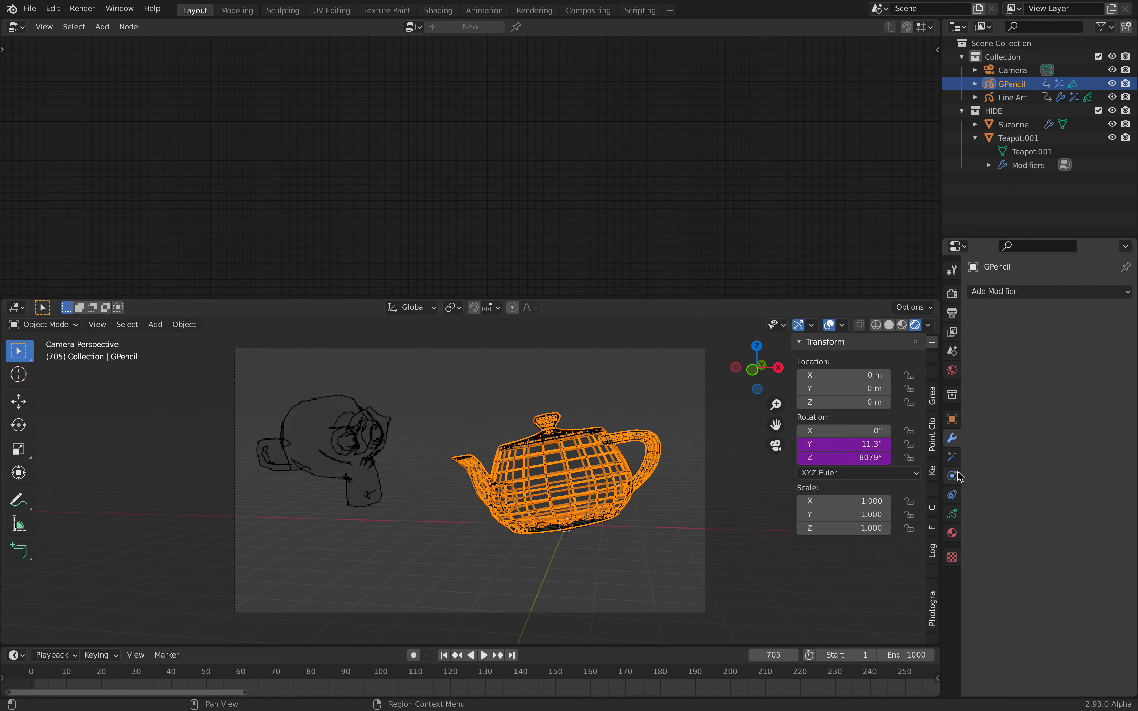
pyautogui.click(1023, 291)
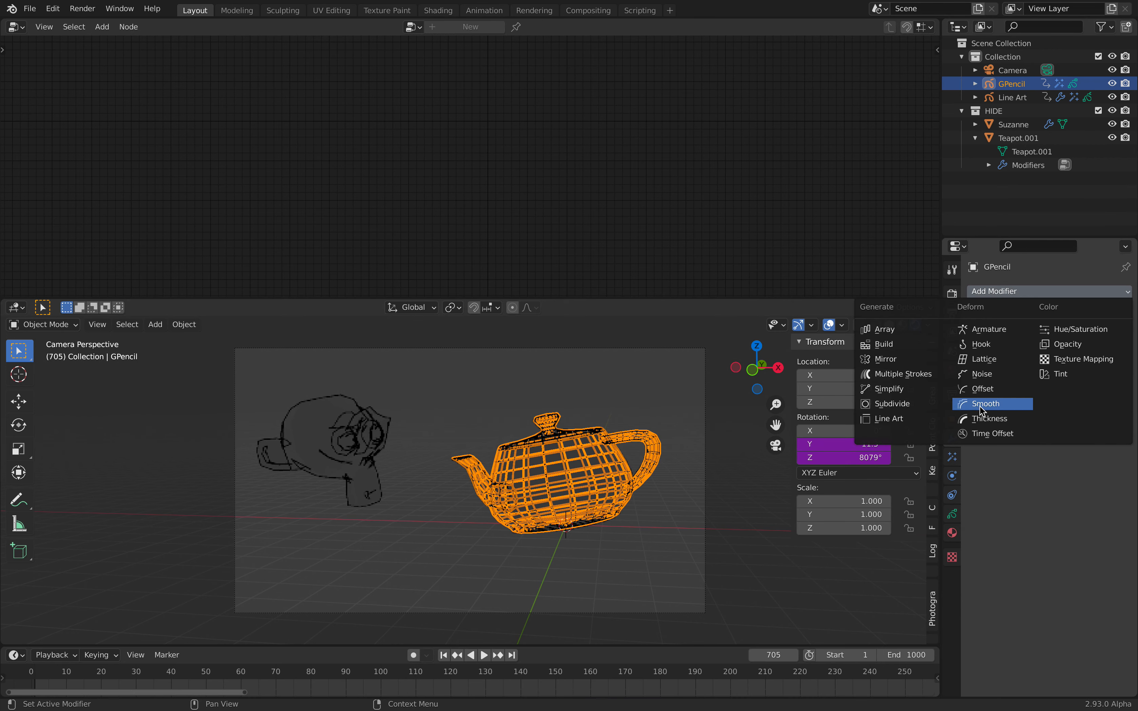
pyautogui.click(984, 378)
pyautogui.moveTo(1054, 395); pyautogui.dragTo(1097, 395)
pyautogui.moveTo(1042, 349); pyautogui.dragTo(1078, 337)
pyautogui.click(645, 403)
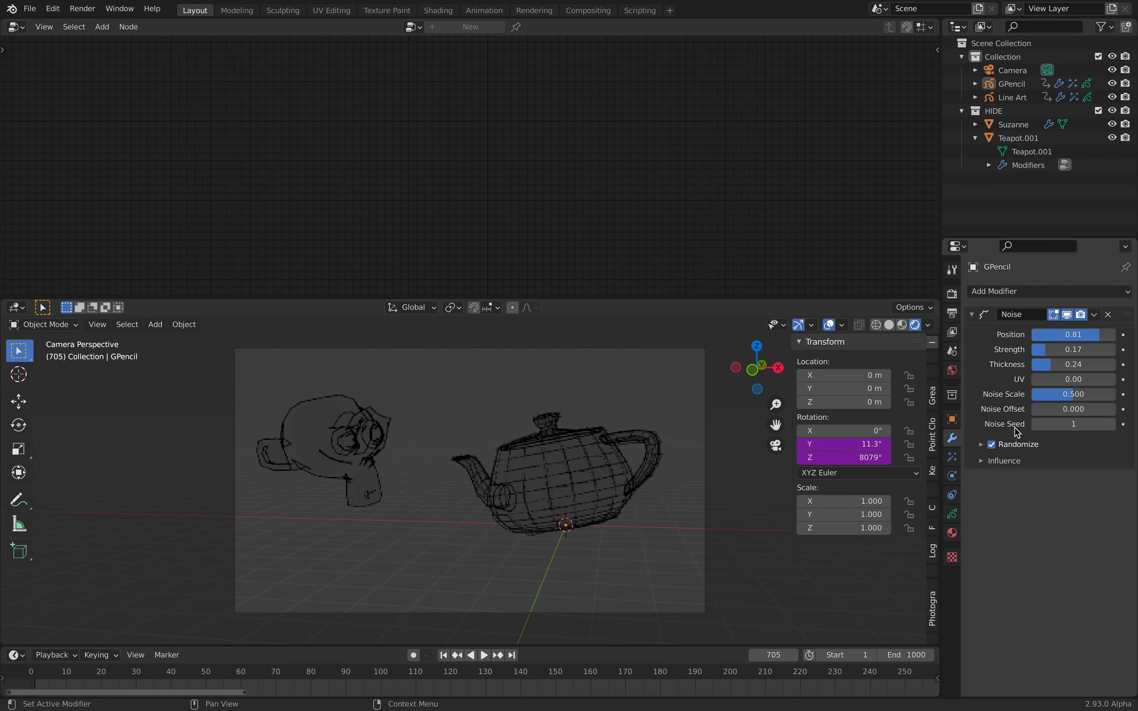
# Step: Drive GPencil's Noise Seed with the expression #frame and play the animation to check the jitter
pyautogui.click(1069, 421)
pyautogui.write('#frame')
pyautogui.press('Return')
pyautogui.press('space')
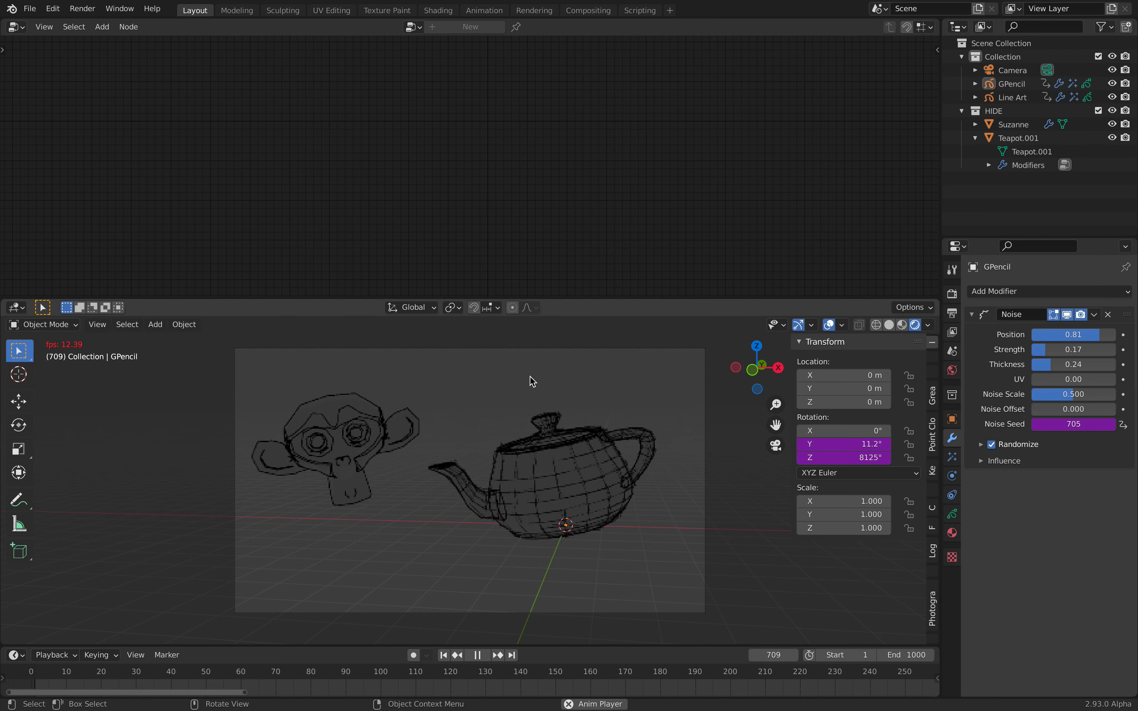
pyautogui.press('space')
pyautogui.press('Home')
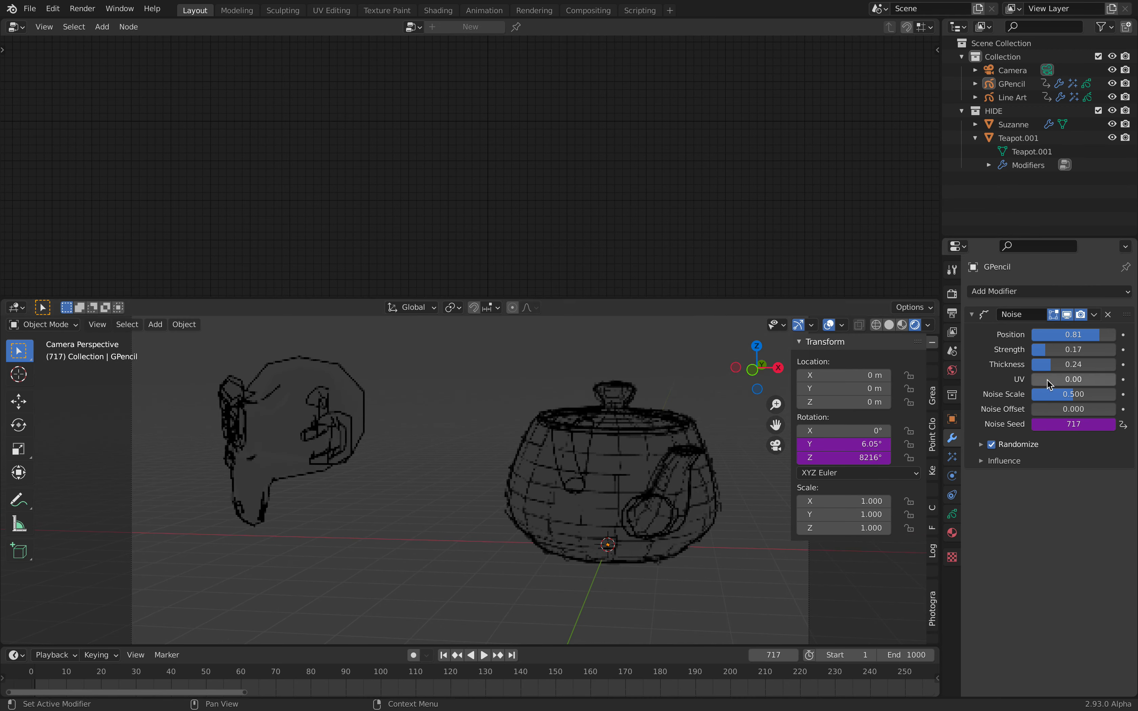
# Step: Set GPencil's Noise modifier to position 0.74, strength 0.20, thickness 0, noise scale 0.667 and randomize step 7, checking it in playback
pyautogui.moveTo(1064, 395); pyautogui.dragTo(1096, 364)
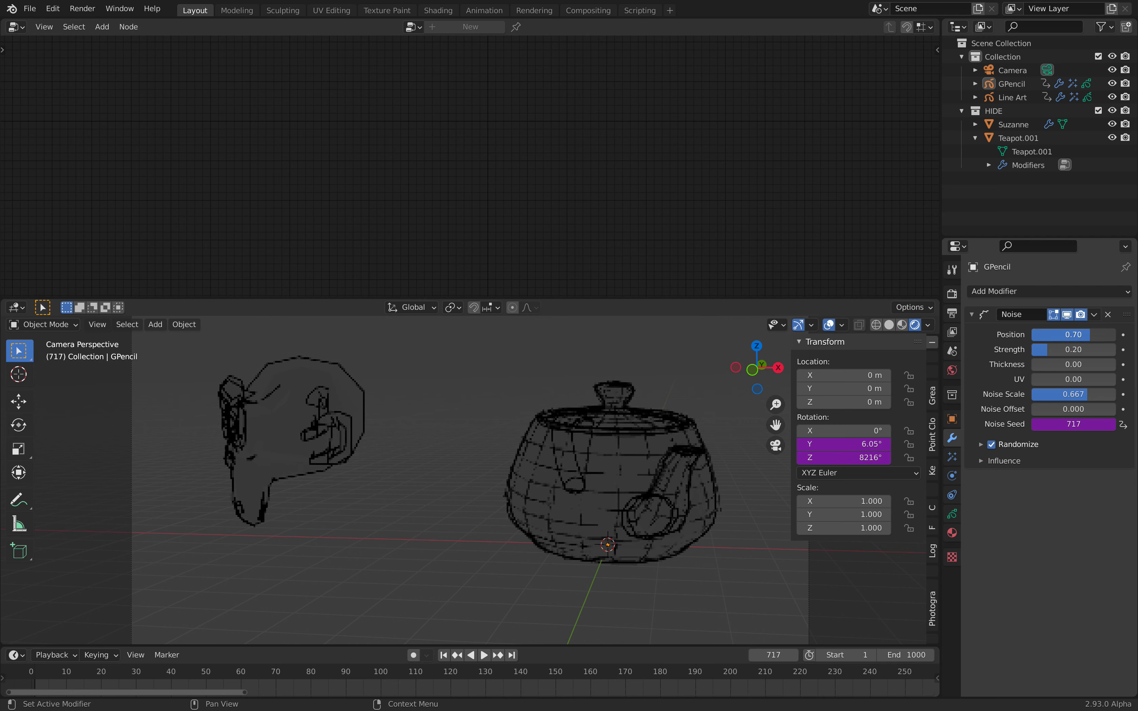
pyautogui.click(983, 444)
pyautogui.click(1112, 466)
pyautogui.click(1111, 465)
pyautogui.click(1112, 465)
pyautogui.press('space')
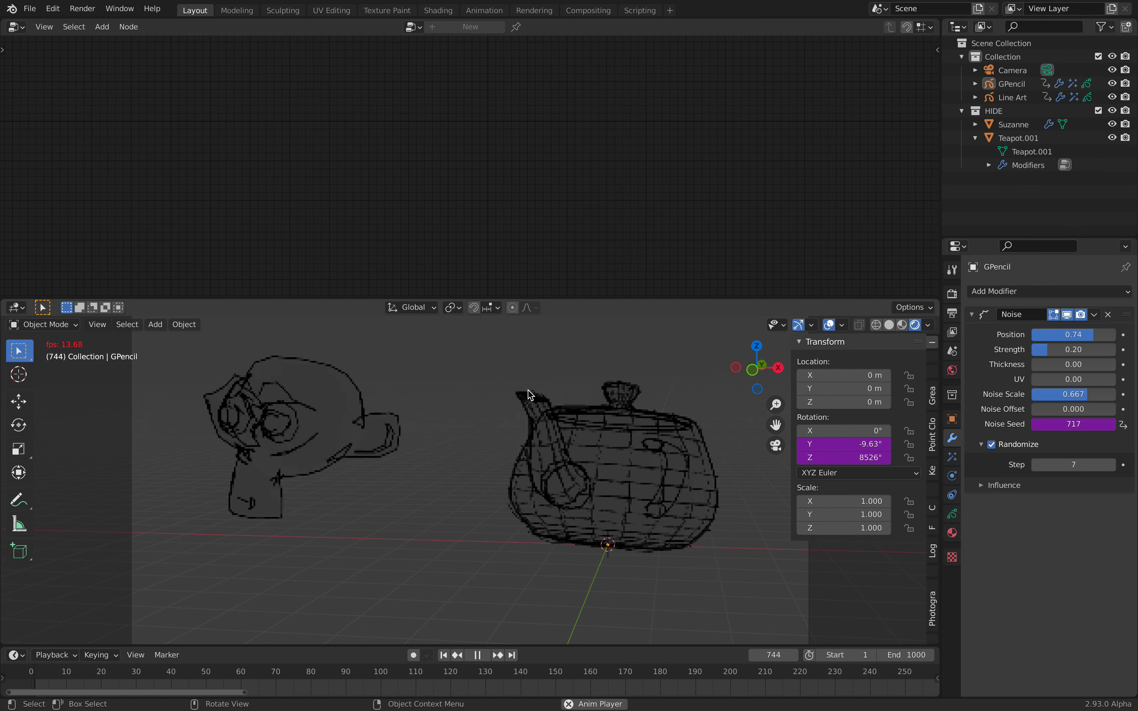
pyautogui.press('KP_0')
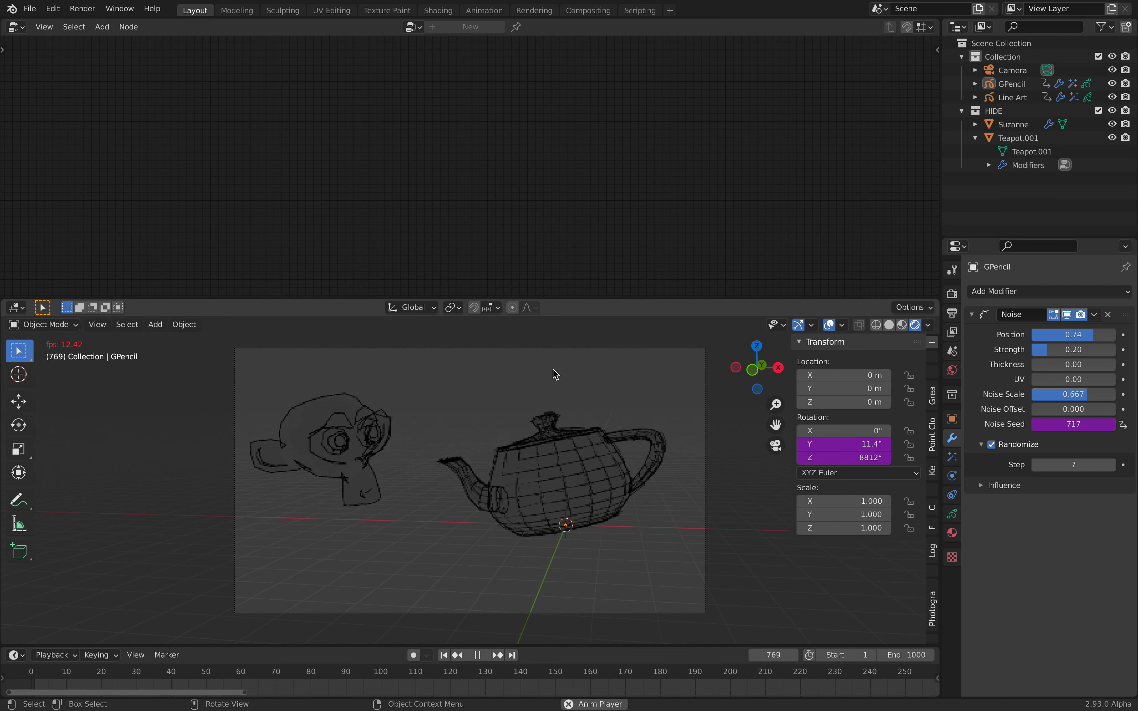